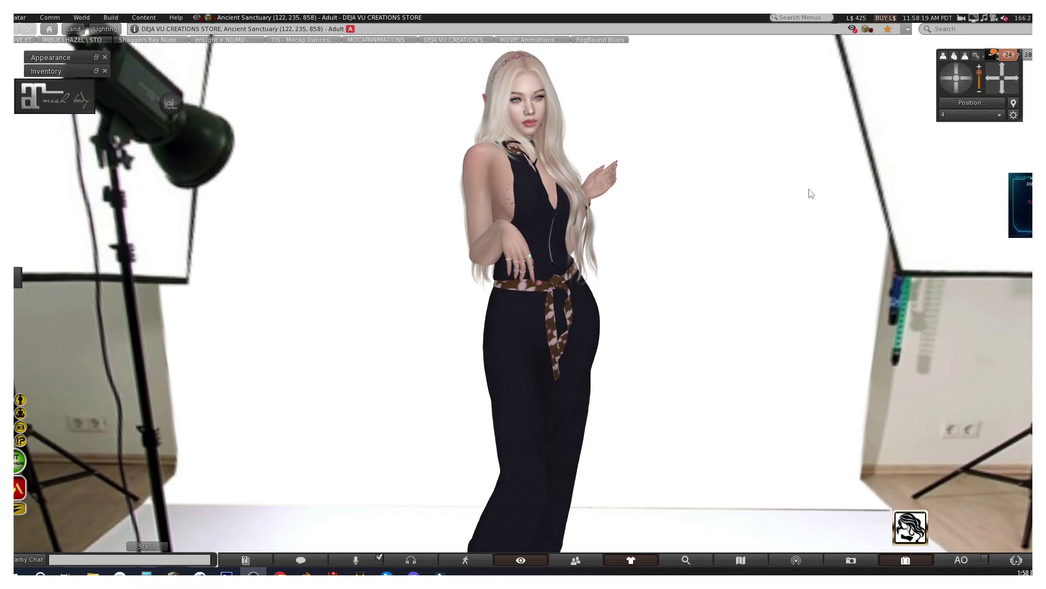
Step: Orbit and pan the camera around the avatar to frame its face and torso
{"action": "scroll", "coordinate": [561, 403], "scroll_direction": "down", "scroll_amount": 5}
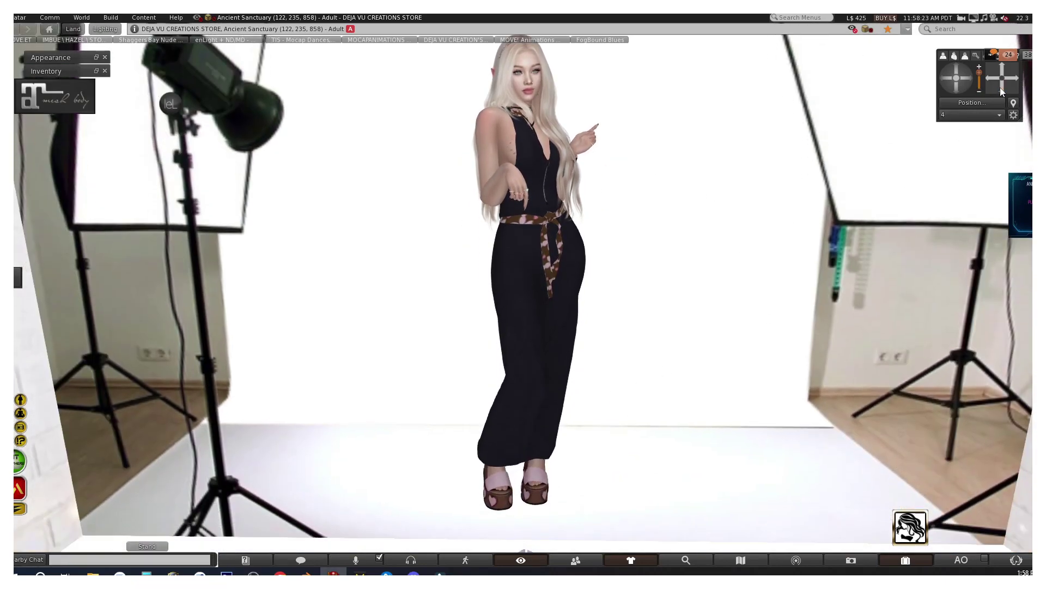
{"action": "left_click_drag", "start_coordinate": [969, 75], "coordinate": [568, 227]}
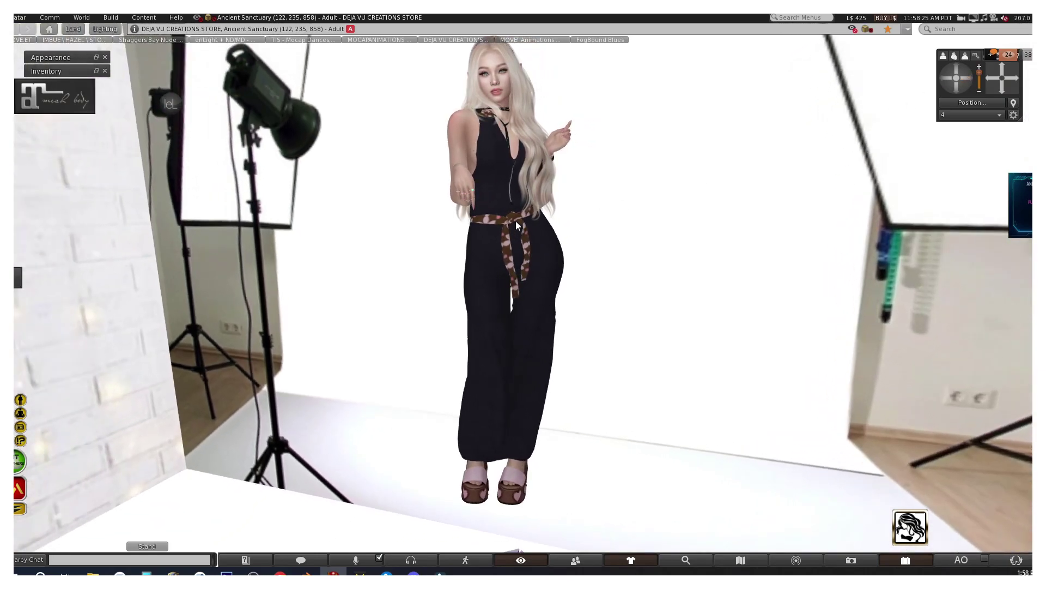
{"action": "scroll", "coordinate": [501, 222], "scroll_direction": "up", "scroll_amount": 5}
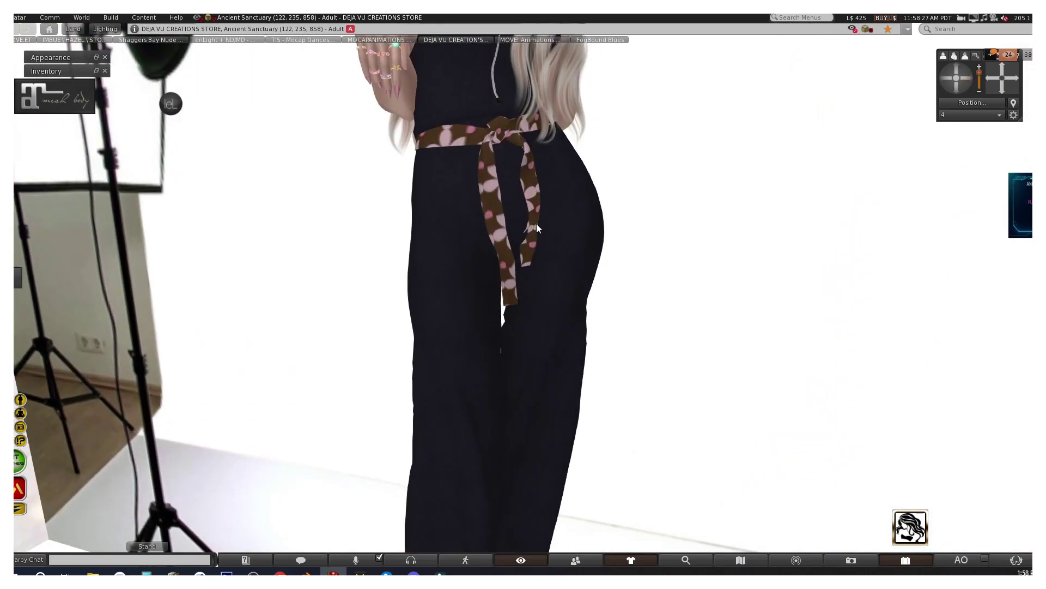
{"action": "left_click", "coordinate": [976, 77]}
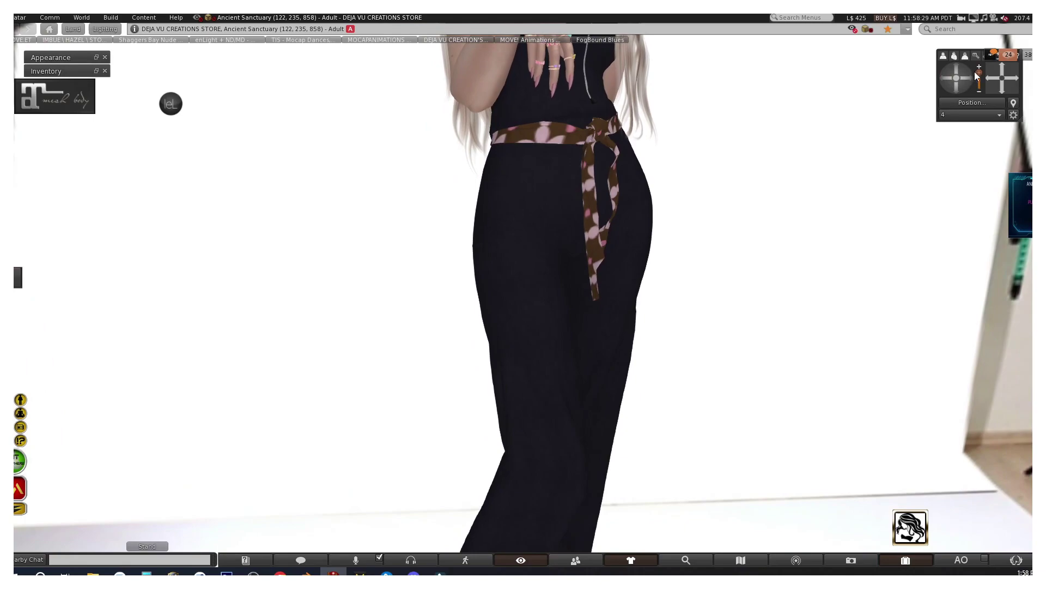
{"action": "left_click", "coordinate": [977, 77]}
{"action": "left_click", "coordinate": [962, 87]}
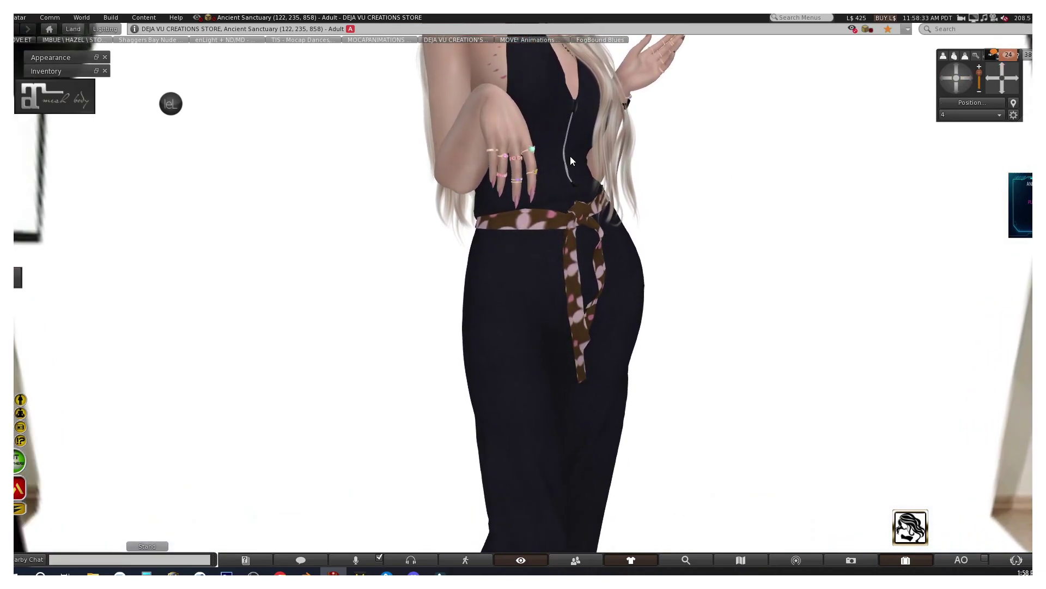
{"action": "left_click", "coordinate": [1009, 76]}
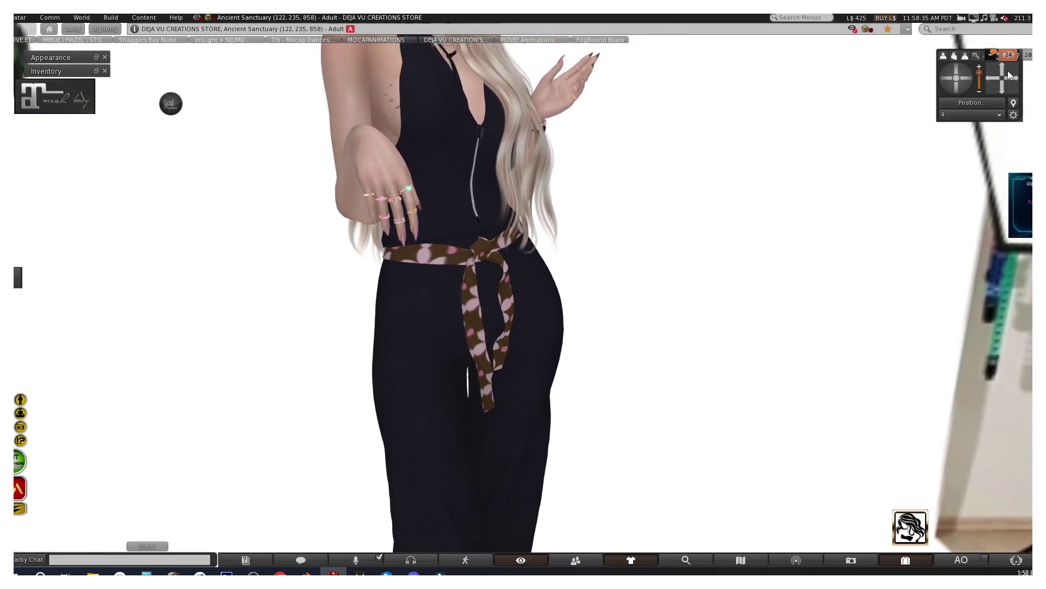
{"action": "left_click", "coordinate": [1009, 76]}
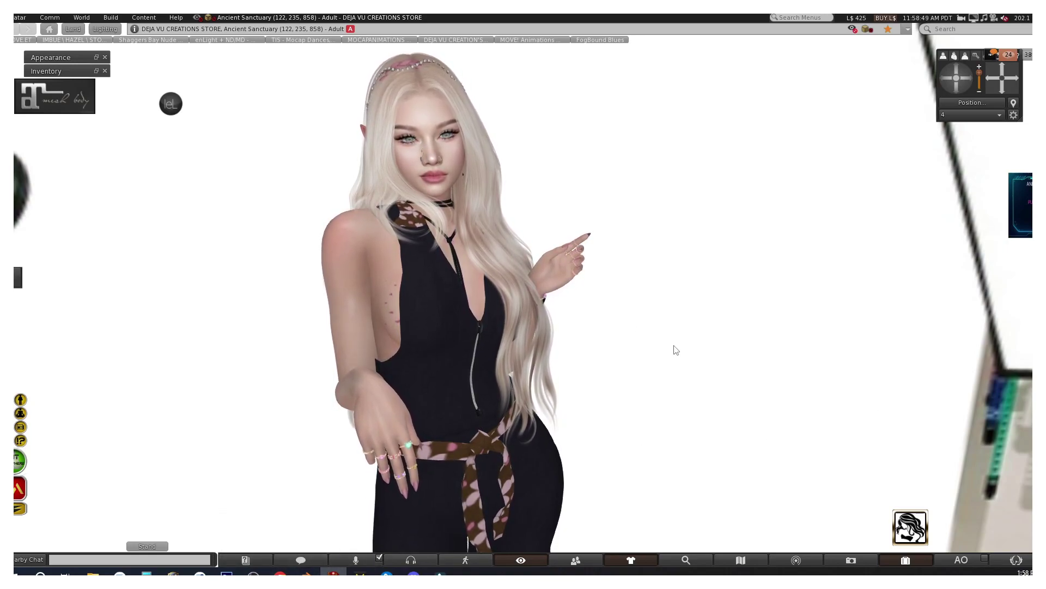
{"action": "left_click", "coordinate": [1006, 89]}
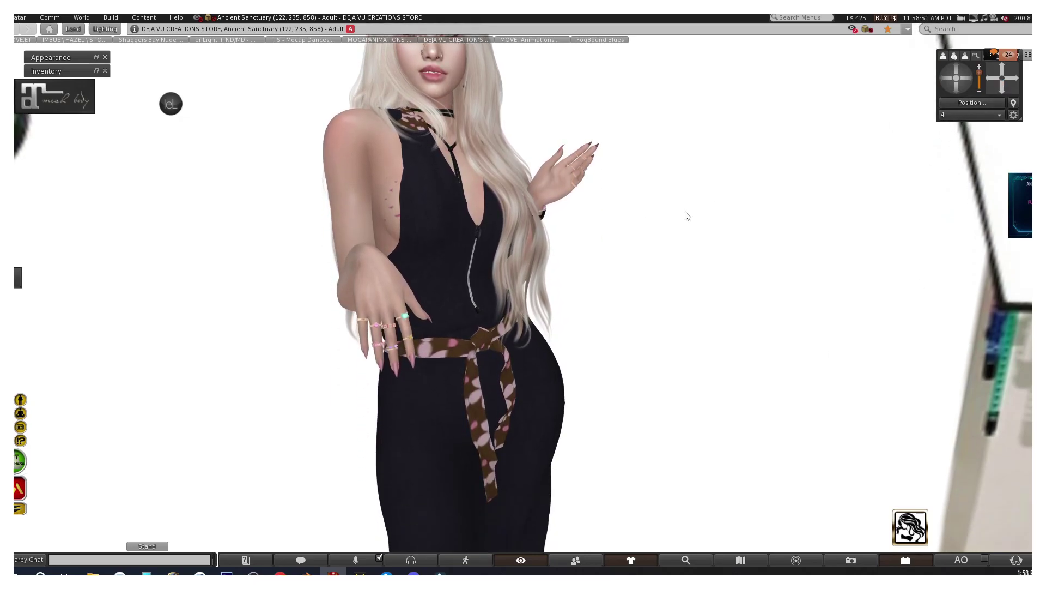
Step: Open the sleeveless denim jumpsuit pin and capture its photo with Gyazo
{"action": "scroll", "coordinate": [651, 222], "scroll_direction": "down", "scroll_amount": 5}
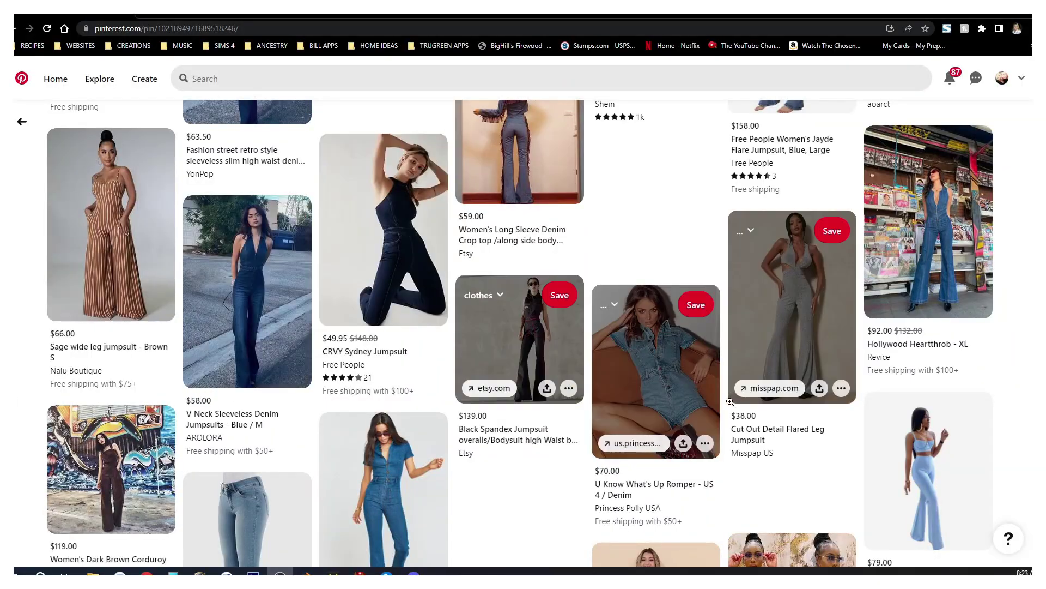
{"action": "scroll", "coordinate": [858, 425], "scroll_direction": "down", "scroll_amount": 1}
{"action": "mouse_move", "coordinate": [927, 469]}
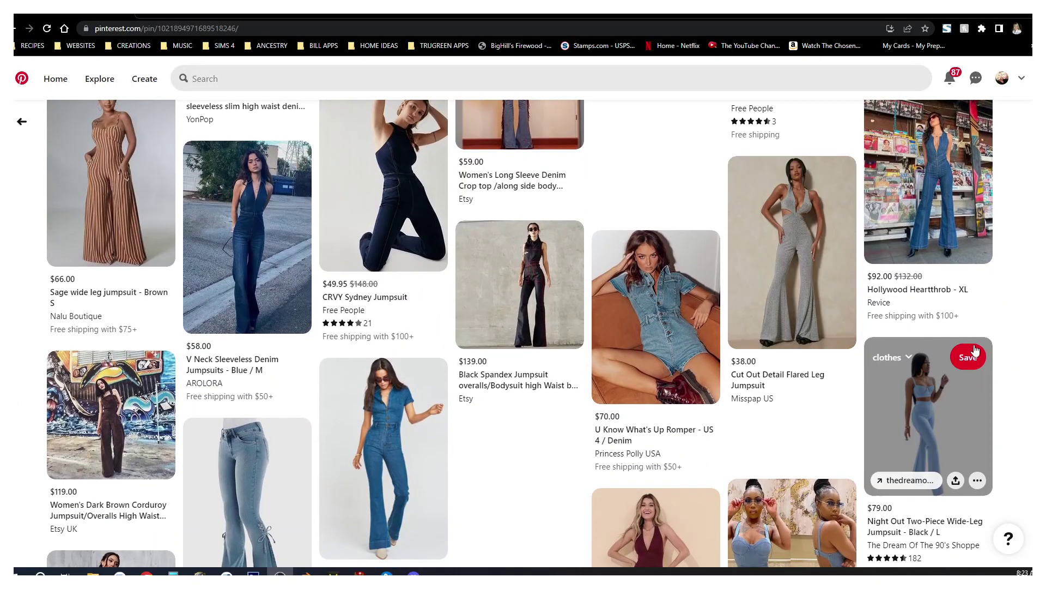
{"action": "scroll", "coordinate": [1020, 413], "scroll_direction": "down", "scroll_amount": 6}
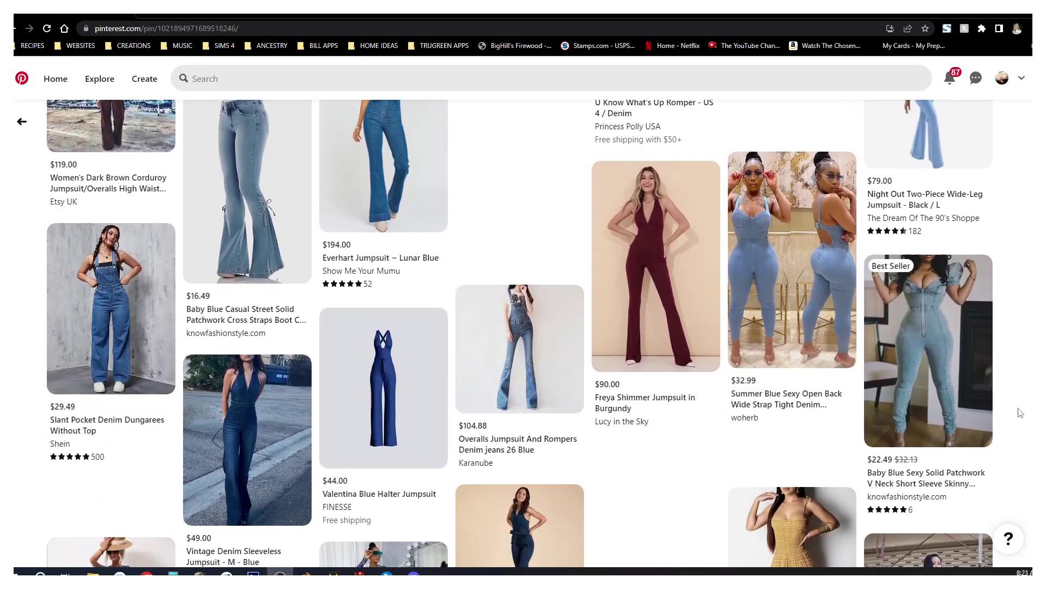
{"action": "scroll", "coordinate": [1020, 412], "scroll_direction": "down", "scroll_amount": 1}
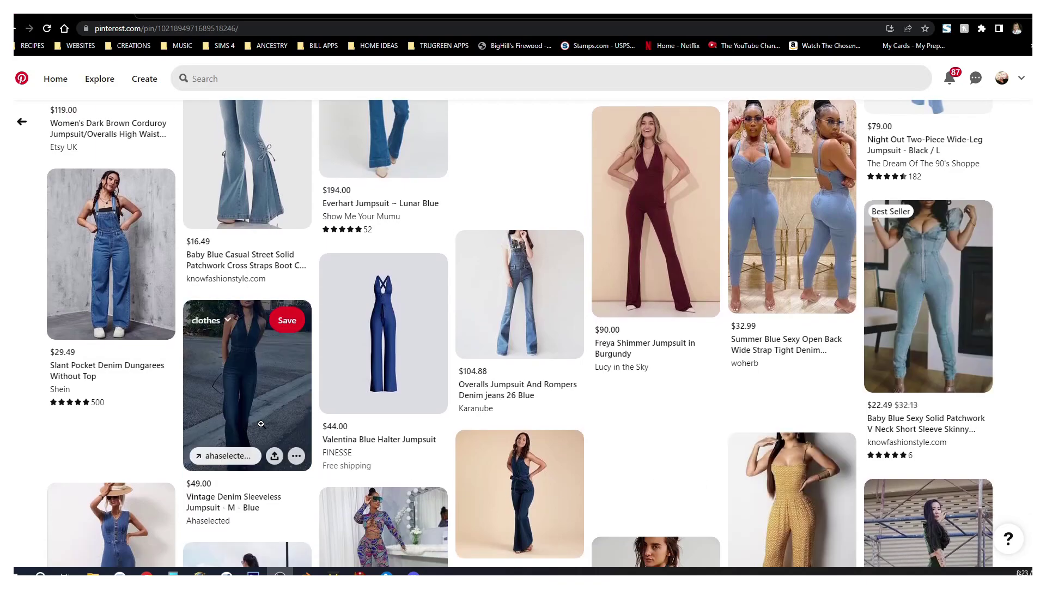
{"action": "scroll", "coordinate": [262, 425], "scroll_direction": "down", "scroll_amount": 1}
{"action": "scroll", "coordinate": [335, 382], "scroll_direction": "up", "scroll_amount": 3}
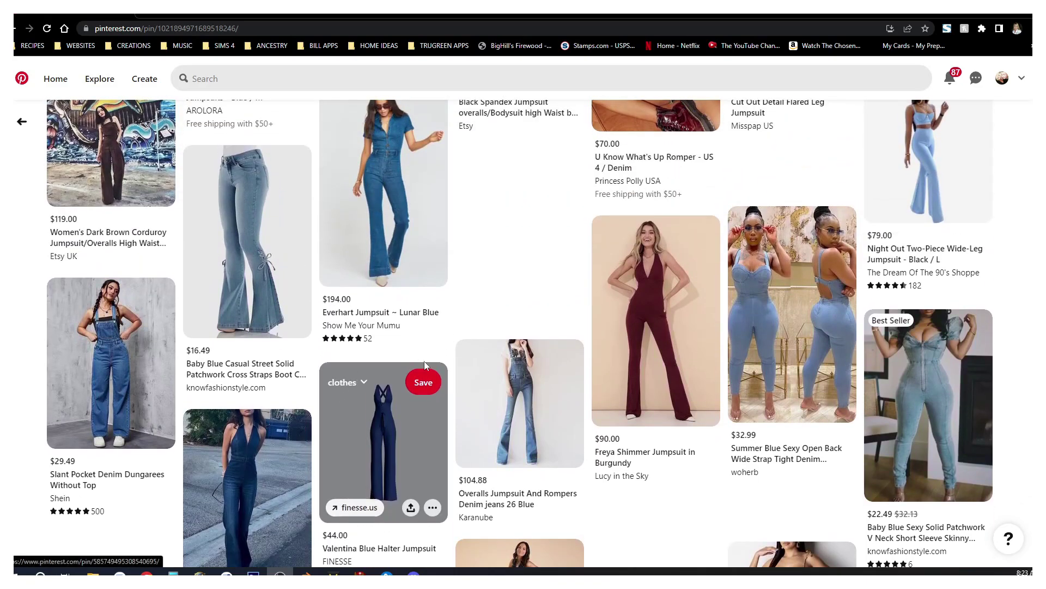
{"action": "scroll", "coordinate": [424, 361], "scroll_direction": "up", "scroll_amount": 2}
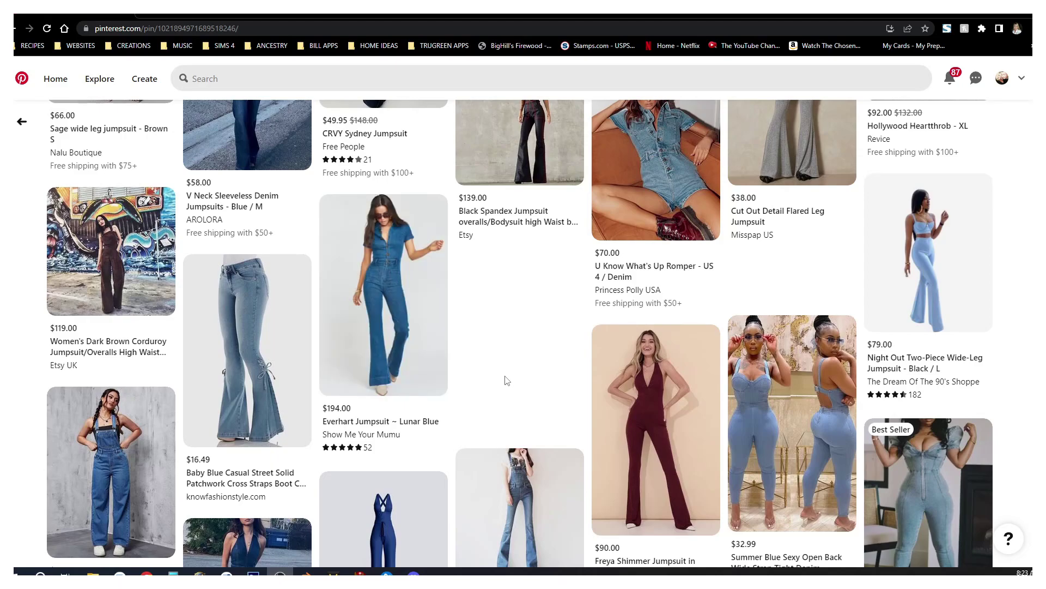
{"action": "scroll", "coordinate": [507, 381], "scroll_direction": "up", "scroll_amount": 3}
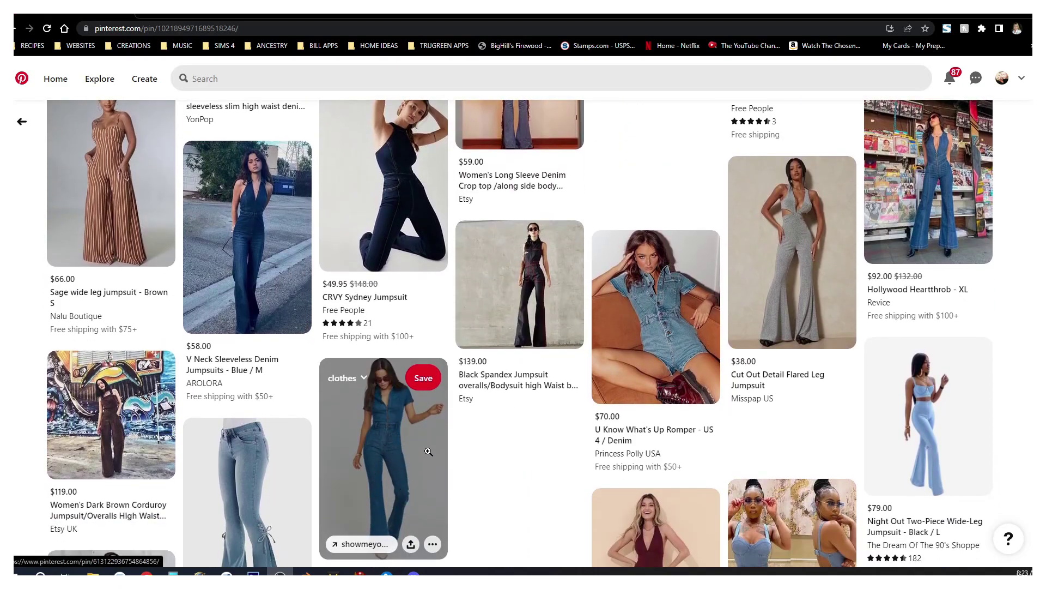
{"action": "scroll", "coordinate": [428, 451], "scroll_direction": "up", "scroll_amount": 2}
{"action": "scroll", "coordinate": [242, 419], "scroll_direction": "up", "scroll_amount": 3}
{"action": "mouse_move", "coordinate": [247, 245]}
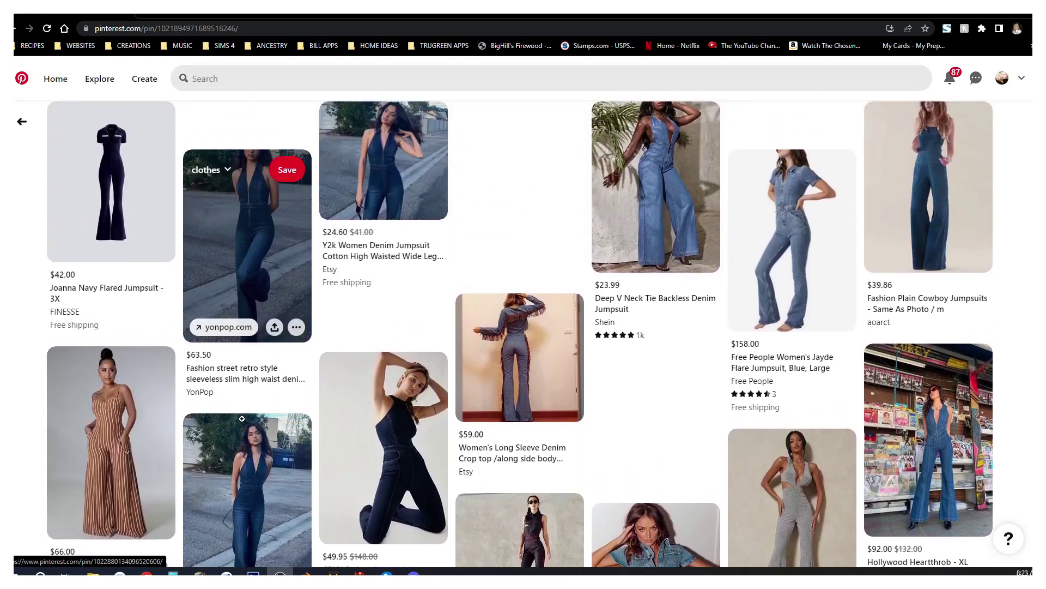
{"action": "scroll", "coordinate": [242, 418], "scroll_direction": "up", "scroll_amount": 1}
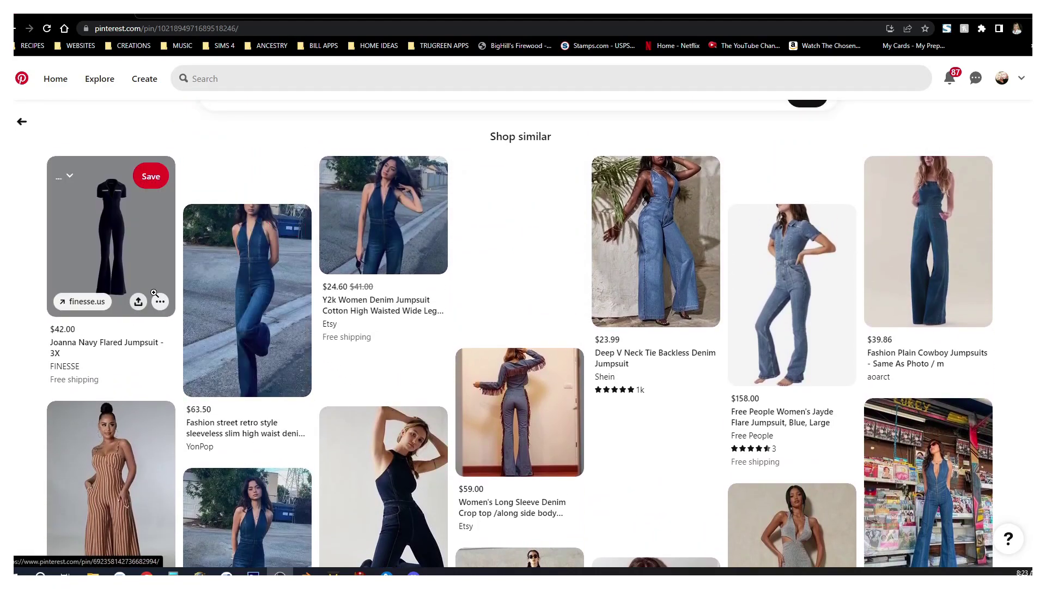
{"action": "left_click", "coordinate": [238, 310]}
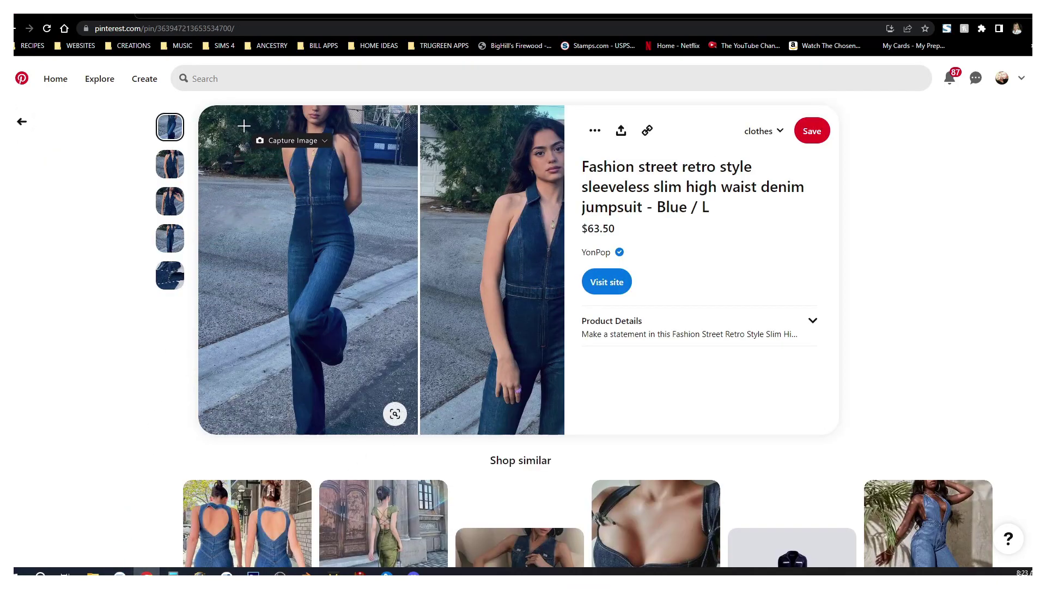
{"action": "left_click_drag", "start_coordinate": [236, 117], "coordinate": [387, 424]}
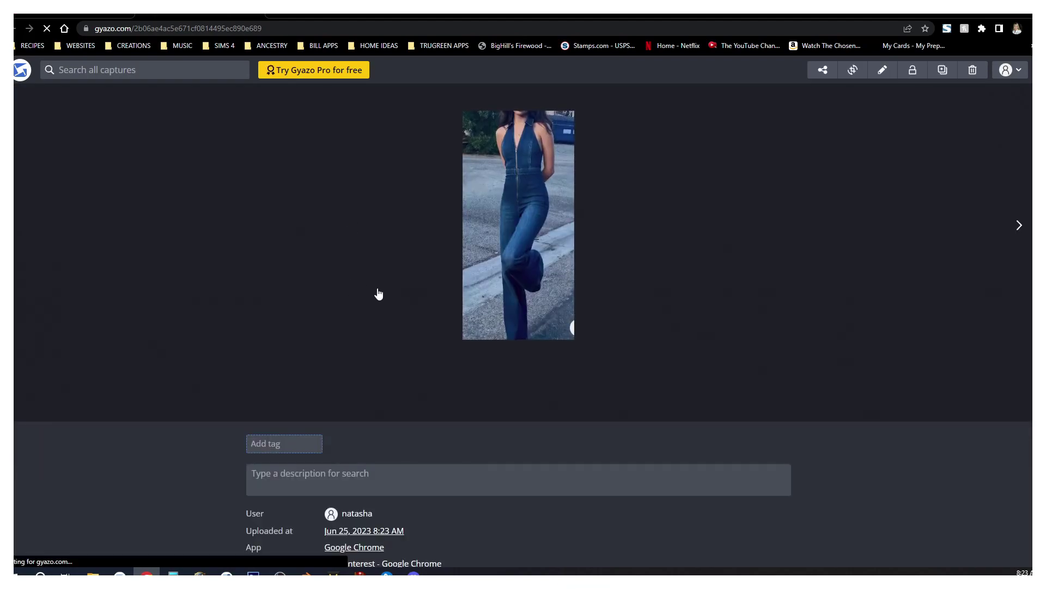
Step: Save the captured jumpsuit image to the Desktop, then delete the capture from Gyazo
{"action": "right_click", "coordinate": [505, 218]}
{"action": "left_click", "coordinate": [530, 240]}
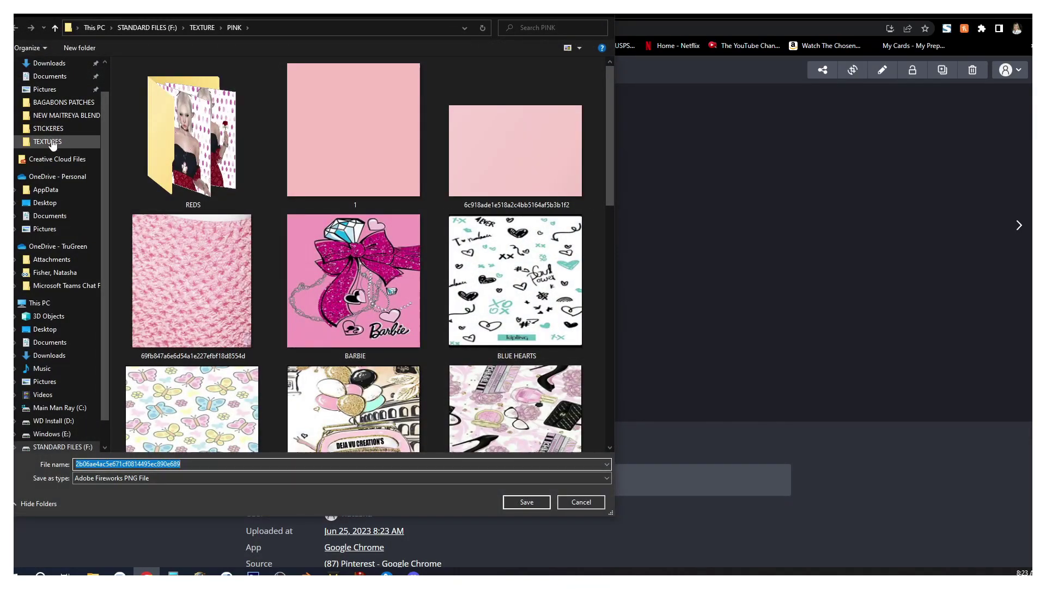
{"action": "left_click", "coordinate": [45, 202]}
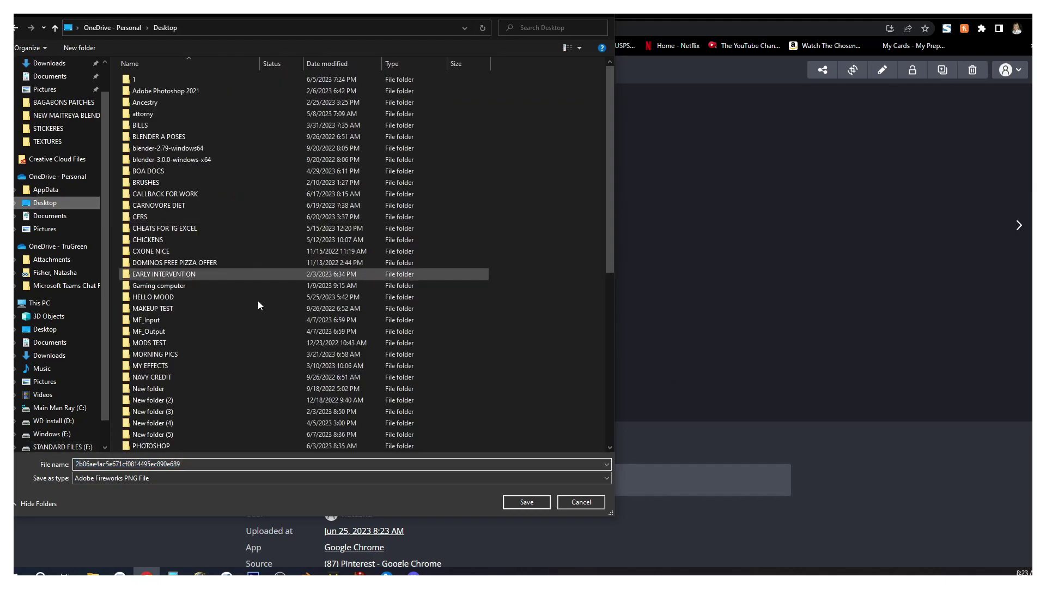
{"action": "left_click", "coordinate": [526, 502]}
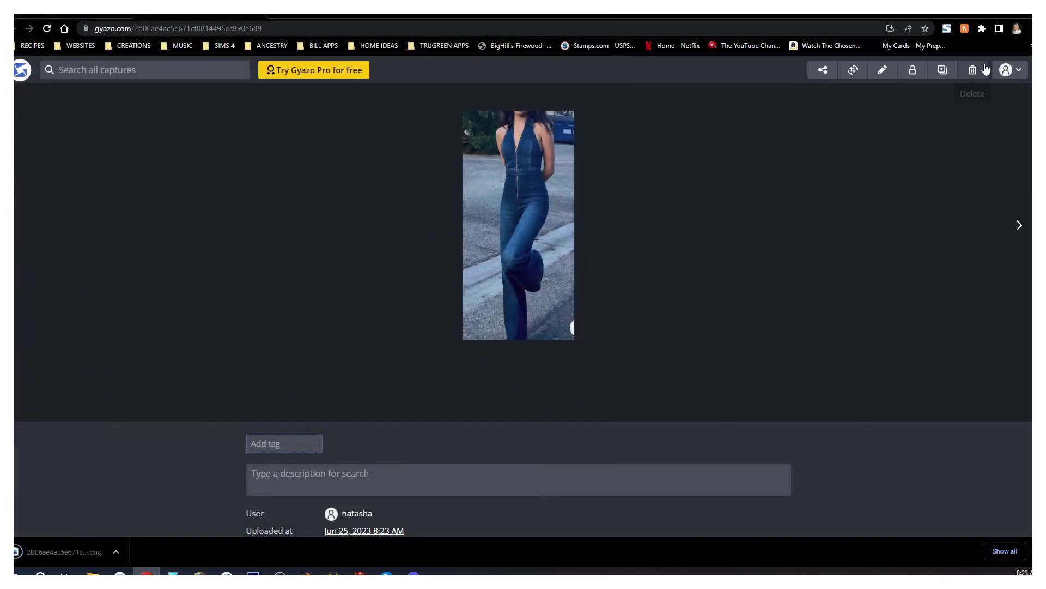
{"action": "left_click", "coordinate": [986, 68]}
{"action": "left_click", "coordinate": [600, 134]}
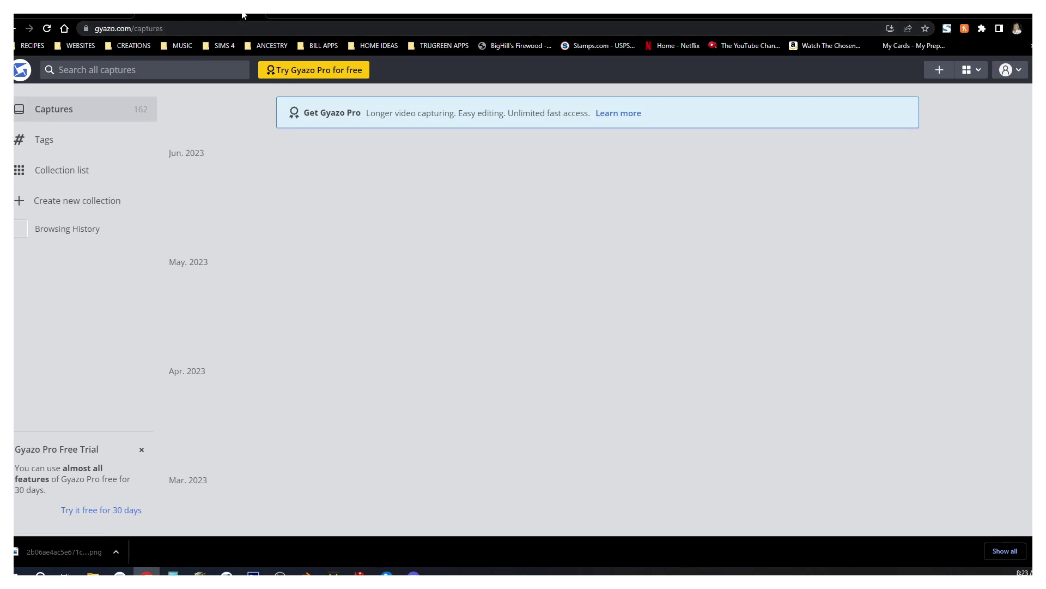
{"action": "left_click", "coordinate": [244, 15]}
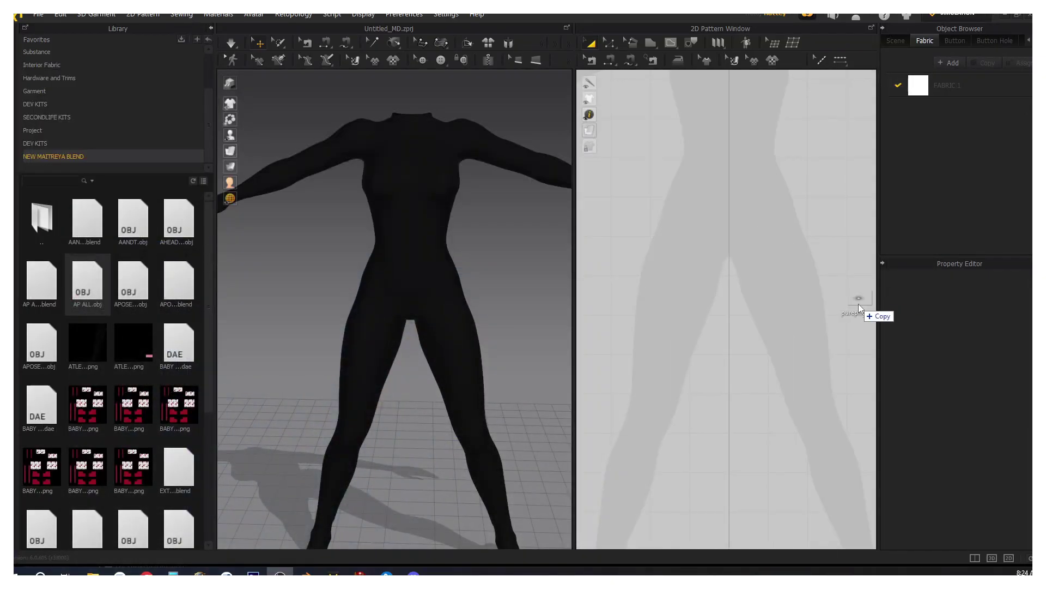
{"action": "left_click_drag", "start_coordinate": [859, 308], "coordinate": [812, 333]}
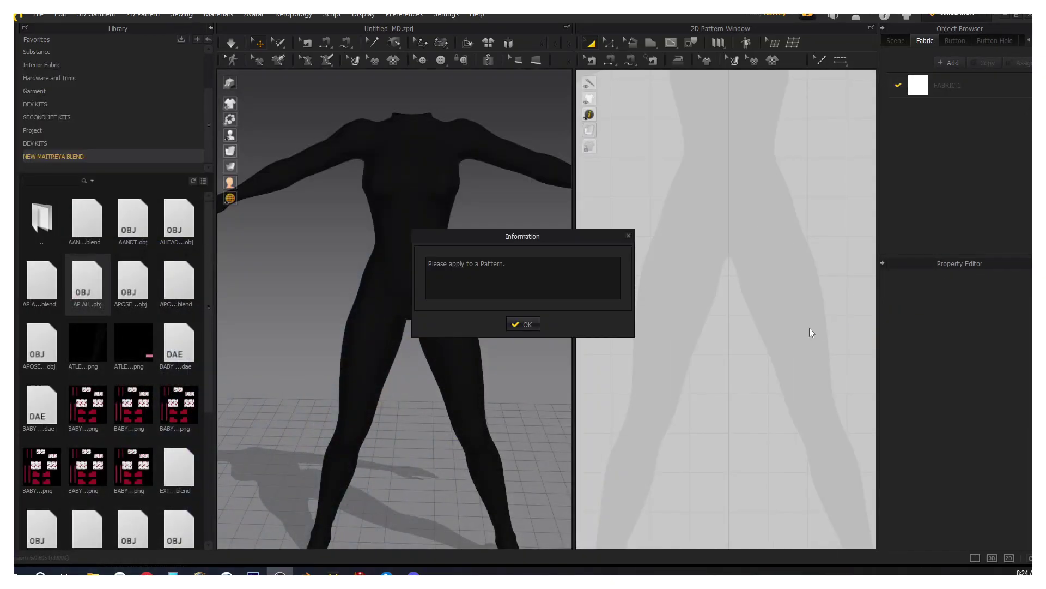
{"action": "left_click", "coordinate": [529, 325]}
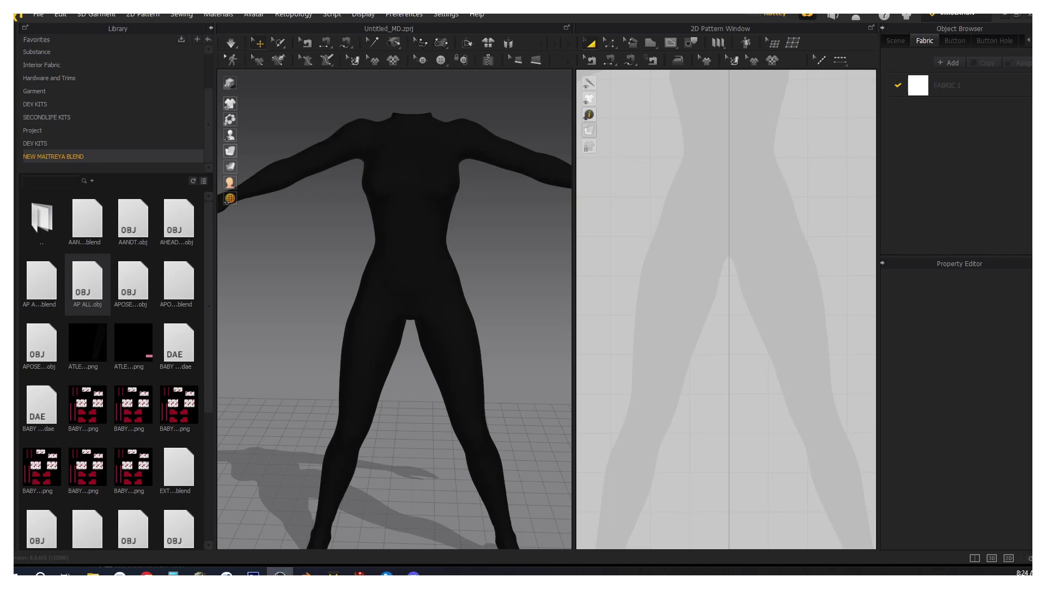
Step: Open the downloaded jumpsuit PNG from Chrome's download bar, then return to Marvelous Designer
{"action": "key", "text": "alt+Tab"}
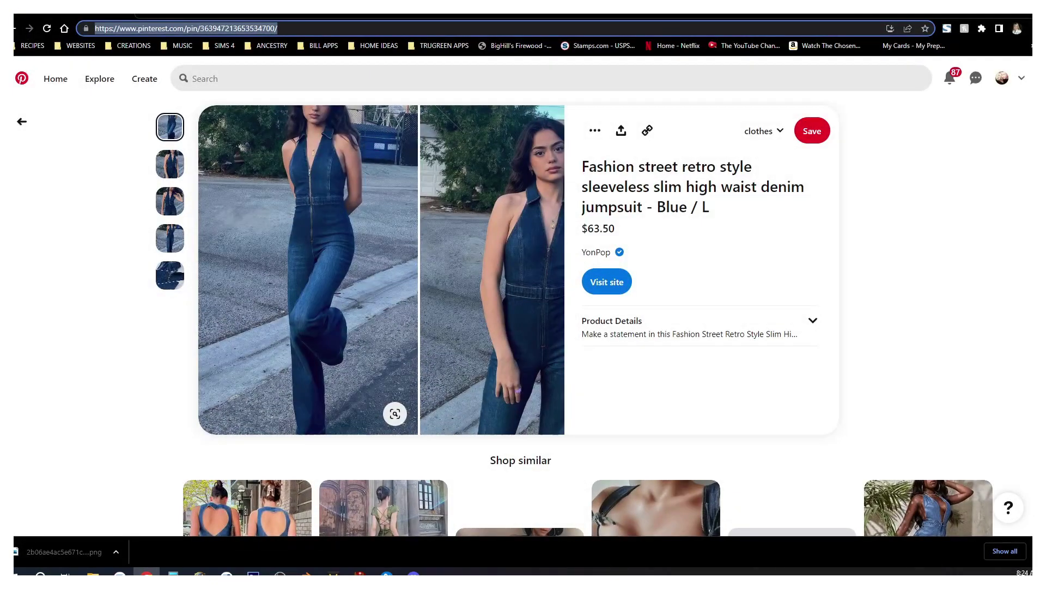
{"action": "left_click", "coordinate": [35, 551]}
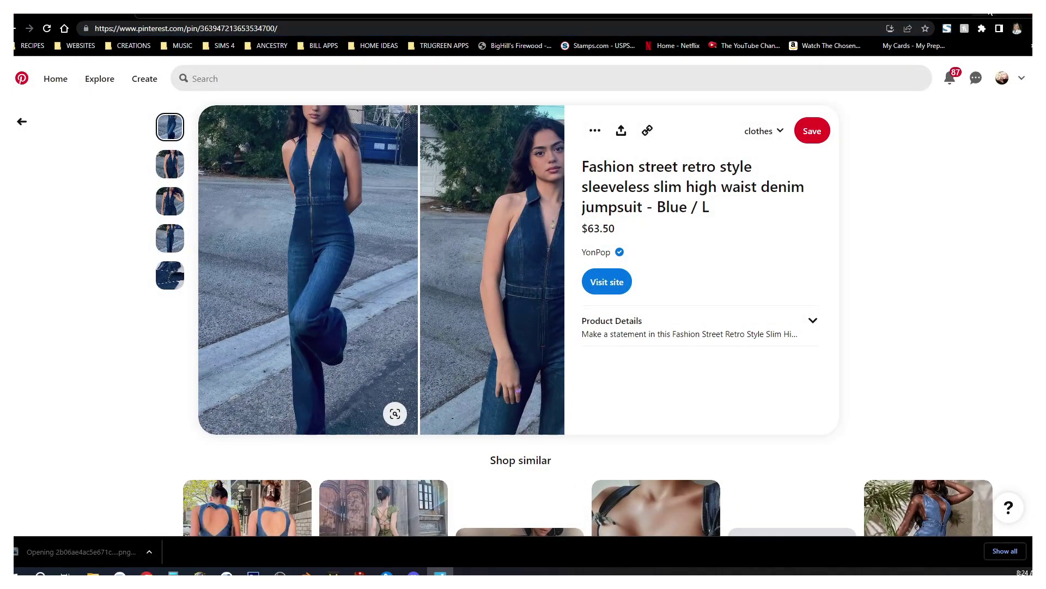
{"action": "key", "text": "alt+Tab"}
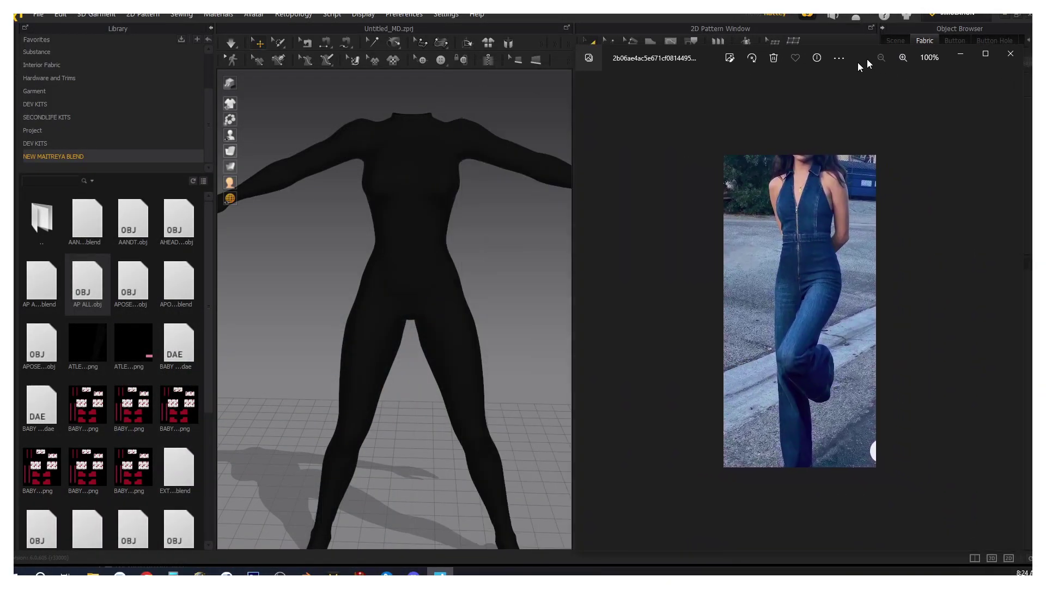
Step: Move the reference photo to the left and widen the 2D pattern window
{"action": "left_click_drag", "start_coordinate": [873, 56], "coordinate": [296, 60]}
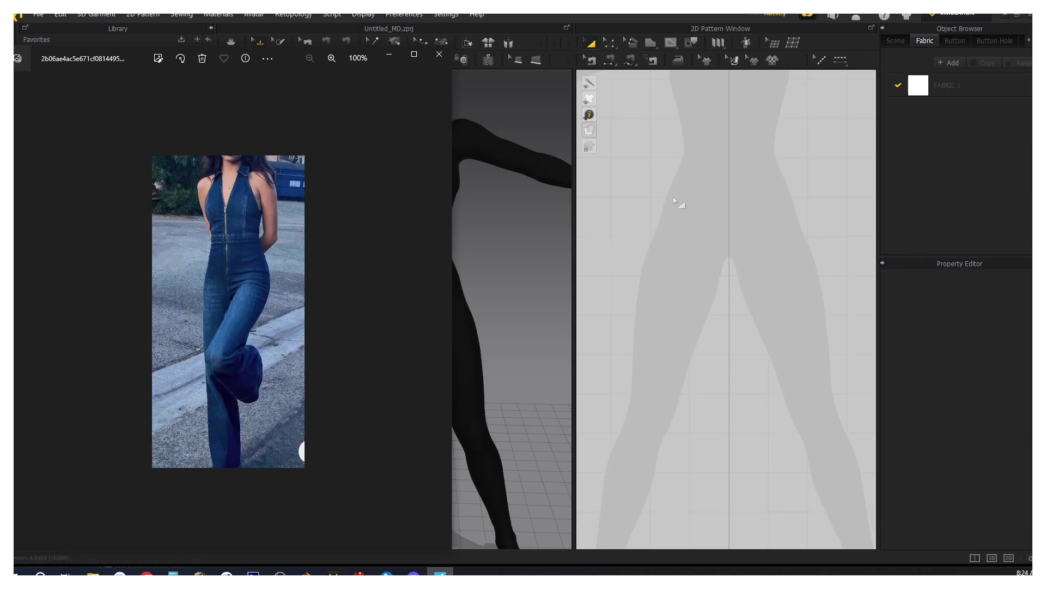
{"action": "left_click", "coordinate": [778, 207]}
{"action": "scroll", "coordinate": [781, 223], "scroll_direction": "up", "scroll_amount": 2}
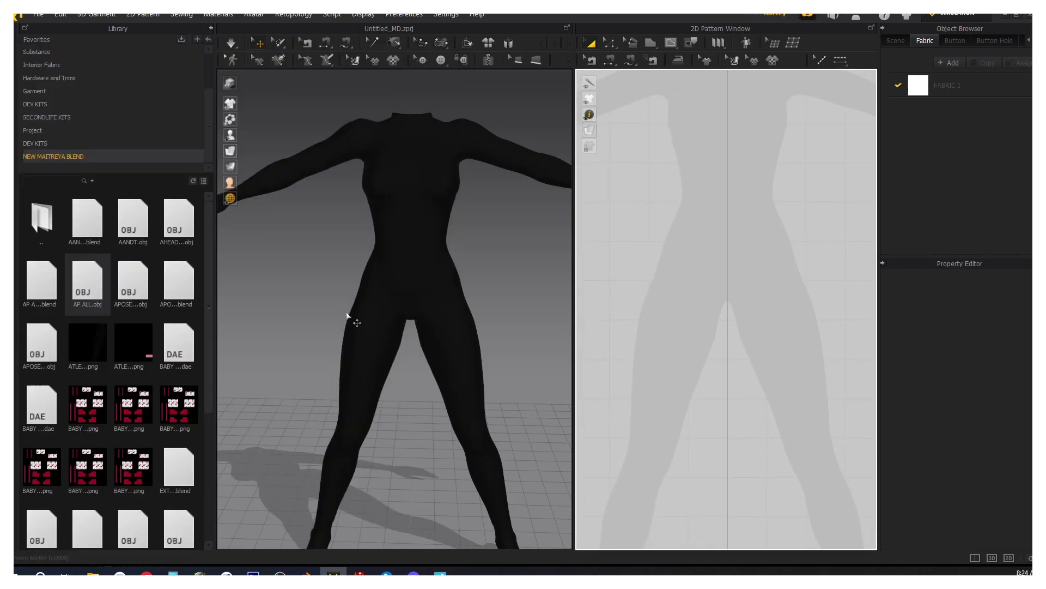
{"action": "scroll", "coordinate": [646, 299], "scroll_direction": "up", "scroll_amount": 1}
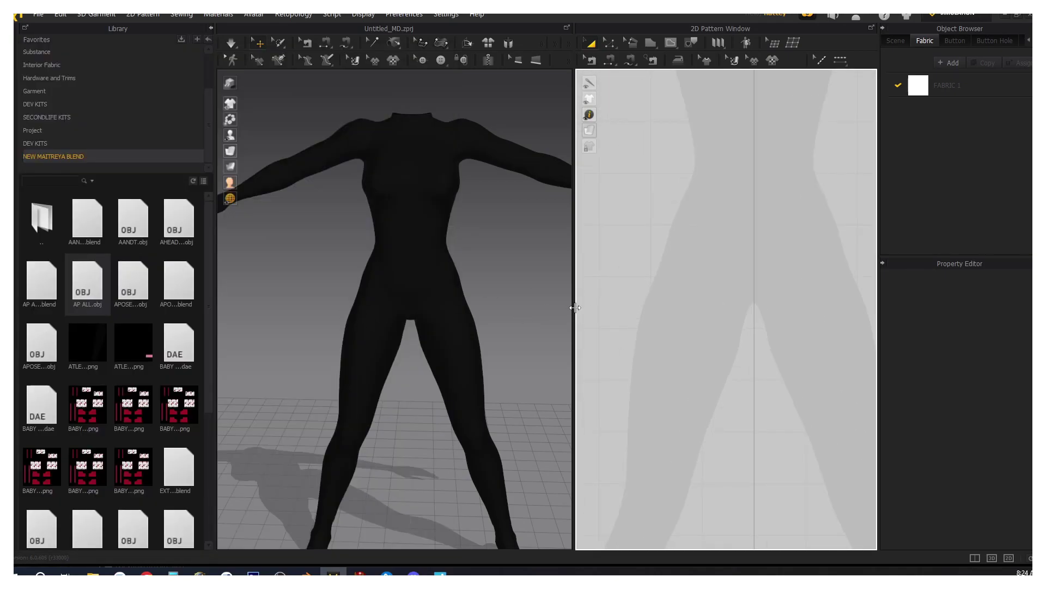
{"action": "left_click_drag", "start_coordinate": [575, 308], "coordinate": [494, 304]}
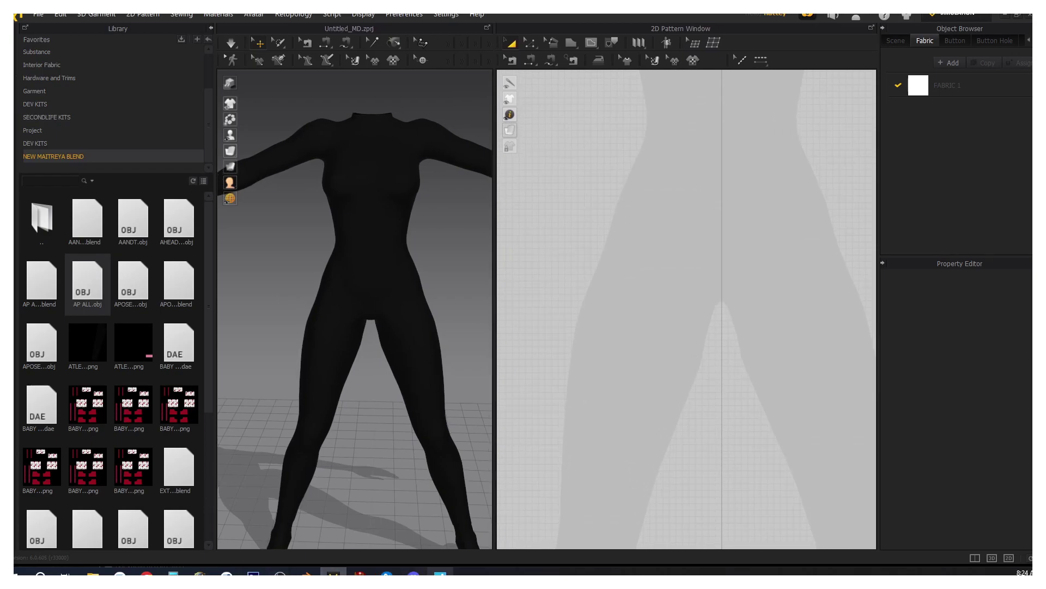
Step: Compare against the jumpsuit reference photo and zoom the 2D pattern window to fit the avatar
{"action": "key", "text": "alt+Tab"}
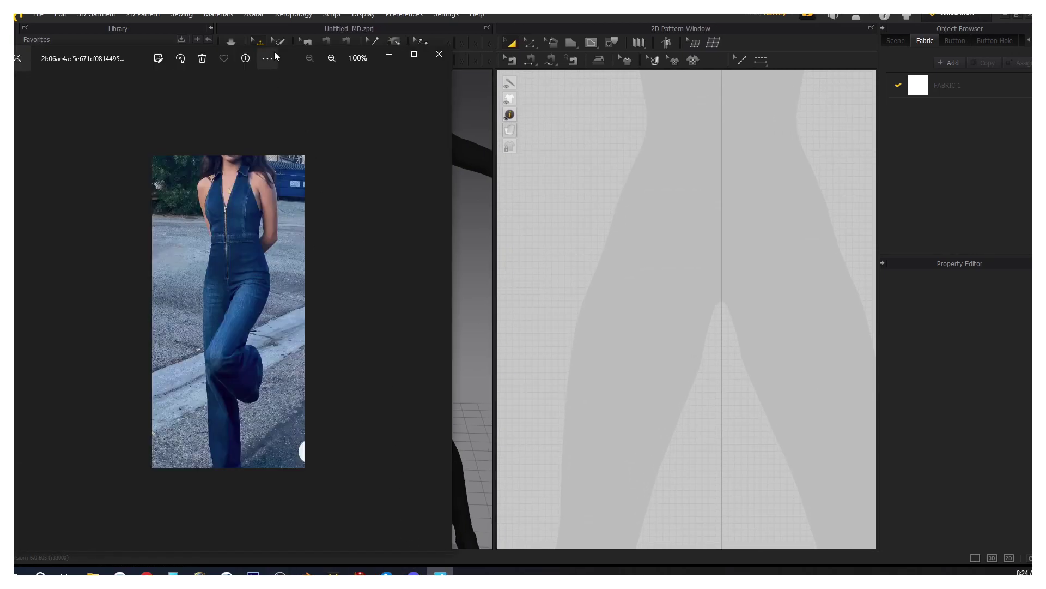
{"action": "key", "text": "super+Down"}
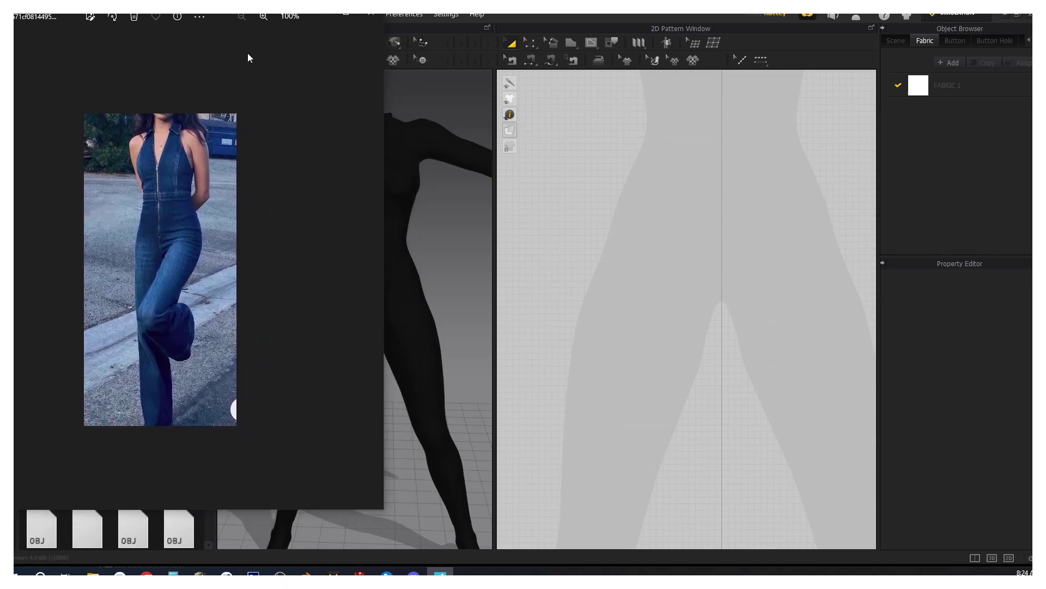
{"action": "scroll", "coordinate": [792, 400], "scroll_direction": "up", "scroll_amount": 2}
{"action": "scroll", "coordinate": [605, 269], "scroll_direction": "down", "scroll_amount": 2}
{"action": "scroll", "coordinate": [697, 271], "scroll_direction": "down", "scroll_amount": 2}
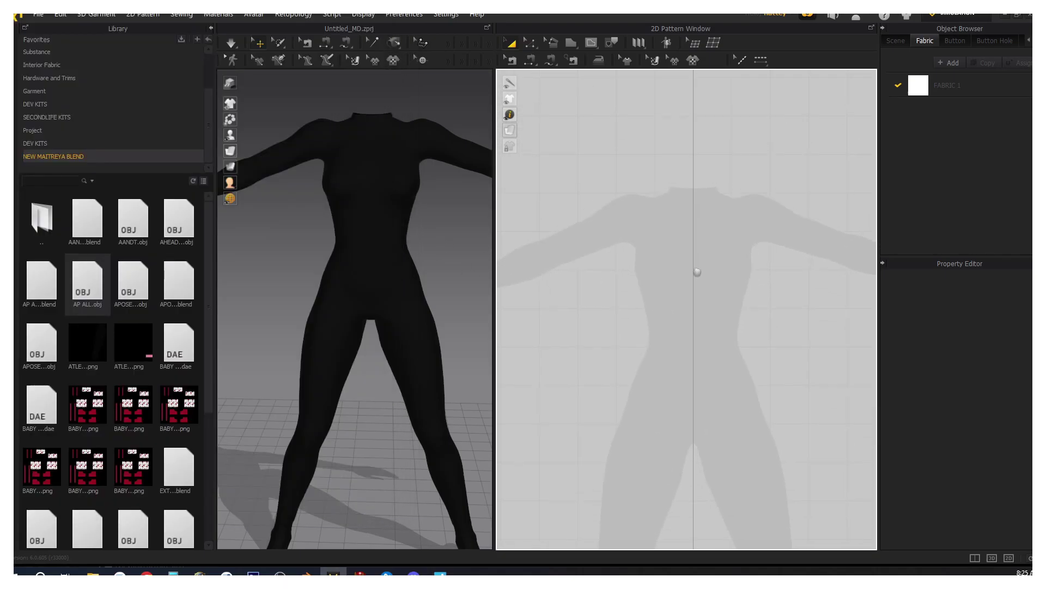
{"action": "key", "text": "alt+Tab"}
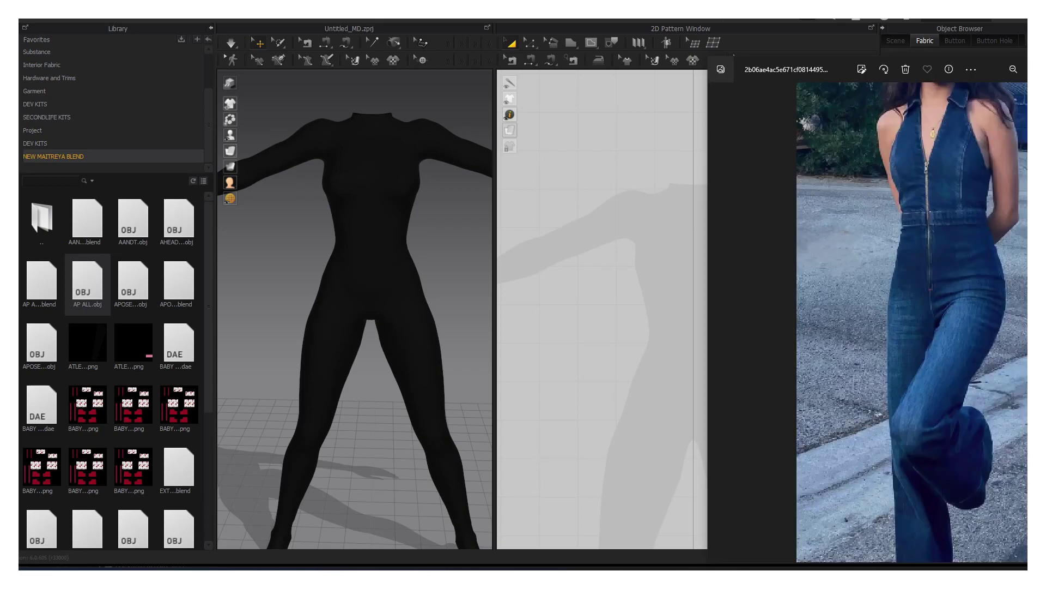
{"action": "key", "text": "alt+Tab"}
{"action": "scroll", "coordinate": [620, 260], "scroll_direction": "up", "scroll_amount": 2}
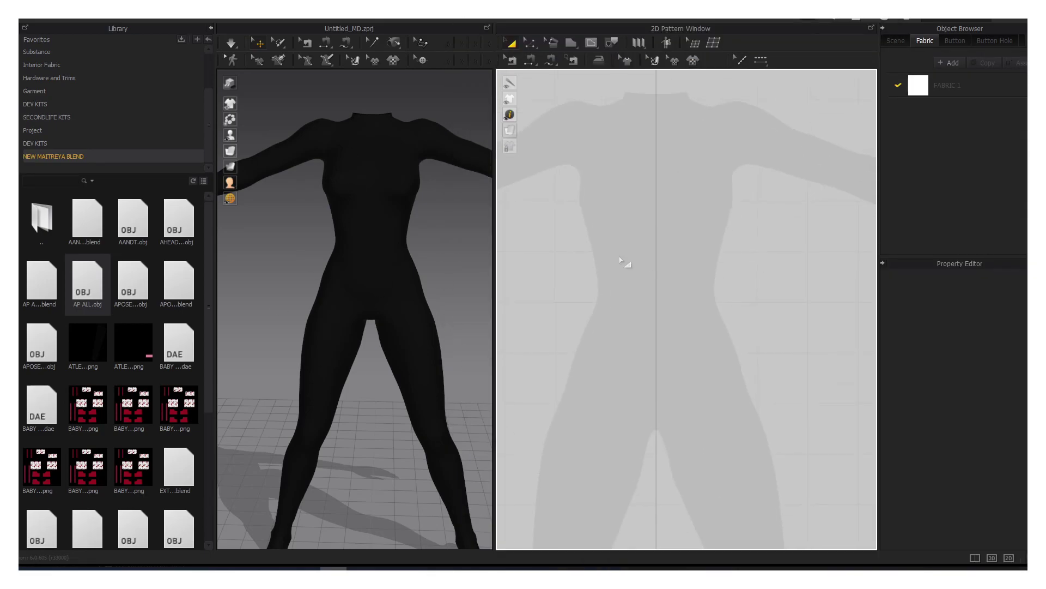
Step: Draw a rectangular belt piece across the waist and paste a copy beside it
{"action": "left_click", "coordinate": [571, 42]}
{"action": "left_click", "coordinate": [609, 76]}
{"action": "left_click_drag", "start_coordinate": [583, 263], "coordinate": [728, 289]}
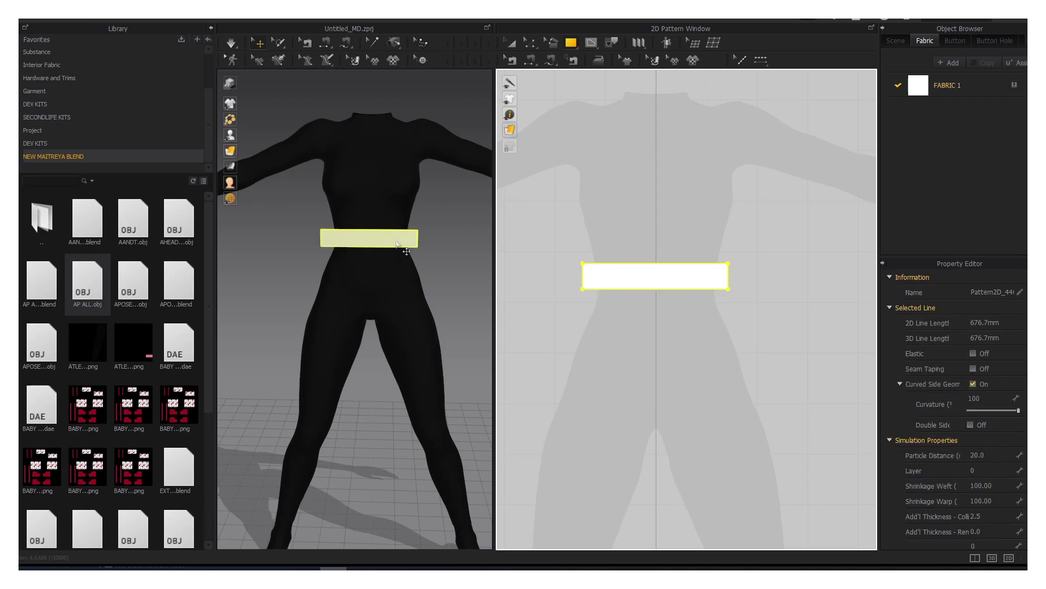
{"action": "right_click", "coordinate": [639, 279]}
{"action": "left_click", "coordinate": [670, 61]}
{"action": "left_click", "coordinate": [818, 278]}
{"action": "mouse_move", "coordinate": [382, 327]}
{"action": "right_mouse_down"}
{"action": "mouse_move", "coordinate": [299, 264]}
{"action": "mouse_move", "coordinate": [318, 244]}
{"action": "mouse_move", "coordinate": [381, 276]}
{"action": "right_mouse_up"}
Step: Sew the two belt pieces' ends together and narrow them to fit the waist
{"action": "key", "text": "n"}
{"action": "left_click", "coordinate": [728, 275]}
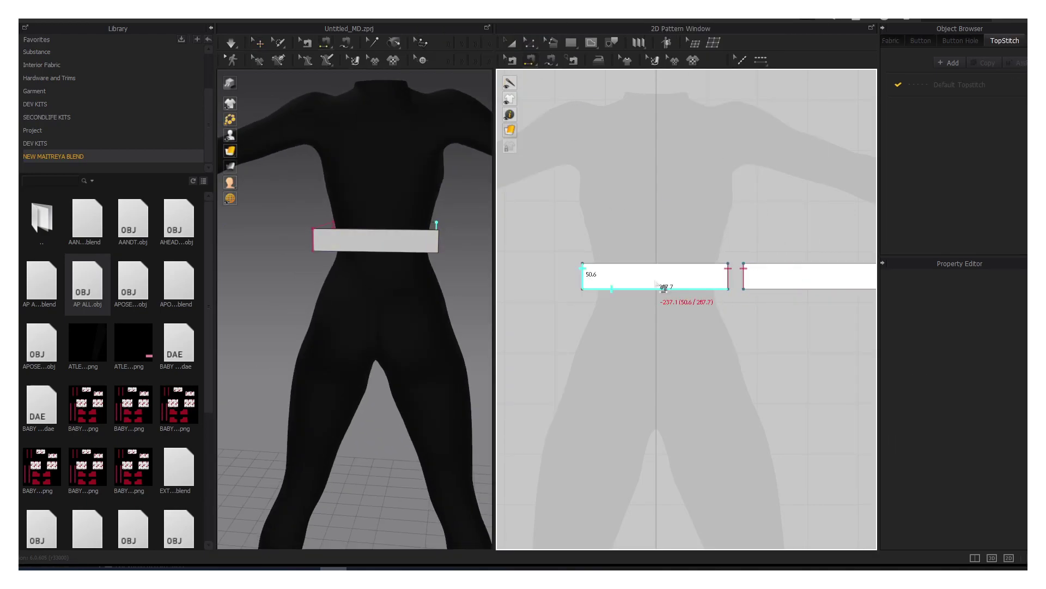
{"action": "right_click_drag", "start_coordinate": [669, 288], "coordinate": [523, 288]}
{"action": "left_click", "coordinate": [385, 253]}
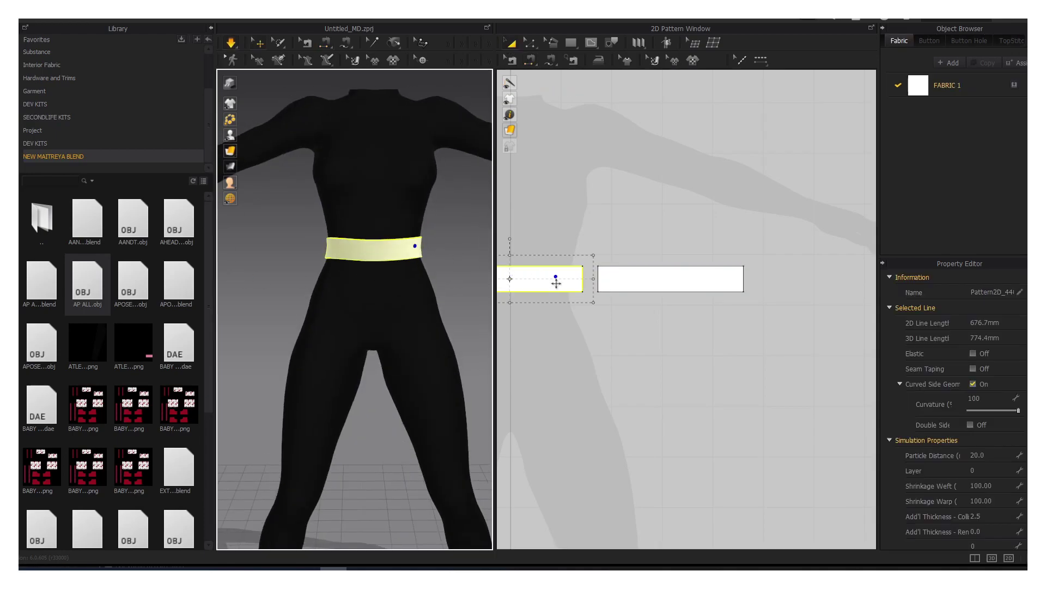
{"action": "scroll", "coordinate": [784, 278], "scroll_direction": "down", "scroll_amount": 2}
{"action": "left_click_drag", "start_coordinate": [784, 278], "coordinate": [771, 278]}
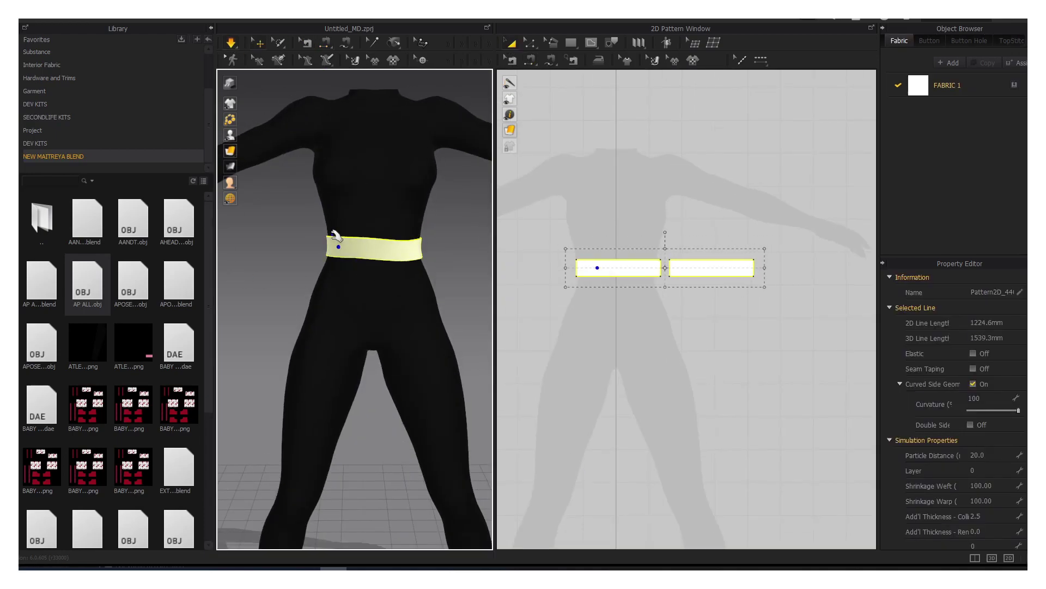
{"action": "mouse_move", "coordinate": [451, 256]}
{"action": "right_mouse_down"}
{"action": "mouse_move", "coordinate": [373, 240]}
{"action": "mouse_move", "coordinate": [401, 257]}
{"action": "right_mouse_up"}
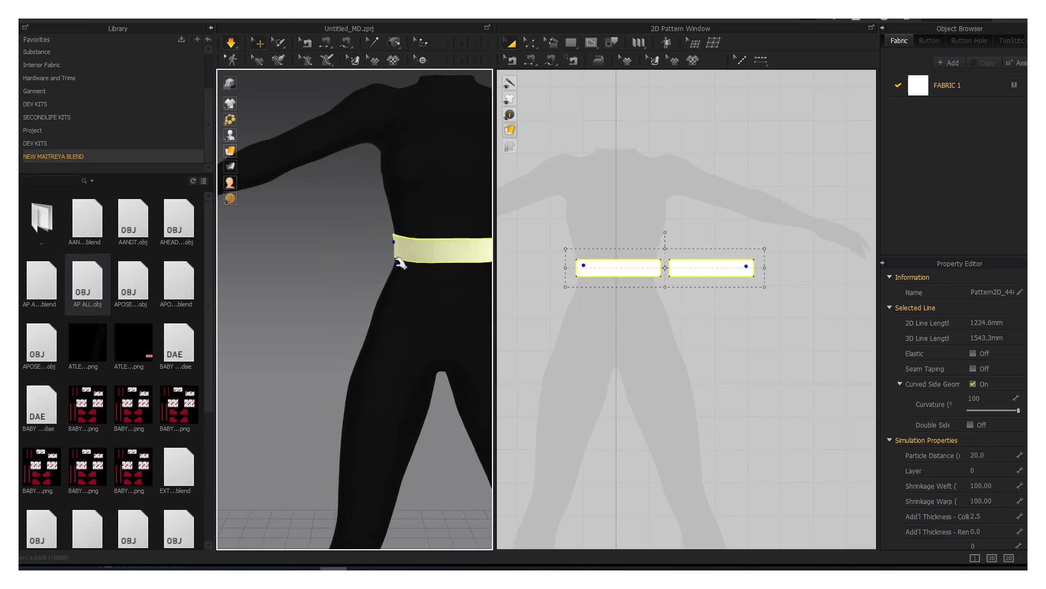
{"action": "left_click", "coordinate": [456, 243]}
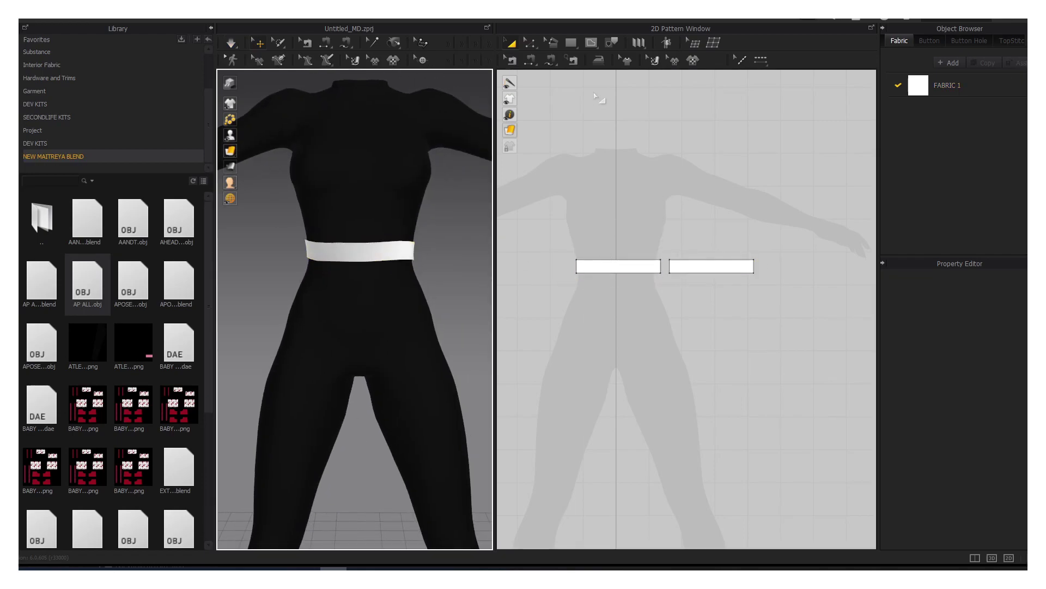
{"action": "left_click", "coordinate": [571, 42]}
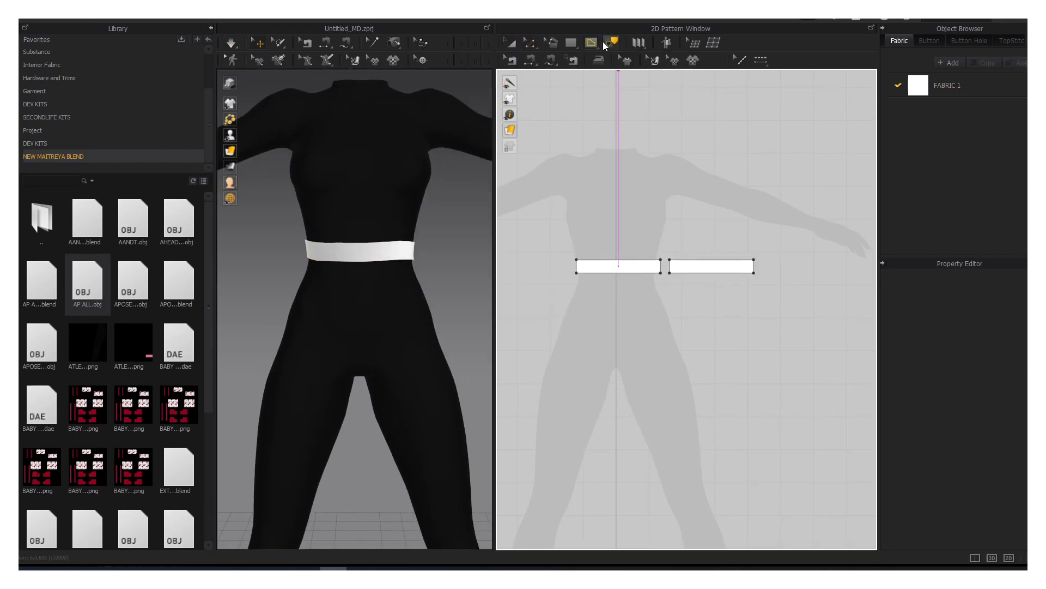
Step: Draw a flared leg panel with the Polygon tool and curve its crotch notch
{"action": "left_click", "coordinate": [617, 315]}
{"action": "middle_click_drag", "start_coordinate": [597, 483], "coordinate": [656, 235]}
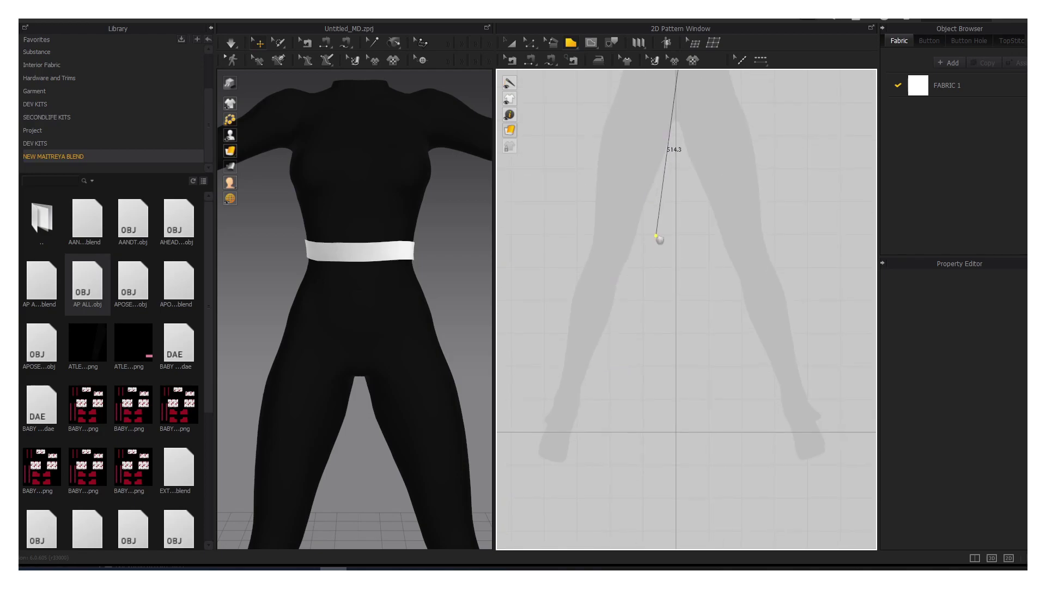
{"action": "middle_click_drag", "start_coordinate": [502, 424], "coordinate": [594, 468]}
{"action": "left_click", "coordinate": [577, 464]}
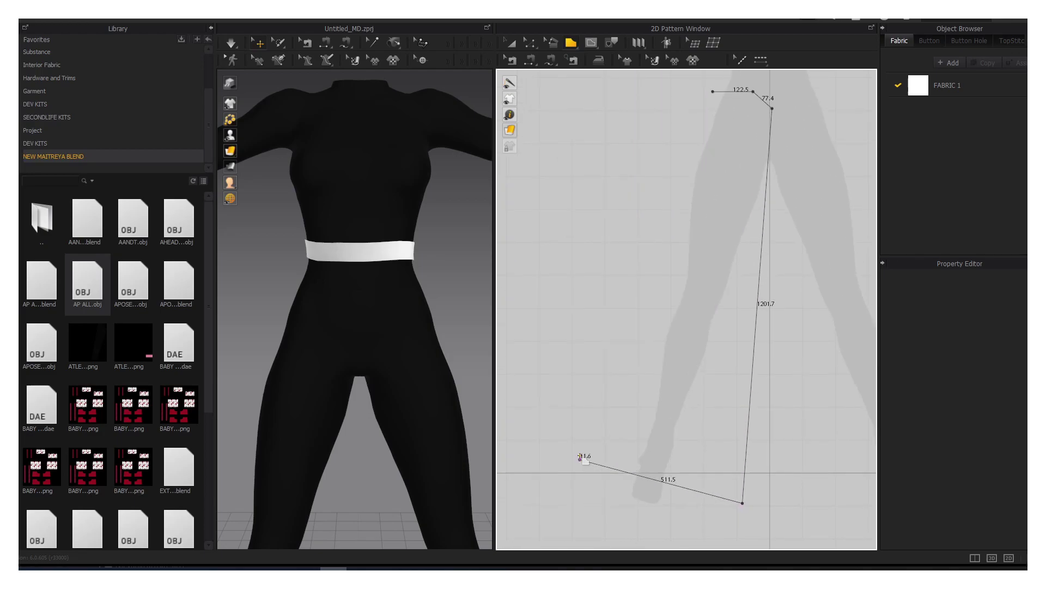
{"action": "left_click", "coordinate": [712, 94]}
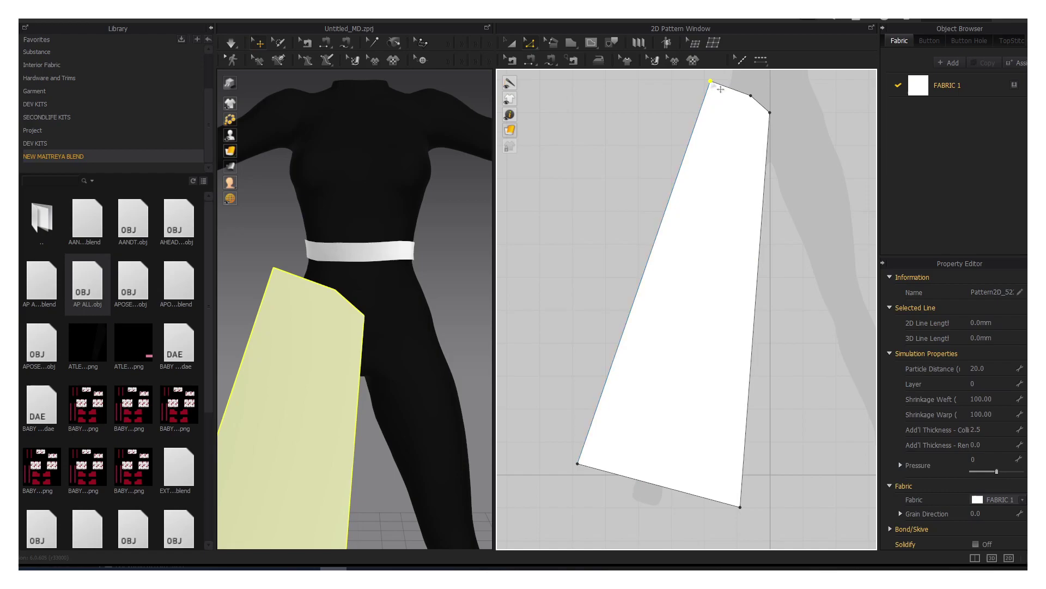
{"action": "middle_click_drag", "start_coordinate": [715, 95], "coordinate": [705, 136]}
{"action": "left_click", "coordinate": [530, 43]}
{"action": "left_click", "coordinate": [550, 74]}
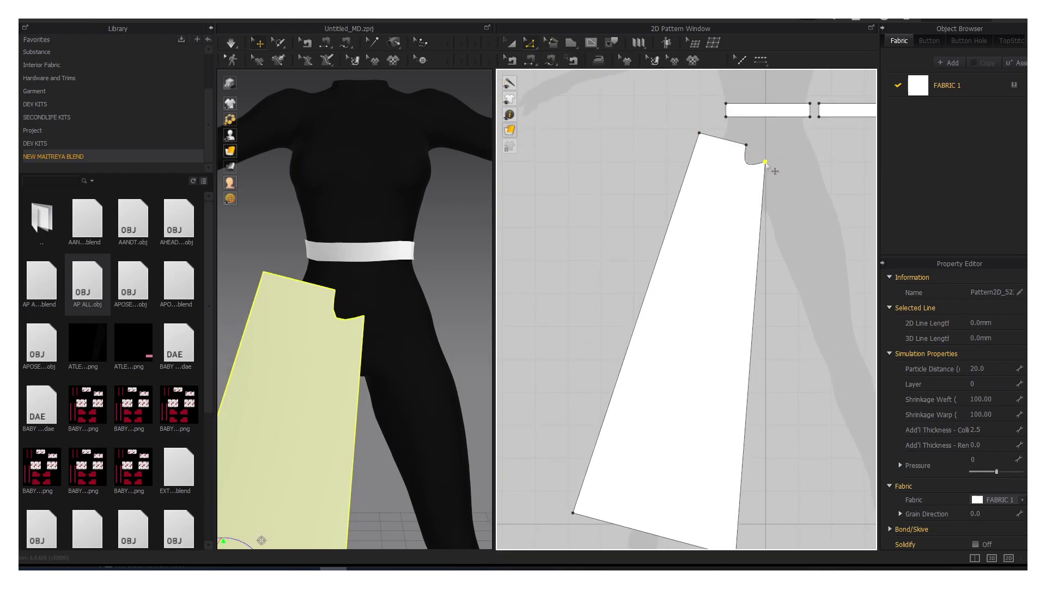
{"action": "left_click_drag", "start_coordinate": [773, 170], "coordinate": [775, 179]}
{"action": "scroll", "coordinate": [681, 327], "scroll_direction": "down", "scroll_amount": 3}
Step: Mirror Paste the leg panel to create its opposite beside the original
{"action": "right_click", "coordinate": [632, 305]}
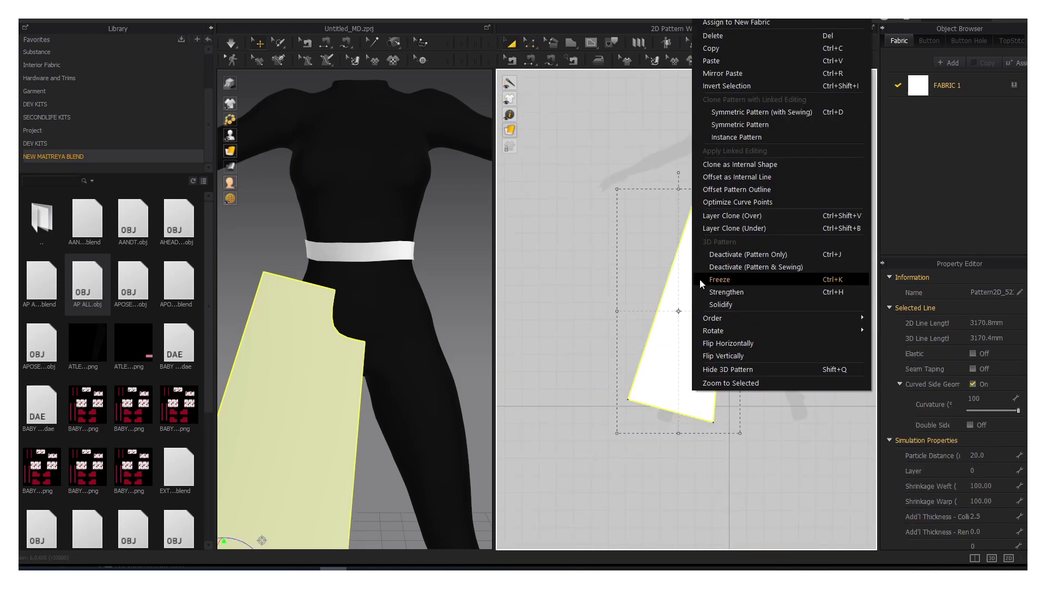
{"action": "left_click", "coordinate": [654, 41]}
{"action": "right_click", "coordinate": [783, 269]}
{"action": "left_click", "coordinate": [807, 285]}
{"action": "left_click", "coordinate": [745, 326]}
{"action": "scroll", "coordinate": [381, 345], "scroll_direction": "down", "scroll_amount": 5}
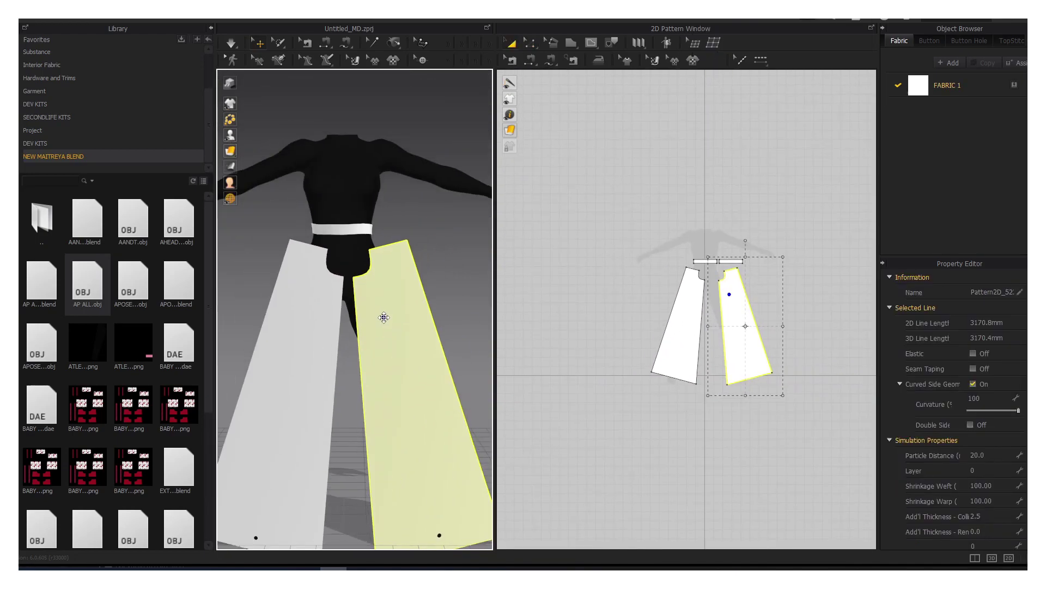
Step: Copy and paste the pair of leg panels, then reset their placement around the avatar
{"action": "left_click_drag", "start_coordinate": [633, 256], "coordinate": [769, 402]}
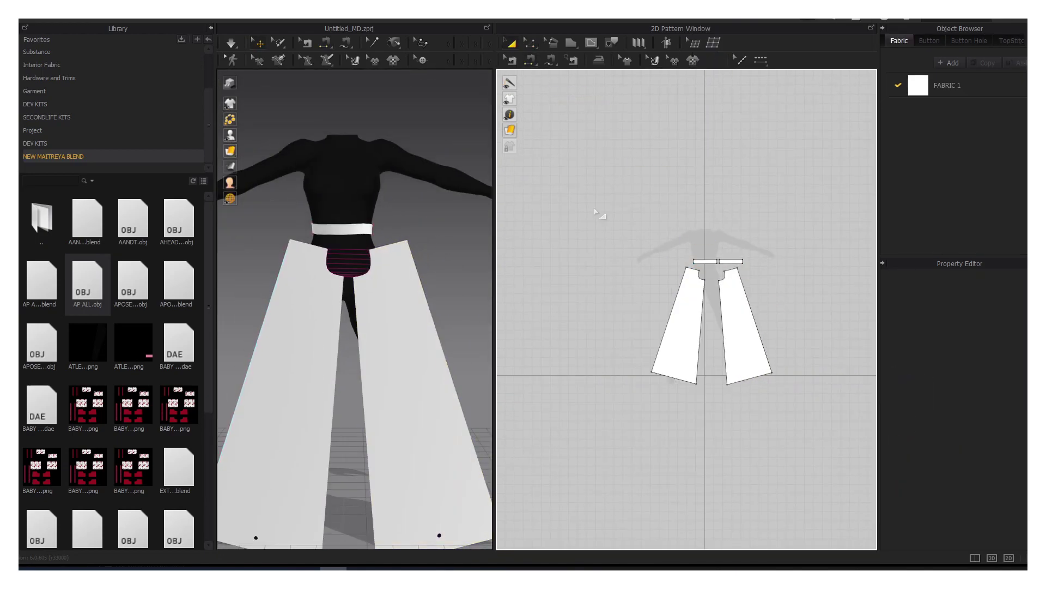
{"action": "left_click", "coordinate": [744, 359]}
{"action": "key", "text": "ctrl+c"}
{"action": "right_click", "coordinate": [809, 318]}
{"action": "left_click", "coordinate": [828, 325]}
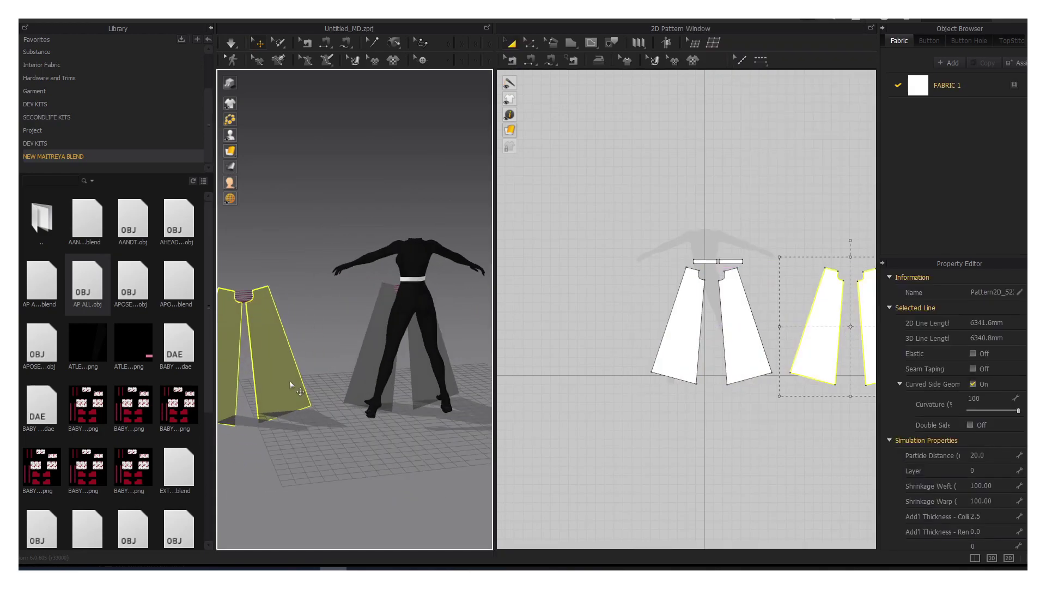
{"action": "right_click", "coordinate": [428, 327]}
{"action": "left_click", "coordinate": [479, 267]}
Step: Sew the inner and outer leg seams between the four panels
{"action": "key", "text": "n"}
{"action": "left_click", "coordinate": [755, 322]}
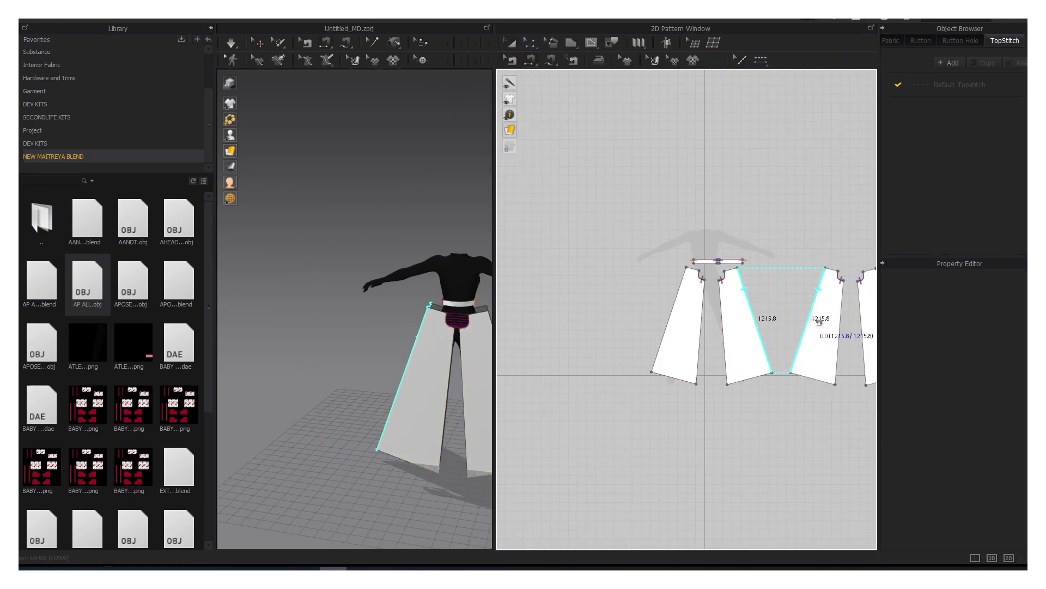
{"action": "left_click", "coordinate": [819, 322]}
{"action": "right_click_drag", "start_coordinate": [806, 327], "coordinate": [699, 327]}
{"action": "left_click", "coordinate": [569, 327]}
{"action": "left_click", "coordinate": [785, 319]}
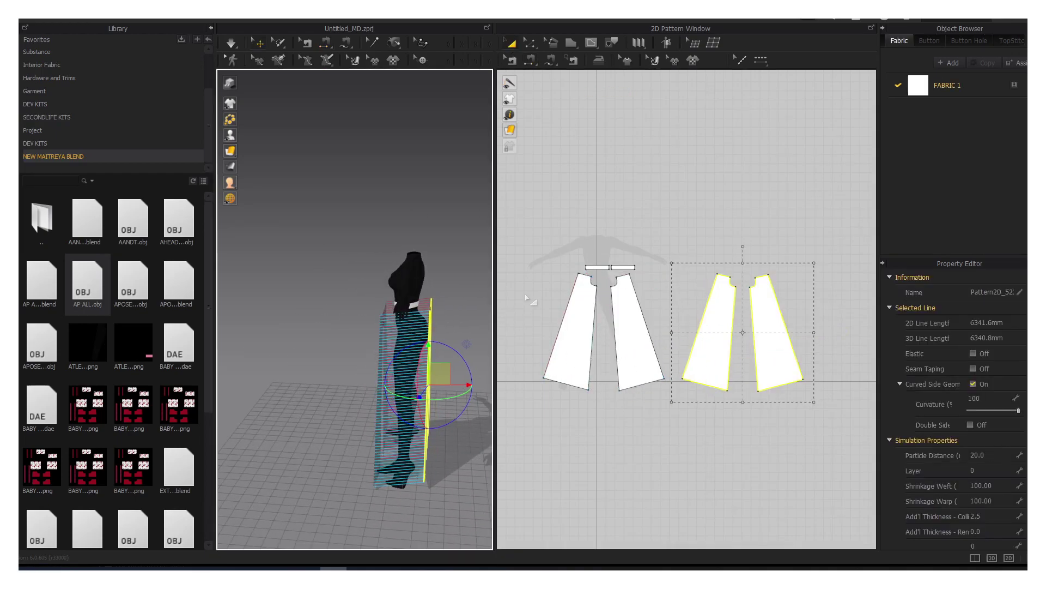
Step: Sew both waistband pieces to the leg panel tops and simulate the drape
{"action": "left_click", "coordinate": [414, 304]}
{"action": "left_click", "coordinate": [409, 392]}
{"action": "scroll", "coordinate": [626, 234], "scroll_direction": "up", "scroll_amount": 3}
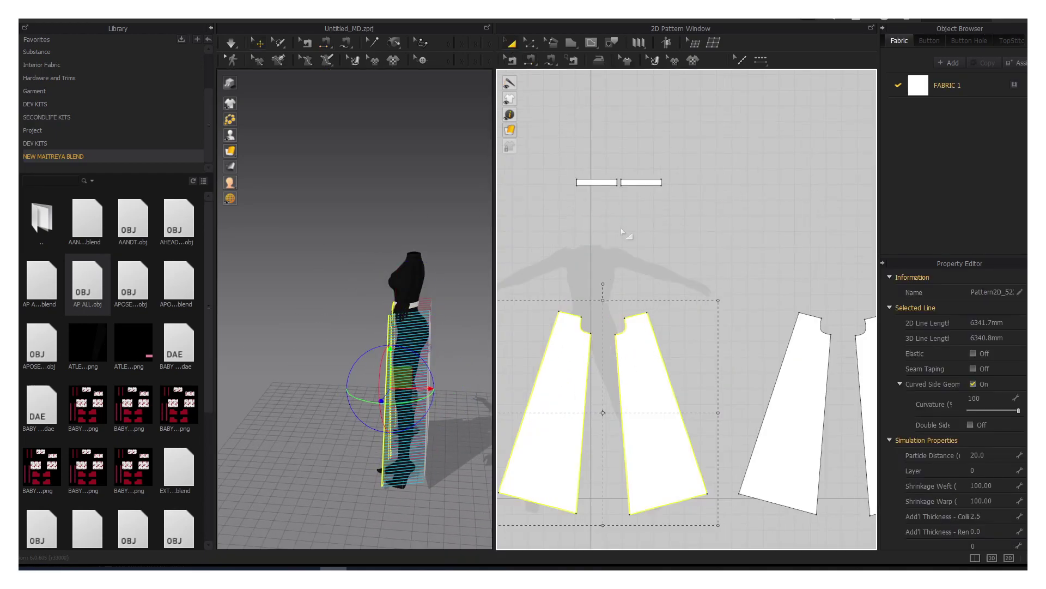
{"action": "scroll", "coordinate": [575, 192], "scroll_direction": "up", "scroll_amount": 3}
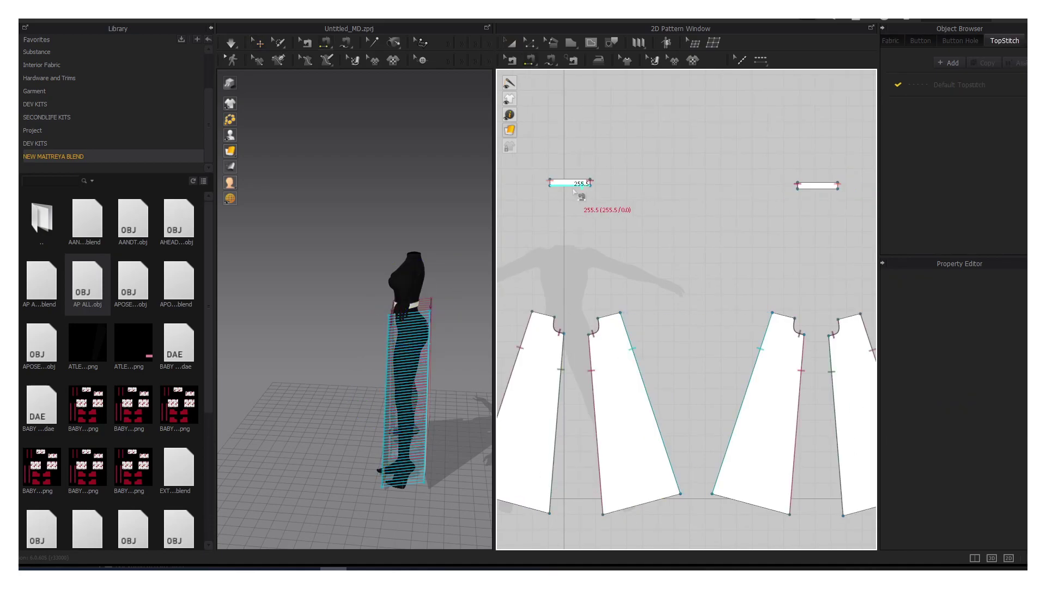
{"action": "left_click", "coordinate": [613, 318]}
{"action": "left_click", "coordinate": [605, 313]}
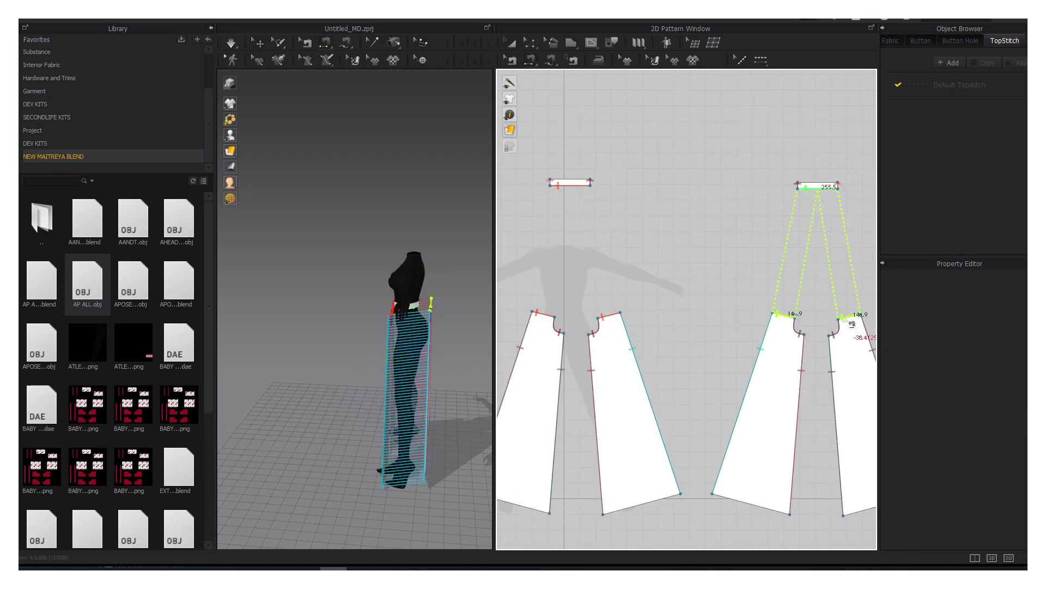
{"action": "key", "text": "a"}
{"action": "key", "text": "space"}
Step: Pull the left pant leg into shape and inspect the leg and waistband pieces
{"action": "mouse_move", "coordinate": [353, 398]}
{"action": "left_mouse_down"}
{"action": "mouse_move", "coordinate": [357, 380]}
{"action": "mouse_move", "coordinate": [342, 376]}
{"action": "left_mouse_up"}
{"action": "scroll", "coordinate": [348, 381], "scroll_direction": "up", "scroll_amount": 2}
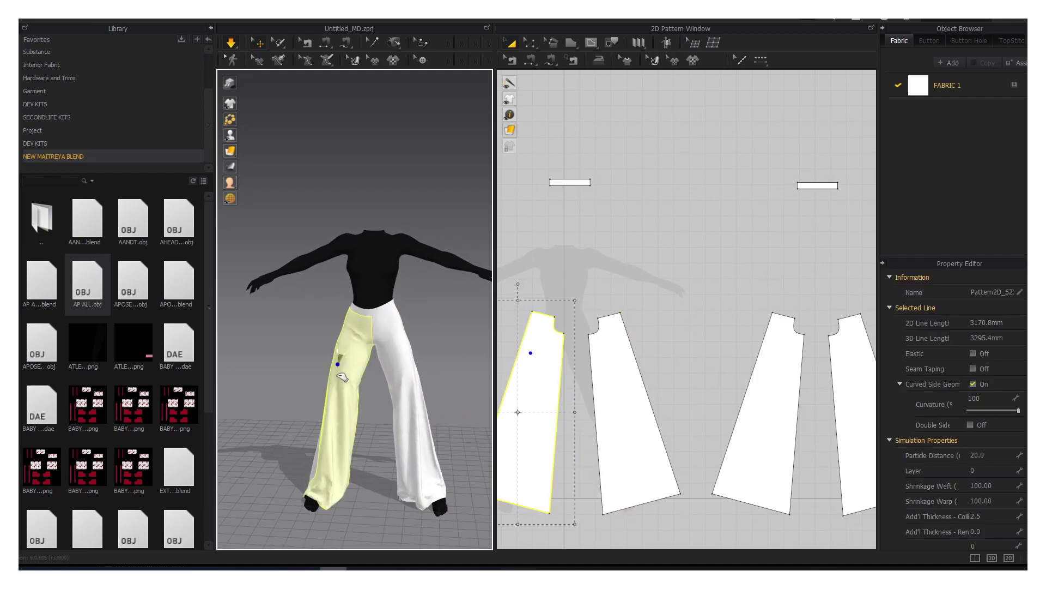
{"action": "left_click", "coordinate": [427, 349]}
{"action": "left_click", "coordinate": [370, 297]}
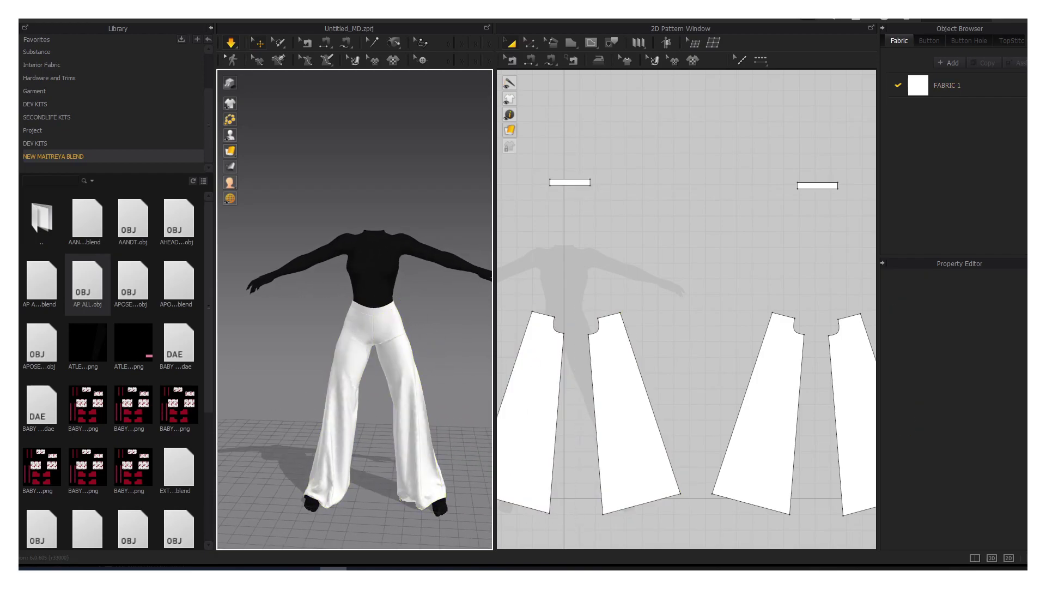
{"action": "scroll", "coordinate": [453, 334], "scroll_direction": "up", "scroll_amount": 3}
{"action": "scroll", "coordinate": [381, 245], "scroll_direction": "up", "scroll_amount": 2}
{"action": "left_click", "coordinate": [416, 327]}
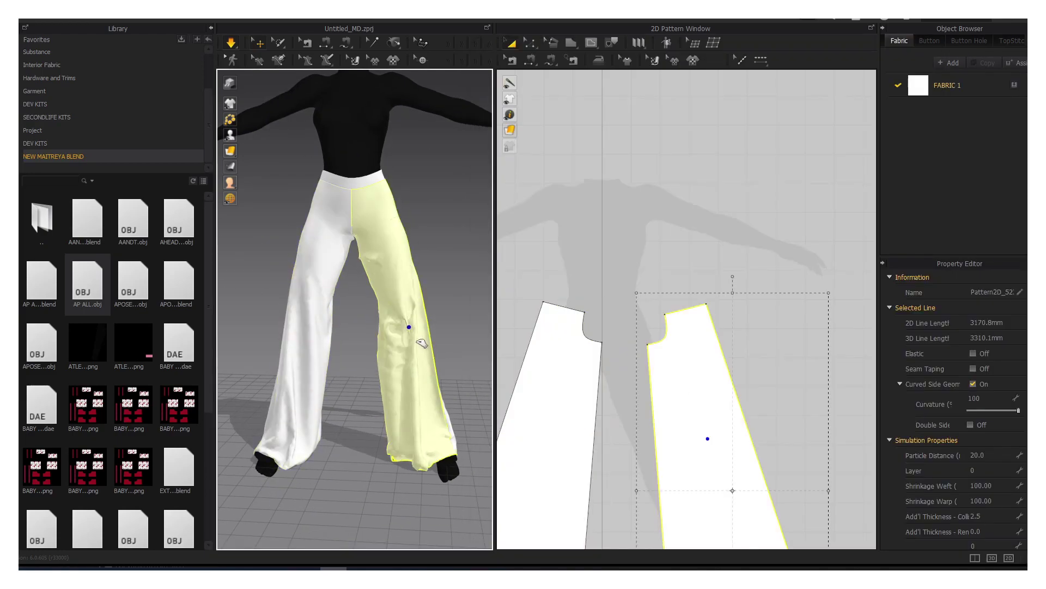
{"action": "key", "text": "ctrl+a"}
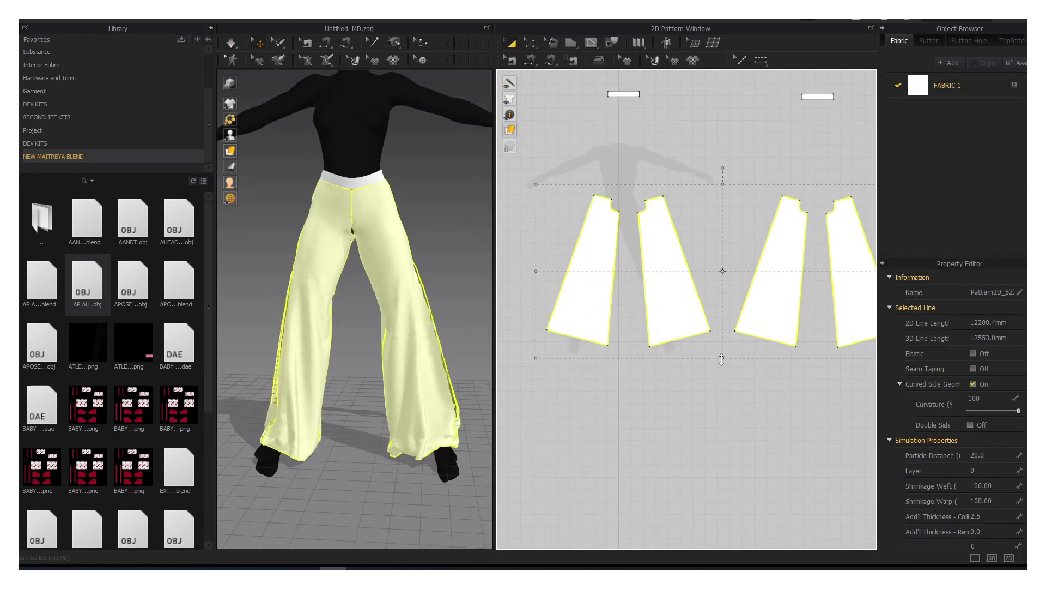
{"action": "left_click", "coordinate": [440, 252]}
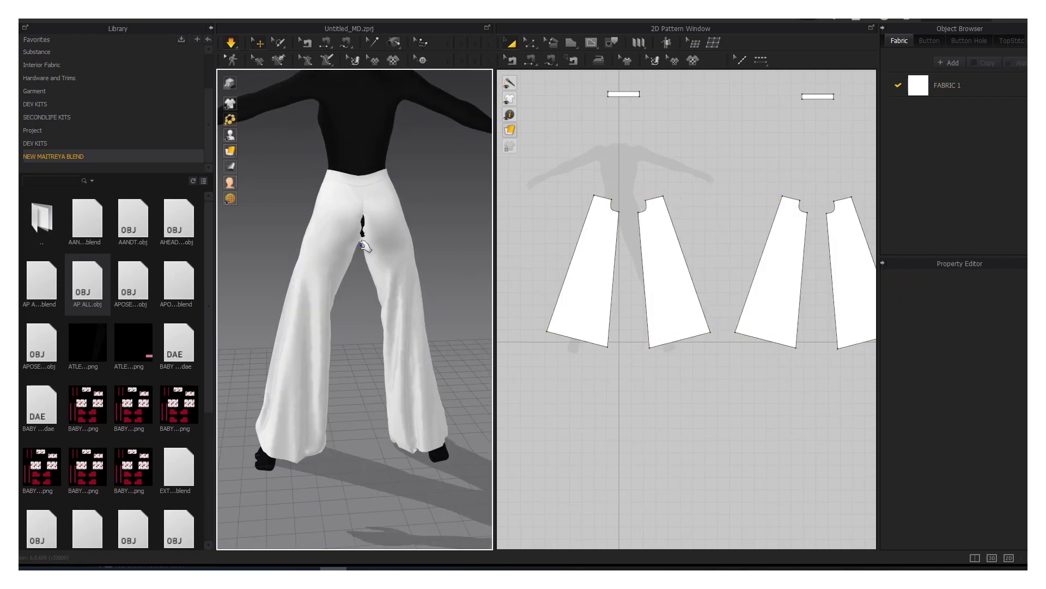
Step: Select the crotch point on a pant piece and check the pants in 3D
{"action": "left_click", "coordinate": [361, 222]}
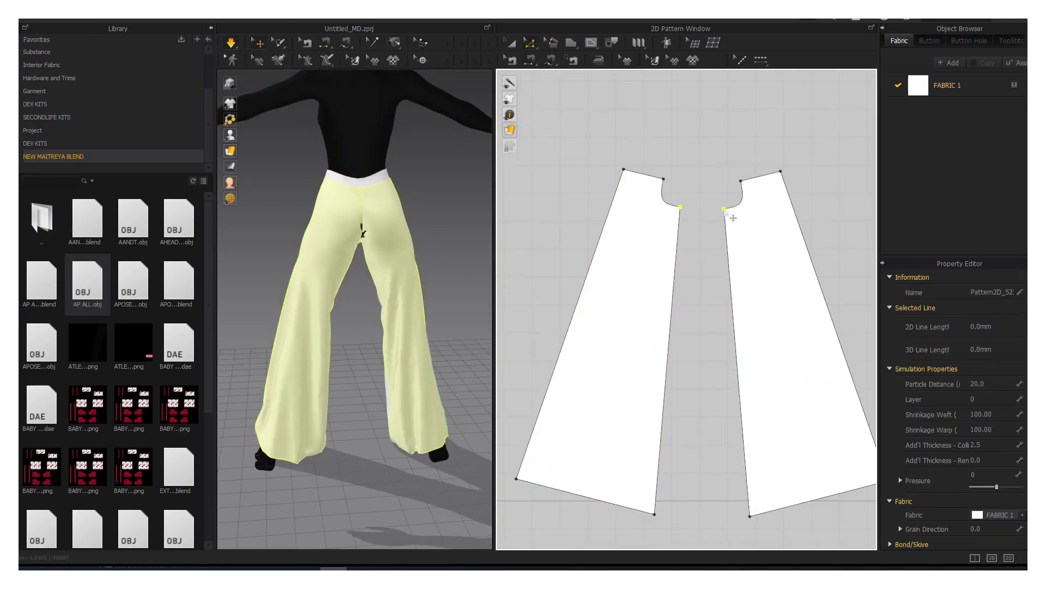
{"action": "scroll", "coordinate": [585, 185], "scroll_direction": "up", "scroll_amount": 3}
{"action": "left_click", "coordinate": [580, 175]}
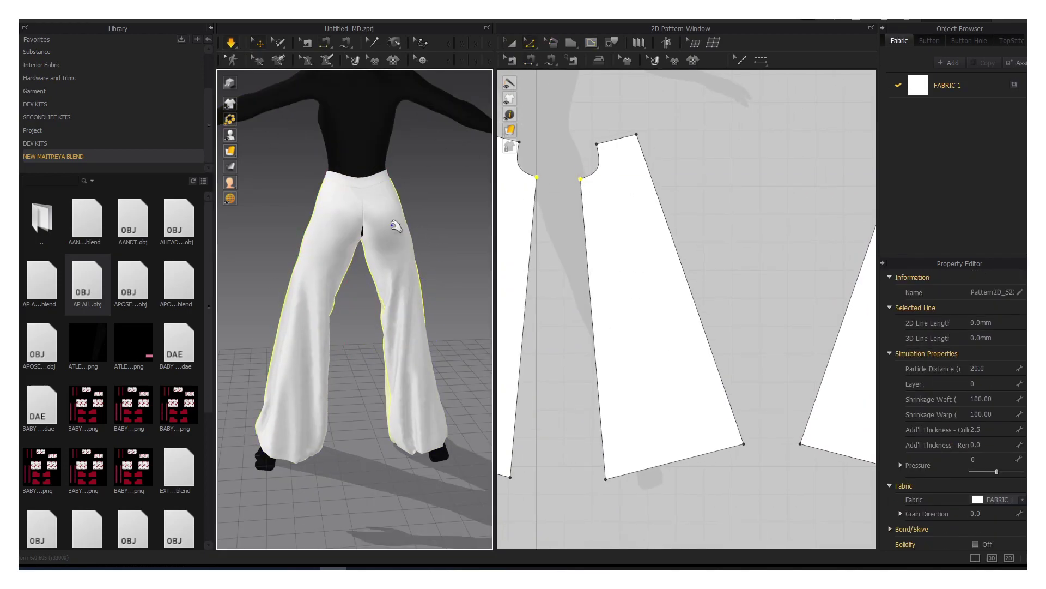
{"action": "left_click", "coordinate": [397, 252]}
{"action": "right_click_drag", "start_coordinate": [397, 253], "coordinate": [327, 261]}
{"action": "left_click", "coordinate": [325, 259]}
Step: Add a second fabric and rename the fabrics belt and jumper
{"action": "key", "text": "ctrl+a"}
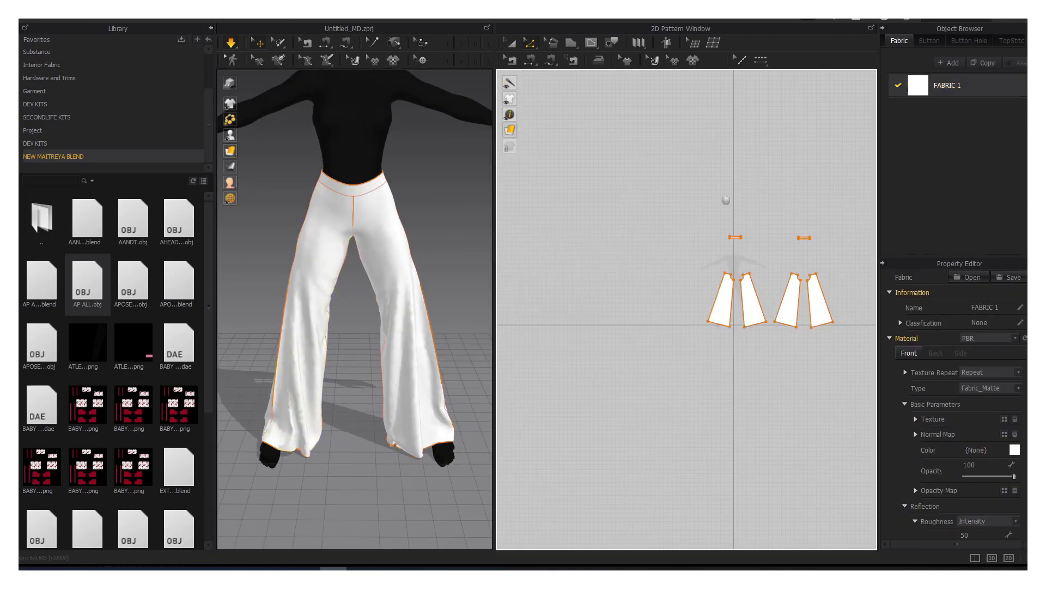
{"action": "left_click", "coordinate": [951, 63]}
{"action": "double_click", "coordinate": [948, 85]}
{"action": "type", "text": "belt"}
{"action": "double_click", "coordinate": [947, 109]}
{"action": "type", "text": "jumper"}
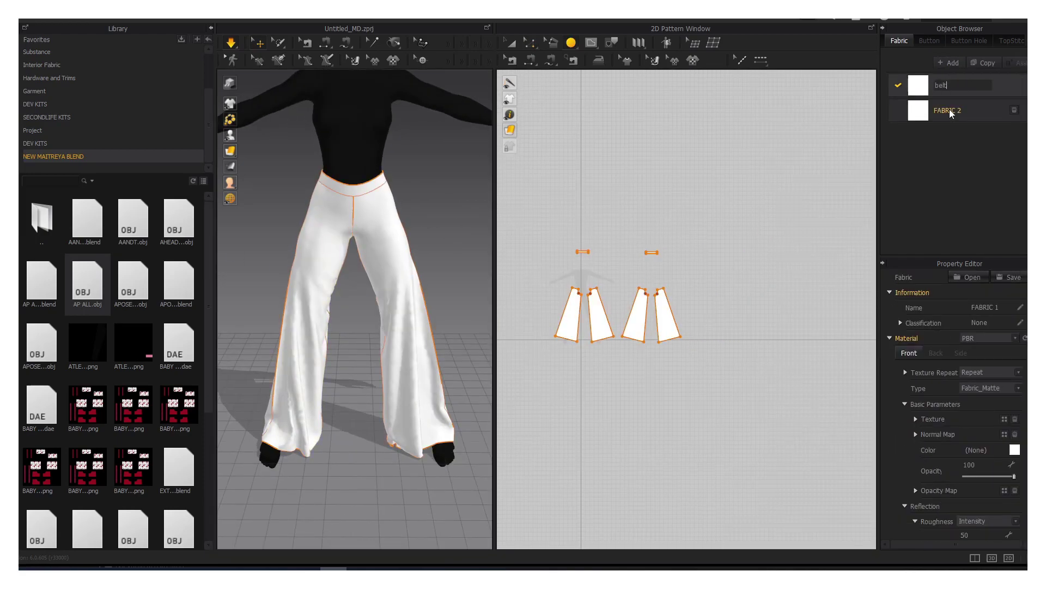
Step: Apply the Denim_Stretch physical property preset to the jumper fabric
{"action": "left_click", "coordinate": [545, 283]}
{"action": "key", "text": "ctrl+a"}
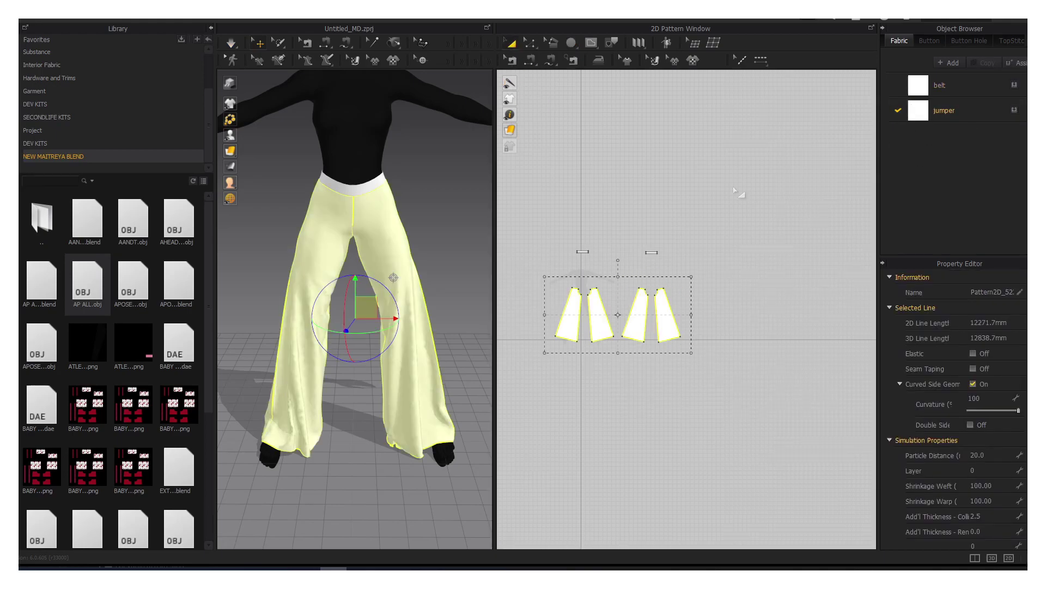
{"action": "left_click", "coordinate": [976, 116]}
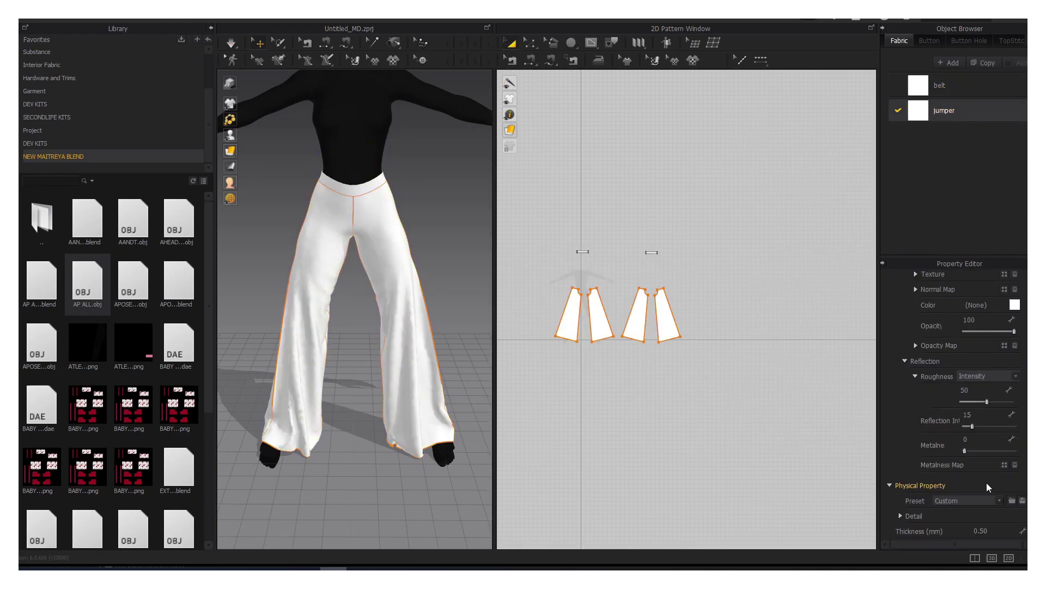
{"action": "left_click", "coordinate": [981, 484]}
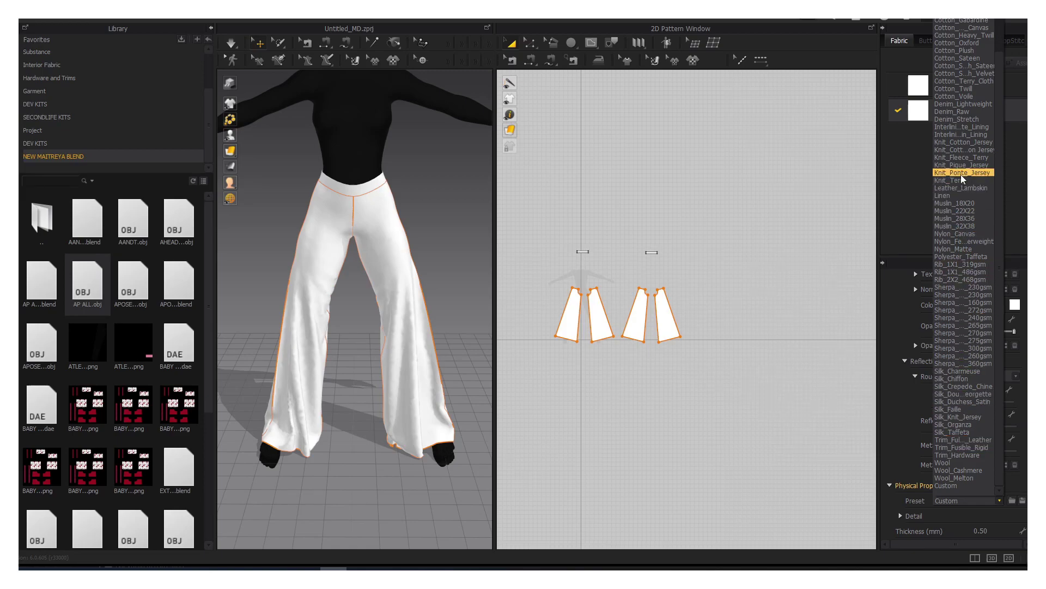
{"action": "left_click", "coordinate": [958, 118]}
{"action": "left_click", "coordinate": [432, 249]}
Step: Raise the pant piece's crotch point so the crotch curves merge
{"action": "right_click_drag", "start_coordinate": [432, 249], "coordinate": [273, 409]}
{"action": "left_click", "coordinate": [357, 239]}
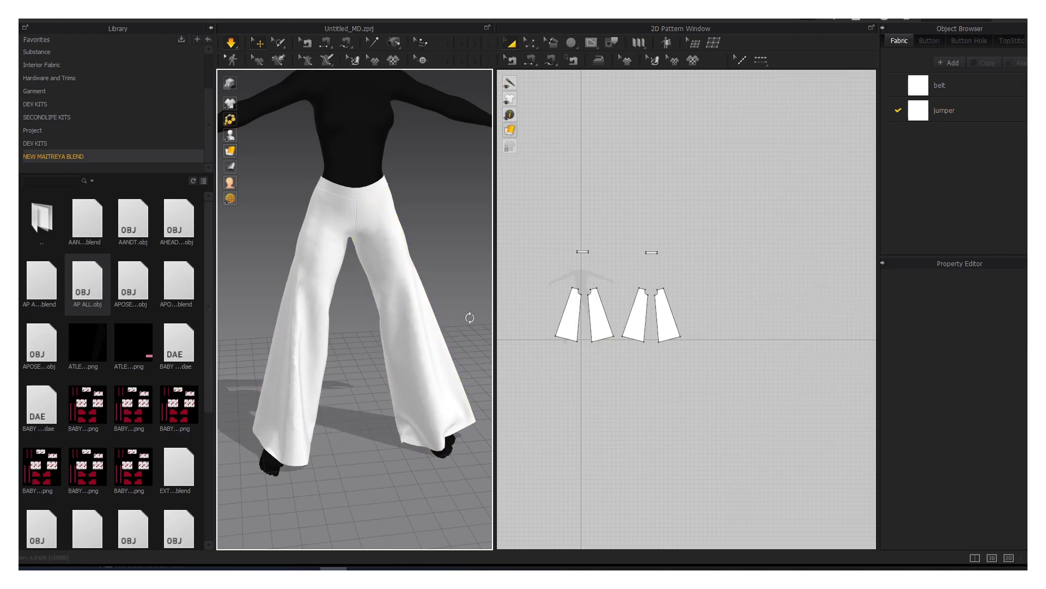
{"action": "scroll", "coordinate": [613, 294], "scroll_direction": "up", "scroll_amount": 5}
{"action": "scroll", "coordinate": [614, 295], "scroll_direction": "up", "scroll_amount": 3}
{"action": "left_click", "coordinate": [665, 244]}
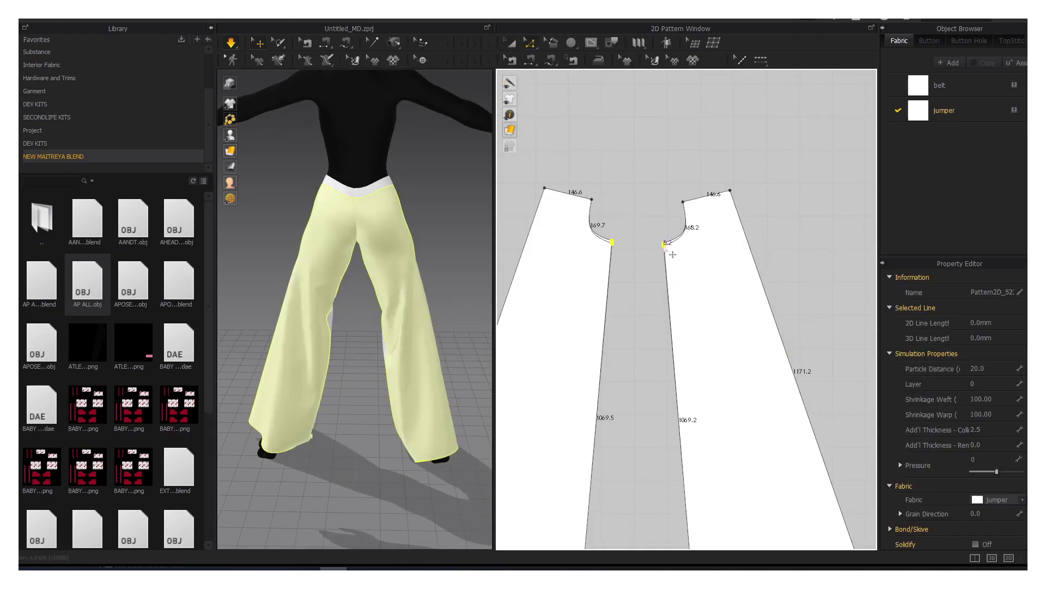
{"action": "left_click_drag", "start_coordinate": [672, 259], "coordinate": [676, 240]}
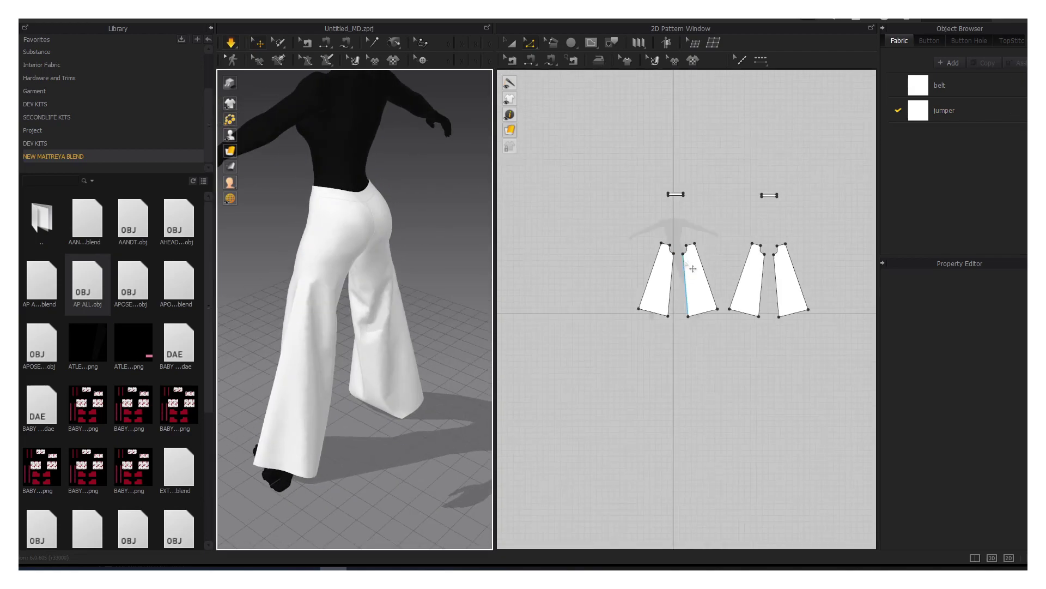
Step: Apply a raw denim preset to the belt fabric and add another fabric
{"action": "left_click", "coordinate": [1000, 500]}
{"action": "left_click", "coordinate": [964, 150]}
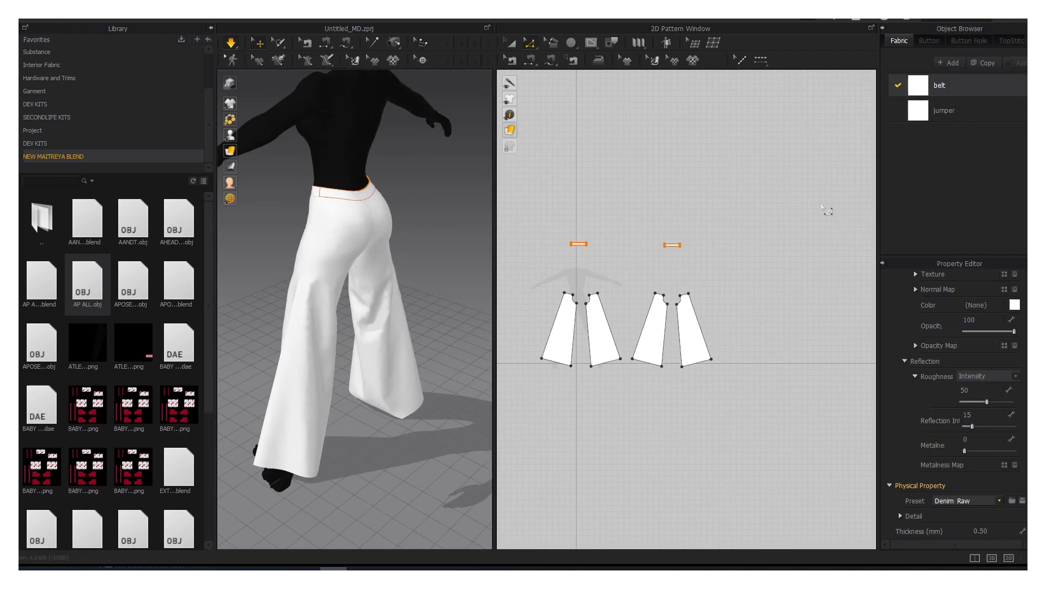
{"action": "left_click", "coordinate": [951, 63]}
Step: Rename the new fabric TOP and give the jumper fabric the JEANS denim texture
{"action": "double_click", "coordinate": [947, 135]}
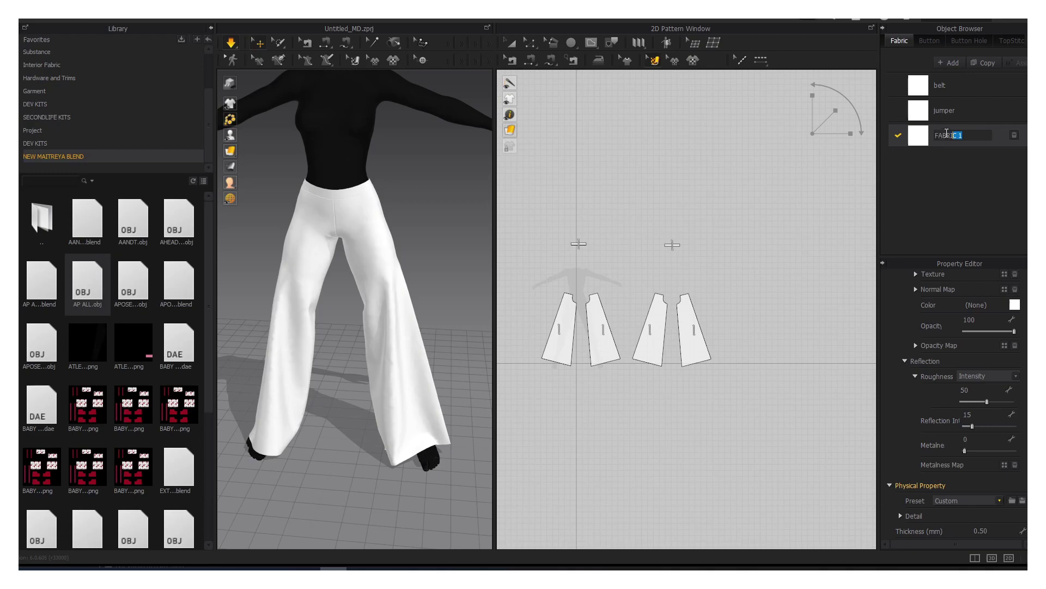
{"action": "left_click", "coordinate": [939, 85]}
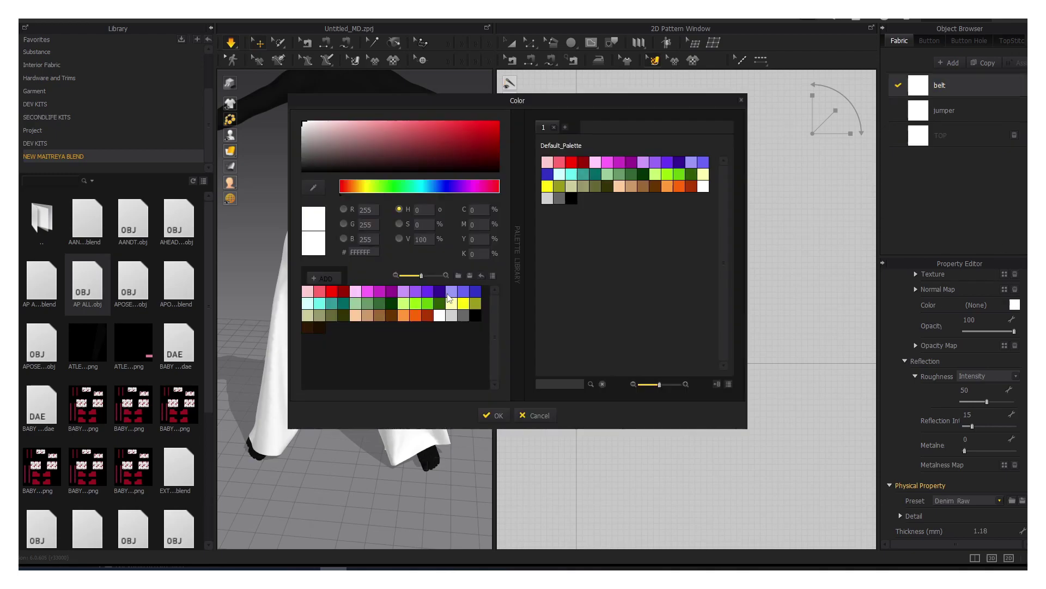
{"action": "left_click", "coordinate": [954, 112]}
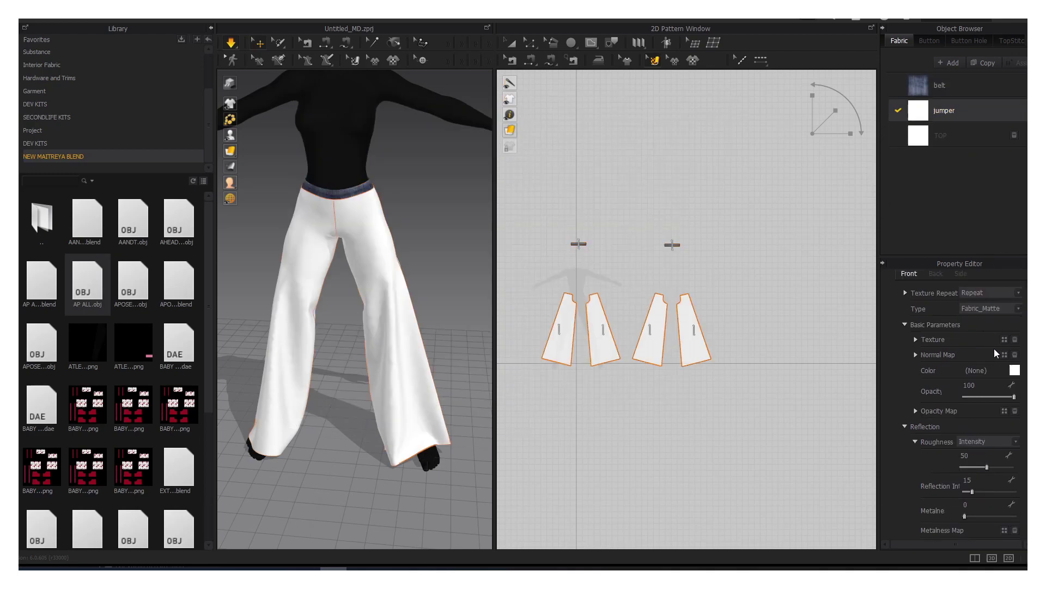
{"action": "left_click", "coordinate": [1004, 339]}
{"action": "double_click", "coordinate": [386, 243]}
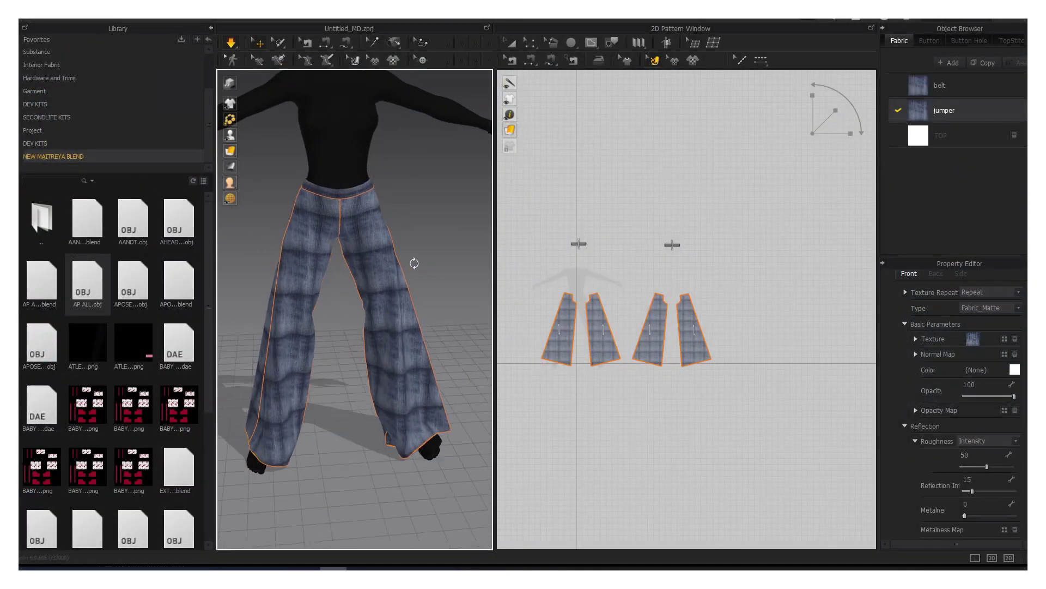
{"action": "mouse_move", "coordinate": [402, 267]}
{"action": "right_mouse_down"}
{"action": "mouse_move", "coordinate": [193, 255]}
{"action": "mouse_move", "coordinate": [414, 268]}
{"action": "right_mouse_up"}
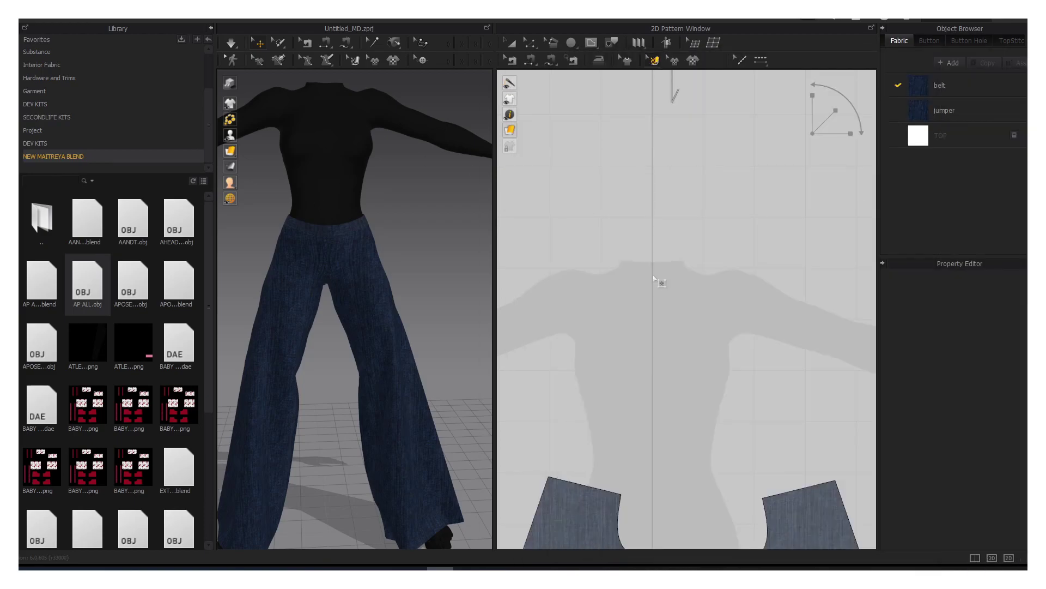
Step: Close the polygon outline into a trapezoid bib piece above the pant pieces
{"action": "scroll", "coordinate": [673, 349], "scroll_direction": "up", "scroll_amount": 3}
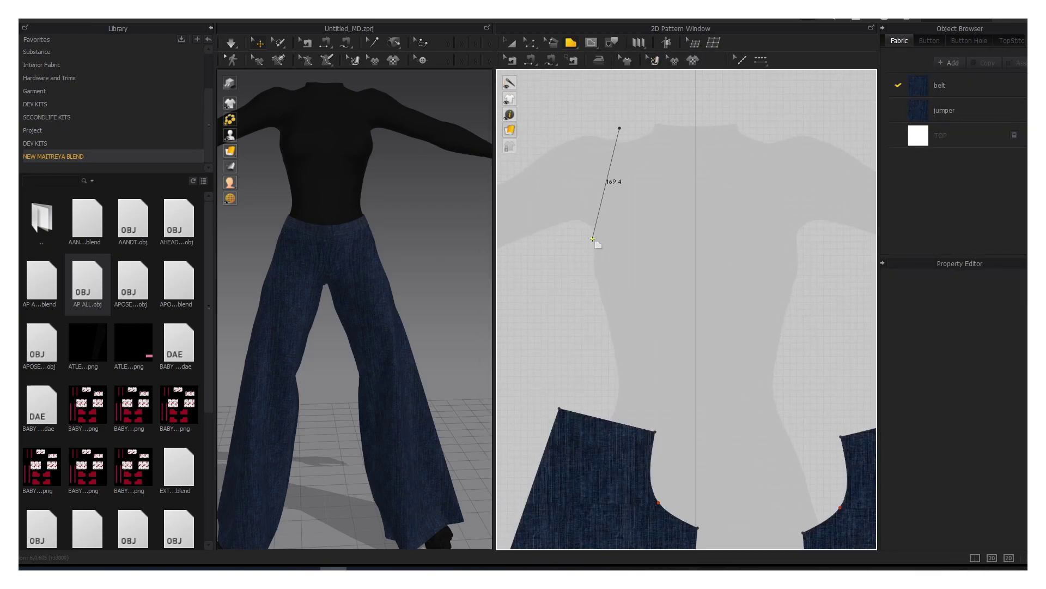
{"action": "left_click", "coordinate": [621, 128]}
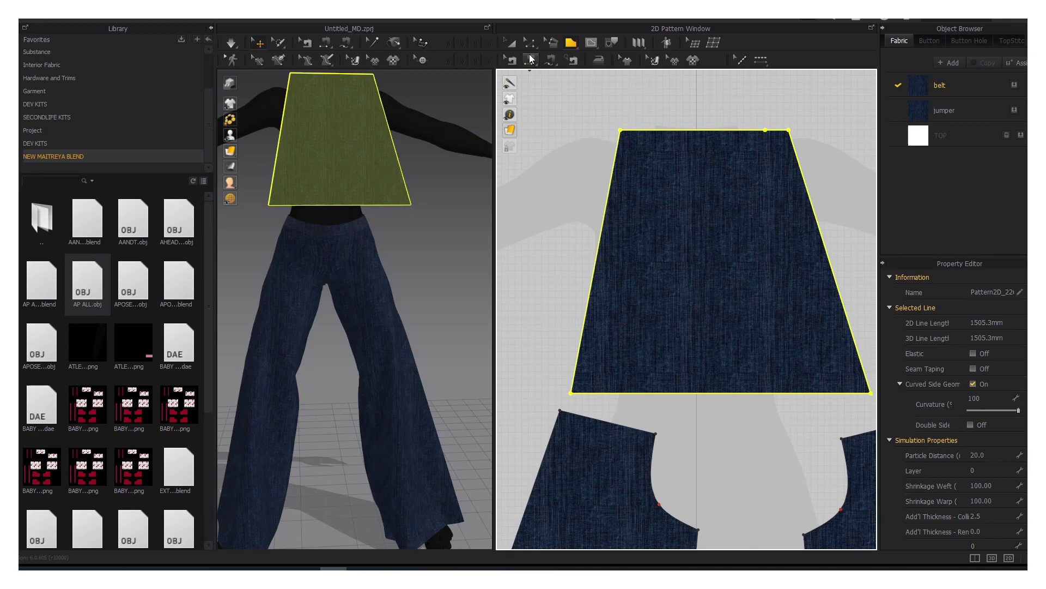
{"action": "left_click", "coordinate": [530, 58]}
{"action": "right_click", "coordinate": [703, 218]}
{"action": "left_click", "coordinate": [729, 63]}
Step: Use Edit Pattern to select the trapezoid's bottom-right point and the trapezoid piece
{"action": "scroll", "coordinate": [642, 284], "scroll_direction": "up", "scroll_amount": 5}
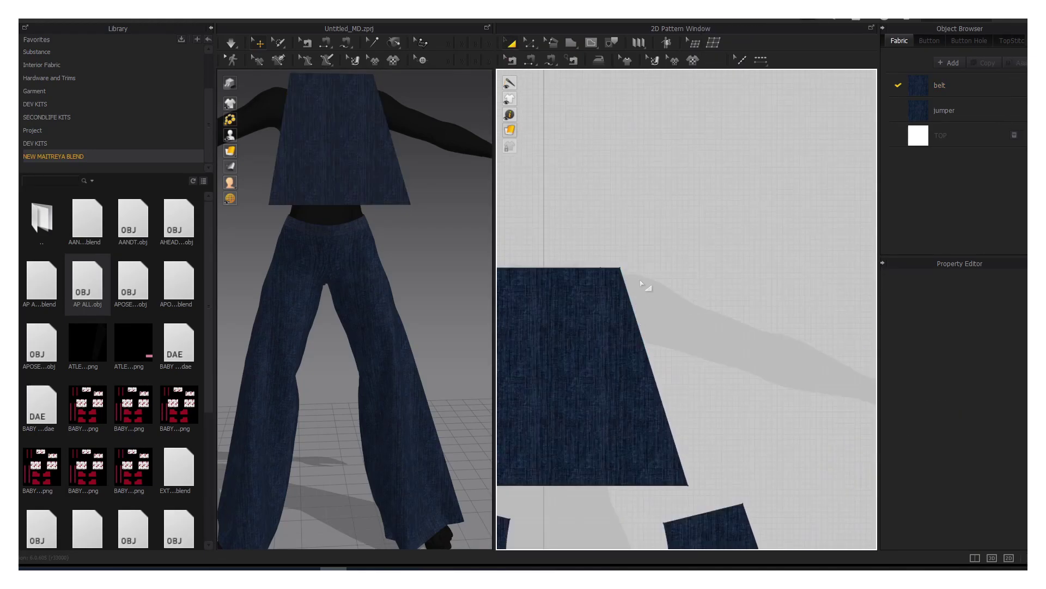
{"action": "scroll", "coordinate": [642, 284], "scroll_direction": "down", "scroll_amount": 5}
{"action": "key", "text": "z"}
{"action": "left_click", "coordinate": [803, 479]}
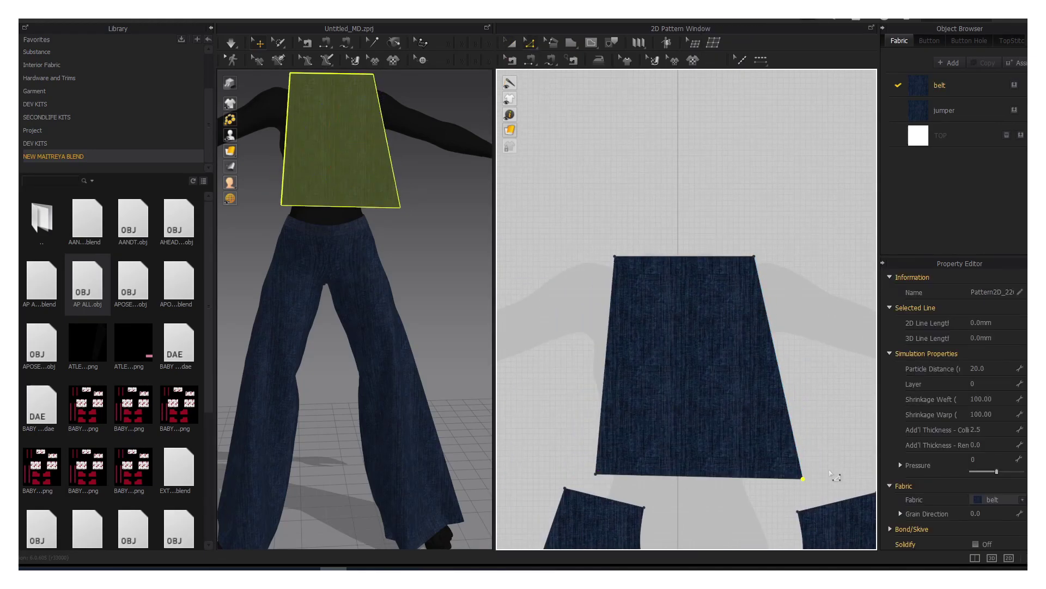
{"action": "left_click", "coordinate": [447, 233]}
Step: Select the trapezoid bib in 3D and check it from side and front views
{"action": "left_click", "coordinate": [339, 240]}
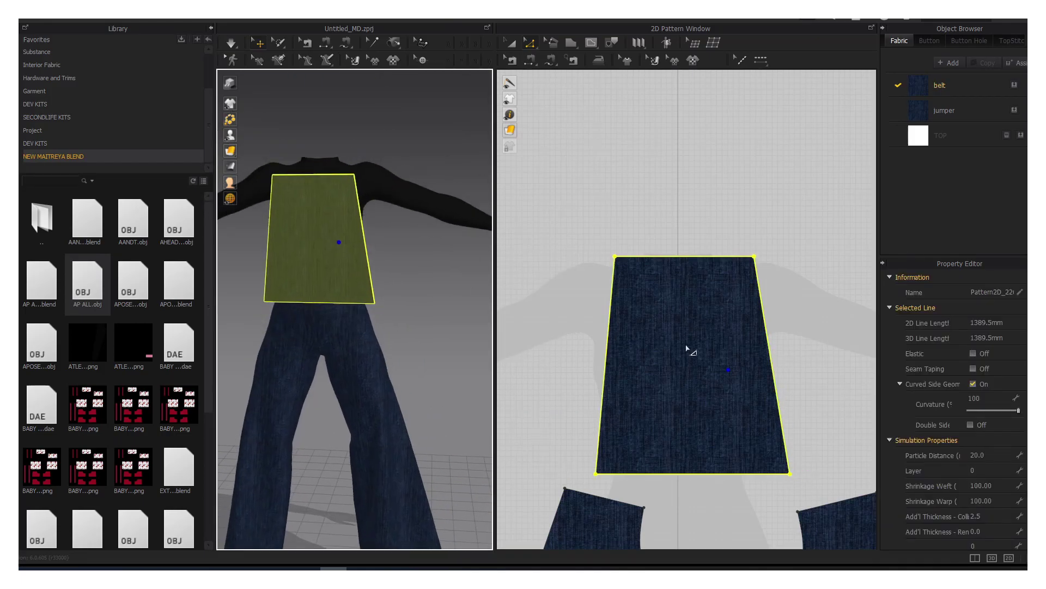
{"action": "key", "text": "6"}
{"action": "key", "text": "2"}
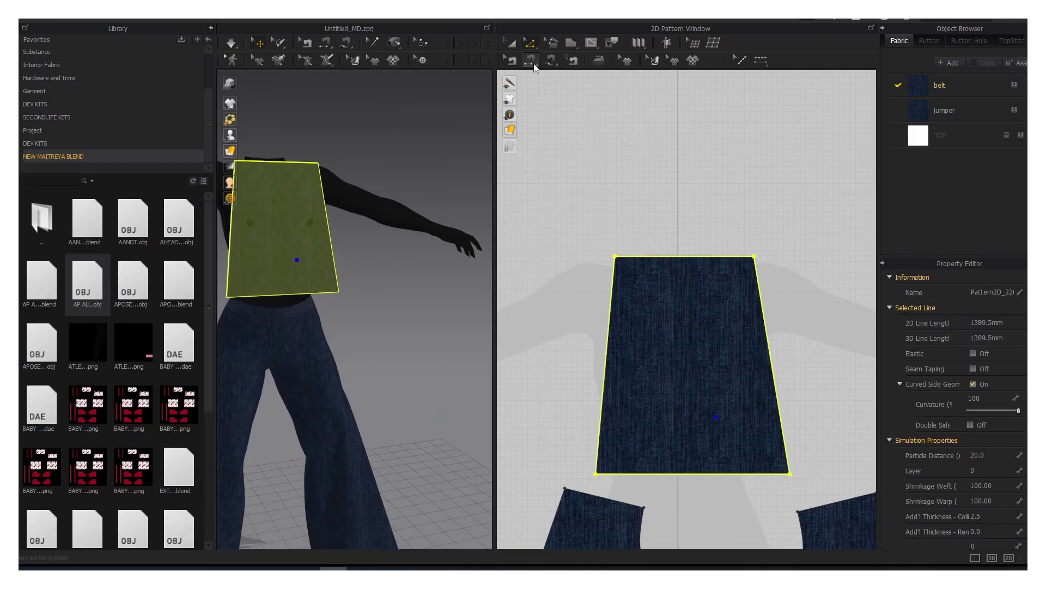
{"action": "left_click", "coordinate": [531, 60]}
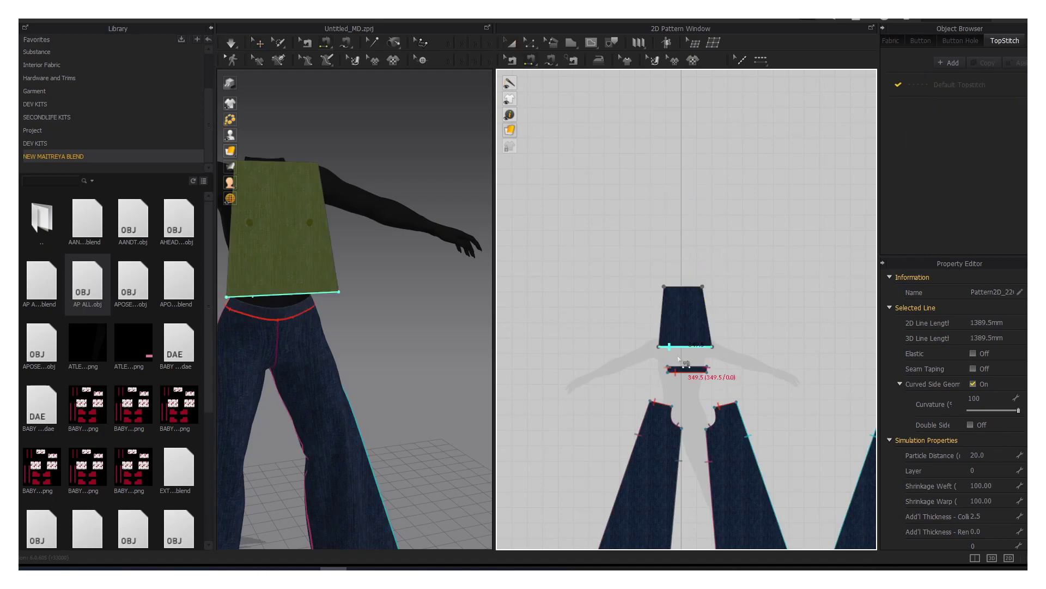
{"action": "right_click_drag", "start_coordinate": [466, 132], "coordinate": [345, 163]}
{"action": "left_click", "coordinate": [316, 218]}
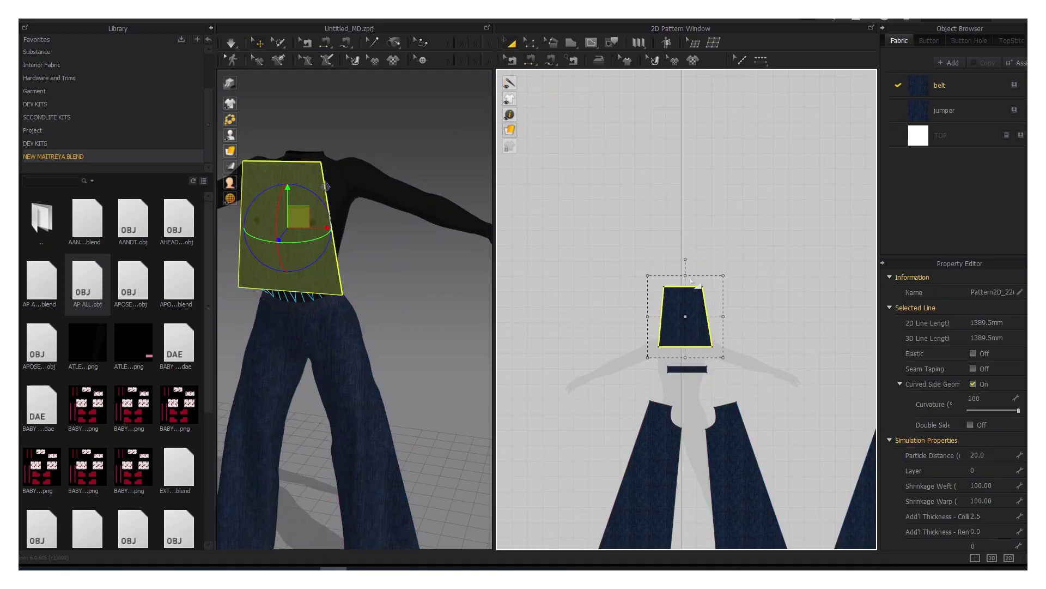
{"action": "right_click_drag", "start_coordinate": [316, 218], "coordinate": [327, 219]}
Step: Draw a new rectangle pattern piece beside the trapezoid bib
{"action": "scroll", "coordinate": [686, 279], "scroll_direction": "up", "scroll_amount": 3}
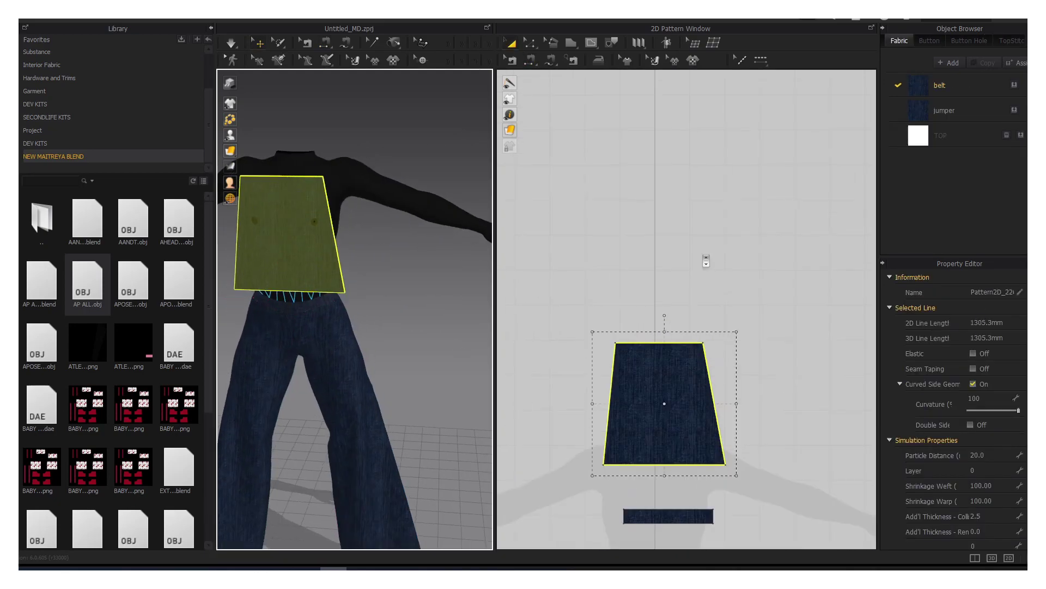
{"action": "left_click", "coordinate": [571, 42]}
{"action": "scroll", "coordinate": [757, 386], "scroll_direction": "down", "scroll_amount": 3}
{"action": "scroll", "coordinate": [757, 385], "scroll_direction": "up", "scroll_amount": 2}
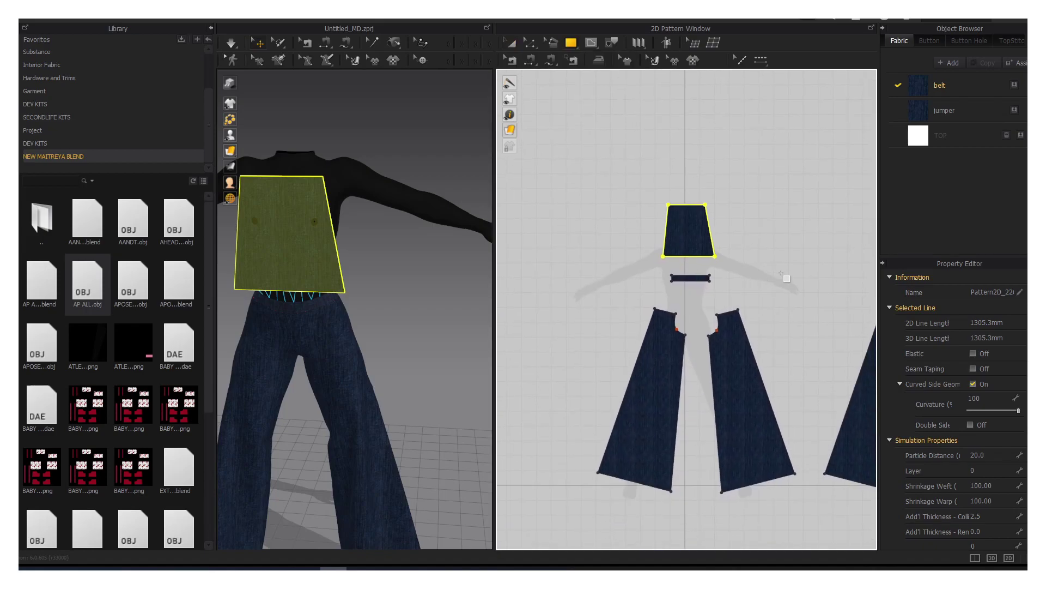
{"action": "mouse_move", "coordinate": [697, 302]}
{"action": "left_mouse_down"}
{"action": "mouse_move", "coordinate": [757, 335]}
{"action": "mouse_move", "coordinate": [732, 191]}
{"action": "left_mouse_up"}
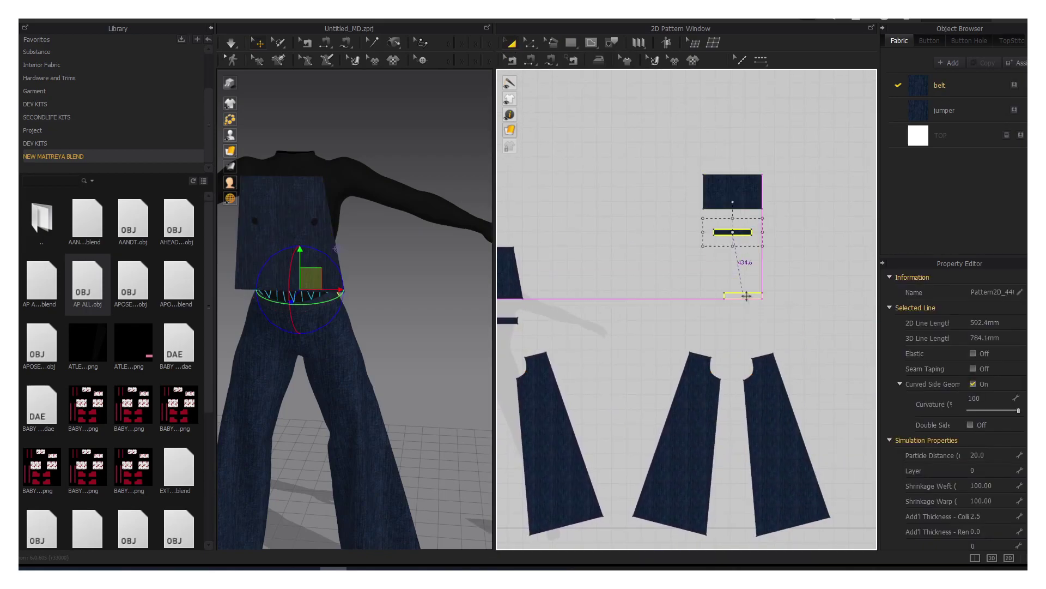
Step: Rearrange the new rectangle and thin bar, then select the belt rectangle
{"action": "left_click_drag", "start_coordinate": [732, 233], "coordinate": [744, 321]}
{"action": "left_click_drag", "start_coordinate": [733, 191], "coordinate": [744, 265]}
{"action": "mouse_move", "coordinate": [446, 327]}
{"action": "right_mouse_down"}
{"action": "mouse_move", "coordinate": [355, 327]}
{"action": "mouse_move", "coordinate": [467, 350]}
{"action": "mouse_move", "coordinate": [343, 305]}
{"action": "right_mouse_up"}
{"action": "left_click", "coordinate": [474, 248]}
{"action": "right_click", "coordinate": [272, 305]}
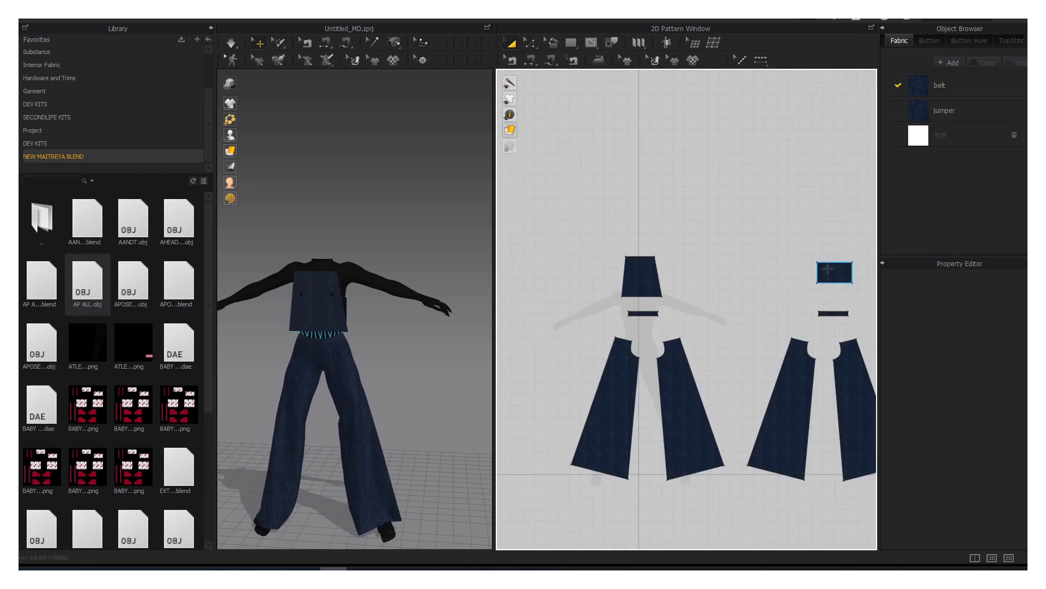
Step: Add a point on the trapezoid's right edge and select that edge
{"action": "left_click", "coordinate": [827, 269]}
{"action": "scroll", "coordinate": [828, 269], "scroll_direction": "up", "scroll_amount": 5}
{"action": "left_click", "coordinate": [530, 42]}
{"action": "left_click", "coordinate": [564, 123]}
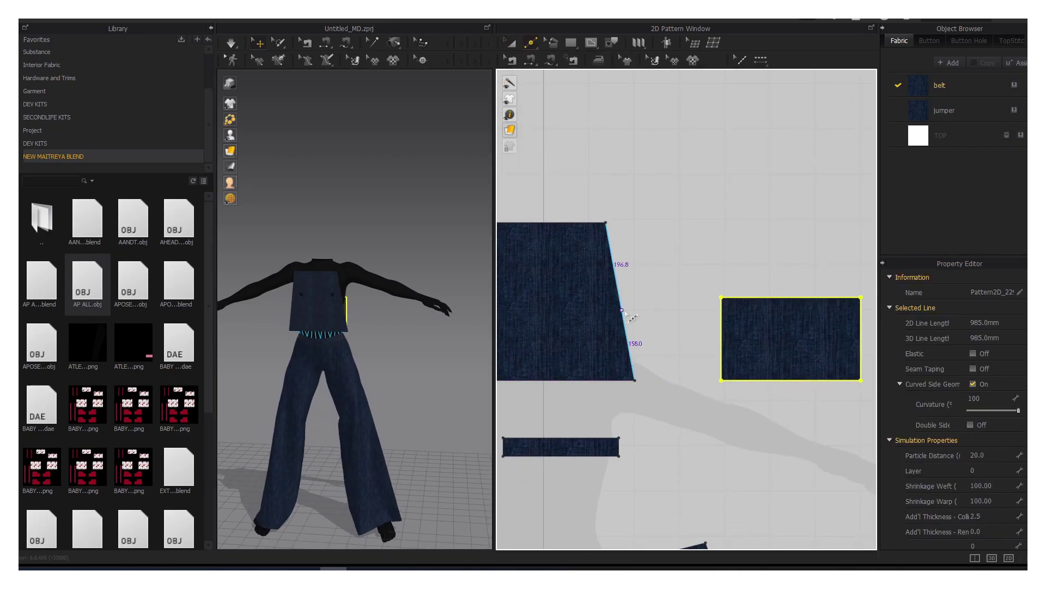
{"action": "left_click", "coordinate": [622, 309]}
{"action": "right_click_drag", "start_coordinate": [607, 323], "coordinate": [725, 307]}
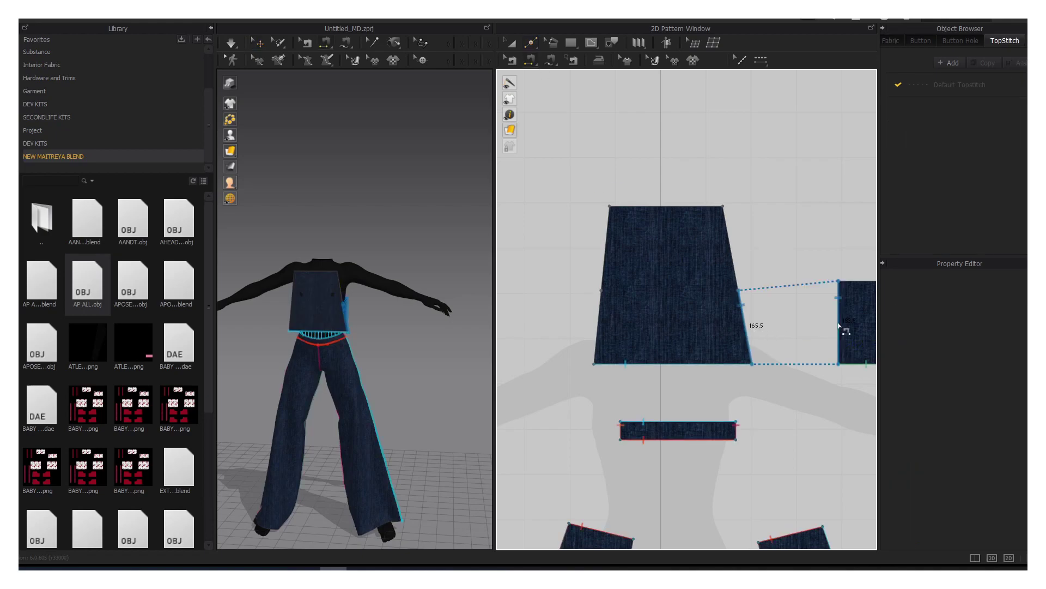
{"action": "scroll", "coordinate": [763, 294], "scroll_direction": "up", "scroll_amount": 3}
{"action": "right_click_drag", "start_coordinate": [436, 306], "coordinate": [379, 304]}
{"action": "left_click", "coordinate": [296, 296]}
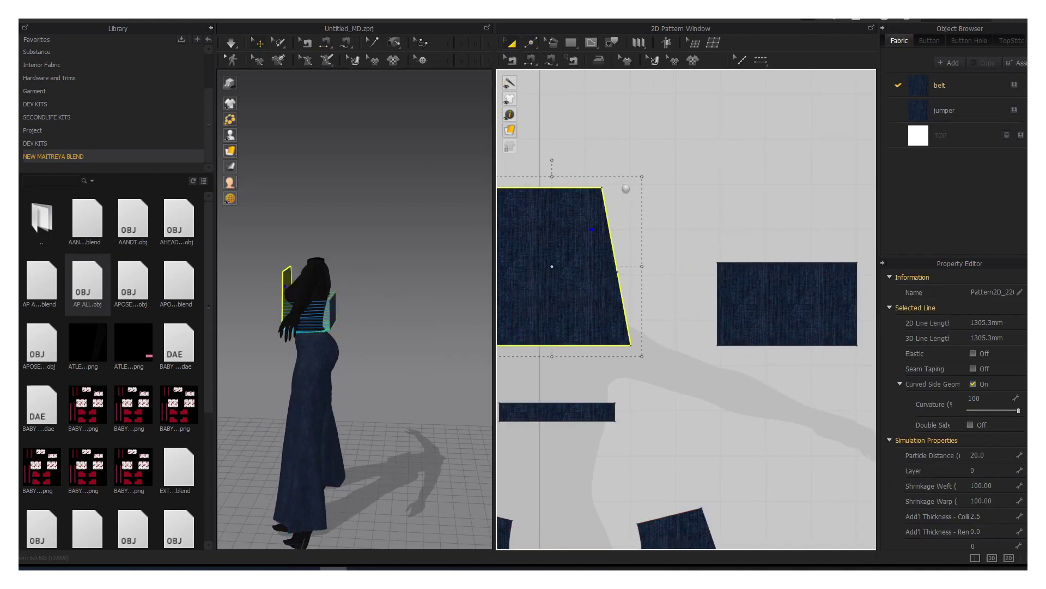
Step: Raise the bodice piece to chest height in the front view
{"action": "right_click_drag", "start_coordinate": [515, 273], "coordinate": [689, 299]}
{"action": "scroll", "coordinate": [689, 299], "scroll_direction": "down", "scroll_amount": 3}
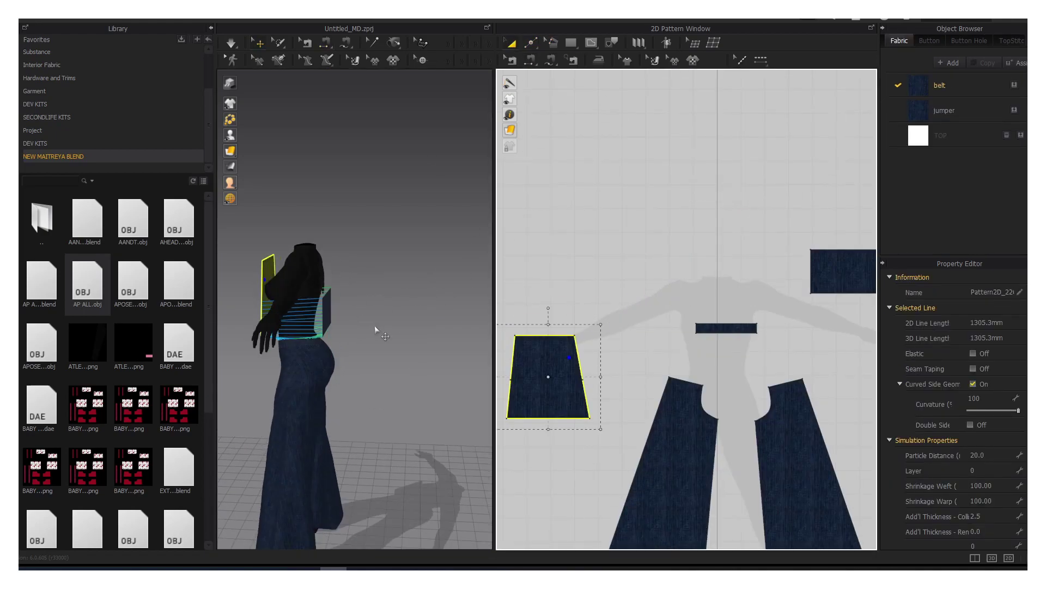
{"action": "key", "text": "2"}
{"action": "left_click_drag", "start_coordinate": [394, 236], "coordinate": [420, 252]}
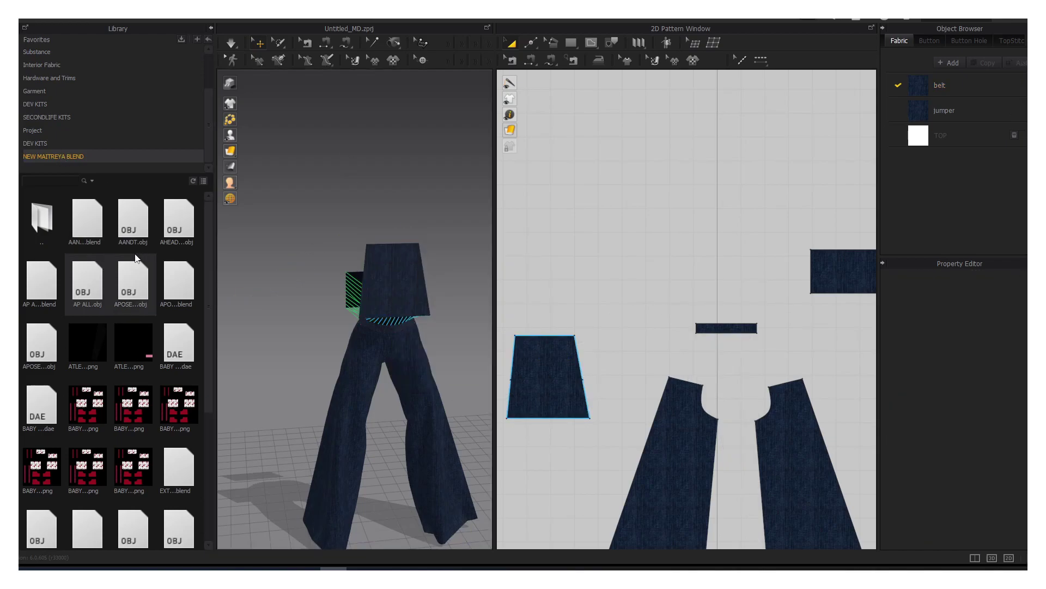
Step: Reload the avatar from the Library and confirm the load dialog
{"action": "double_click", "coordinate": [179, 220]}
{"action": "left_click", "coordinate": [527, 423]}
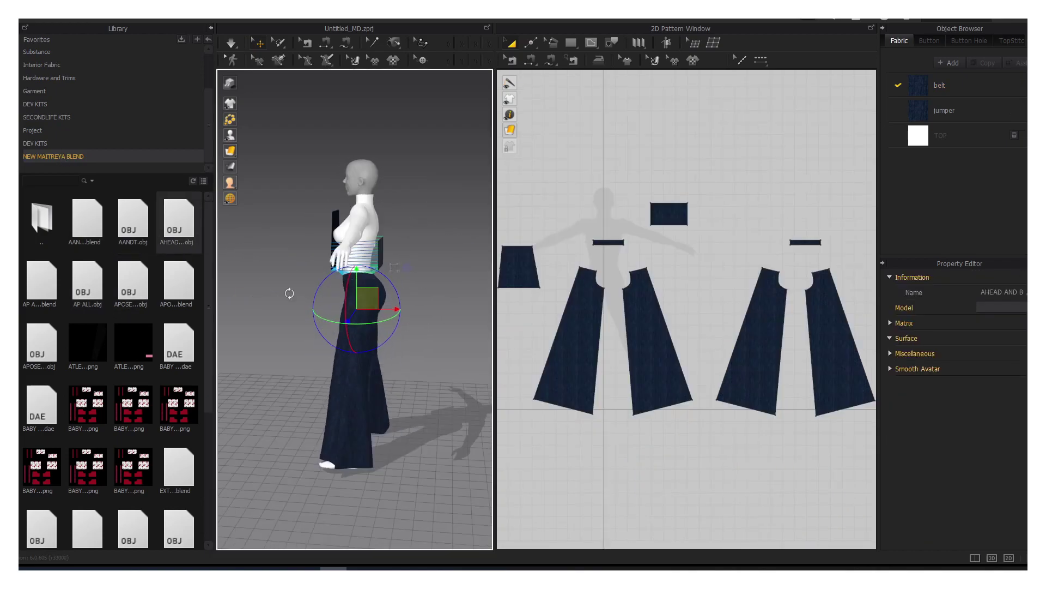
{"action": "scroll", "coordinate": [386, 370], "scroll_direction": "up", "scroll_amount": 3}
Step: Draw a thin upper-back strip and a narrow vertical strap rectangle
{"action": "left_click", "coordinate": [572, 46]}
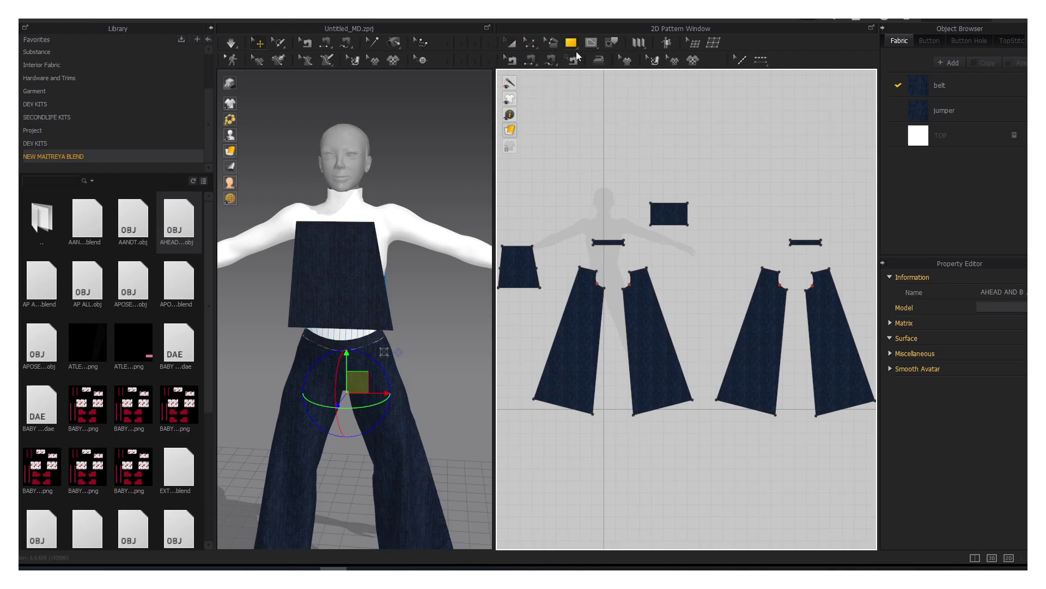
{"action": "left_click_drag", "start_coordinate": [589, 234], "coordinate": [707, 219]}
{"action": "scroll", "coordinate": [591, 217], "scroll_direction": "up", "scroll_amount": 5}
{"action": "mouse_move", "coordinate": [382, 218]}
{"action": "right_mouse_down"}
{"action": "mouse_move", "coordinate": [318, 211]}
{"action": "mouse_move", "coordinate": [436, 231]}
{"action": "right_mouse_up"}
{"action": "right_click", "coordinate": [402, 230]}
{"action": "left_click_drag", "start_coordinate": [552, 223], "coordinate": [539, 298]}
{"action": "right_click_drag", "start_coordinate": [382, 267], "coordinate": [416, 268]}
Step: Create a Symmetric Pattern copy of the strap on the opposite side
{"action": "right_click_drag", "start_coordinate": [430, 212], "coordinate": [479, 223]}
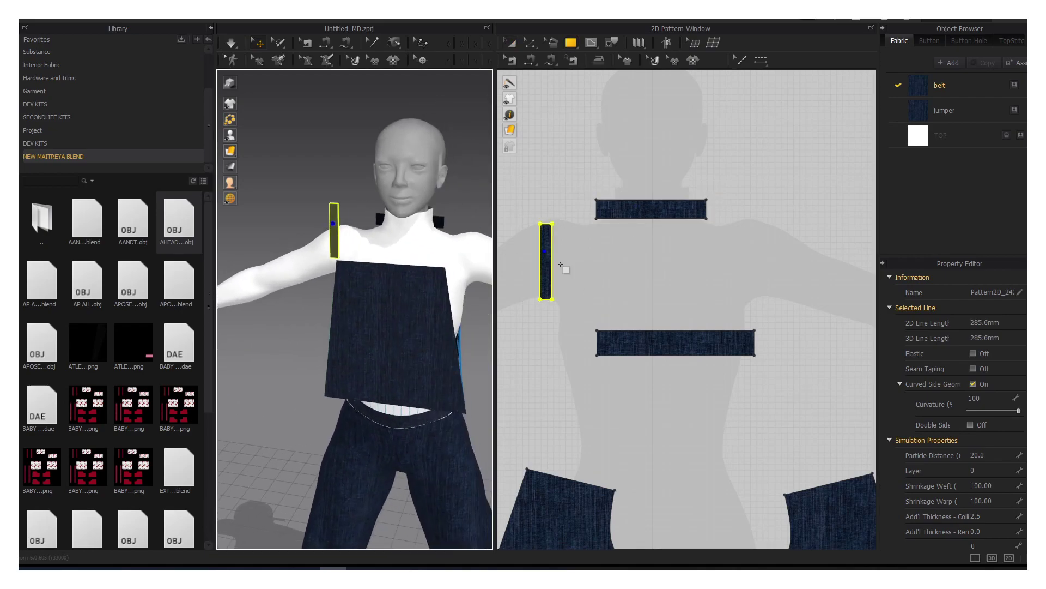
{"action": "key", "text": "a"}
{"action": "right_click", "coordinate": [549, 252]}
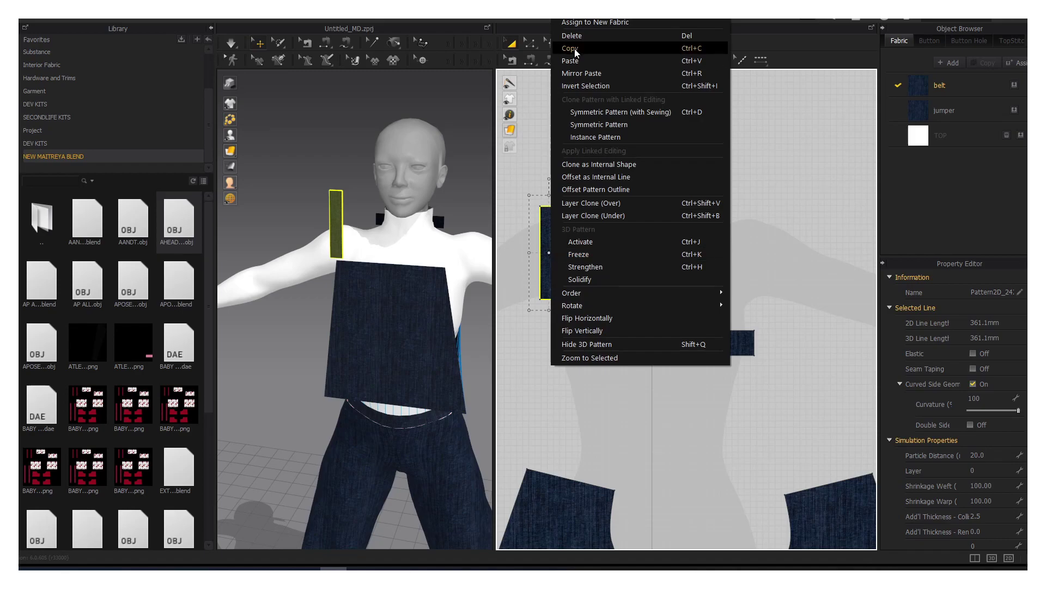
{"action": "left_click", "coordinate": [578, 110]}
{"action": "left_click", "coordinate": [765, 265]}
{"action": "left_click", "coordinate": [339, 191]}
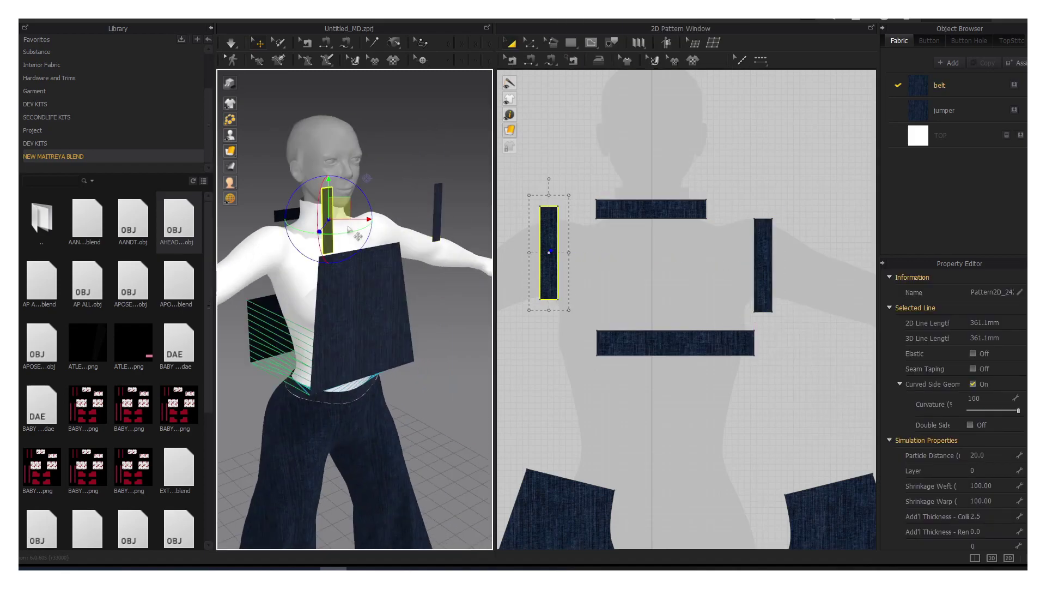
{"action": "mouse_move", "coordinate": [339, 191]}
{"action": "right_mouse_down"}
{"action": "mouse_move", "coordinate": [363, 260]}
{"action": "mouse_move", "coordinate": [480, 163]}
{"action": "right_mouse_up"}
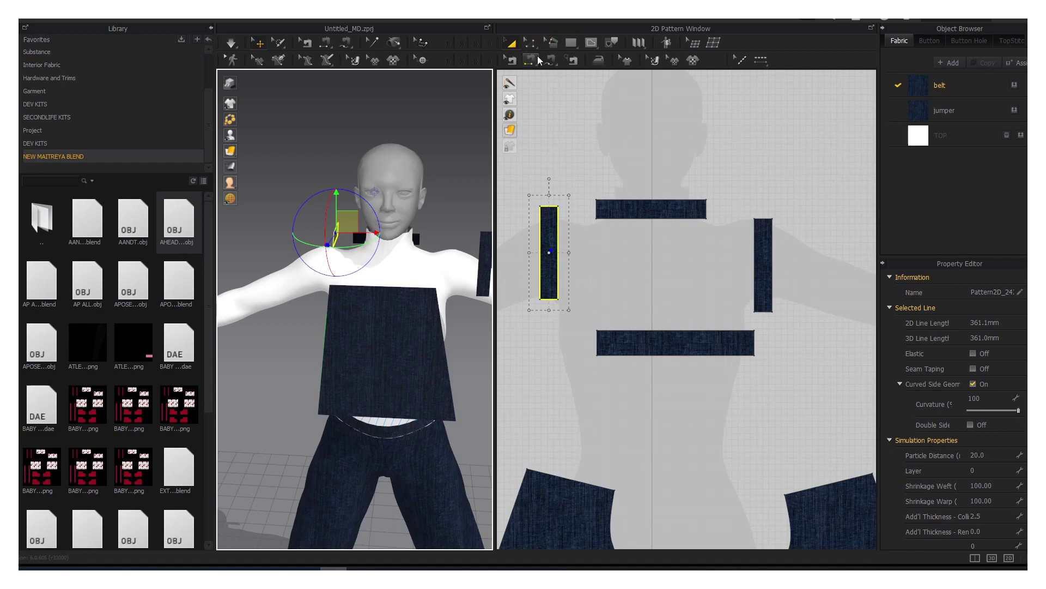
Step: Add a point on the small trapezoid's top edge
{"action": "left_click", "coordinate": [539, 60]}
{"action": "left_click", "coordinate": [550, 128]}
{"action": "scroll", "coordinate": [633, 288], "scroll_direction": "down", "scroll_amount": 3}
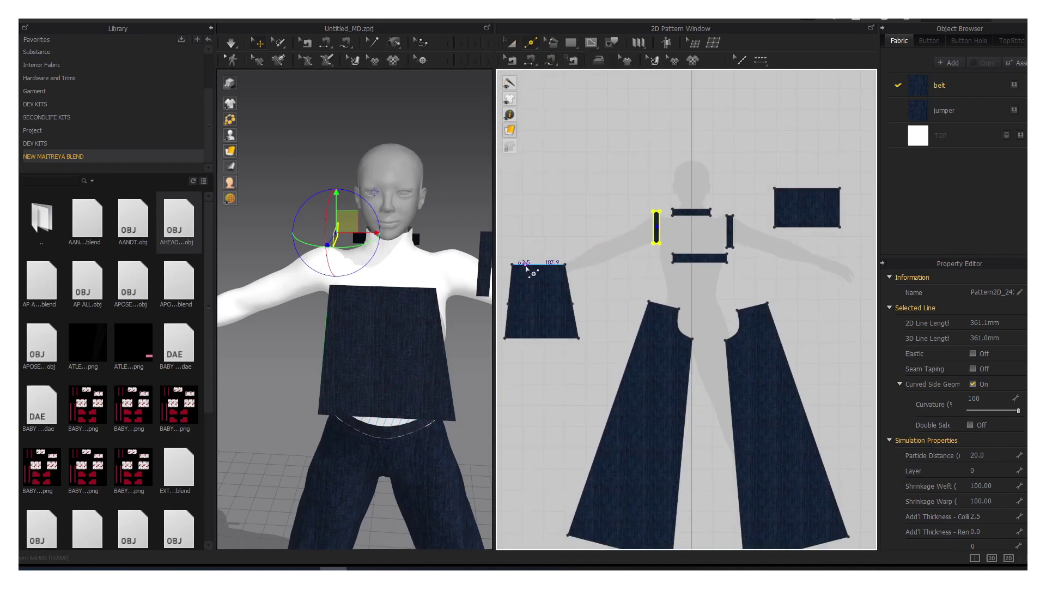
{"action": "left_click", "coordinate": [526, 265]}
Step: Sew the strap bottom to the trapezoid's top and the raised horizontal strap to the left strap
{"action": "key", "text": "t"}
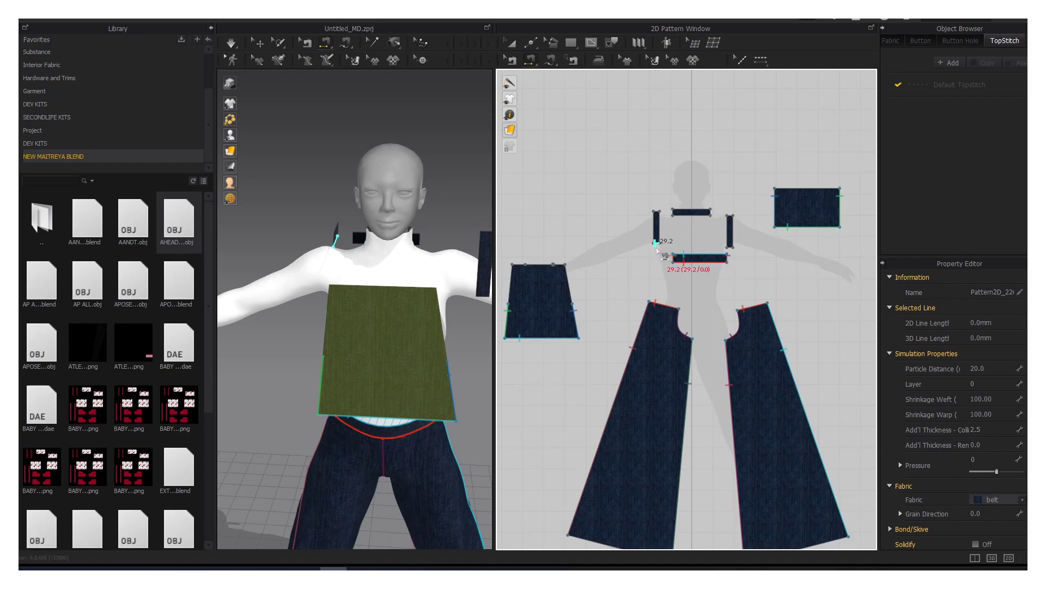
{"action": "left_click", "coordinate": [657, 243]}
{"action": "left_click", "coordinate": [524, 265]}
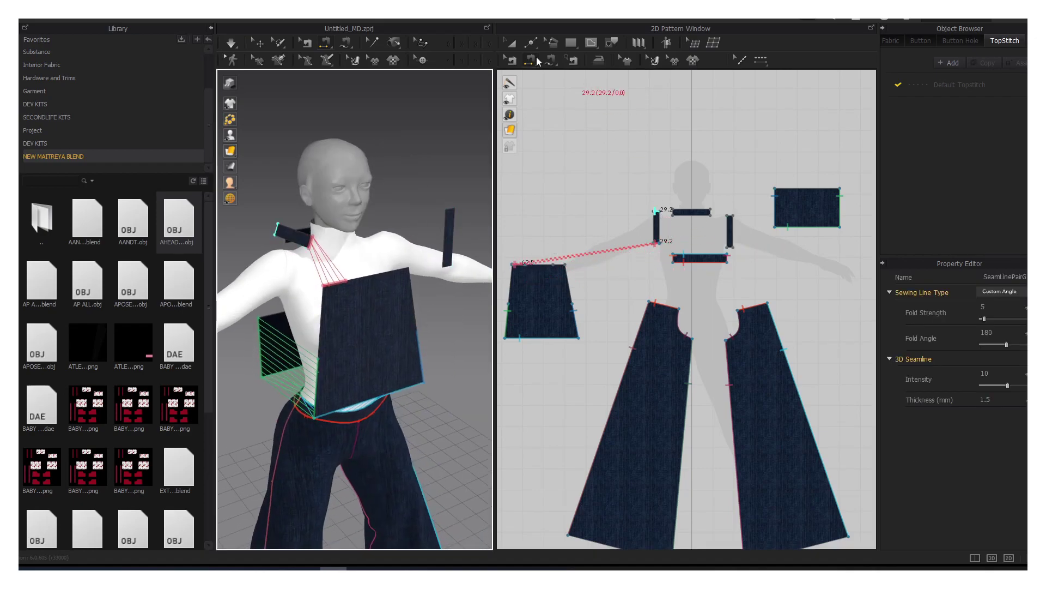
{"action": "left_click_drag", "start_coordinate": [692, 212], "coordinate": [682, 180]}
{"action": "key", "text": "t"}
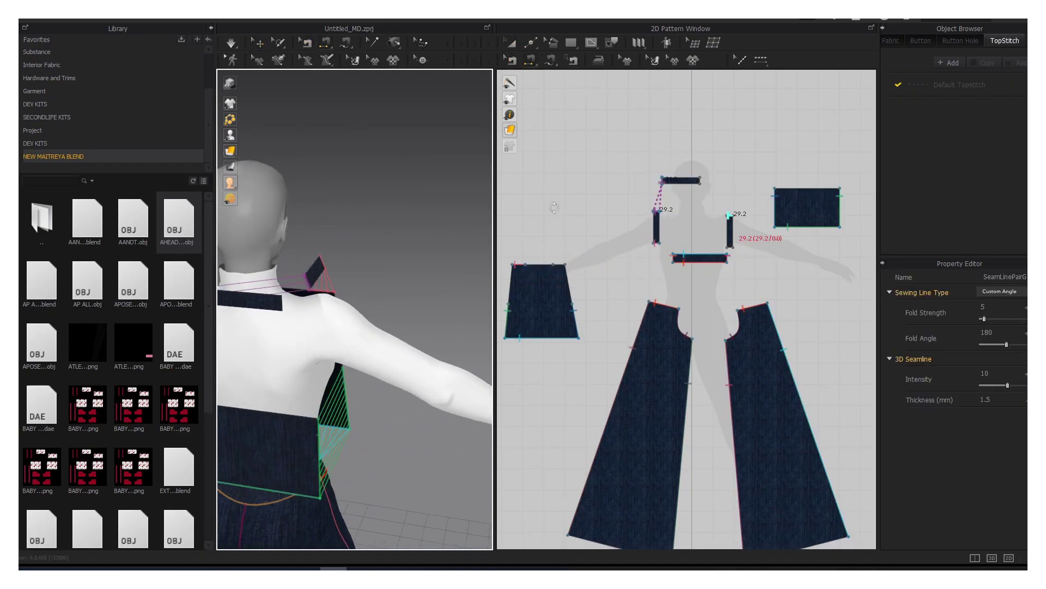
{"action": "left_click", "coordinate": [699, 181]}
{"action": "left_click", "coordinate": [656, 211]}
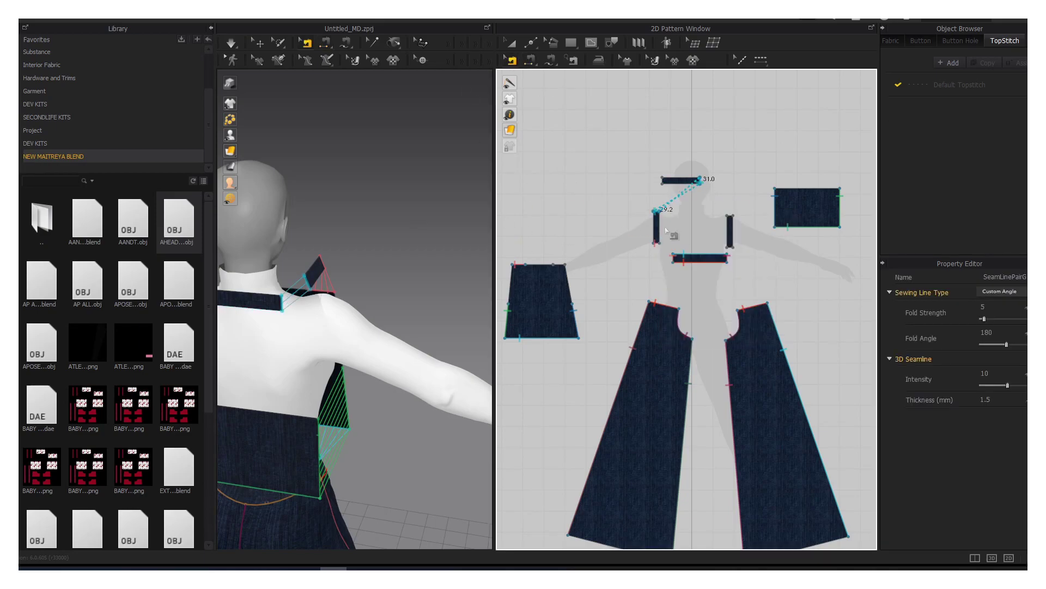
Step: Sew the other vertical strap to the front piece and to the shoulder strap
{"action": "left_click", "coordinate": [352, 262]}
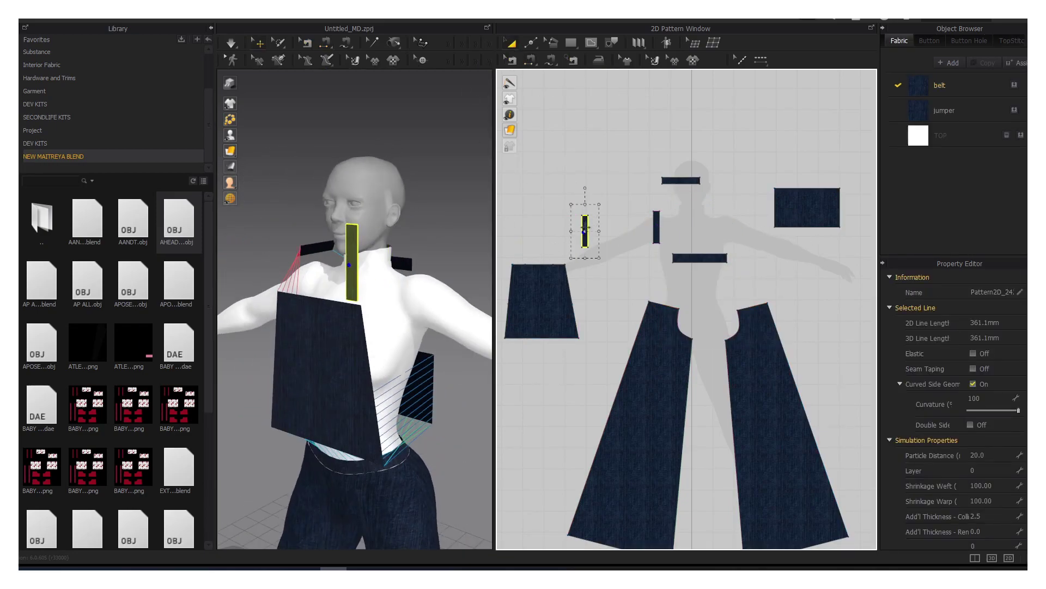
{"action": "scroll", "coordinate": [585, 229], "scroll_direction": "up", "scroll_amount": 5}
{"action": "key", "text": "t"}
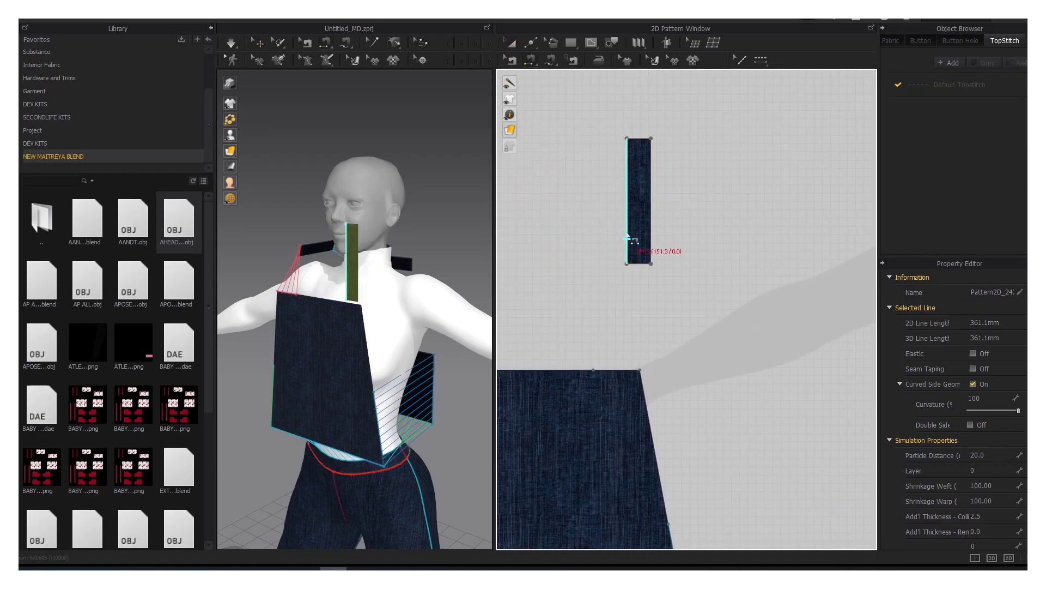
{"action": "left_click", "coordinate": [639, 263]}
{"action": "left_click", "coordinate": [616, 370]}
{"action": "scroll", "coordinate": [632, 349], "scroll_direction": "down", "scroll_amount": 5}
{"action": "left_click", "coordinate": [635, 279]}
{"action": "left_click", "coordinate": [761, 247]}
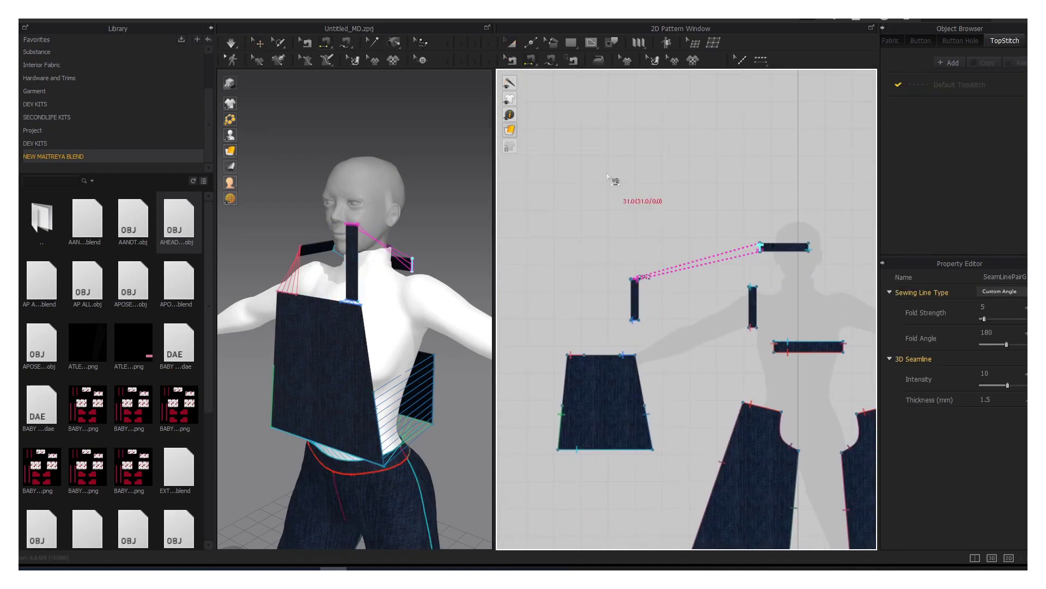
{"action": "right_click", "coordinate": [635, 277]}
{"action": "key", "text": "Escape"}
Step: Show all seams and simulate so the jumpsuit drapes with shoulder straps
{"action": "left_click", "coordinate": [353, 262]}
{"action": "mouse_move", "coordinate": [411, 250]}
{"action": "right_mouse_down"}
{"action": "mouse_move", "coordinate": [466, 282]}
{"action": "mouse_move", "coordinate": [635, 281]}
{"action": "mouse_move", "coordinate": [476, 259]}
{"action": "mouse_move", "coordinate": [305, 295]}
{"action": "right_mouse_up"}
{"action": "key", "text": "b"}
{"action": "key", "text": "space"}
{"action": "left_click", "coordinate": [297, 296]}
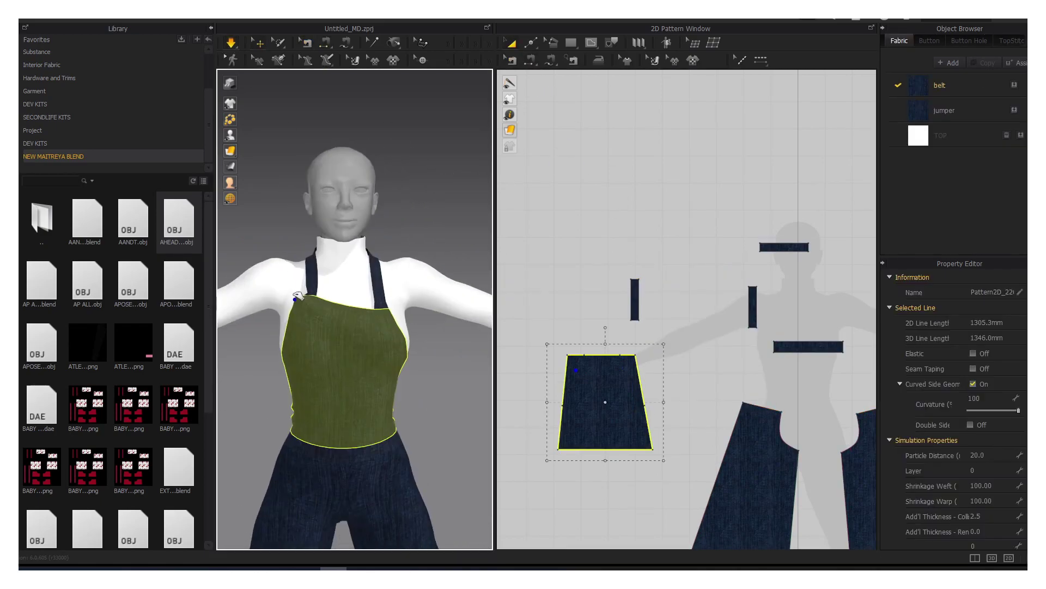
{"action": "left_click", "coordinate": [432, 322]}
{"action": "mouse_move", "coordinate": [432, 322]}
{"action": "right_mouse_down"}
{"action": "mouse_move", "coordinate": [425, 329]}
{"action": "mouse_move", "coordinate": [426, 267]}
{"action": "right_mouse_up"}
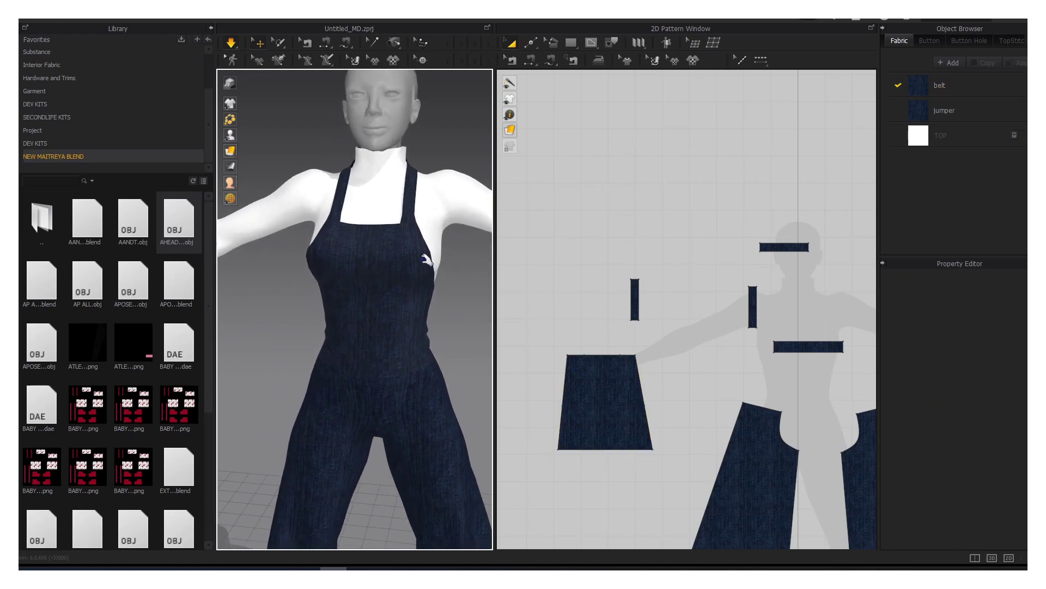
{"action": "key", "text": "8"}
{"action": "scroll", "coordinate": [580, 362], "scroll_direction": "down", "scroll_amount": 3}
{"action": "scroll", "coordinate": [409, 299], "scroll_direction": "down", "scroll_amount": 1}
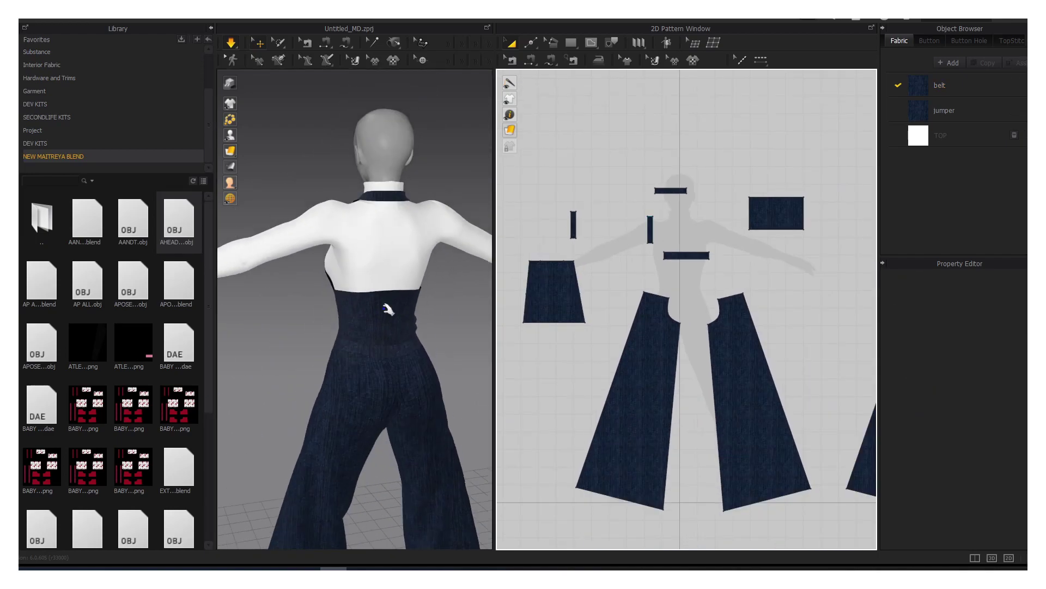
{"action": "key", "text": "2"}
{"action": "left_click", "coordinate": [530, 59]}
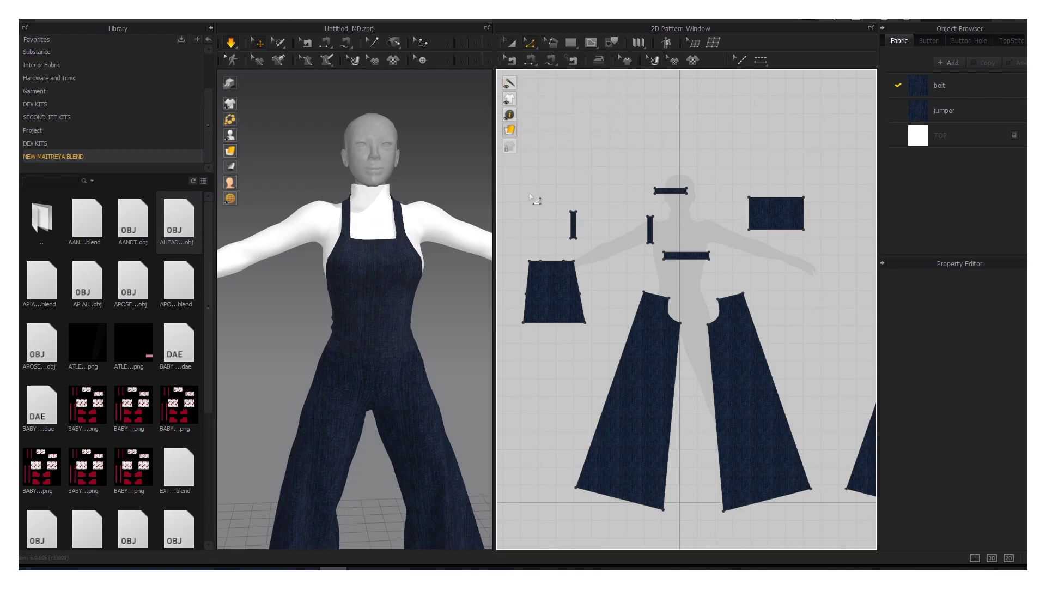
{"action": "scroll", "coordinate": [650, 214], "scroll_direction": "up", "scroll_amount": 5}
{"action": "left_click", "coordinate": [642, 261]}
Step: Select the other strap piece and simulate so the straps settle on the shoulders
{"action": "right_click_drag", "start_coordinate": [669, 267], "coordinate": [583, 261]}
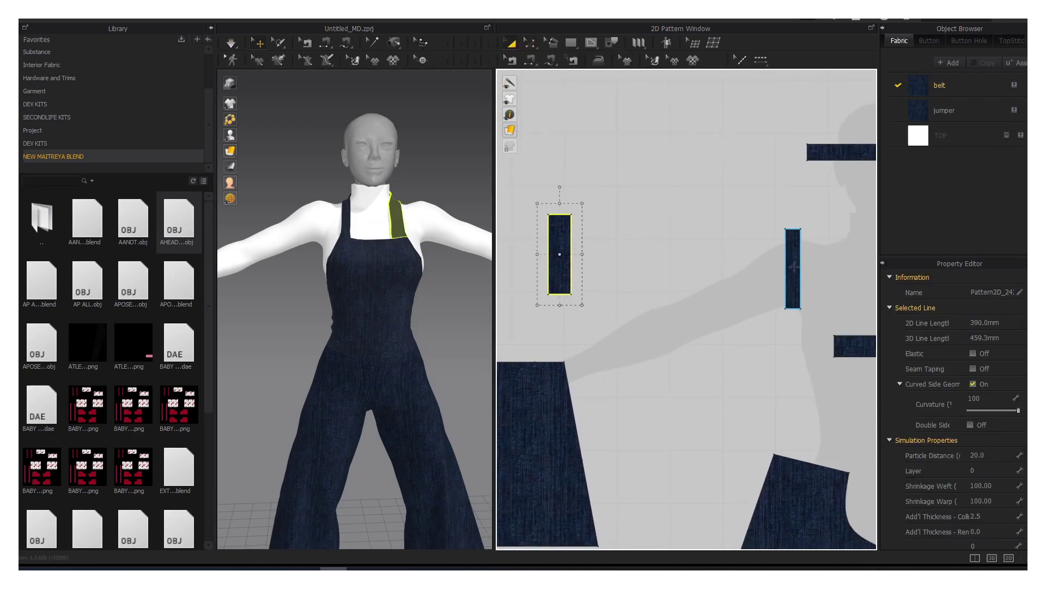
{"action": "left_click", "coordinate": [816, 269]}
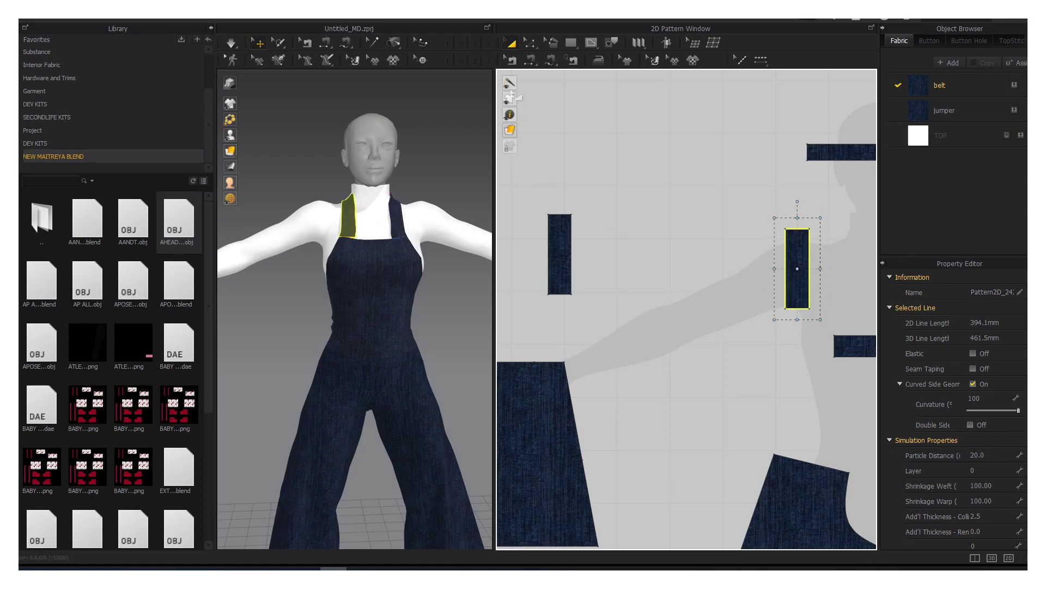
{"action": "left_click", "coordinate": [240, 45]}
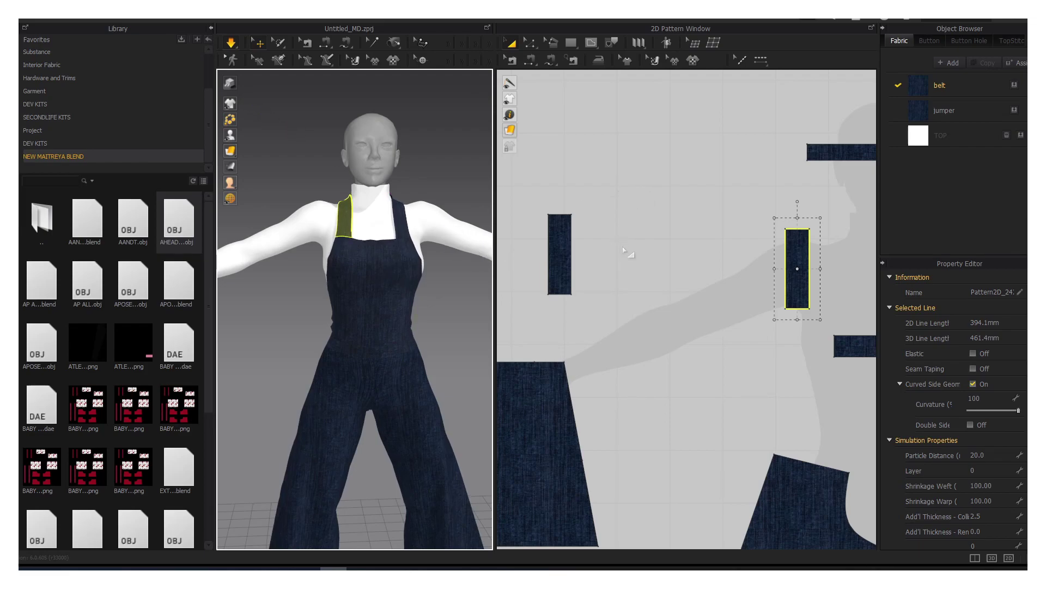
Step: Pan to the front trapezoid piece and open the Internal Polygon/Line flyout
{"action": "scroll", "coordinate": [627, 249], "scroll_direction": "down", "scroll_amount": 1}
{"action": "right_click_drag", "start_coordinate": [713, 222], "coordinate": [780, 180]}
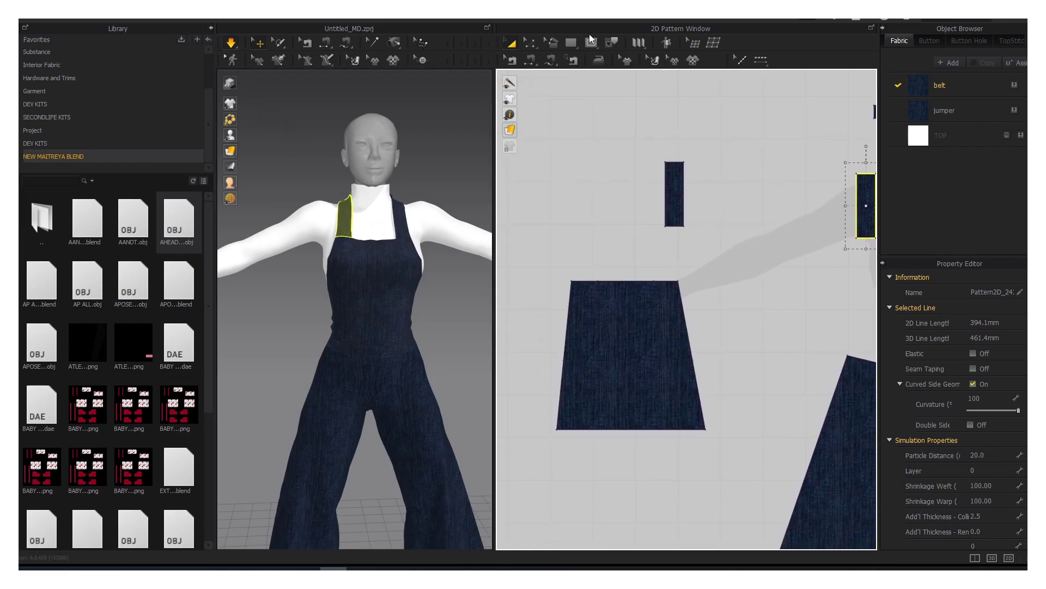
{"action": "left_click", "coordinate": [592, 42]}
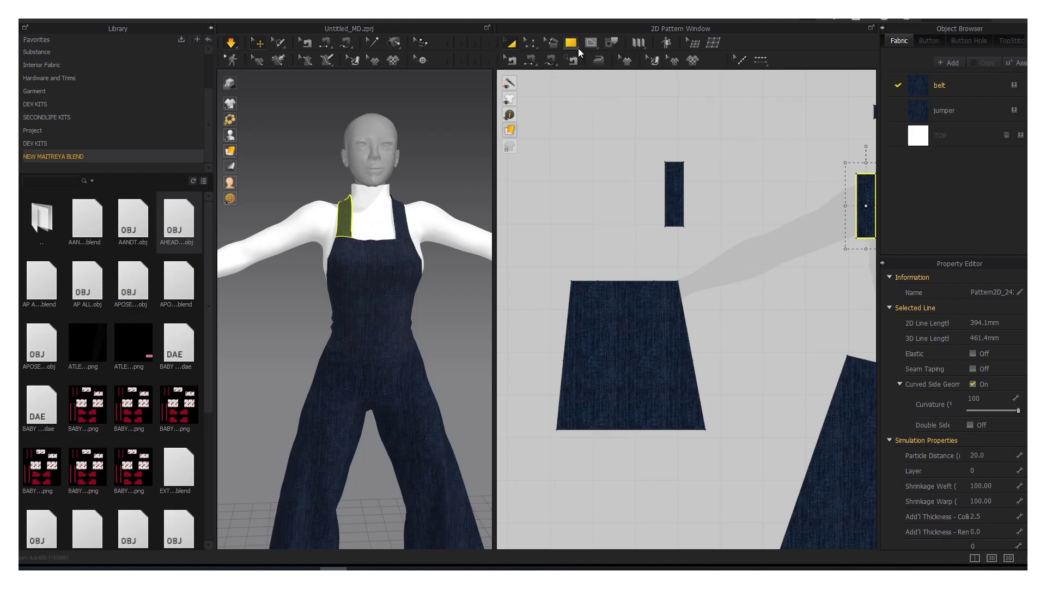
{"action": "left_click", "coordinate": [616, 47]}
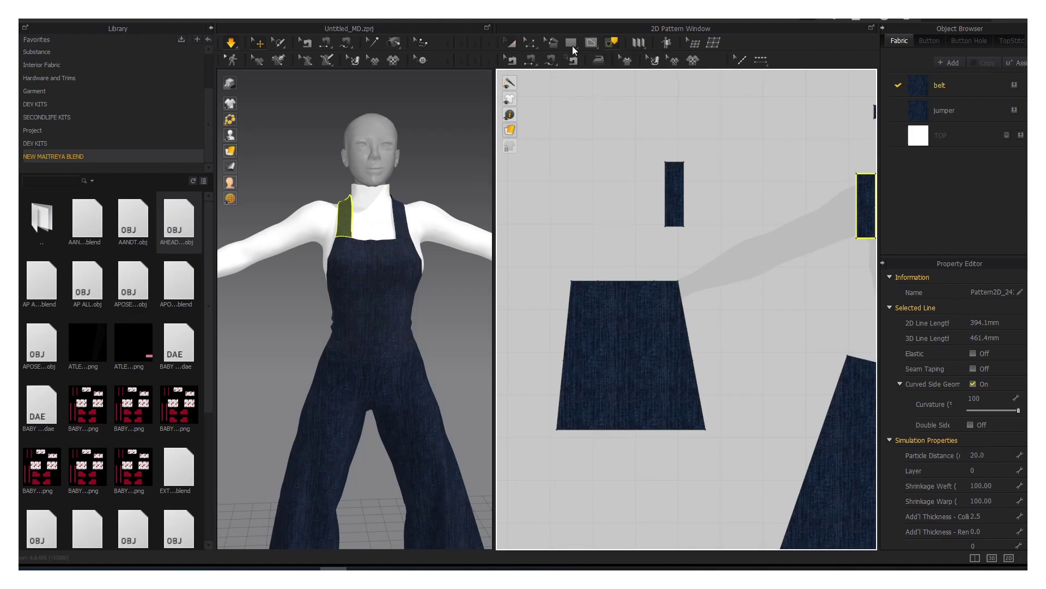
{"action": "left_click", "coordinate": [570, 45]}
{"action": "mouse_move", "coordinate": [591, 42]}
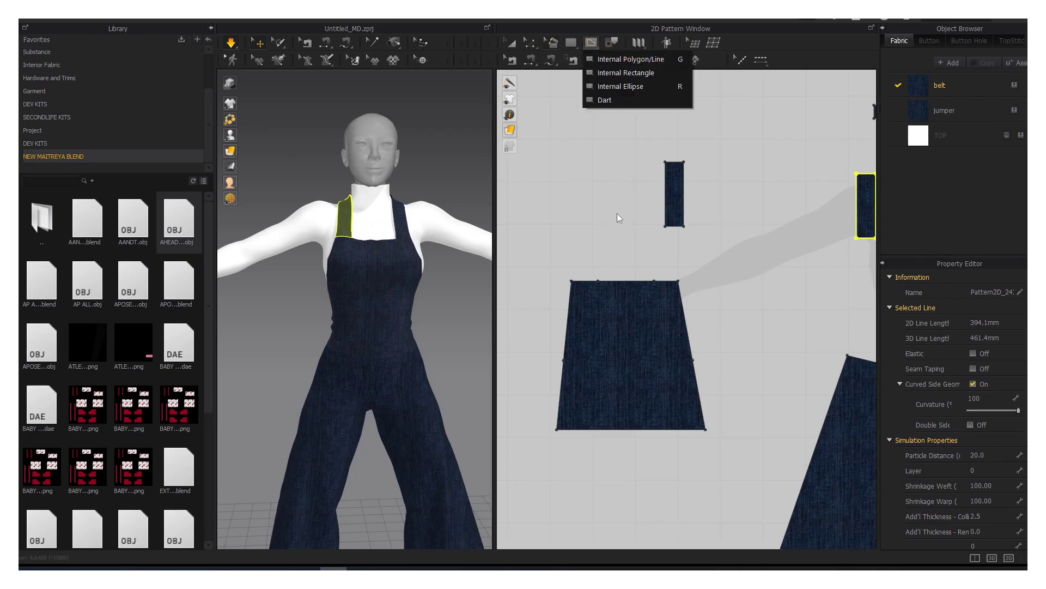
Step: Draw a horizontal internal line across the front bodice piece
{"action": "left_click", "coordinate": [611, 59]}
{"action": "left_click", "coordinate": [665, 226]}
{"action": "left_click", "coordinate": [598, 226]}
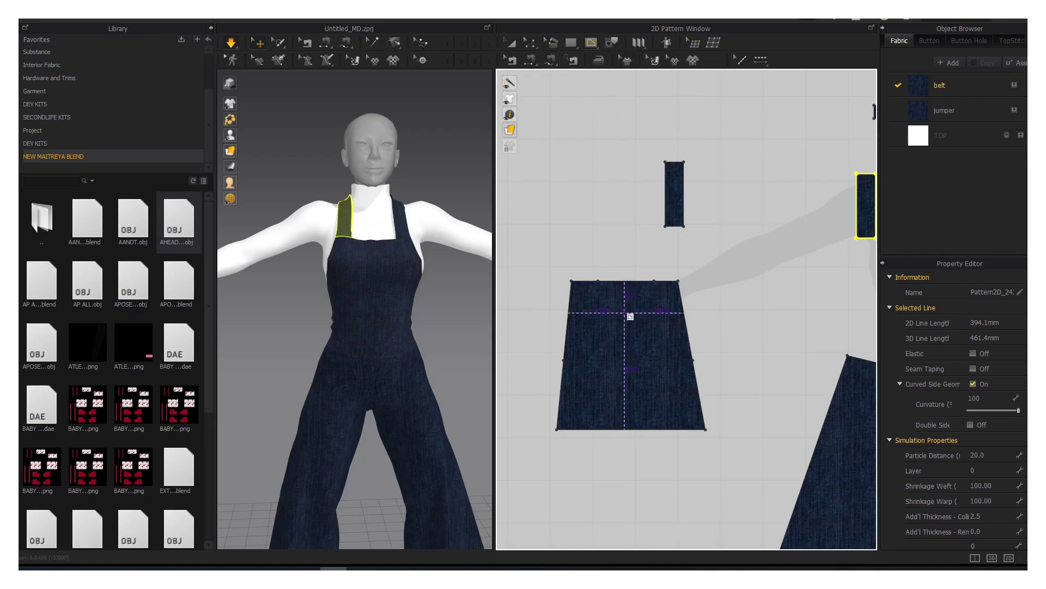
{"action": "middle_click_drag", "start_coordinate": [630, 317], "coordinate": [589, 259]}
{"action": "scroll", "coordinate": [598, 261], "scroll_direction": "up", "scroll_amount": 2}
{"action": "scroll", "coordinate": [596, 261], "scroll_direction": "up", "scroll_amount": 2}
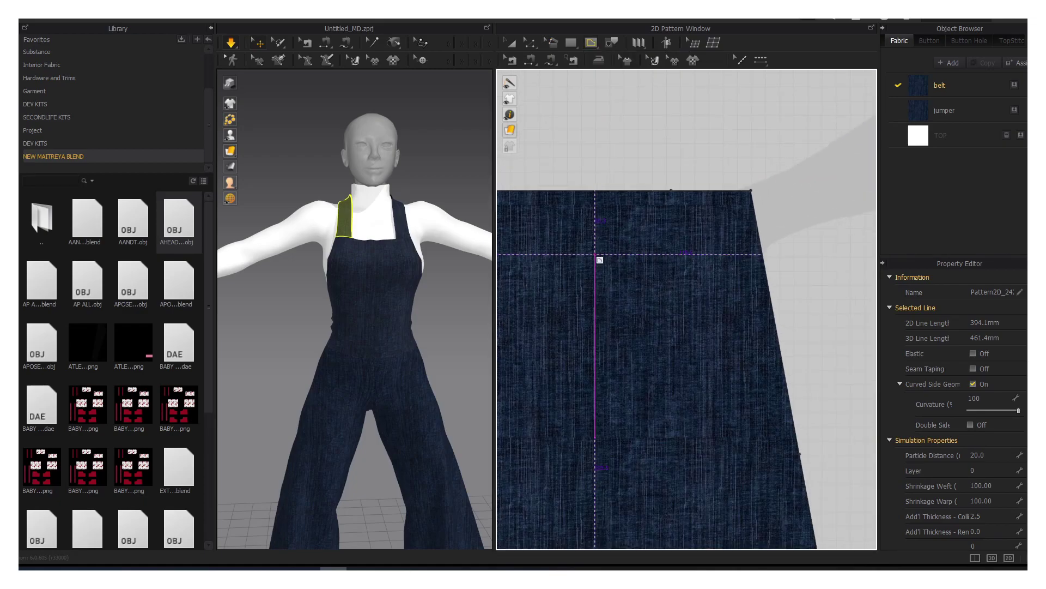
{"action": "scroll", "coordinate": [600, 260], "scroll_direction": "up", "scroll_amount": 1}
{"action": "scroll", "coordinate": [654, 245], "scroll_direction": "up", "scroll_amount": 2}
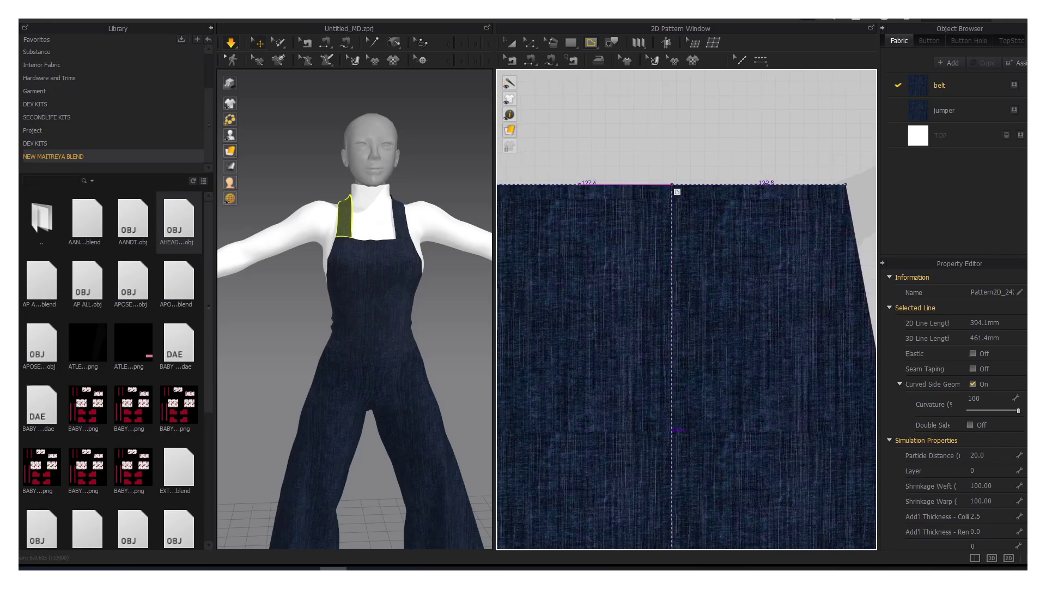
{"action": "scroll", "coordinate": [677, 191], "scroll_direction": "down", "scroll_amount": 1}
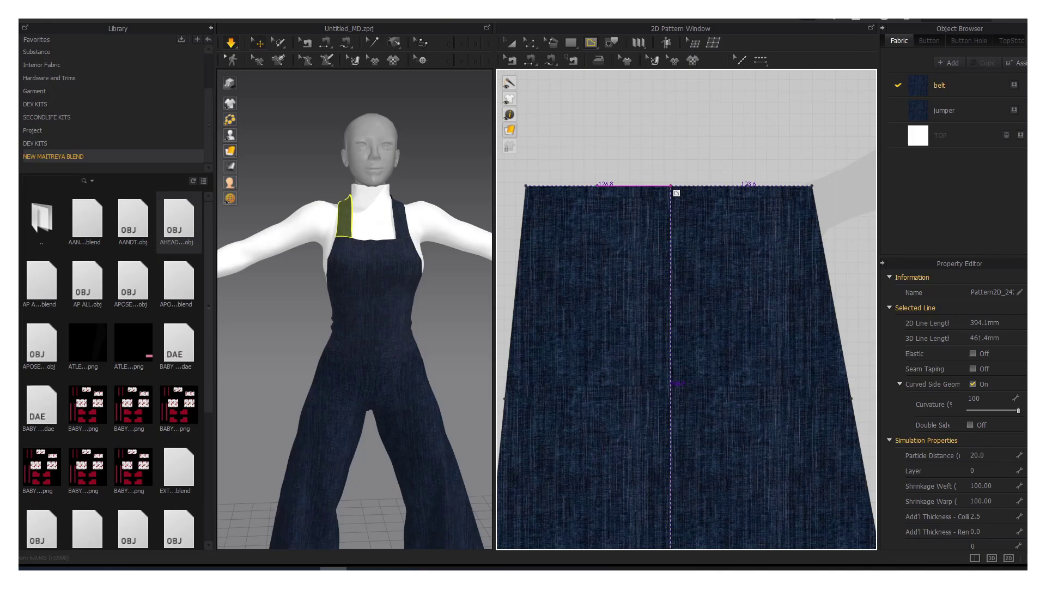
Step: Draw a centre-front internal line down from the top-edge point and nudge it right
{"action": "left_click_drag", "start_coordinate": [671, 186], "coordinate": [671, 186]}
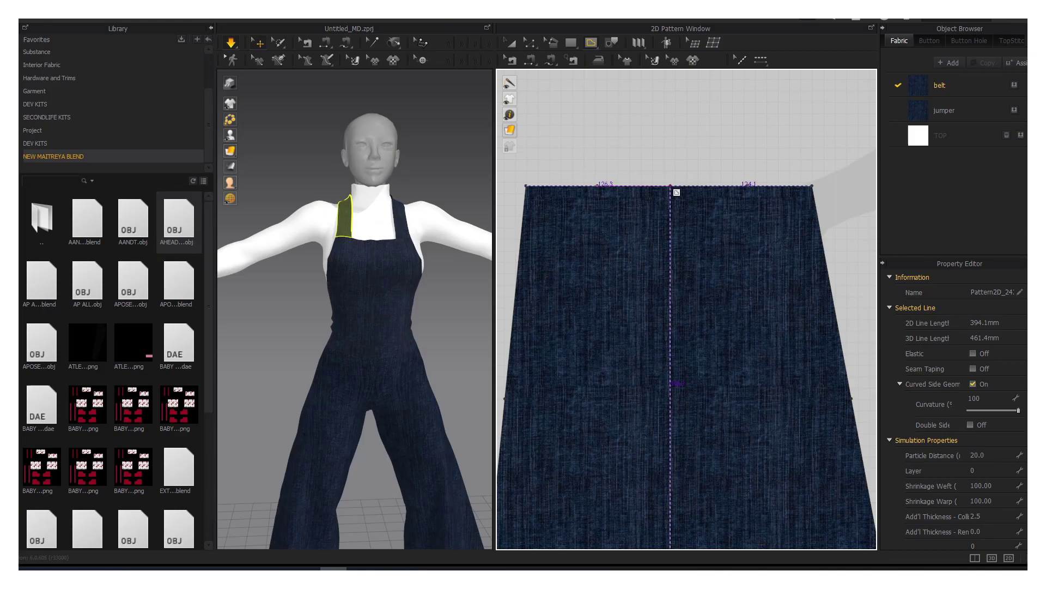
{"action": "left_click", "coordinate": [671, 185]}
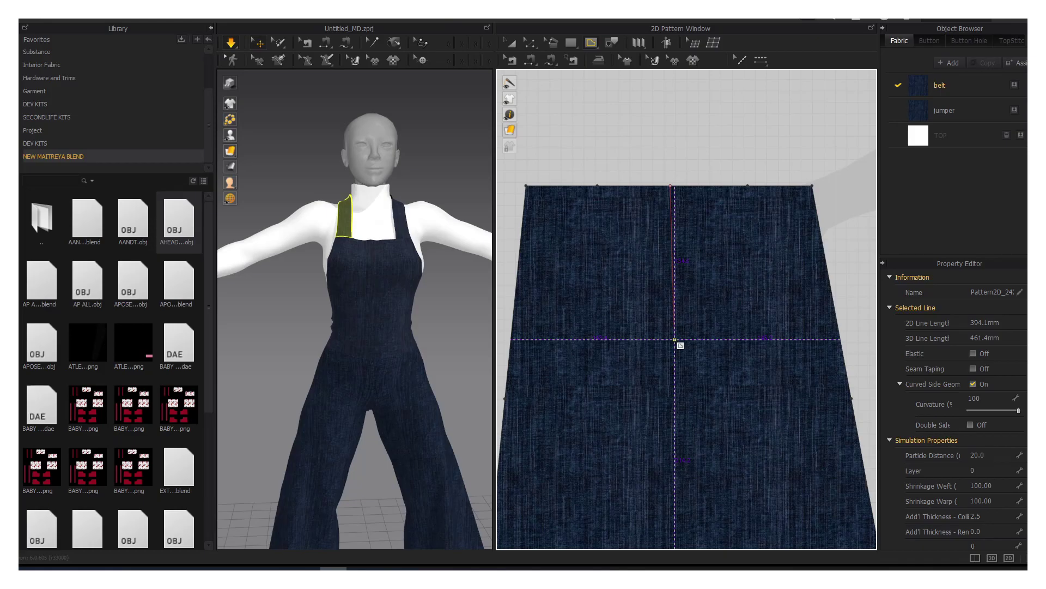
{"action": "double_click", "coordinate": [674, 339]}
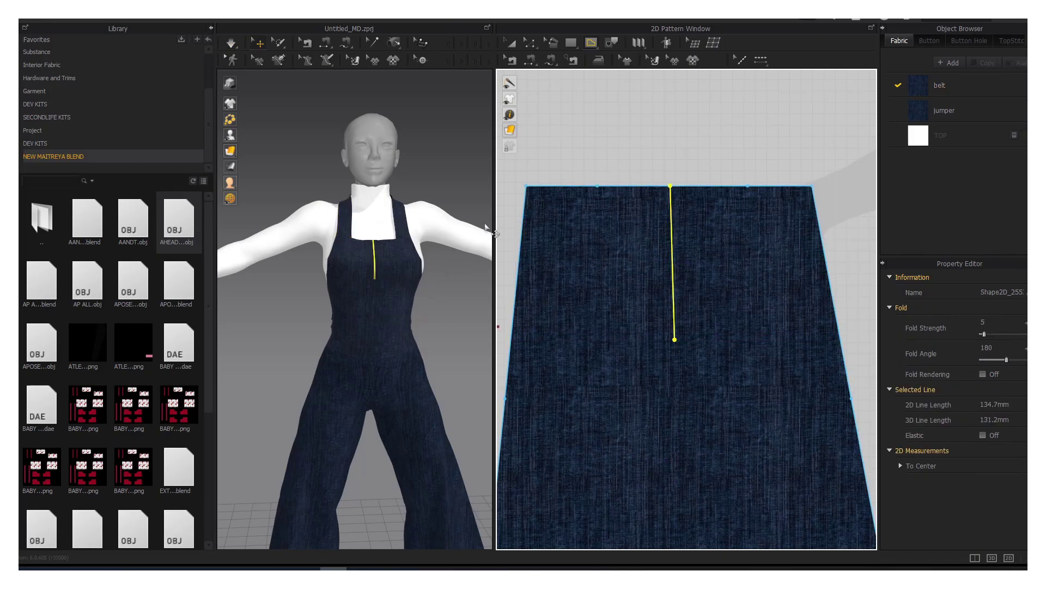
{"action": "key", "text": "a"}
{"action": "left_click_drag", "start_coordinate": [677, 225], "coordinate": [681, 228]}
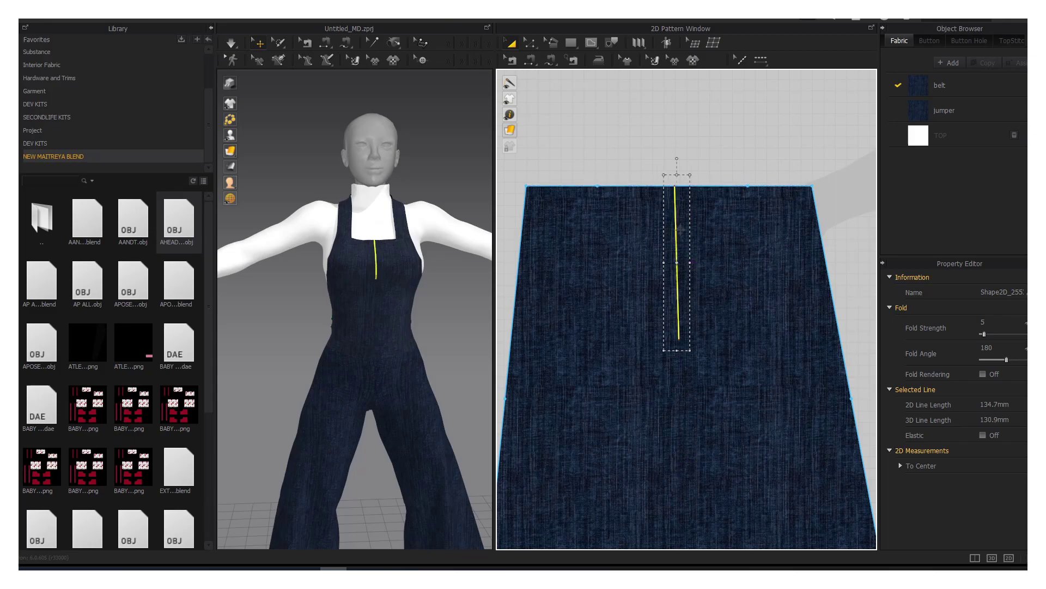
{"action": "right_click_drag", "start_coordinate": [485, 231], "coordinate": [468, 225]}
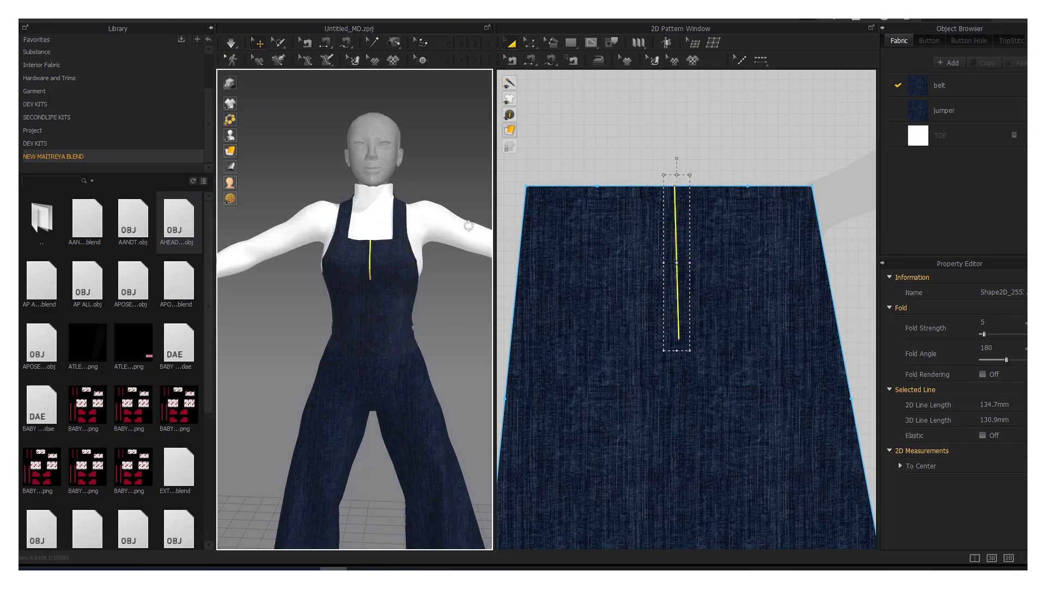
Step: Lengthen the centre line downward to 149.5 mm
{"action": "scroll", "coordinate": [426, 259], "scroll_direction": "up", "scroll_amount": 3}
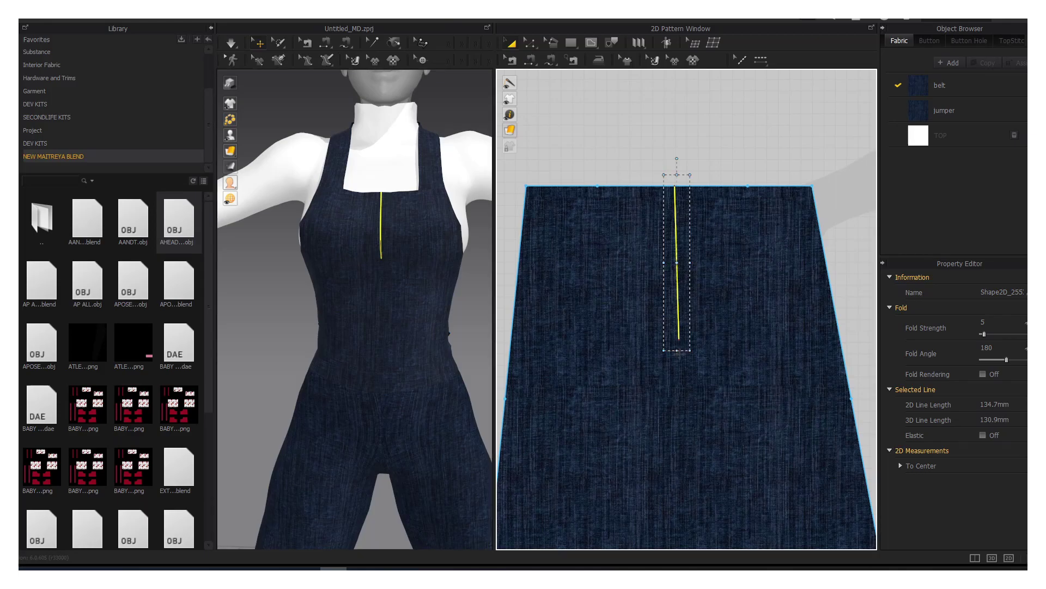
{"action": "left_click", "coordinate": [679, 354]}
{"action": "left_click", "coordinate": [679, 342]}
{"action": "left_click_drag", "start_coordinate": [679, 355], "coordinate": [680, 367]}
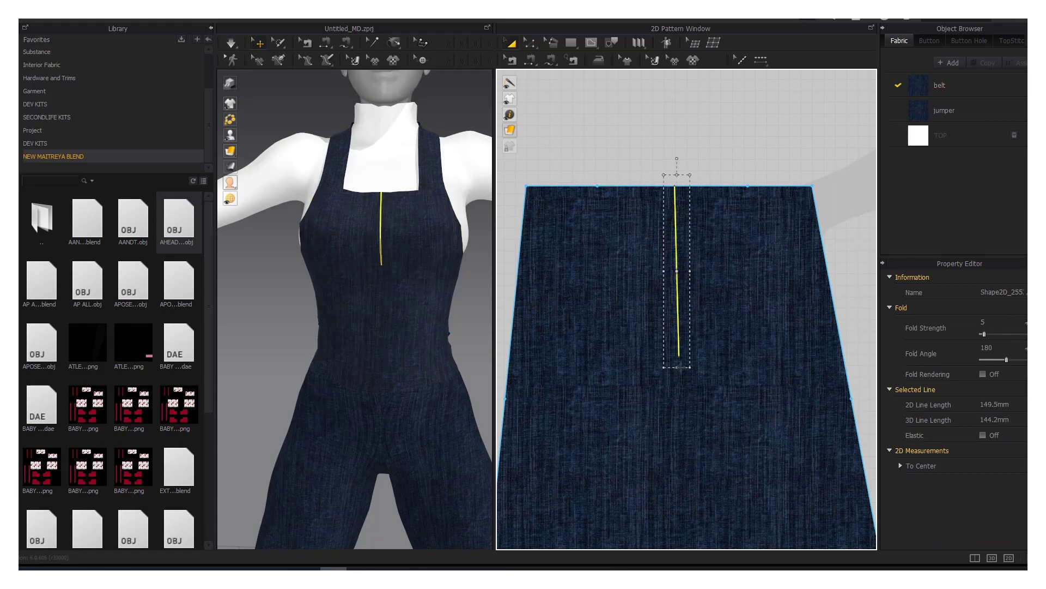
{"action": "left_click", "coordinate": [680, 366]}
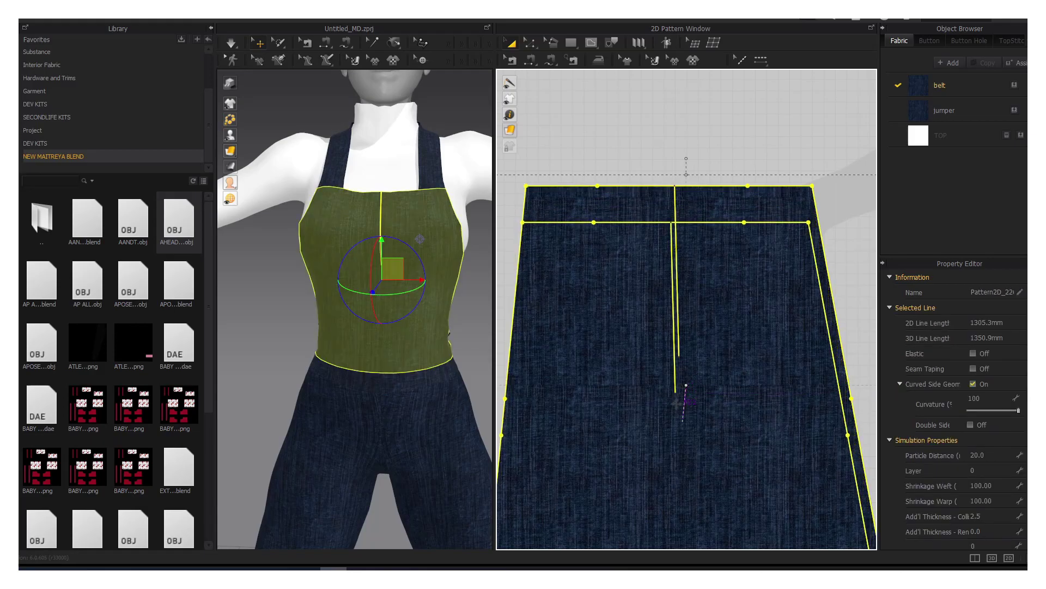
Step: Undo an accidental bodice move and lengthen the centre line to 260.1 mm
{"action": "left_click_drag", "start_coordinate": [686, 384], "coordinate": [686, 411]}
{"action": "key", "text": "ctrl+z"}
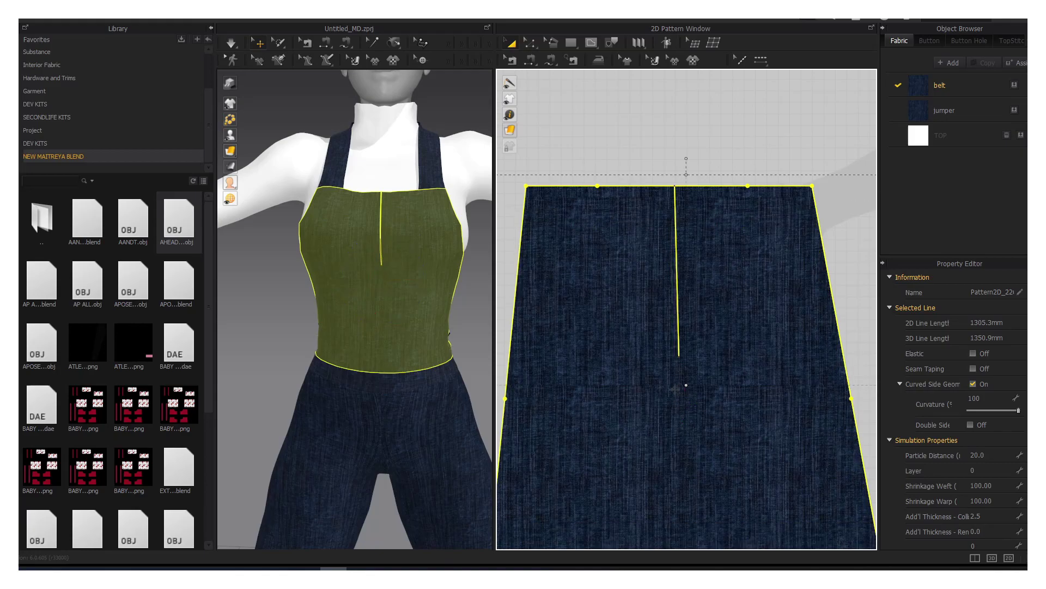
{"action": "scroll", "coordinate": [685, 385], "scroll_direction": "down", "scroll_amount": 3}
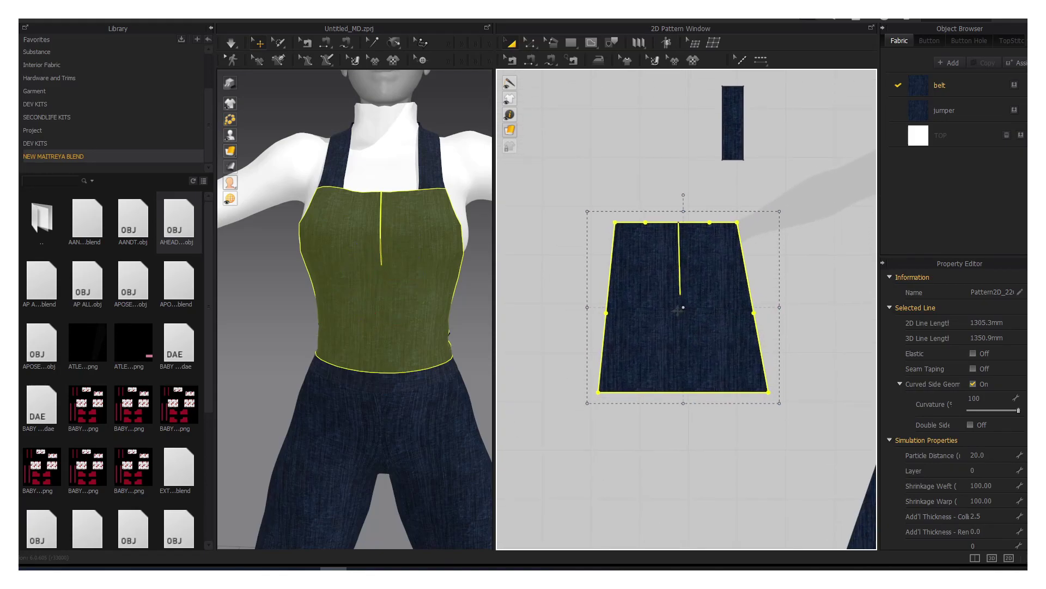
{"action": "left_click", "coordinate": [680, 292]}
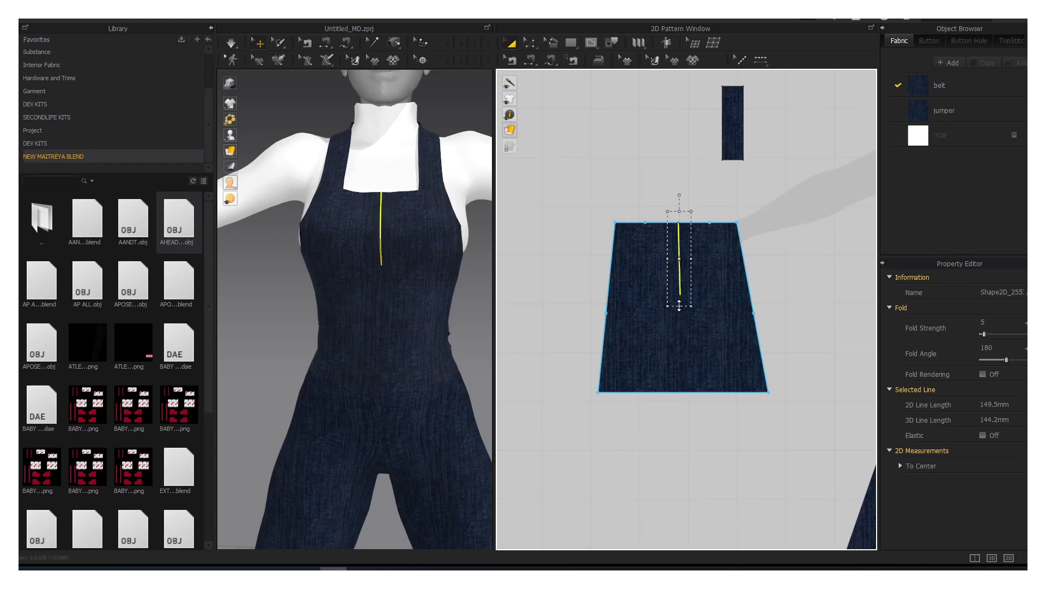
{"action": "left_click_drag", "start_coordinate": [680, 315], "coordinate": [678, 359]}
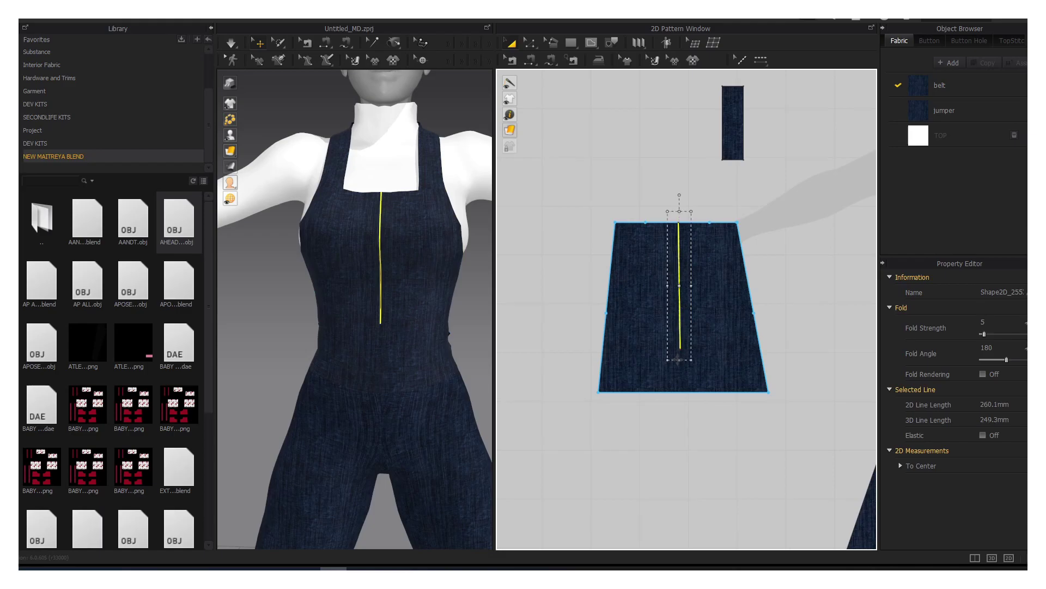
Step: Nudge the bodice up, extend the centre line to 288.1 mm, and simulate
{"action": "left_click", "coordinate": [682, 363]}
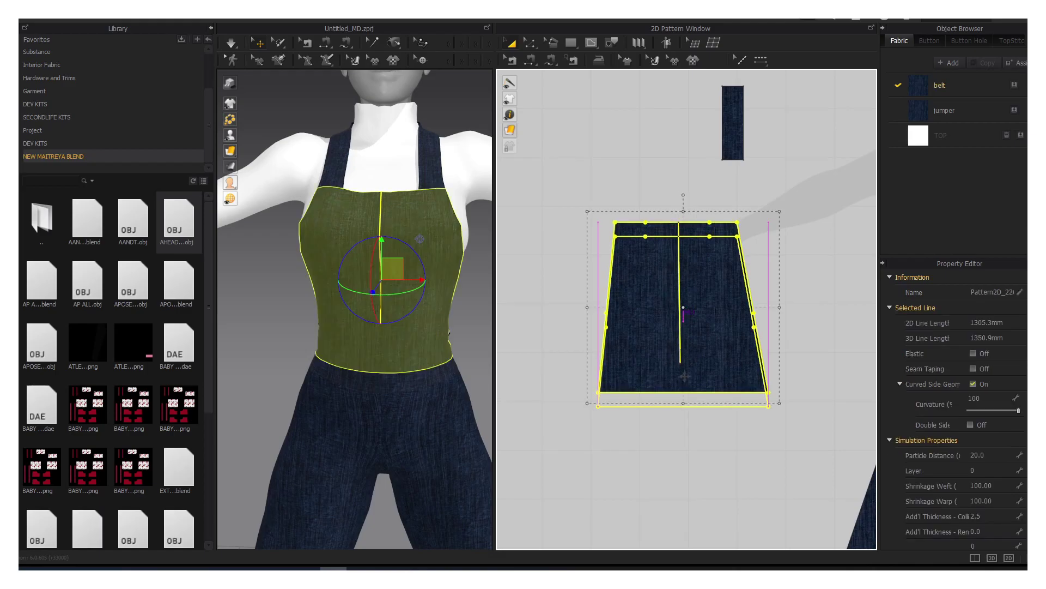
{"action": "left_click_drag", "start_coordinate": [683, 364], "coordinate": [682, 361]}
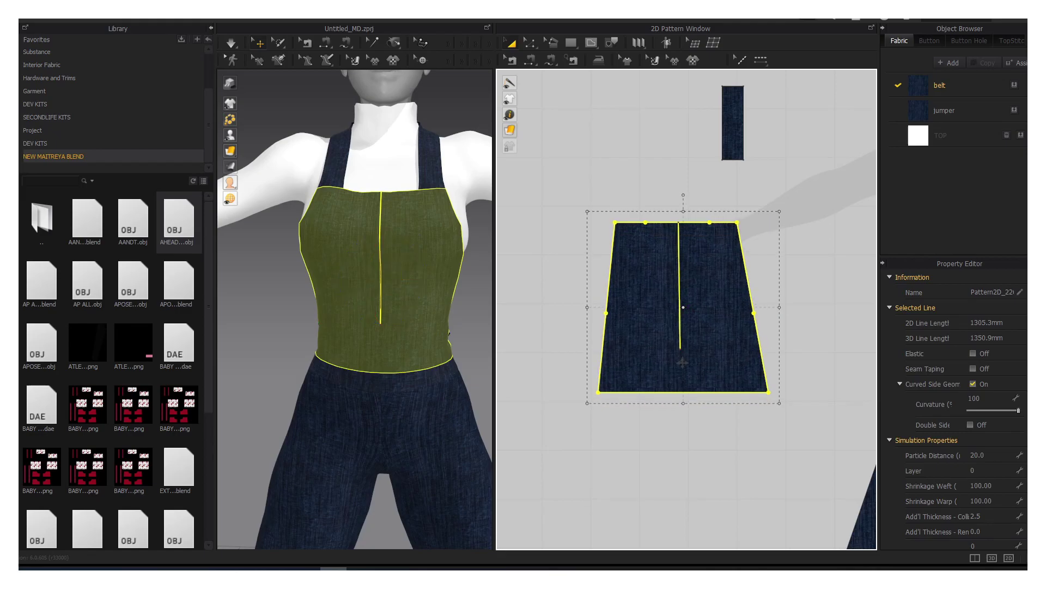
{"action": "left_click", "coordinate": [679, 341]}
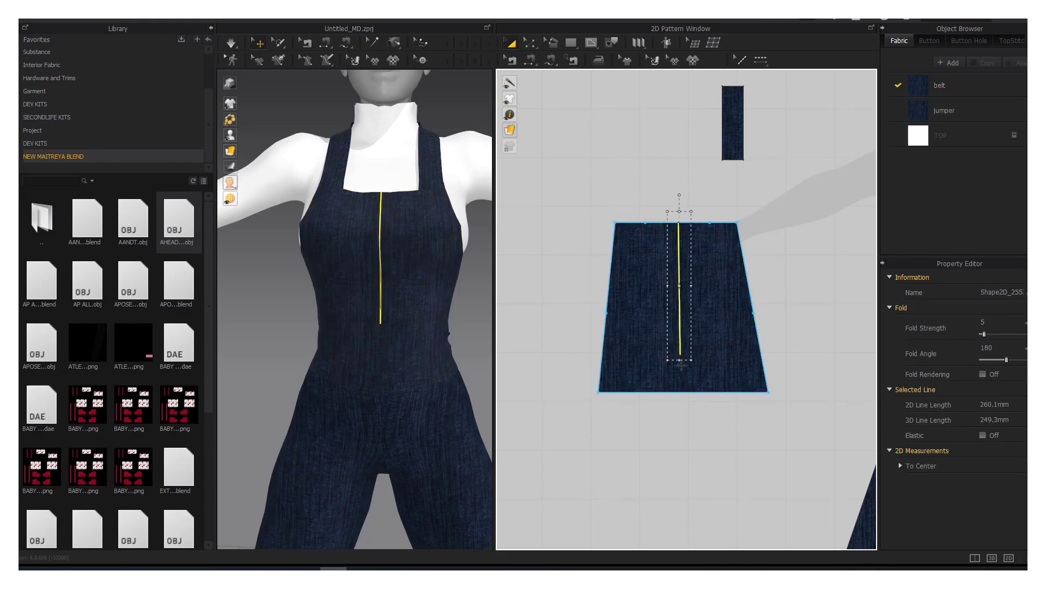
{"action": "left_click_drag", "start_coordinate": [682, 373], "coordinate": [681, 372]}
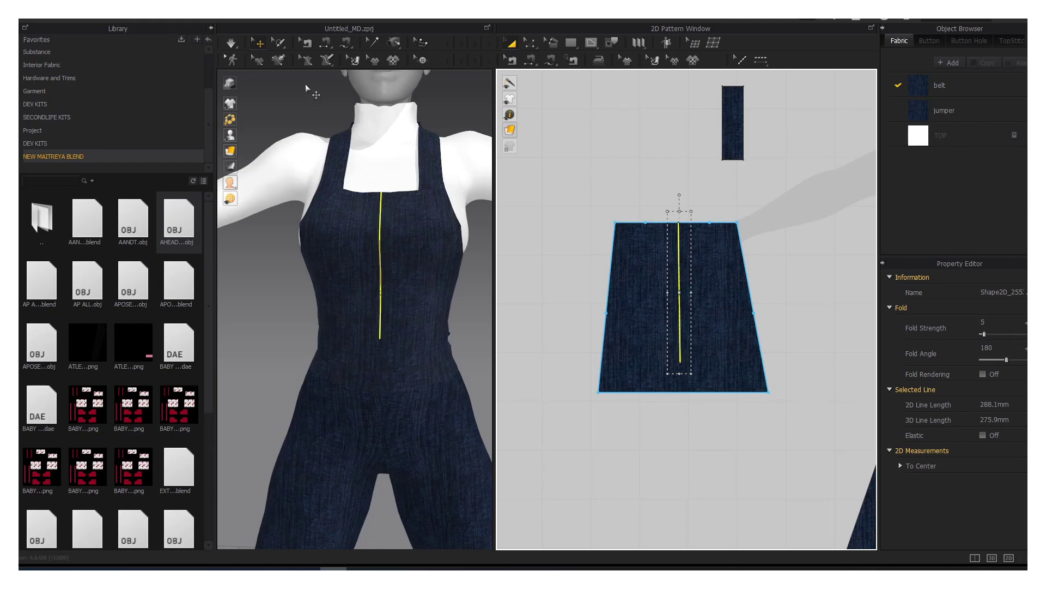
{"action": "left_click", "coordinate": [233, 44]}
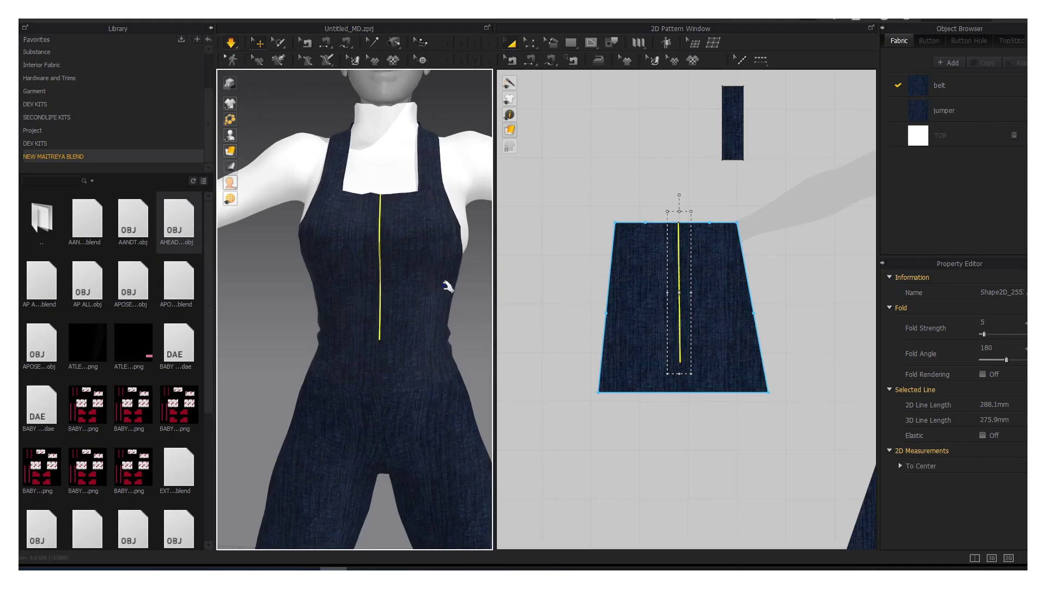
Step: Widen the bodice's top edge by pulling both top corners outward
{"action": "left_click", "coordinate": [537, 43]}
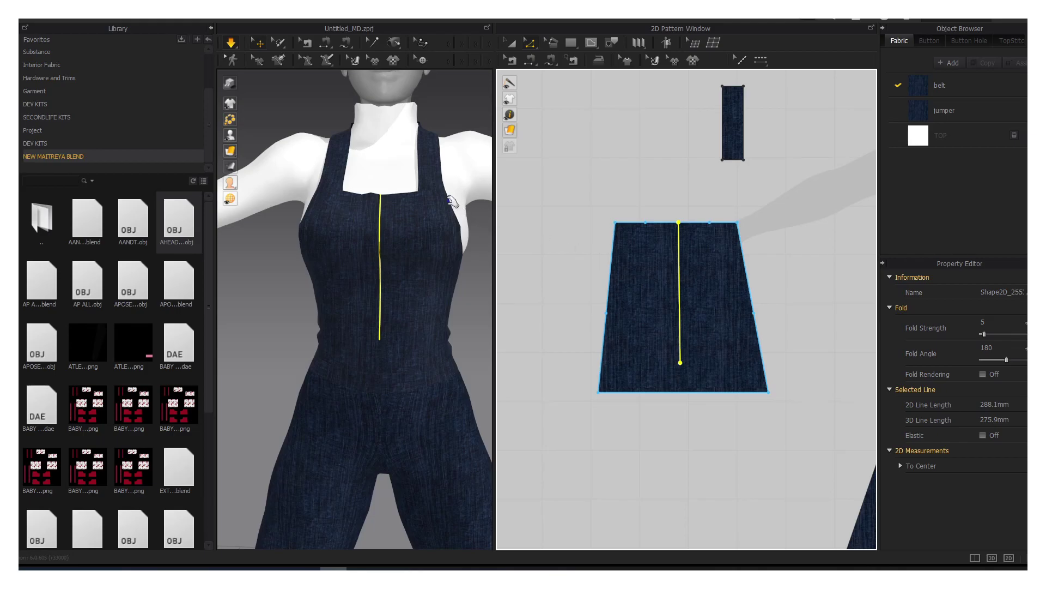
{"action": "left_click", "coordinate": [738, 223]}
{"action": "left_click_drag", "start_coordinate": [737, 222], "coordinate": [749, 223]}
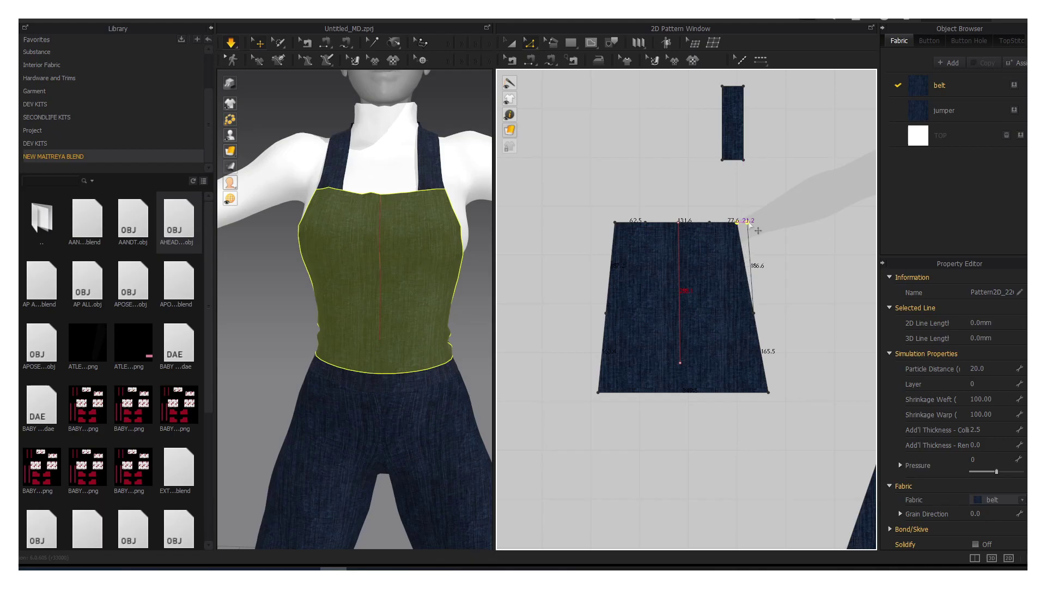
{"action": "left_click_drag", "start_coordinate": [615, 225], "coordinate": [606, 223]}
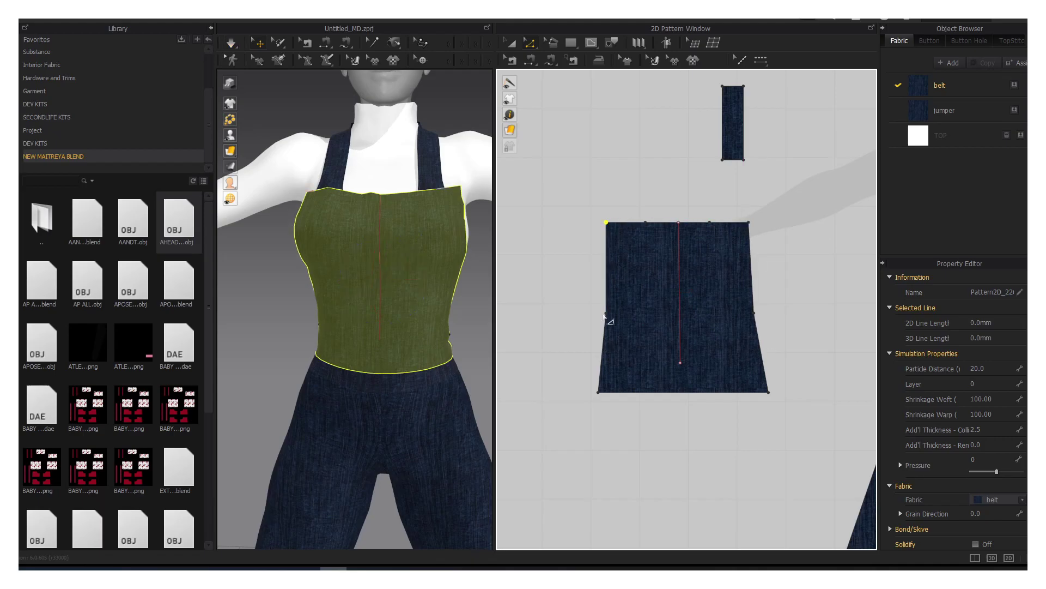
{"action": "key", "text": "space"}
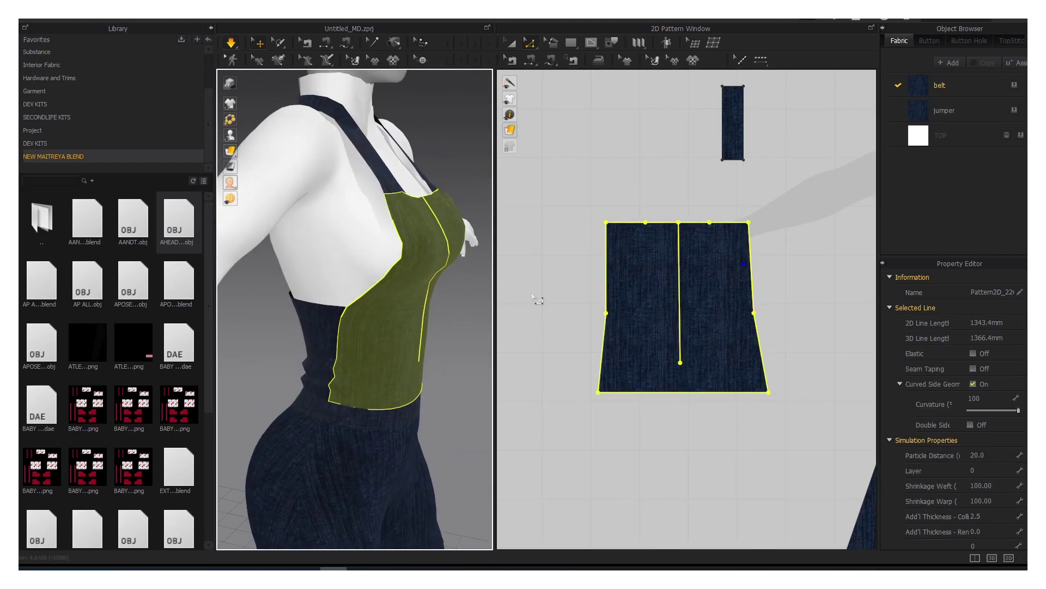
Step: Place the belt rectangle beside the bodice and simulate it around the waist
{"action": "key", "text": "x"}
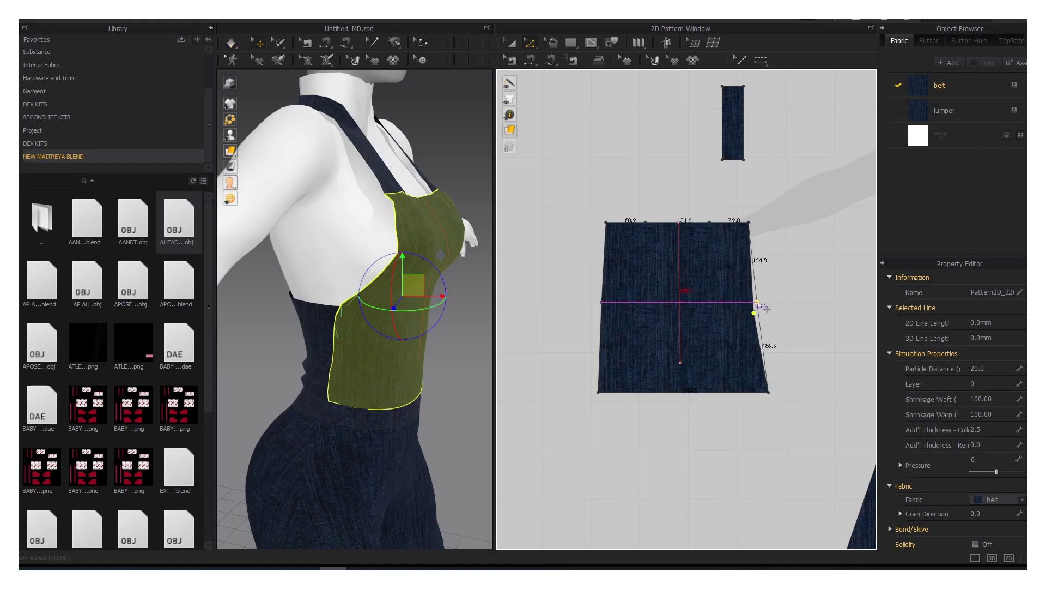
{"action": "key", "text": "a"}
{"action": "scroll", "coordinate": [807, 271], "scroll_direction": "down", "scroll_amount": 4}
{"action": "left_click_drag", "start_coordinate": [806, 272], "coordinate": [527, 352]}
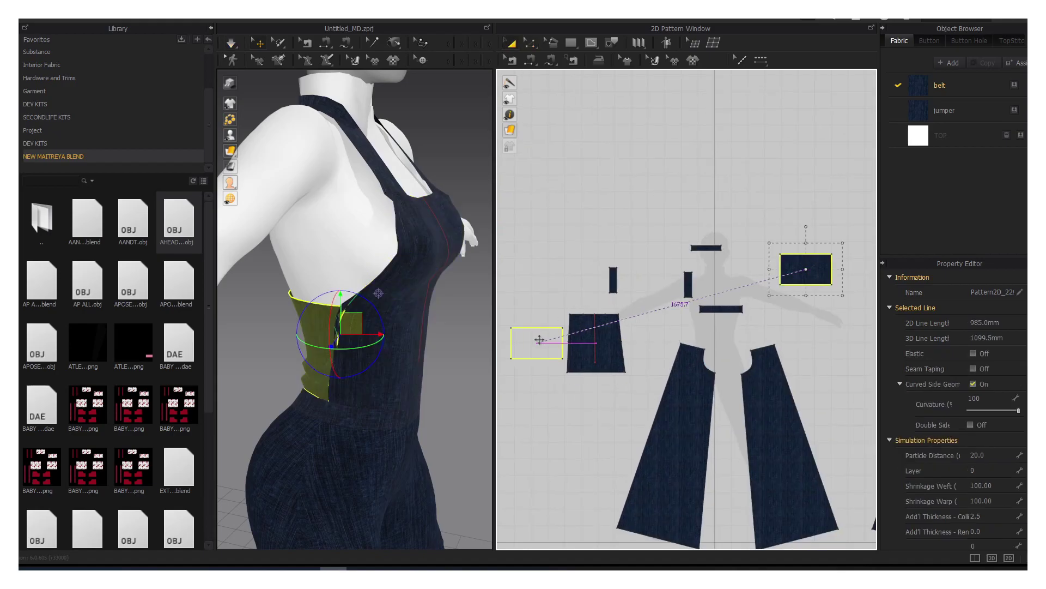
{"action": "middle_click_drag", "start_coordinate": [528, 352], "coordinate": [712, 336]}
{"action": "key", "text": "space"}
{"action": "key", "text": "2"}
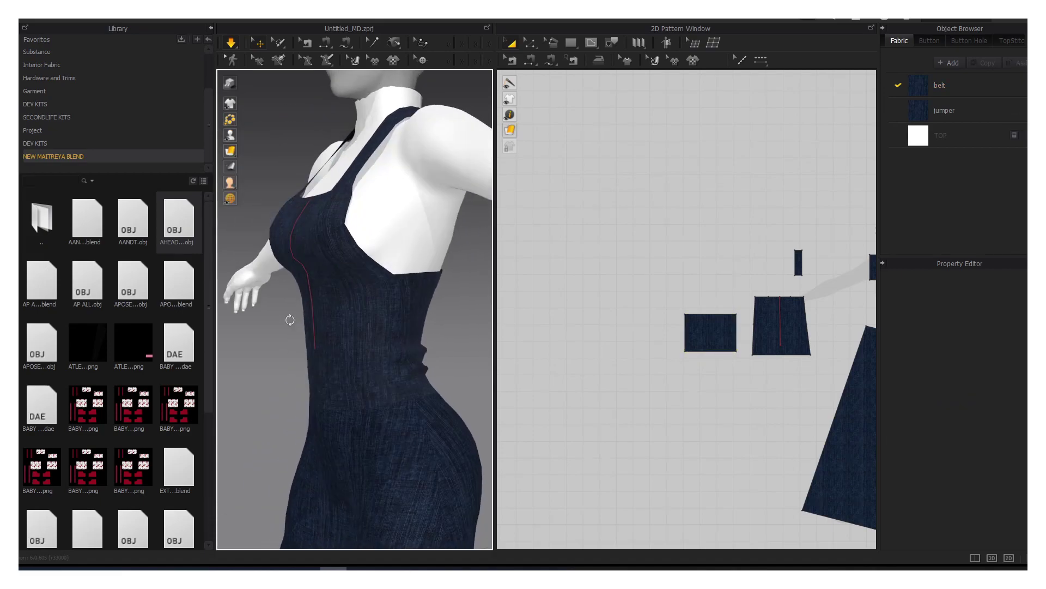
{"action": "scroll", "coordinate": [749, 241], "scroll_direction": "up", "scroll_amount": 5}
Step: Cut the bib along its centre internal line and simulate into a deep V-front
{"action": "right_click", "coordinate": [748, 240]}
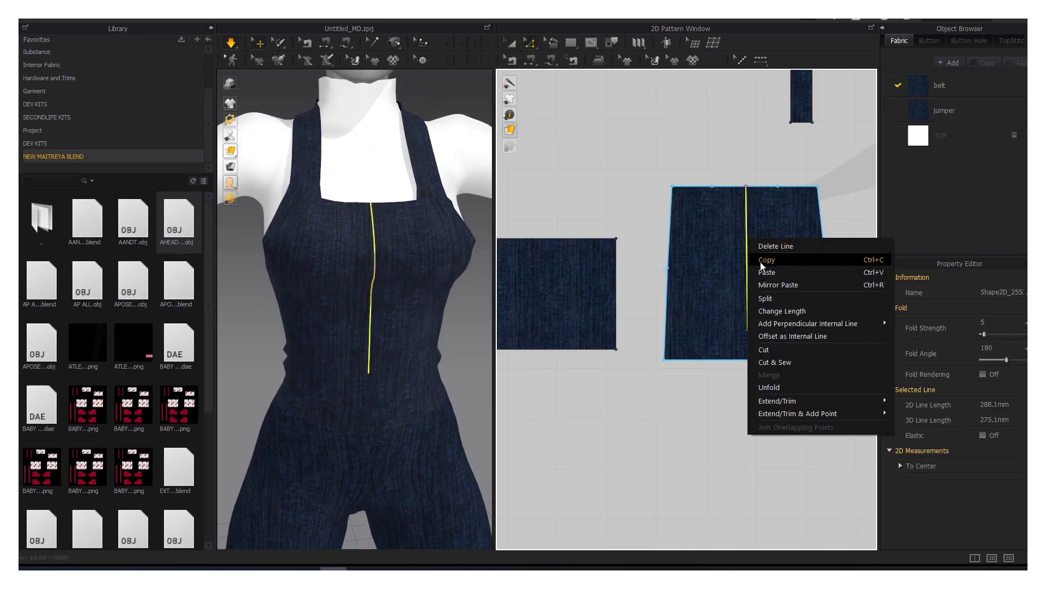
{"action": "left_click", "coordinate": [764, 349]}
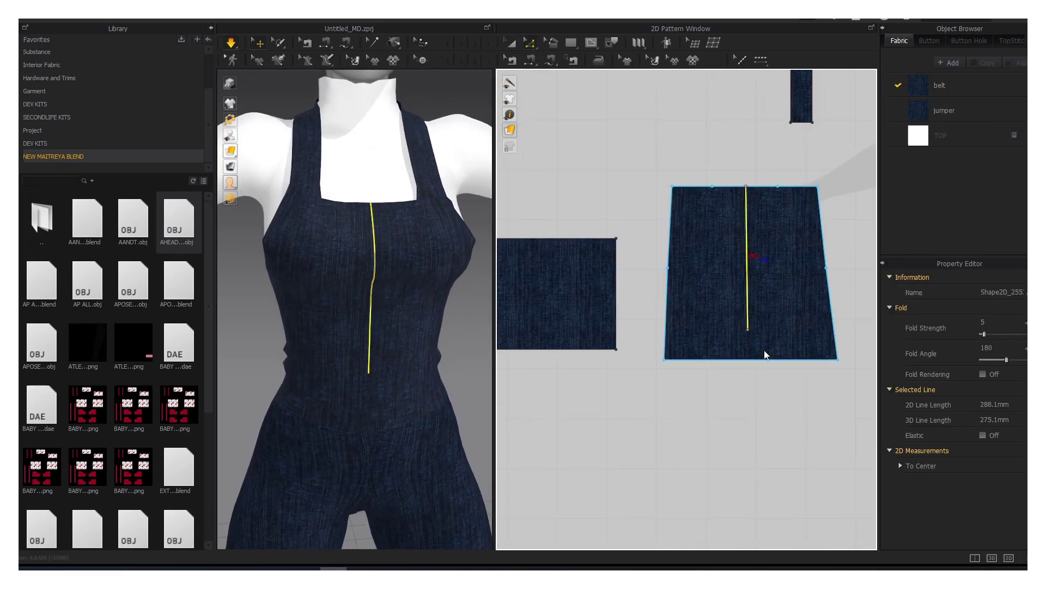
{"action": "left_click", "coordinate": [231, 42]}
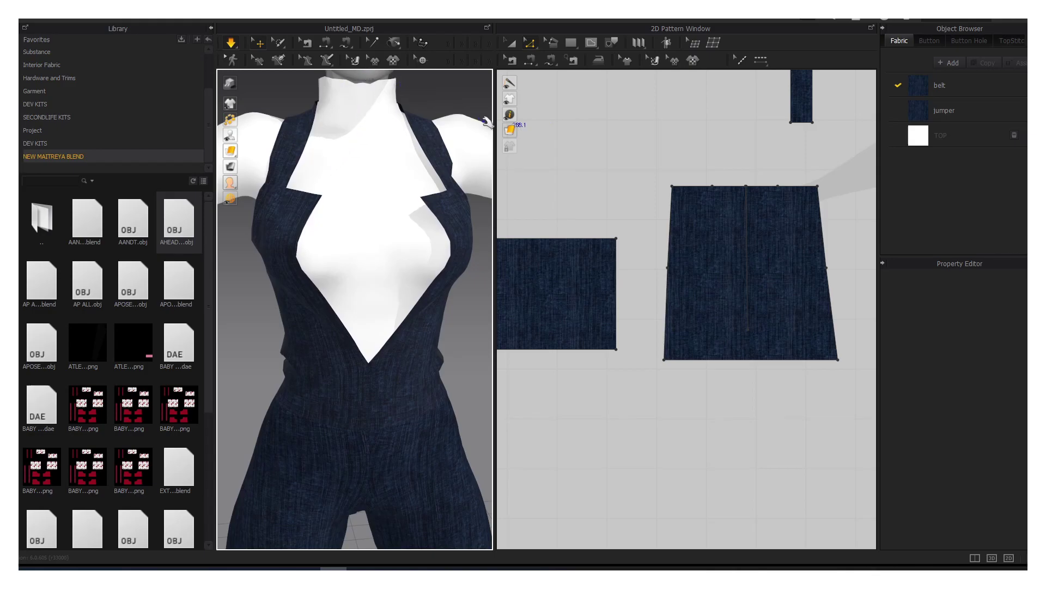
{"action": "left_click_drag", "start_coordinate": [494, 168], "coordinate": [570, 172]}
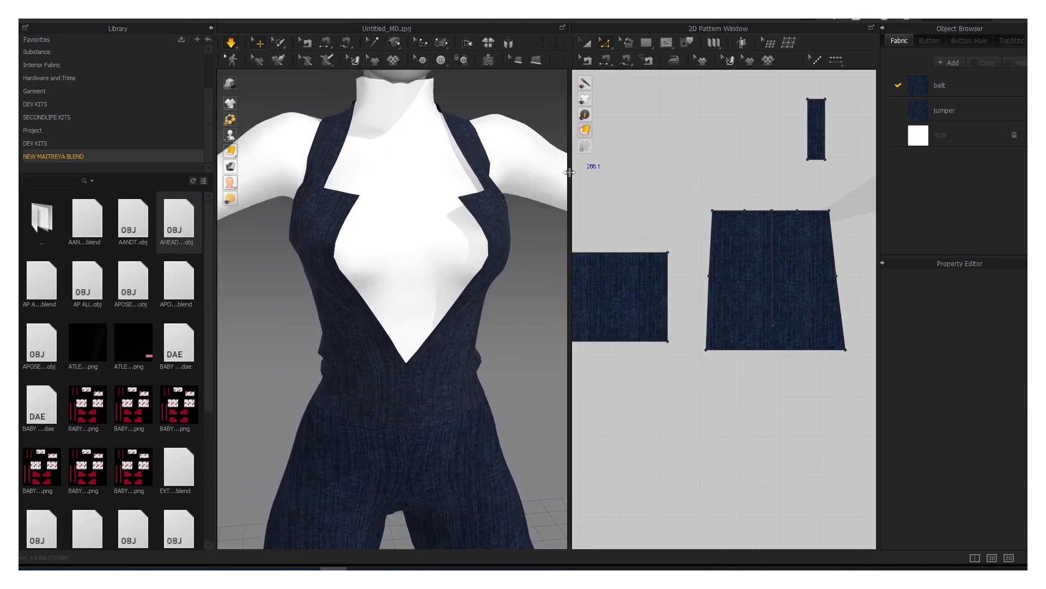
{"action": "left_click", "coordinate": [483, 64]}
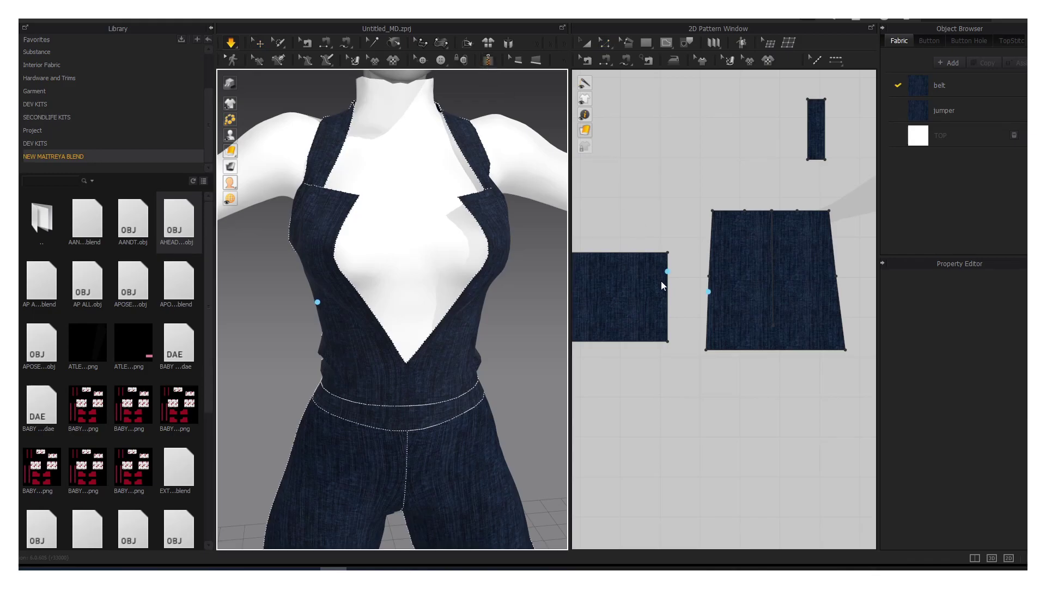
Step: Create a zipper along the V-opening, pull its slider up, and simulate to close it
{"action": "double_click", "coordinate": [771, 299]}
{"action": "scroll", "coordinate": [770, 297], "scroll_direction": "up", "scroll_amount": 5}
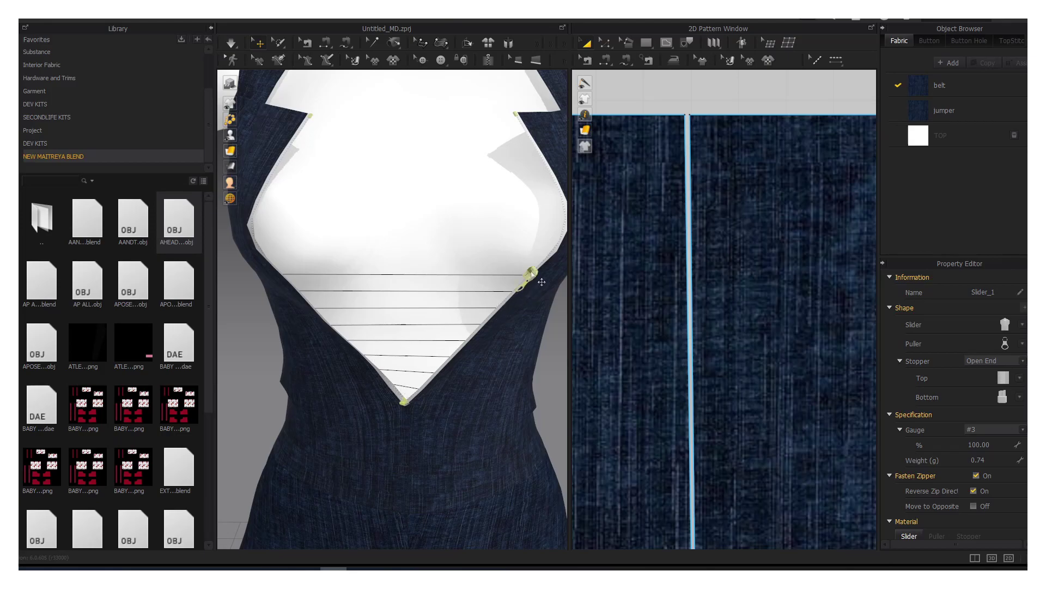
{"action": "left_click", "coordinate": [537, 265]}
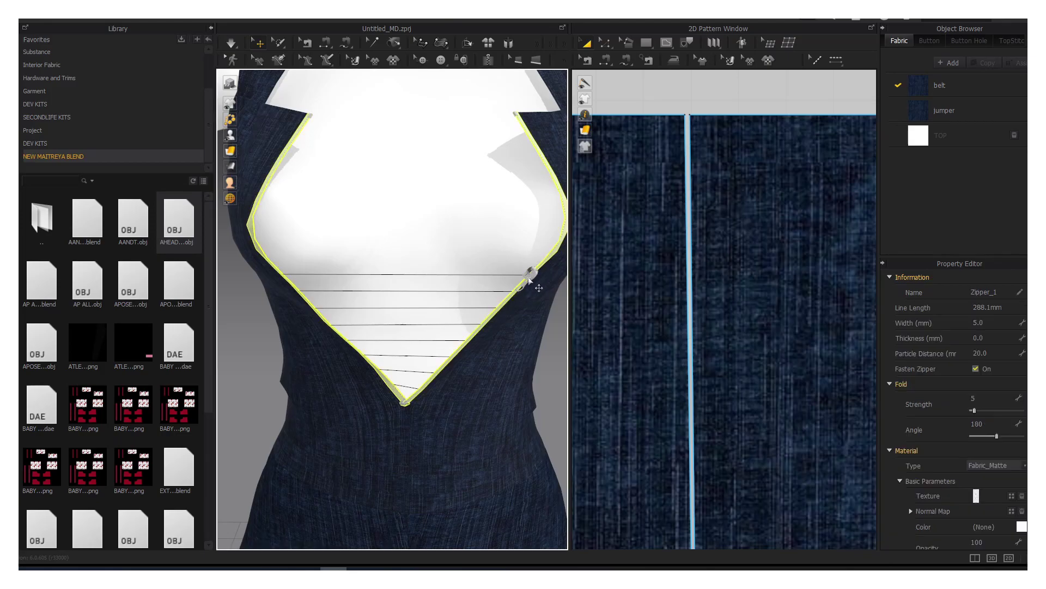
{"action": "left_click", "coordinate": [529, 280]}
{"action": "left_click_drag", "start_coordinate": [531, 277], "coordinate": [544, 239]}
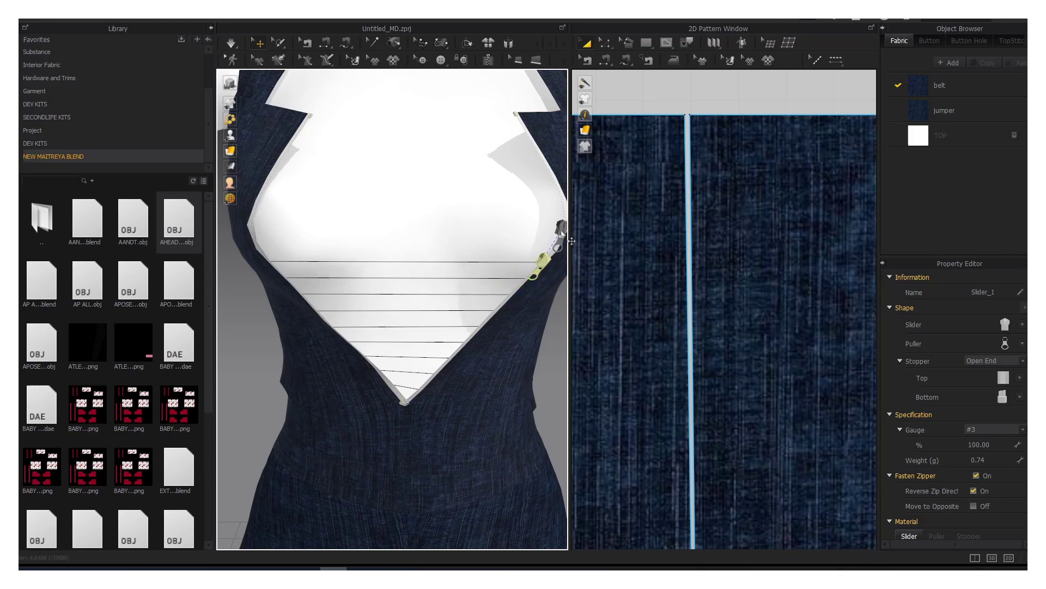
{"action": "left_click", "coordinate": [230, 44]}
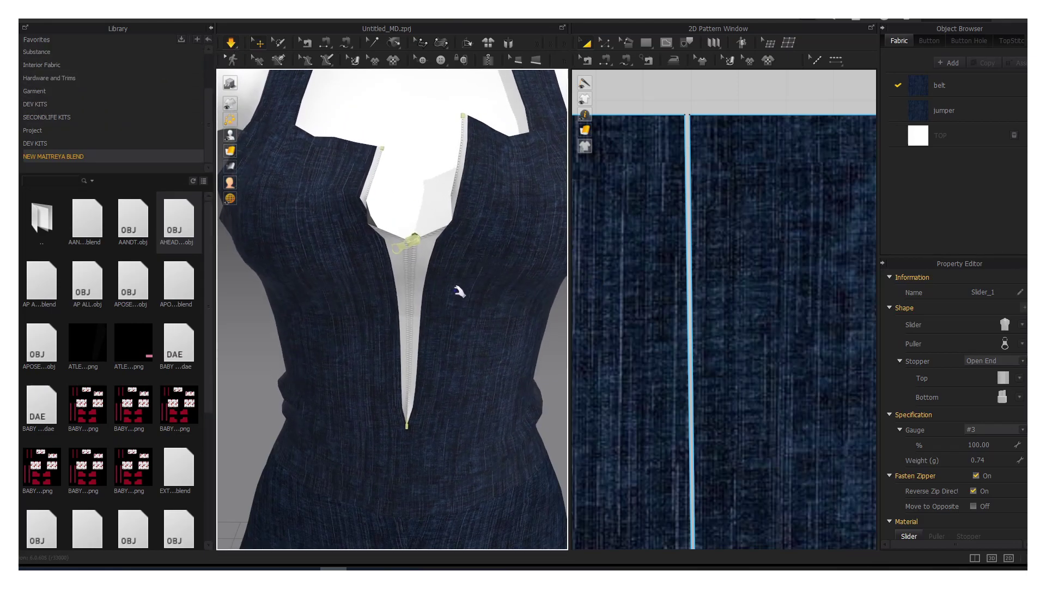
Step: Select the jumper bodice piece and zoom out to look over the V-front opening
{"action": "left_click", "coordinate": [453, 241]}
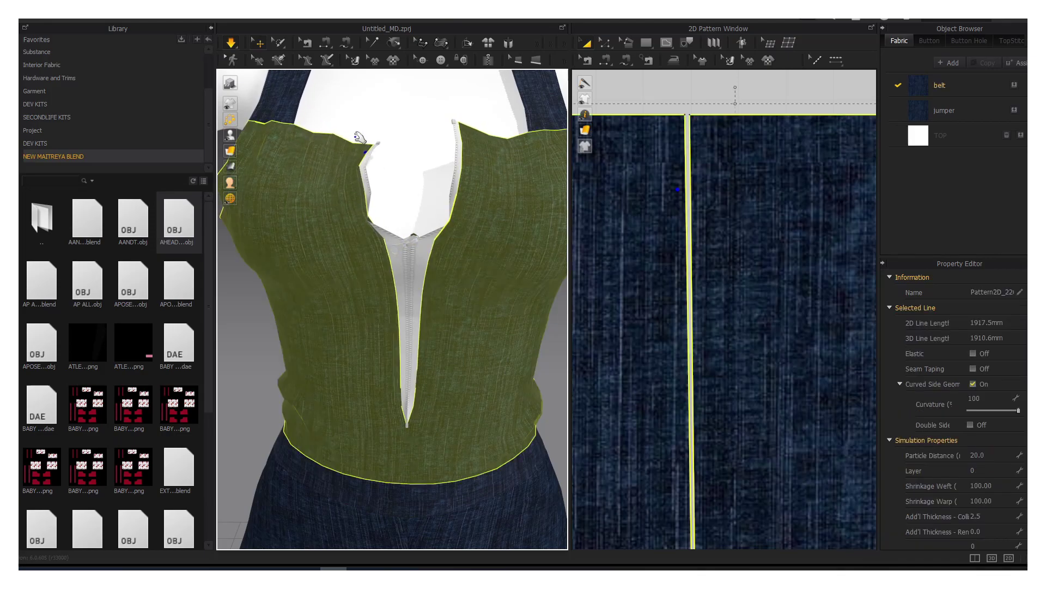
{"action": "scroll", "coordinate": [455, 277], "scroll_direction": "down", "scroll_amount": 2}
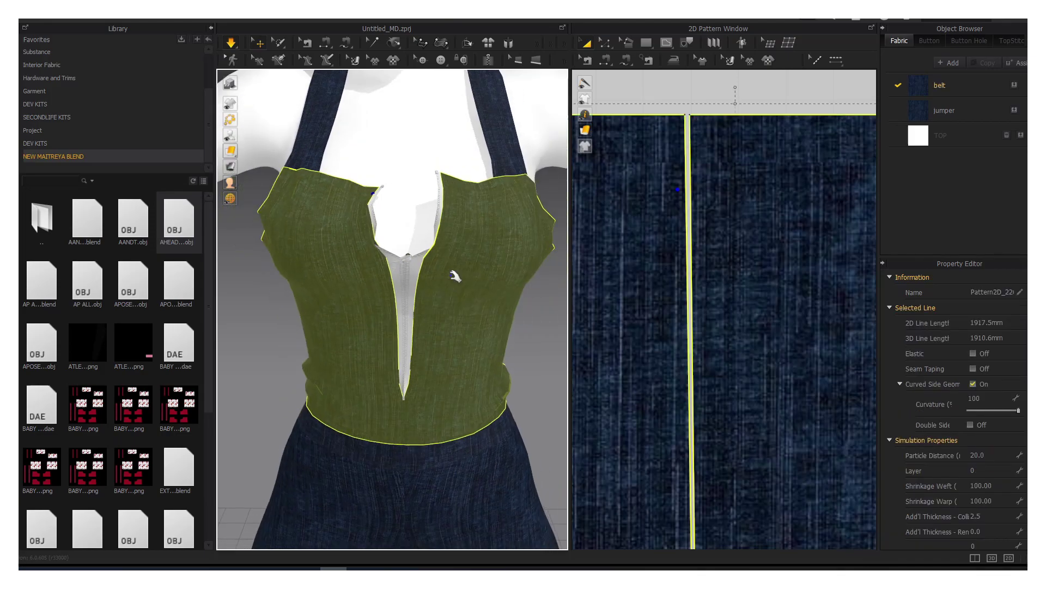
{"action": "scroll", "coordinate": [455, 282], "scroll_direction": "down", "scroll_amount": 1}
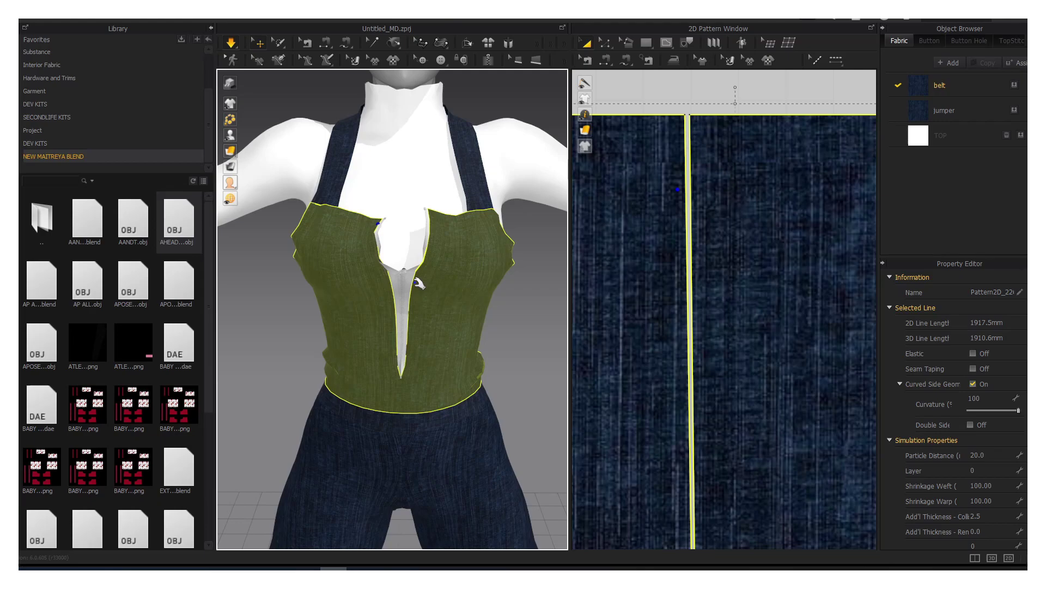
Step: Check the reference photo, then finish a zipper joining both front edges
{"action": "key", "text": "alt+Tab"}
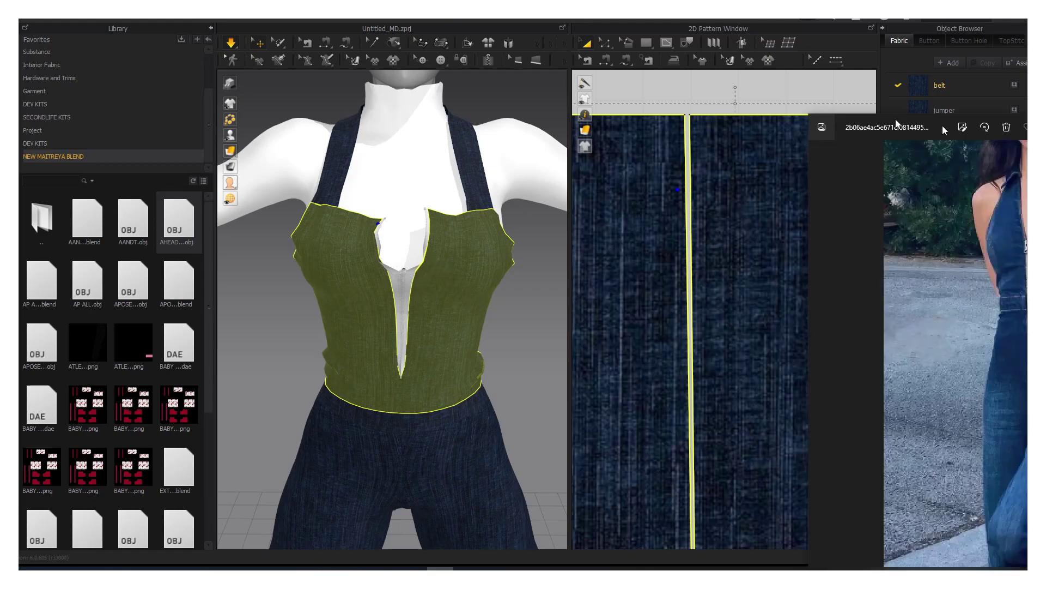
{"action": "key", "text": "alt+Tab"}
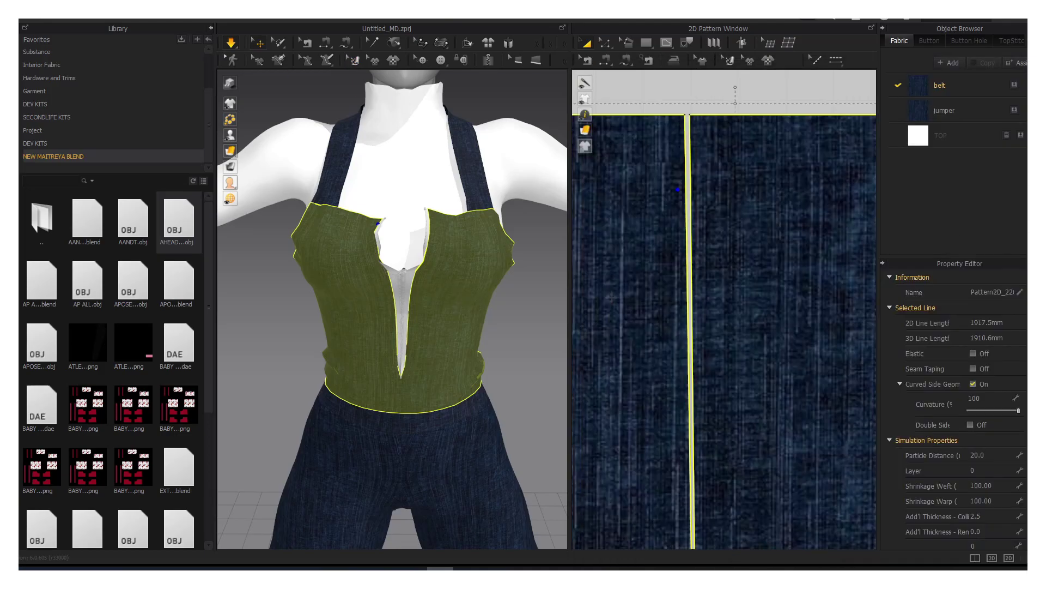
{"action": "left_click", "coordinate": [431, 243]}
{"action": "double_click", "coordinate": [429, 240]}
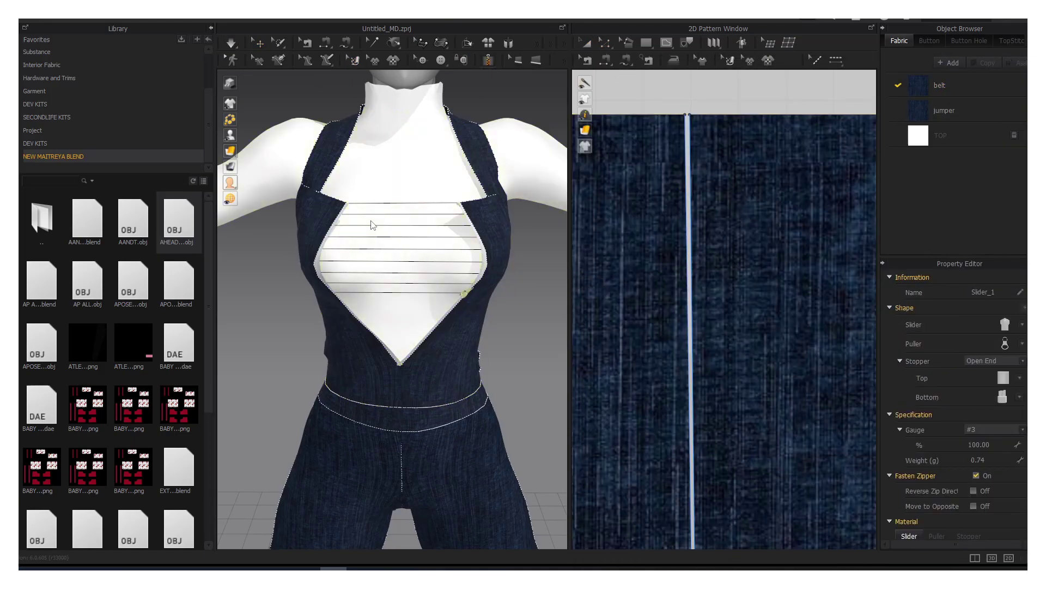
Step: Delete the centre-seam zipper and drag the centre seam line's top end down
{"action": "key", "text": "Escape"}
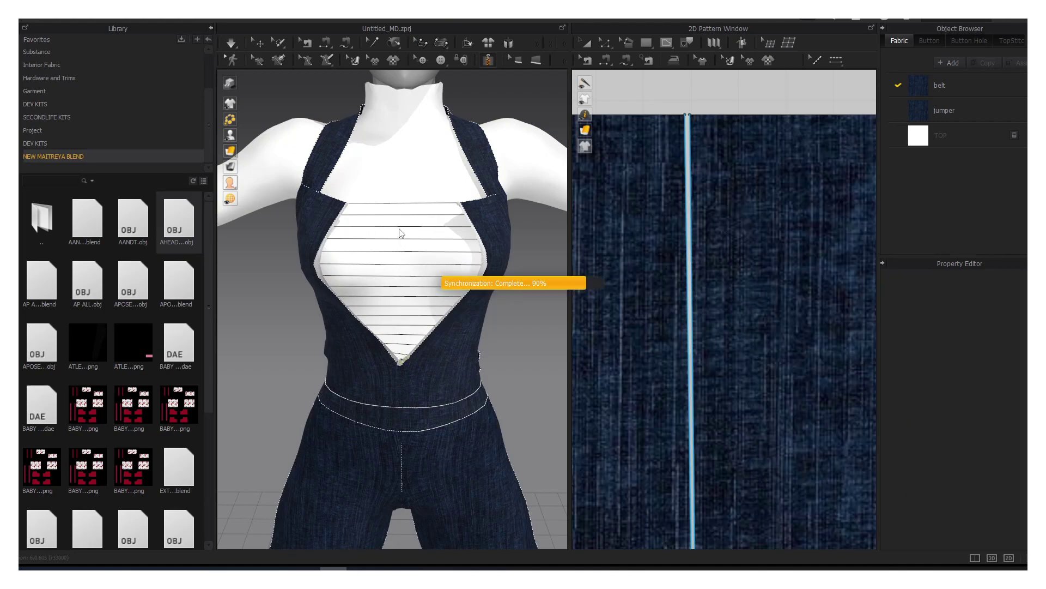
{"action": "scroll", "coordinate": [761, 218], "scroll_direction": "down", "scroll_amount": 5}
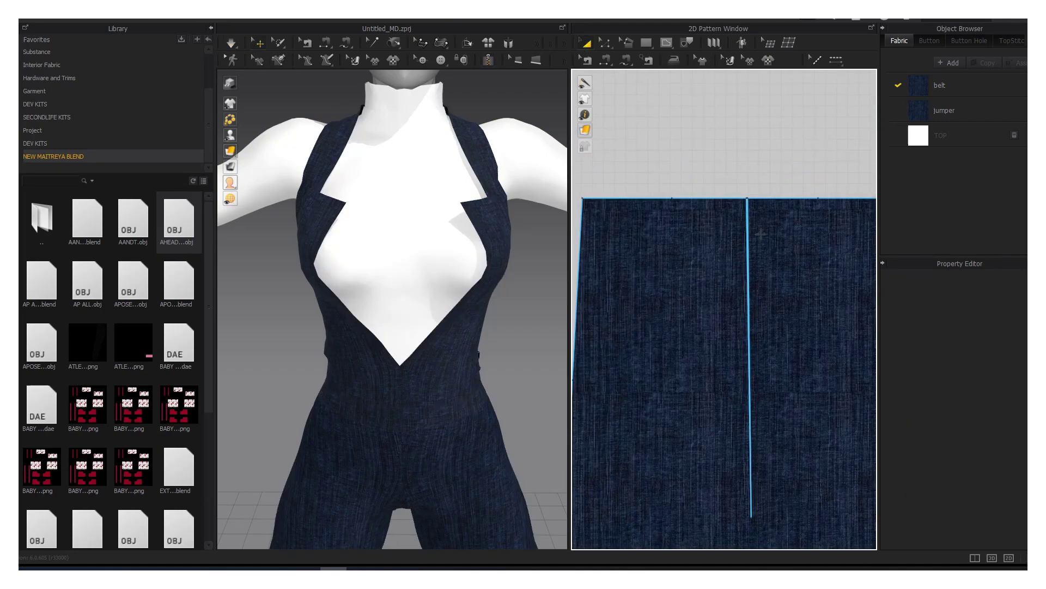
{"action": "left_click", "coordinate": [752, 233]}
{"action": "key", "text": "Delete"}
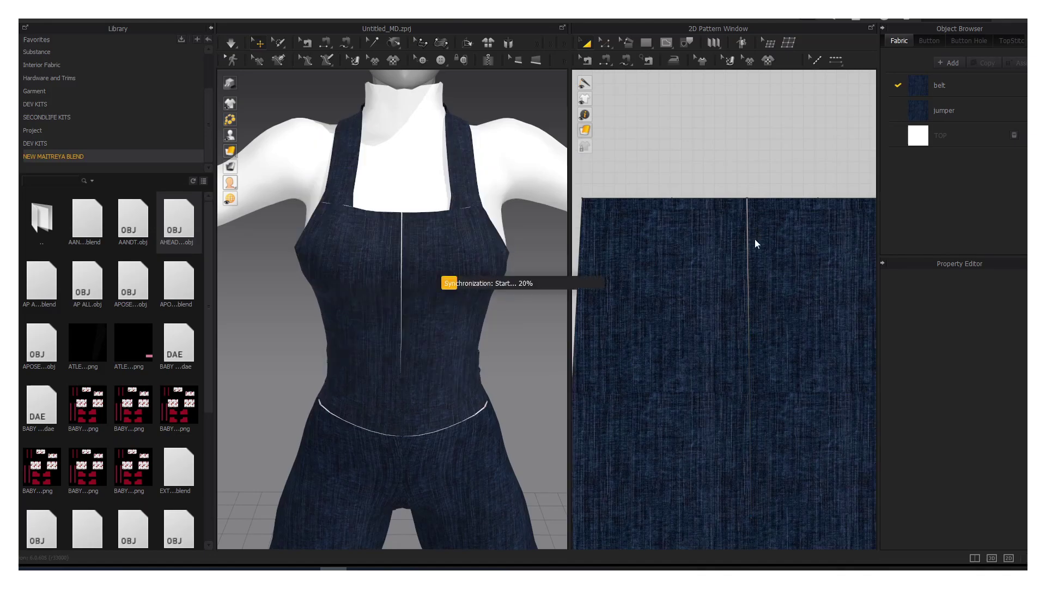
{"action": "left_click", "coordinate": [748, 240]}
{"action": "mouse_move", "coordinate": [750, 186]}
{"action": "left_mouse_down"}
{"action": "mouse_move", "coordinate": [749, 256]}
{"action": "mouse_move", "coordinate": [749, 198]}
{"action": "left_mouse_up"}
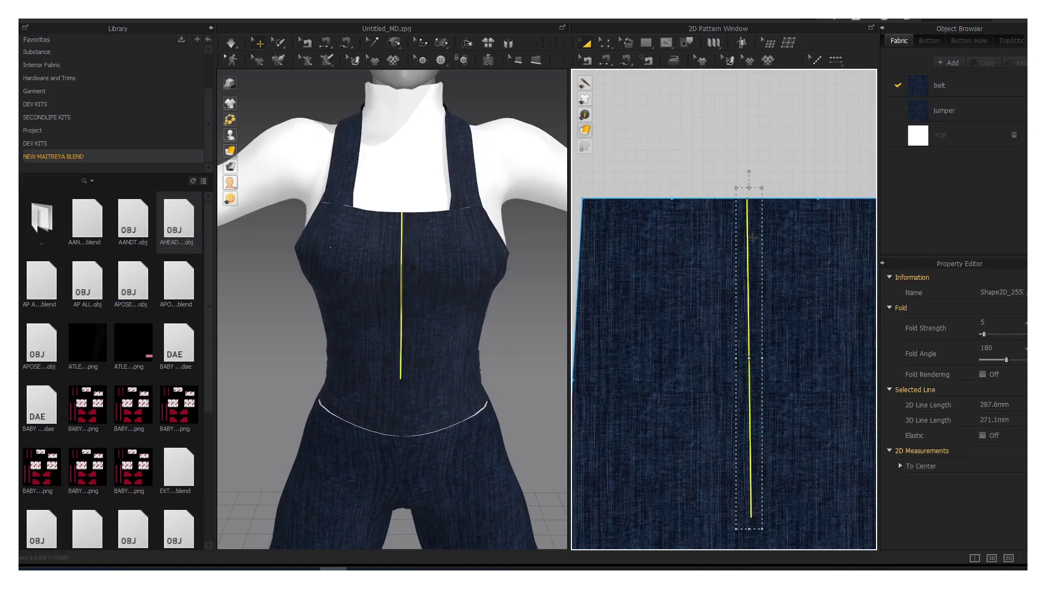
Step: Undo the seam-line edit so the centre seam runs full length again
{"action": "key", "text": "z"}
{"action": "right_click", "coordinate": [747, 225]}
{"action": "left_click", "coordinate": [722, 331]}
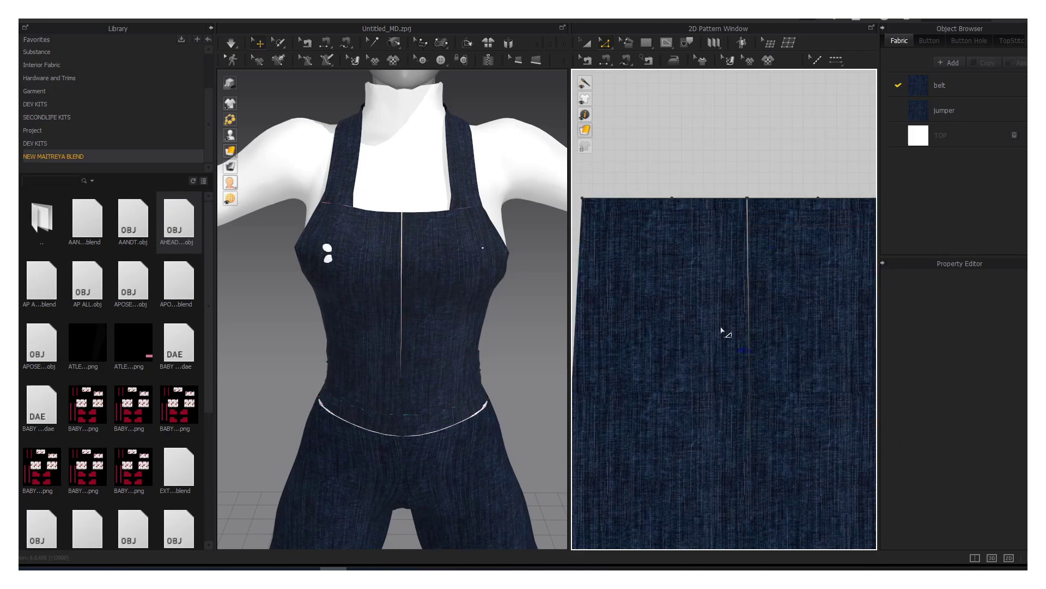
{"action": "right_click", "coordinate": [673, 203]}
{"action": "left_click", "coordinate": [730, 222]}
{"action": "scroll", "coordinate": [729, 221], "scroll_direction": "down", "scroll_amount": 3}
Step: Move both shoulder strap pieces further left in the 2D pattern layout
{"action": "left_click", "coordinate": [754, 125]}
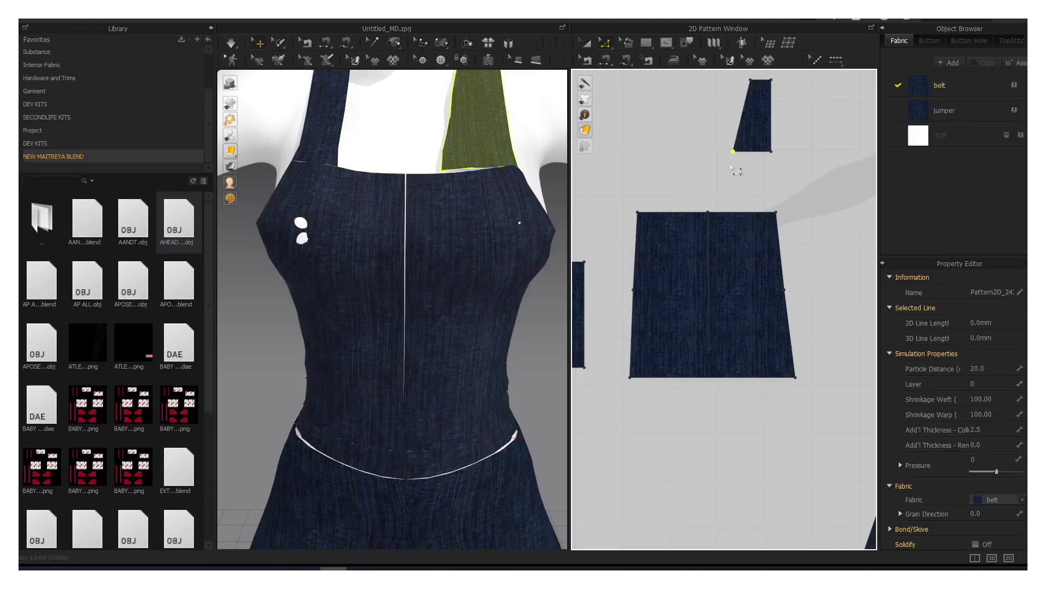
{"action": "scroll", "coordinate": [785, 163], "scroll_direction": "down", "scroll_amount": 2}
{"action": "scroll", "coordinate": [681, 238], "scroll_direction": "down", "scroll_amount": 2}
{"action": "right_click_drag", "start_coordinate": [681, 239], "coordinate": [805, 241]}
{"action": "left_click", "coordinate": [828, 235]}
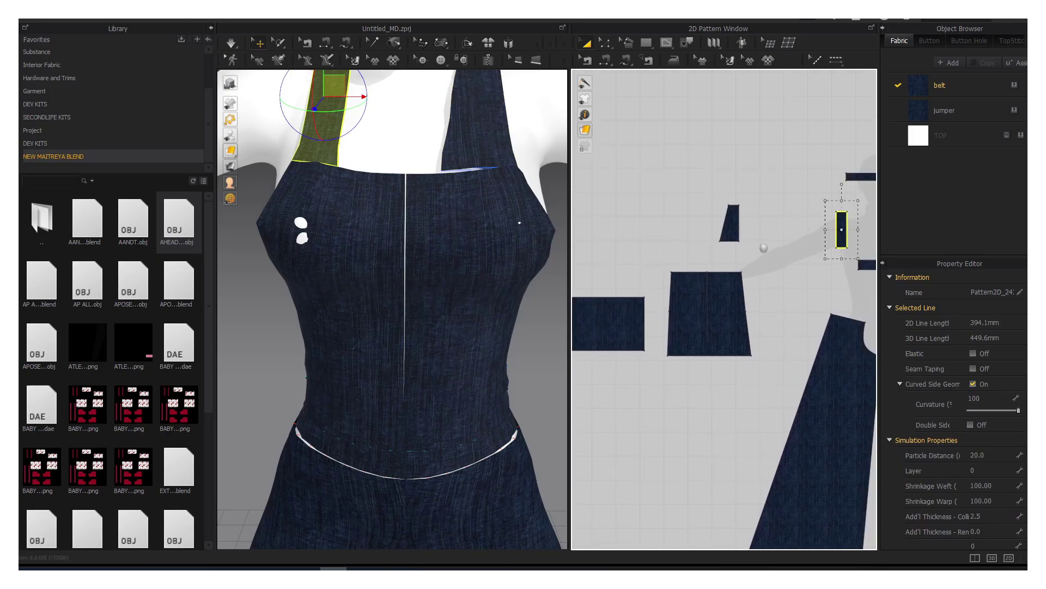
{"action": "left_click_drag", "start_coordinate": [833, 247], "coordinate": [658, 248]}
{"action": "scroll", "coordinate": [659, 248], "scroll_direction": "up", "scroll_amount": 3}
Step: Drag both straps' bottom corners outward into trapezoids widening toward the bottom
{"action": "key", "text": "z"}
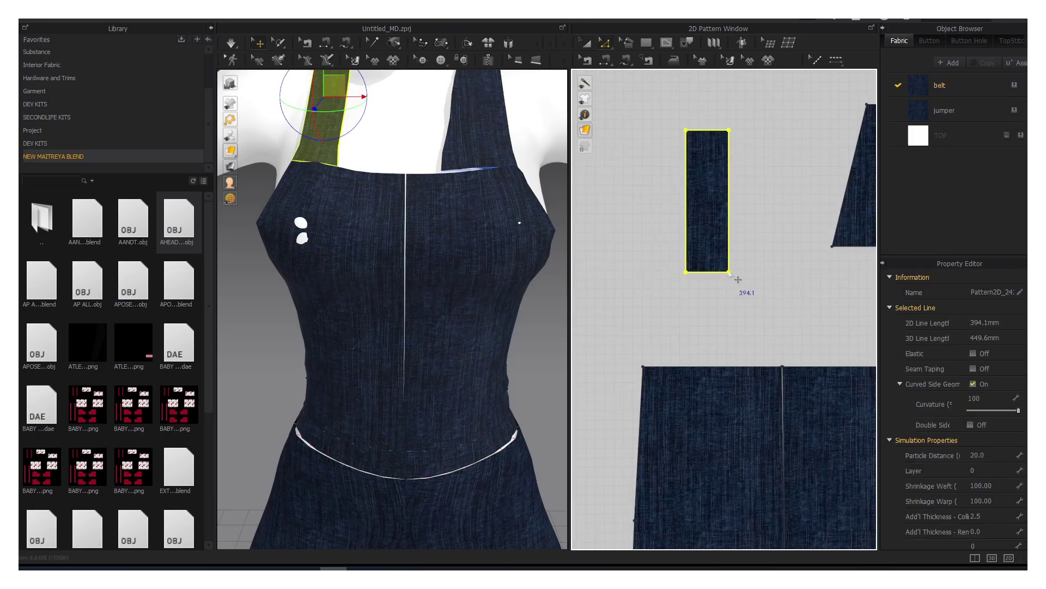
{"action": "left_click_drag", "start_coordinate": [725, 273], "coordinate": [744, 281]}
{"action": "right_click_drag", "start_coordinate": [710, 286], "coordinate": [656, 290]}
{"action": "left_click_drag", "start_coordinate": [807, 257], "coordinate": [840, 258]}
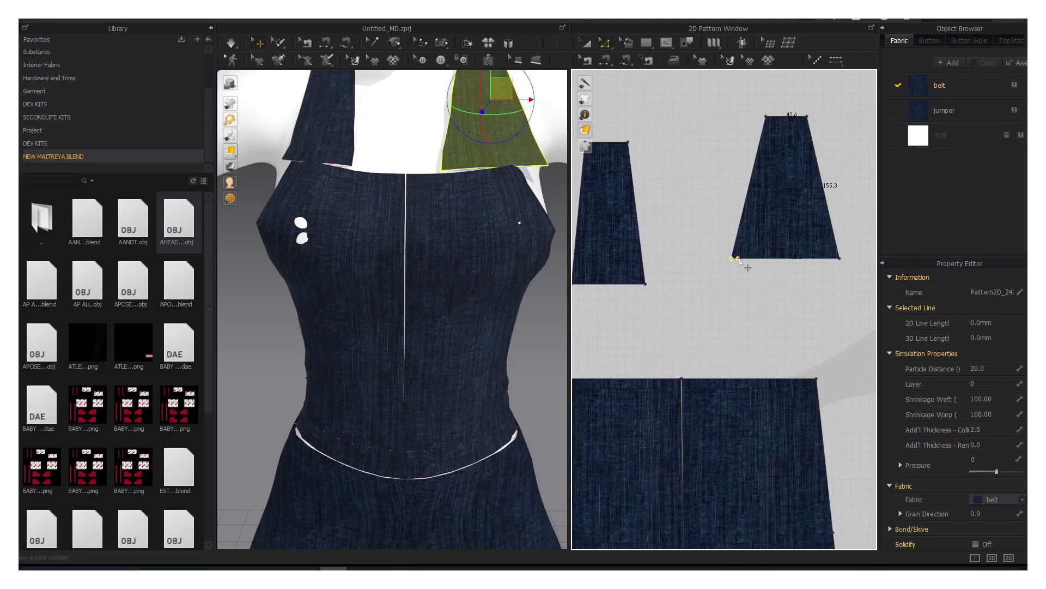
{"action": "left_click_drag", "start_coordinate": [732, 258], "coordinate": [749, 257]}
{"action": "right_click_drag", "start_coordinate": [709, 305], "coordinate": [733, 302]}
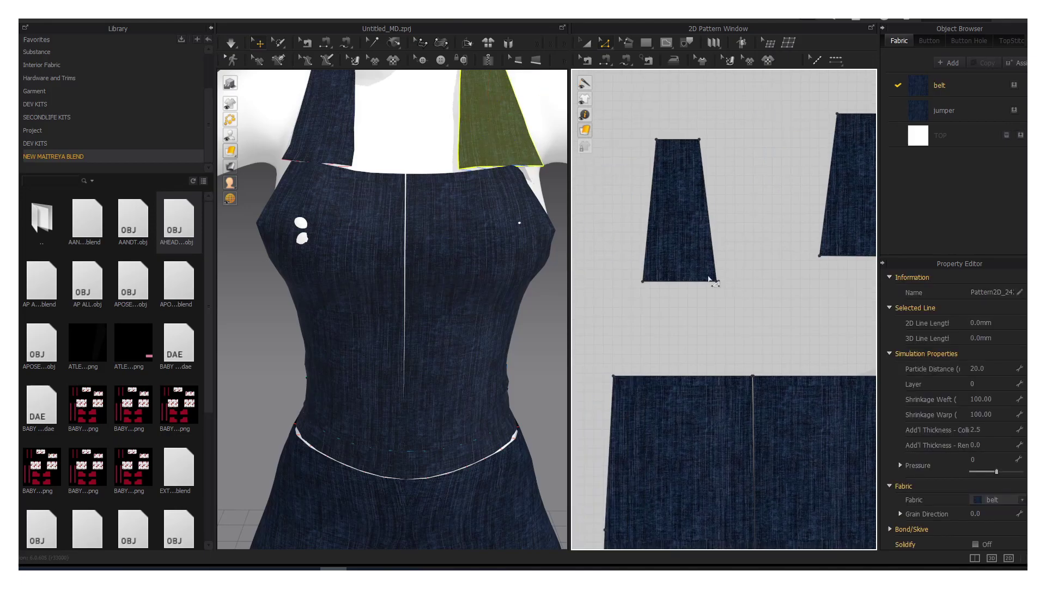
{"action": "left_click_drag", "start_coordinate": [670, 283], "coordinate": [678, 280]}
{"action": "left_click_drag", "start_coordinate": [605, 283], "coordinate": [595, 281]}
Step: Delete the strap's existing bottom seam
{"action": "key", "text": "b"}
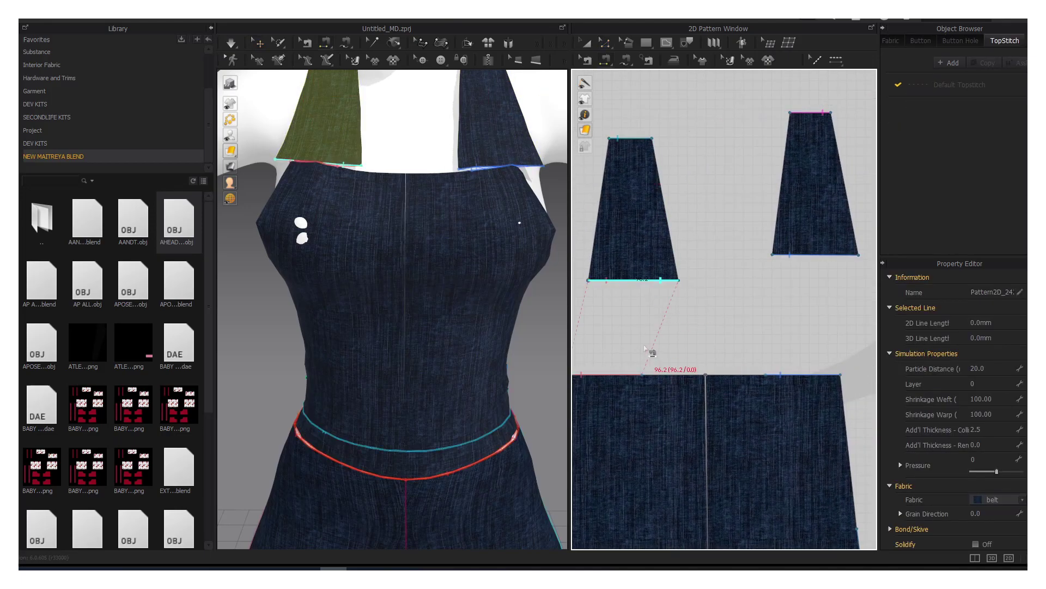
{"action": "right_click", "coordinate": [624, 280]}
{"action": "left_click", "coordinate": [655, 317]}
Step: Sew the strap's bottom edge to the bodice top and simulate the drape
{"action": "key", "text": "n"}
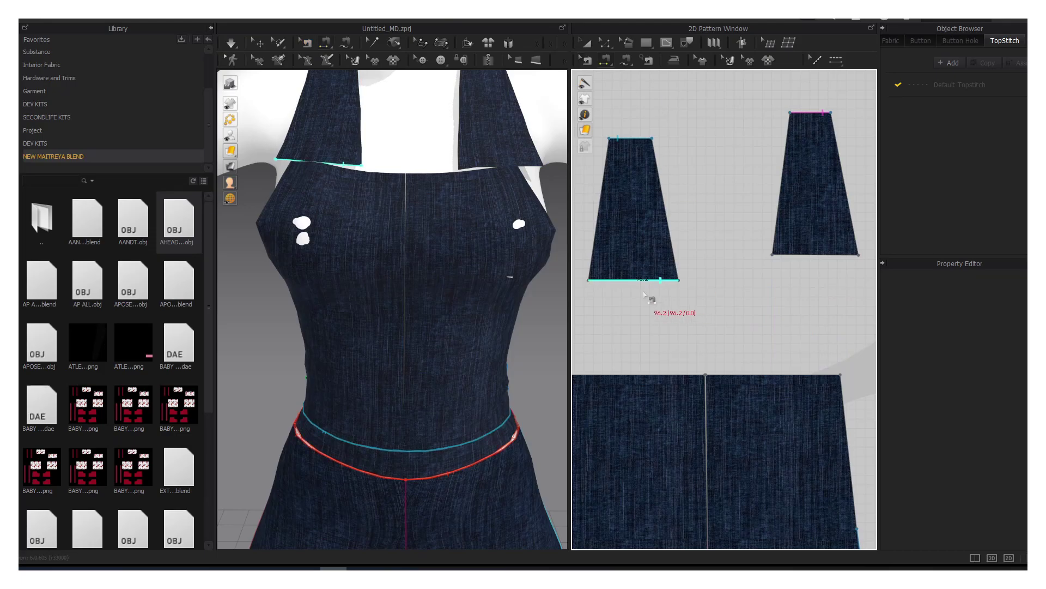
{"action": "scroll", "coordinate": [681, 273], "scroll_direction": "up", "scroll_amount": 3}
{"action": "left_click", "coordinate": [725, 188]}
{"action": "left_click", "coordinate": [744, 281]}
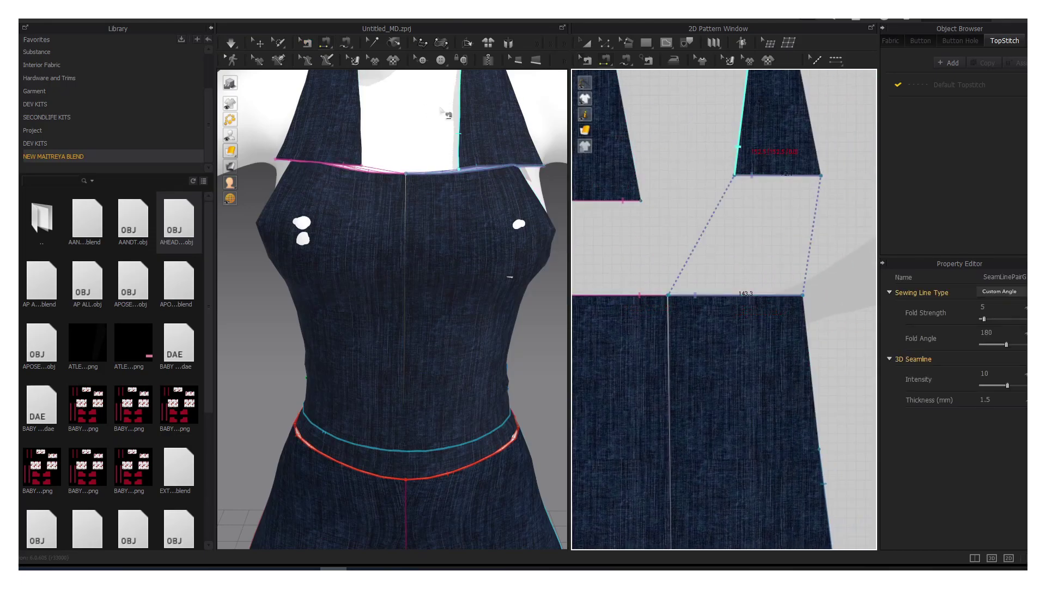
{"action": "key", "text": "a"}
{"action": "key", "text": "space"}
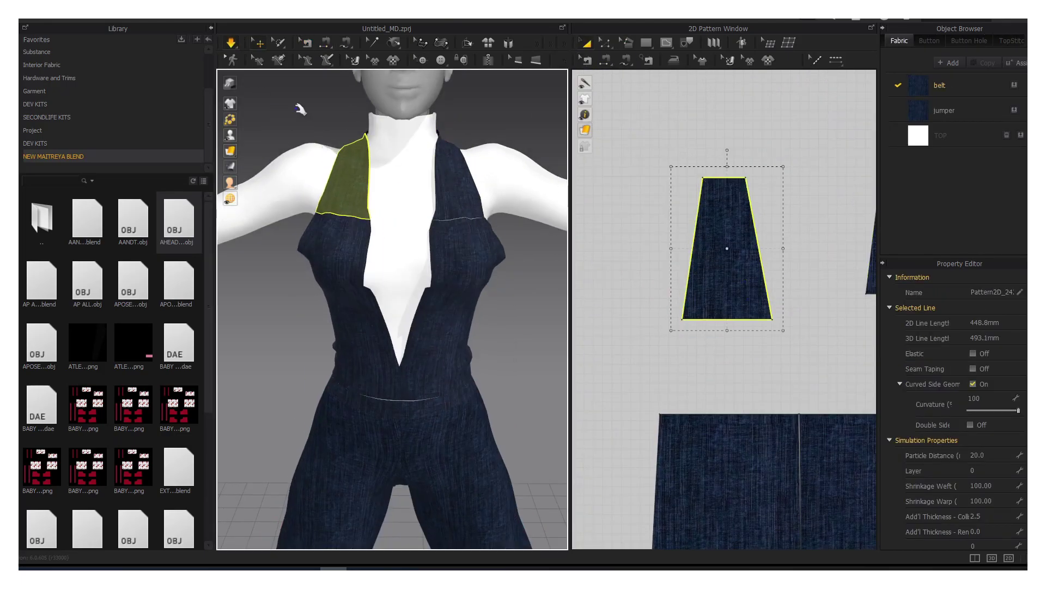
{"action": "key", "text": "alt+Tab"}
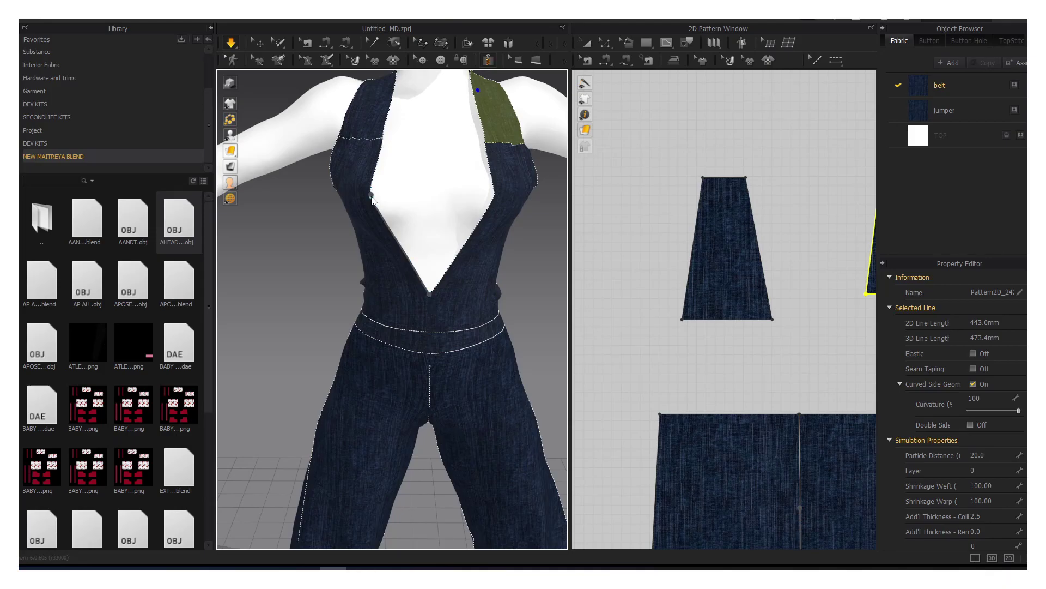
Step: Create a zipper along the V-front opening and simulate it closed
{"action": "scroll", "coordinate": [502, 299], "scroll_direction": "up", "scroll_amount": 2}
{"action": "scroll", "coordinate": [452, 348], "scroll_direction": "up", "scroll_amount": 1}
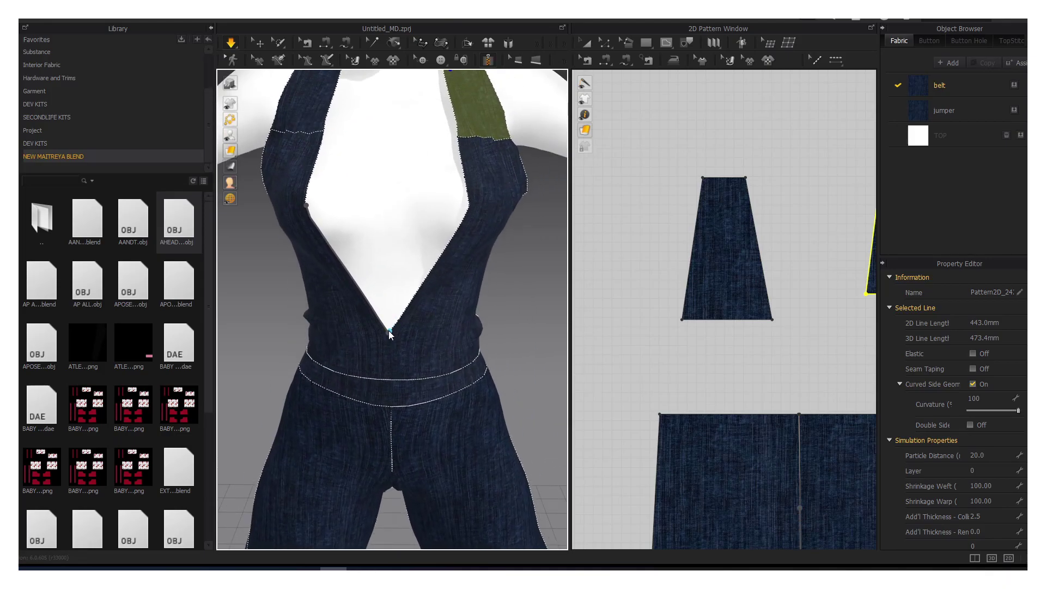
{"action": "key", "text": "Return"}
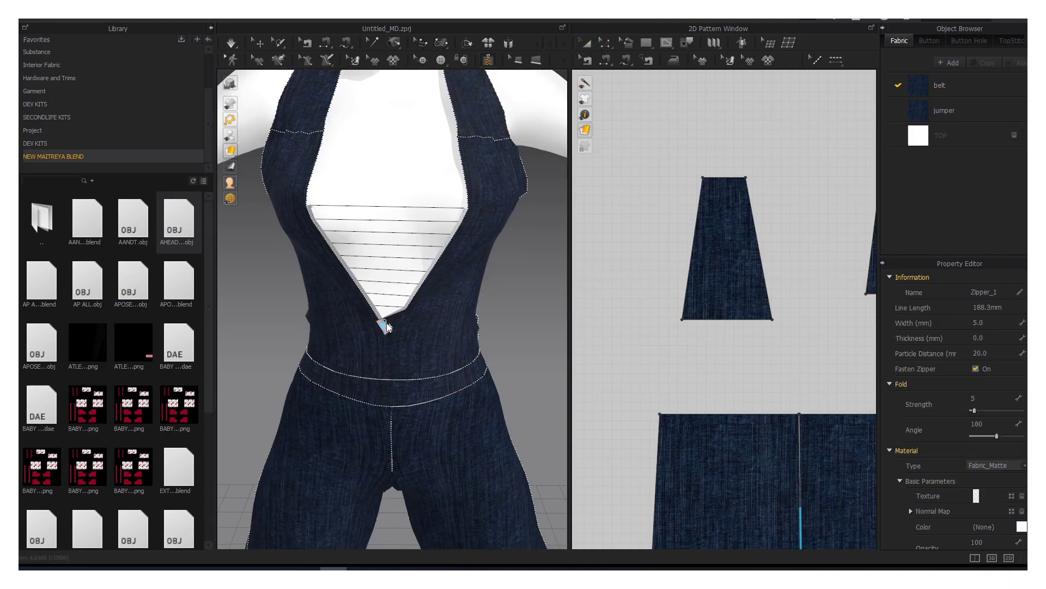
{"action": "key", "text": "space"}
Step: Turn on Reverse Zip Direction for Slider_1 and re-simulate the zipper
{"action": "left_click", "coordinate": [396, 338]}
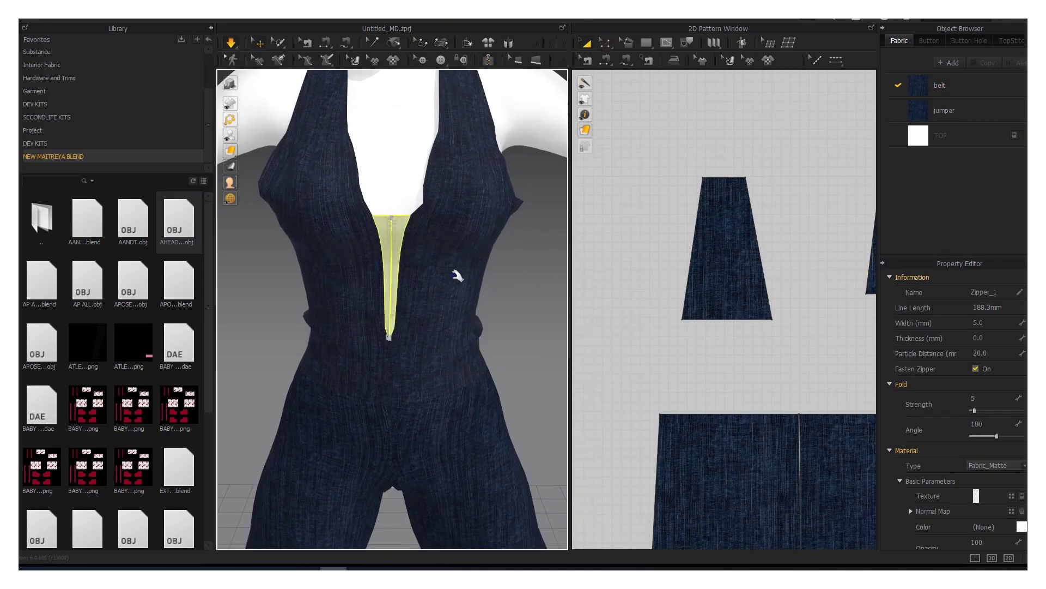
{"action": "left_click", "coordinate": [385, 326]}
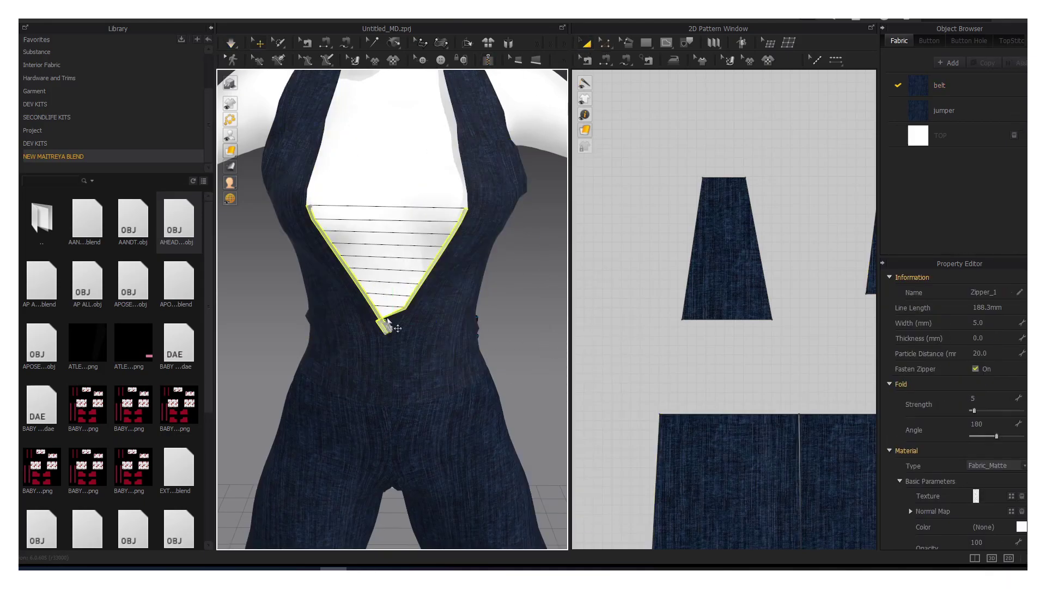
{"action": "scroll", "coordinate": [392, 338], "scroll_direction": "up", "scroll_amount": 2}
{"action": "scroll", "coordinate": [374, 349], "scroll_direction": "up", "scroll_amount": 3}
{"action": "left_click", "coordinate": [974, 491]}
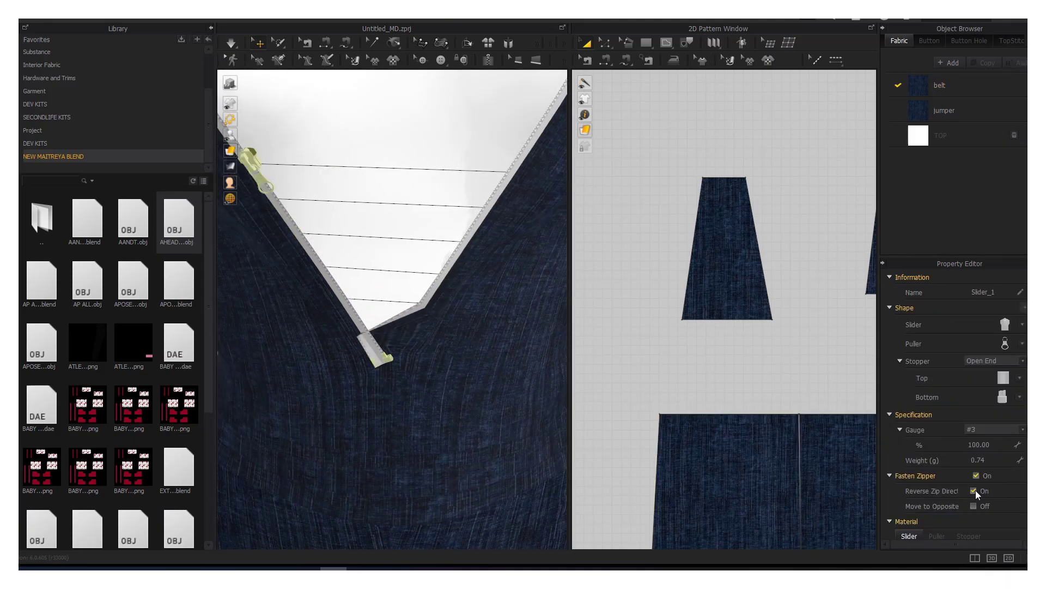
{"action": "scroll", "coordinate": [381, 273], "scroll_direction": "down", "scroll_amount": 5}
{"action": "key", "text": "space"}
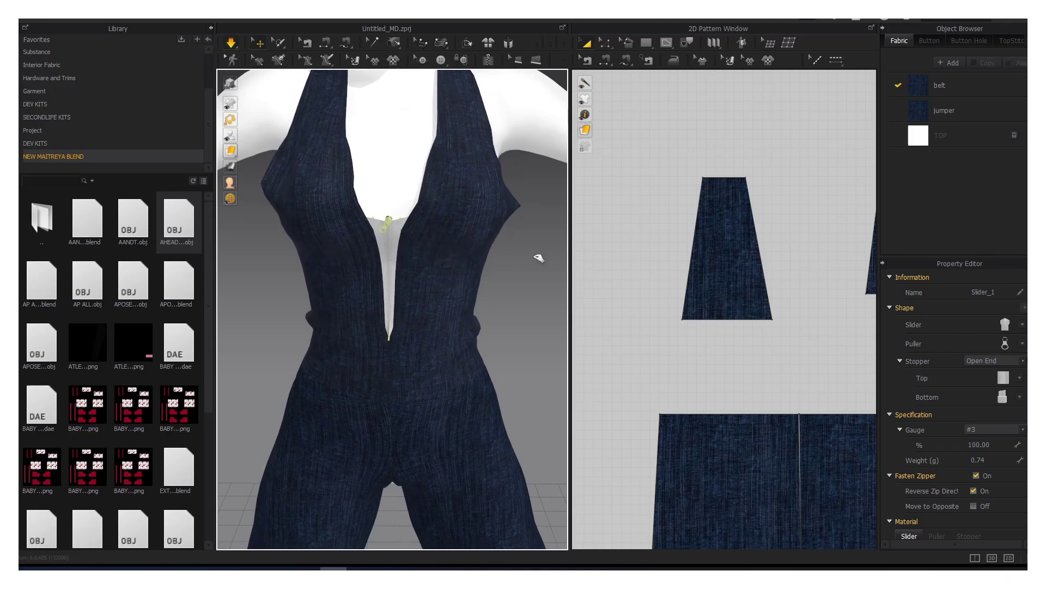
{"action": "left_click", "coordinate": [451, 208]}
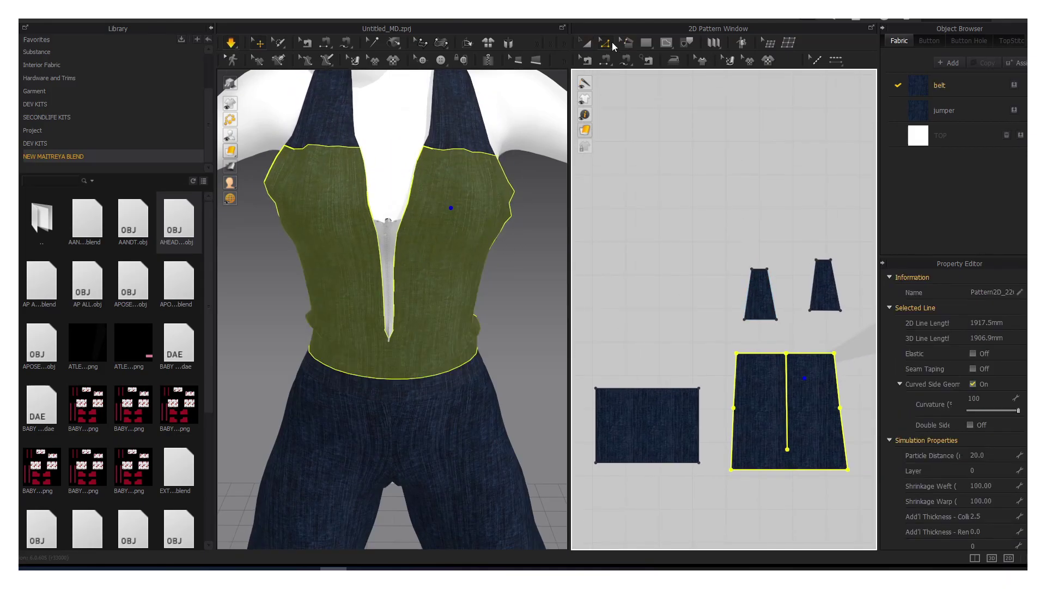
Step: Select corner, outline and single points on the jumper pattern in Edit Pattern mode
{"action": "scroll", "coordinate": [783, 324], "scroll_direction": "up", "scroll_amount": 5}
{"action": "key", "text": "z"}
{"action": "left_click", "coordinate": [684, 304]}
{"action": "scroll", "coordinate": [691, 307], "scroll_direction": "down", "scroll_amount": 3}
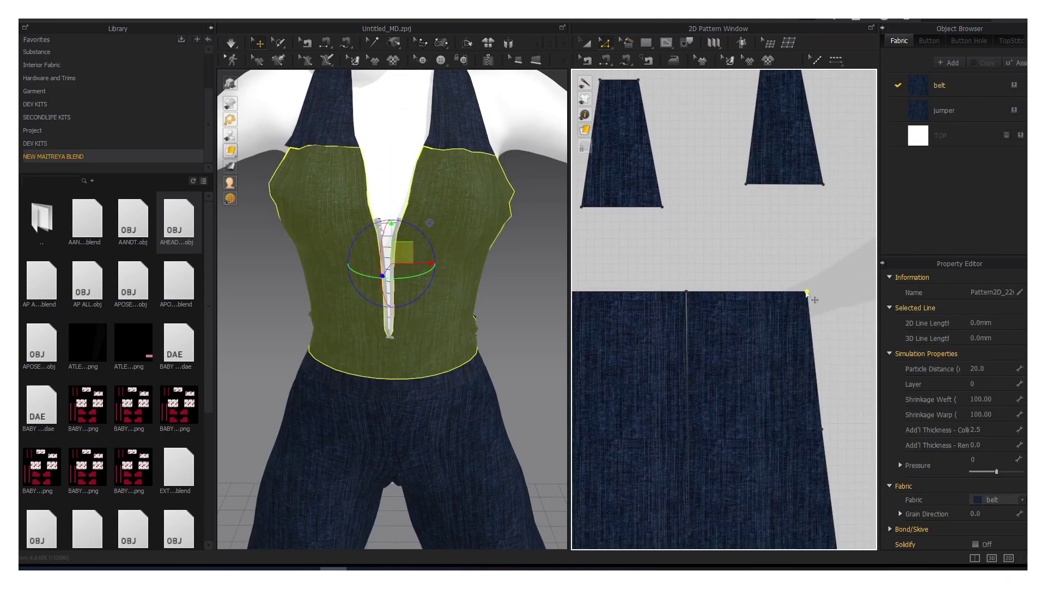
{"action": "left_click", "coordinate": [618, 289]}
{"action": "left_click", "coordinate": [606, 357]}
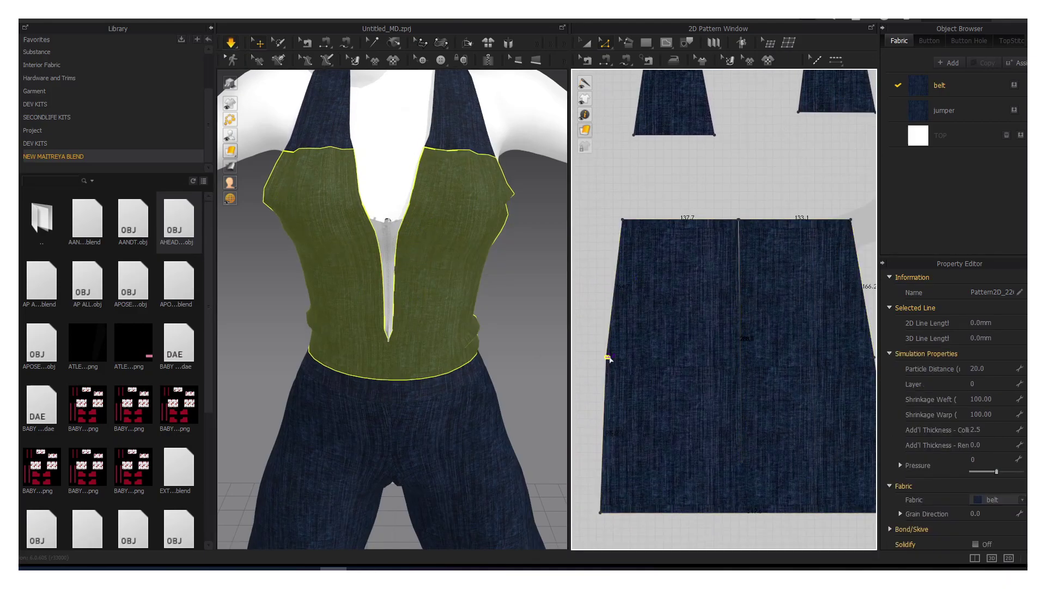
{"action": "right_click_drag", "start_coordinate": [792, 342], "coordinate": [748, 327]}
Step: Orbit around the model to inspect the zipper, then select its slider
{"action": "mouse_move", "coordinate": [353, 270]}
{"action": "right_mouse_down"}
{"action": "mouse_move", "coordinate": [731, 271]}
{"action": "mouse_move", "coordinate": [502, 269]}
{"action": "right_mouse_up"}
{"action": "left_click", "coordinate": [451, 245]}
{"action": "left_click", "coordinate": [400, 192]}
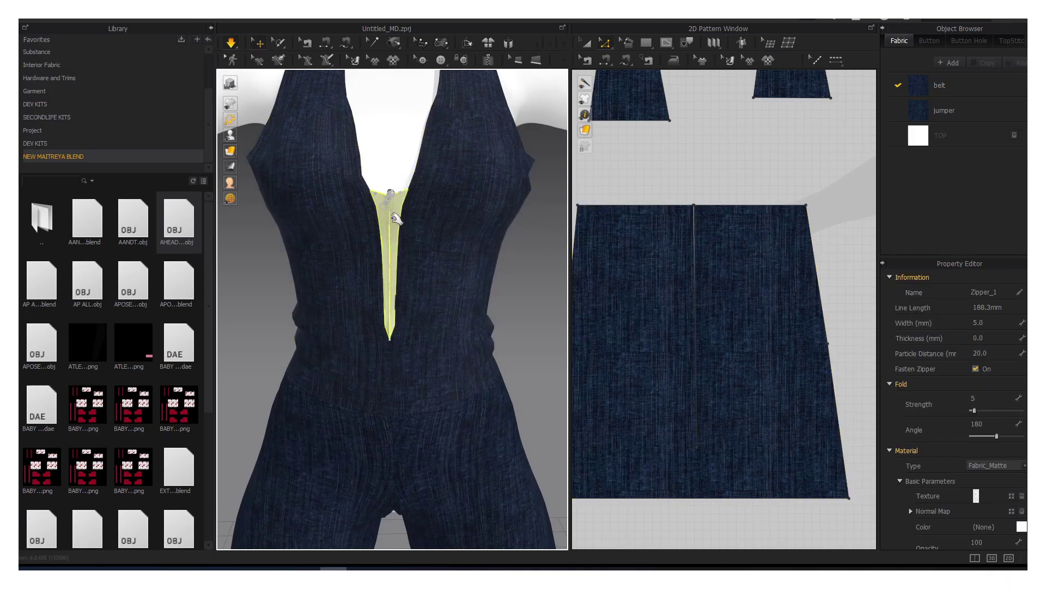
{"action": "right_click_drag", "start_coordinate": [433, 231], "coordinate": [415, 206]}
{"action": "right_click_drag", "start_coordinate": [503, 288], "coordinate": [388, 206]}
{"action": "left_click", "coordinate": [388, 205]}
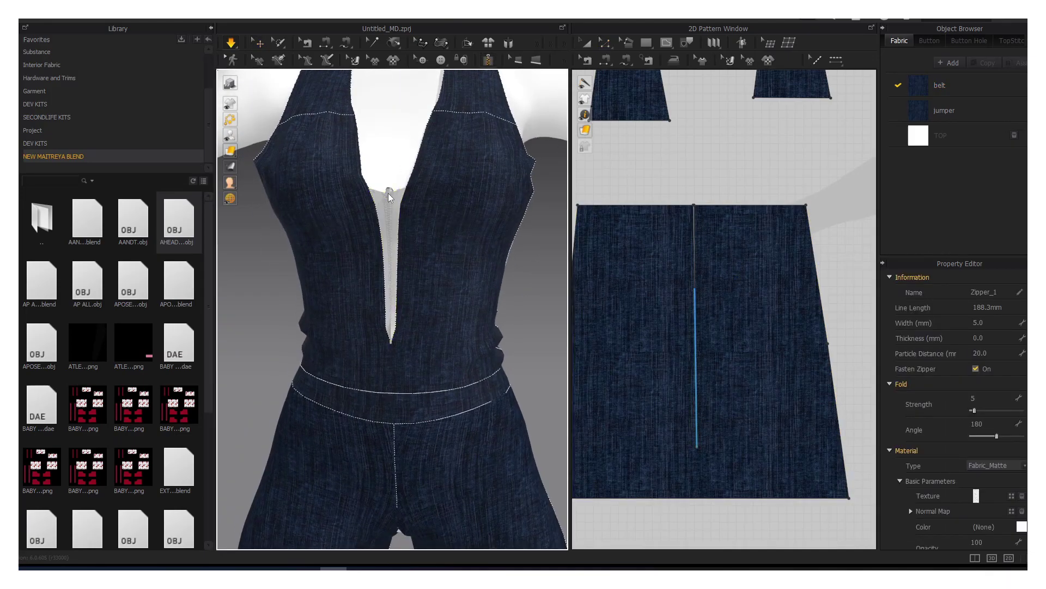
{"action": "scroll", "coordinate": [386, 210], "scroll_direction": "up", "scroll_amount": 3}
{"action": "left_click", "coordinate": [384, 131]}
Step: Give the zipper puller a grey material colour
{"action": "right_click", "coordinate": [378, 135]}
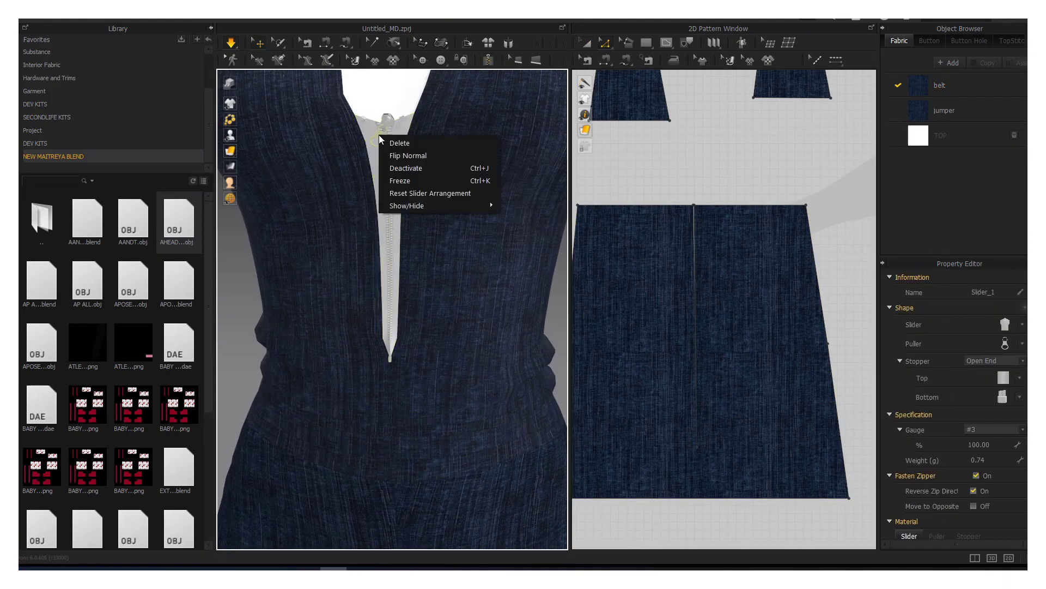
{"action": "key", "text": "Escape"}
{"action": "scroll", "coordinate": [994, 456], "scroll_direction": "down", "scroll_amount": 3}
{"action": "scroll", "coordinate": [994, 455], "scroll_direction": "down", "scroll_amount": 2}
{"action": "left_click", "coordinate": [1011, 455]}
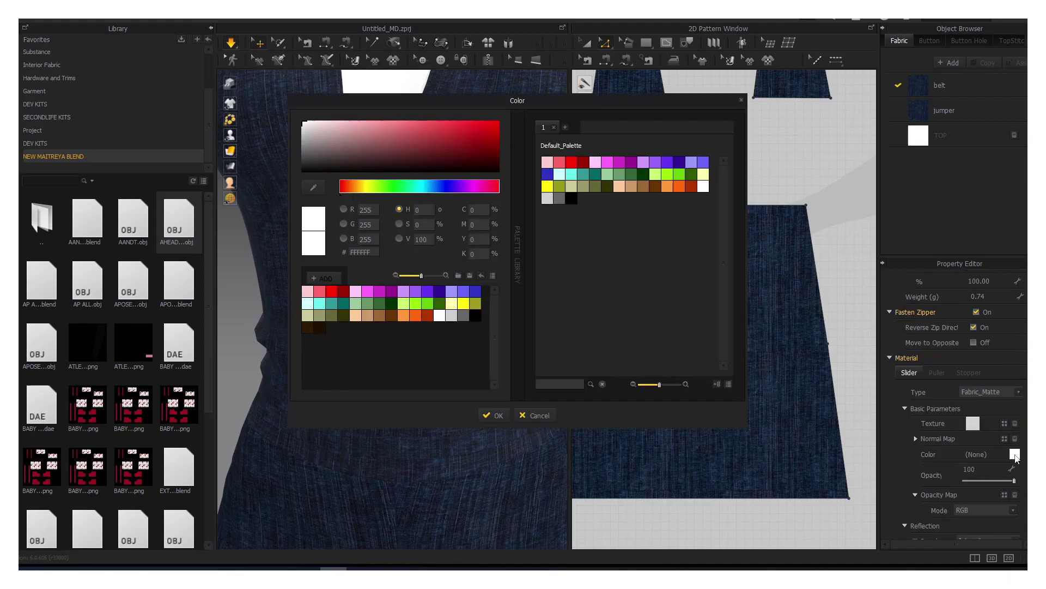
{"action": "left_click", "coordinate": [756, 310]}
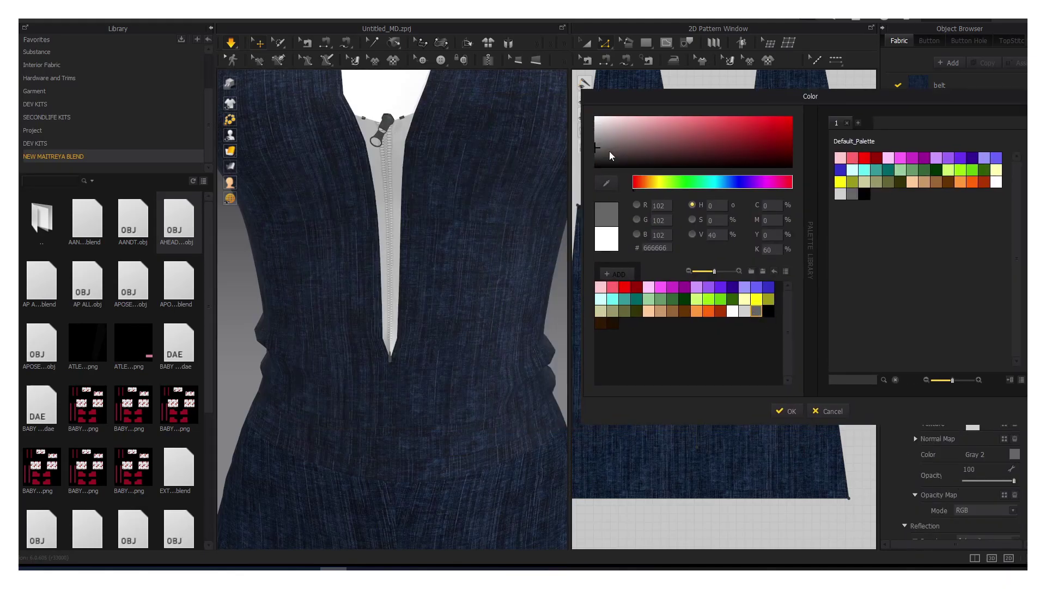
{"action": "left_click", "coordinate": [787, 411]}
Step: Apply a metal image from F:\TEXTURE\METAL as the puller texture
{"action": "left_click", "coordinate": [1005, 426]}
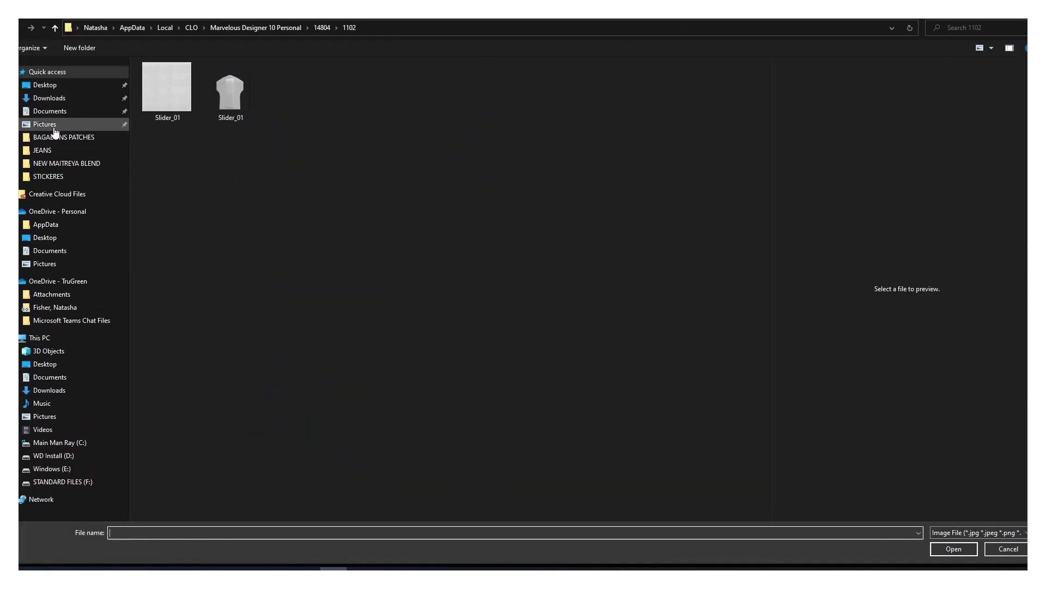
{"action": "left_click", "coordinate": [45, 178]}
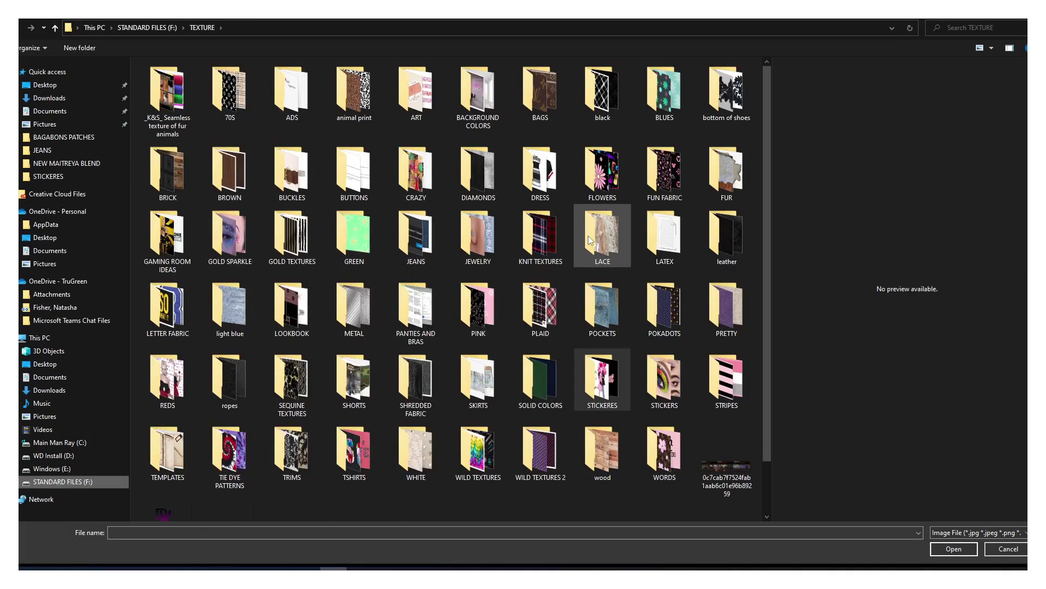
{"action": "left_click", "coordinate": [349, 317]}
{"action": "double_click", "coordinate": [349, 317]}
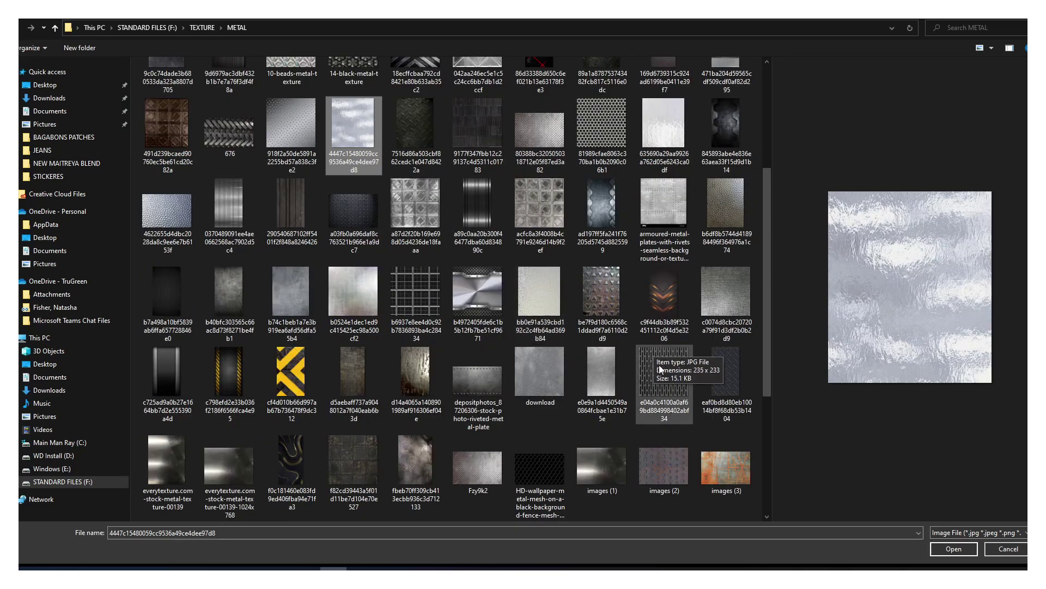
{"action": "scroll", "coordinate": [354, 228], "scroll_direction": "down", "scroll_amount": 5}
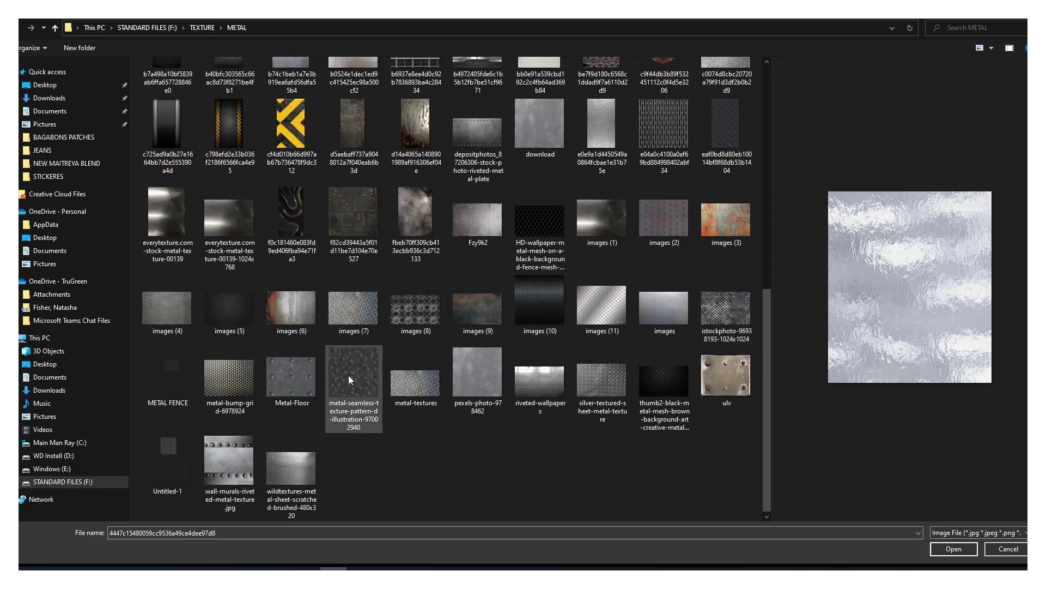
{"action": "double_click", "coordinate": [359, 221]}
Step: Try a METAL folder texture image on the Zipper_1 tape
{"action": "left_click", "coordinate": [387, 158]}
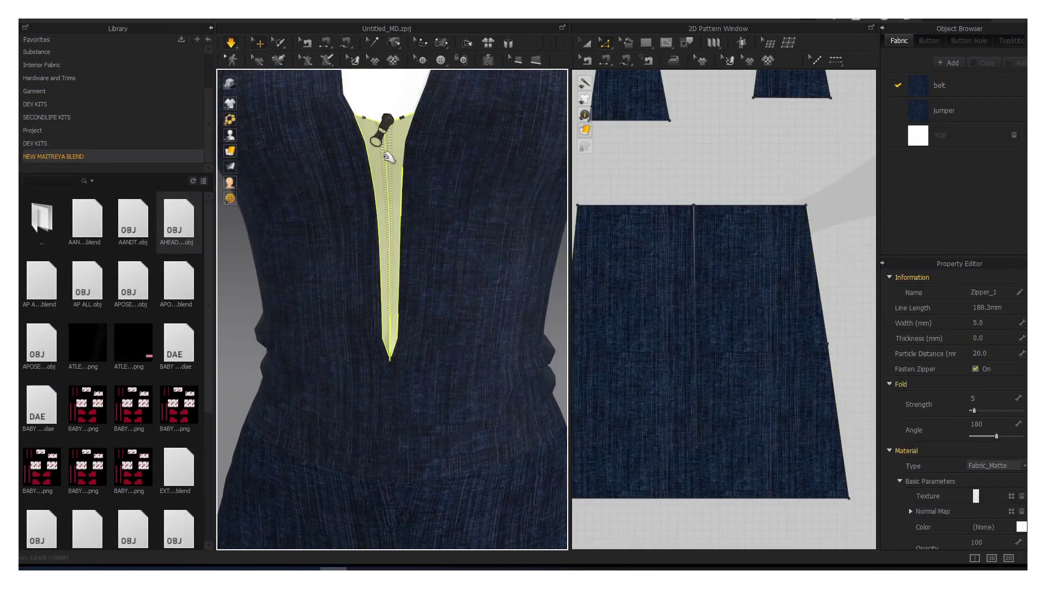
{"action": "right_click", "coordinate": [388, 159]}
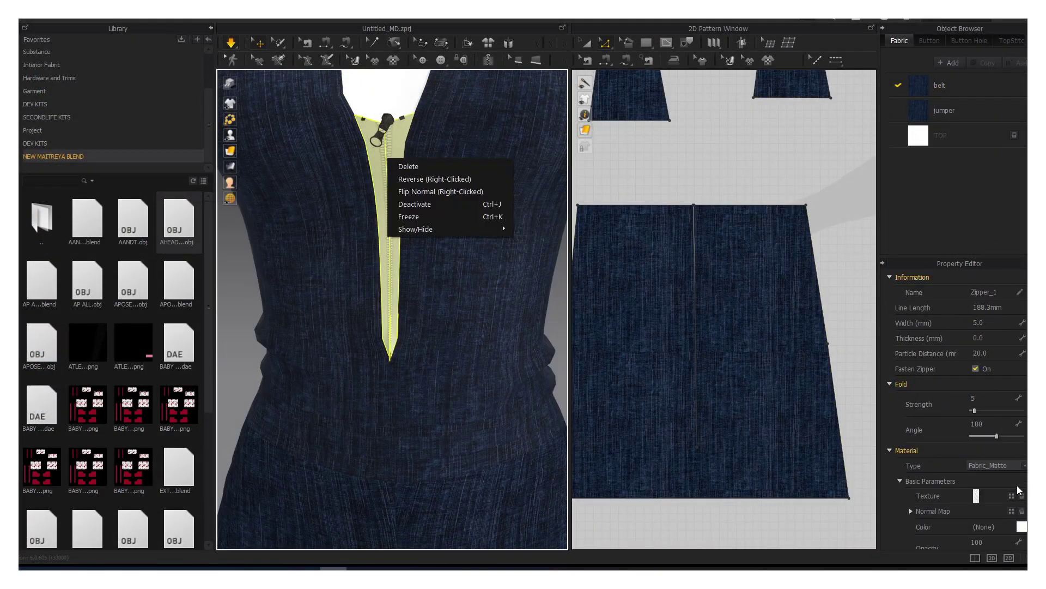
{"action": "key", "text": "Escape"}
{"action": "scroll", "coordinate": [960, 408], "scroll_direction": "down", "scroll_amount": 2}
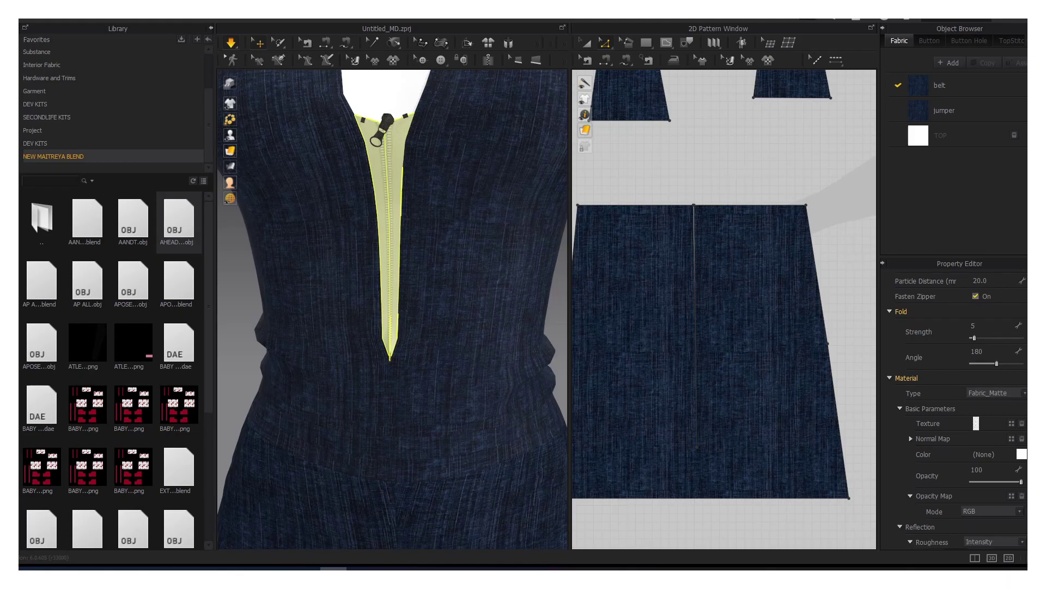
{"action": "left_click", "coordinate": [1012, 423]}
{"action": "left_click", "coordinate": [42, 150]}
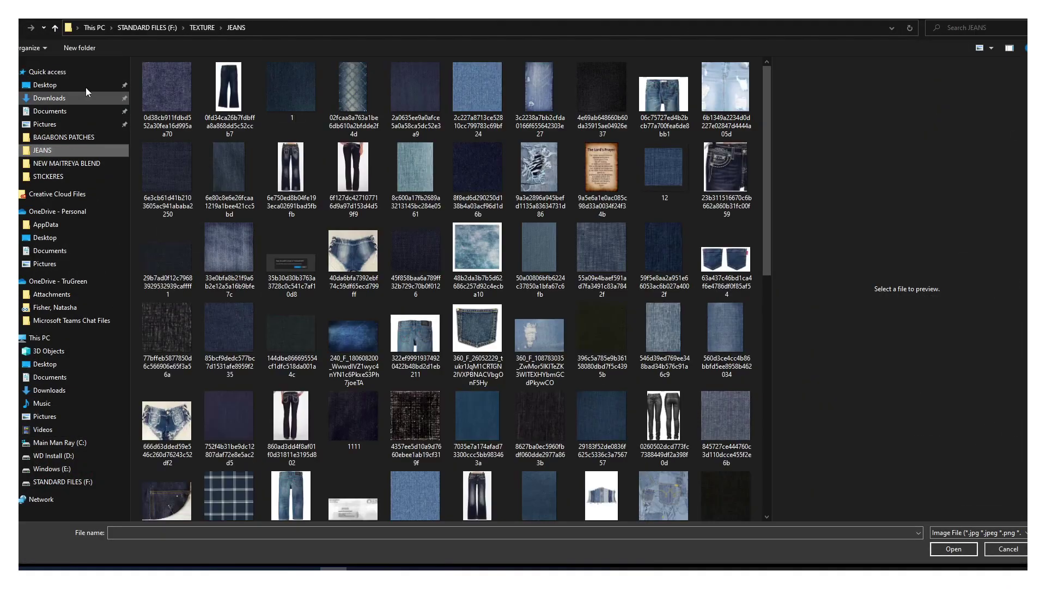
{"action": "left_click", "coordinate": [54, 27]}
{"action": "double_click", "coordinate": [416, 237]}
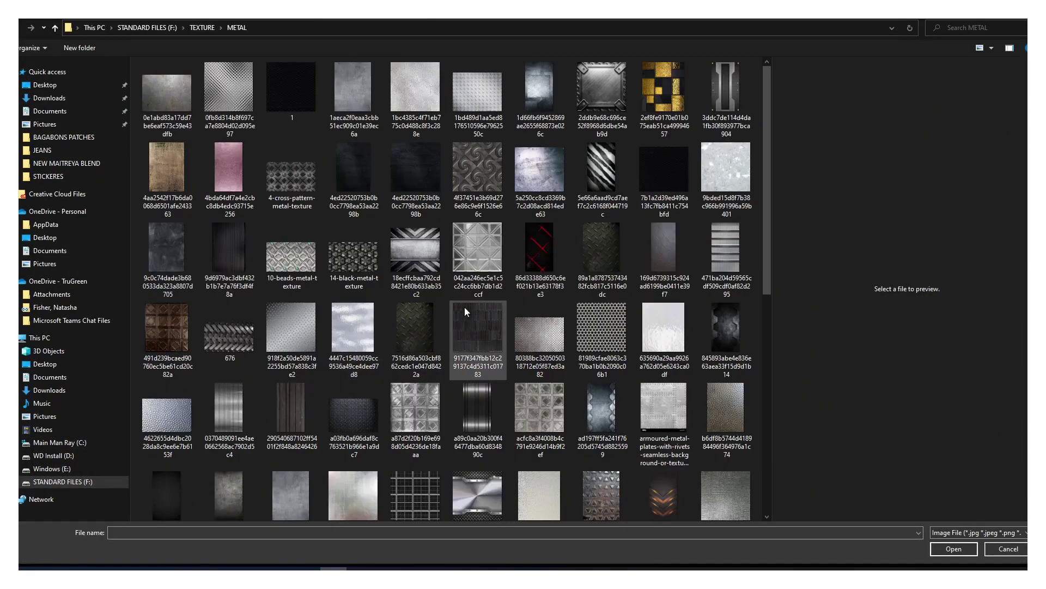
{"action": "double_click", "coordinate": [672, 417]}
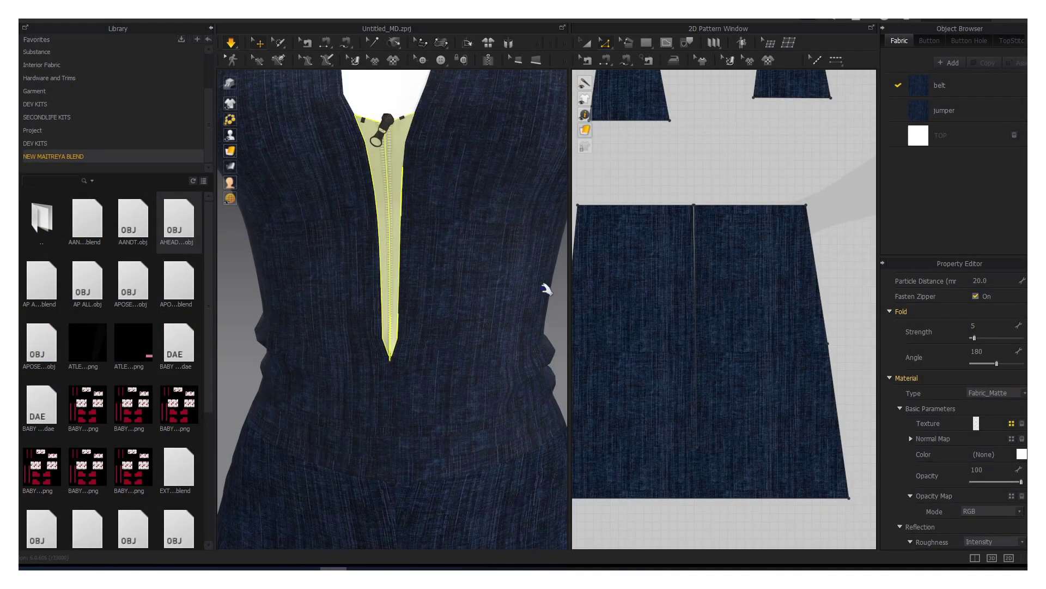
{"action": "left_click", "coordinate": [36, 20]}
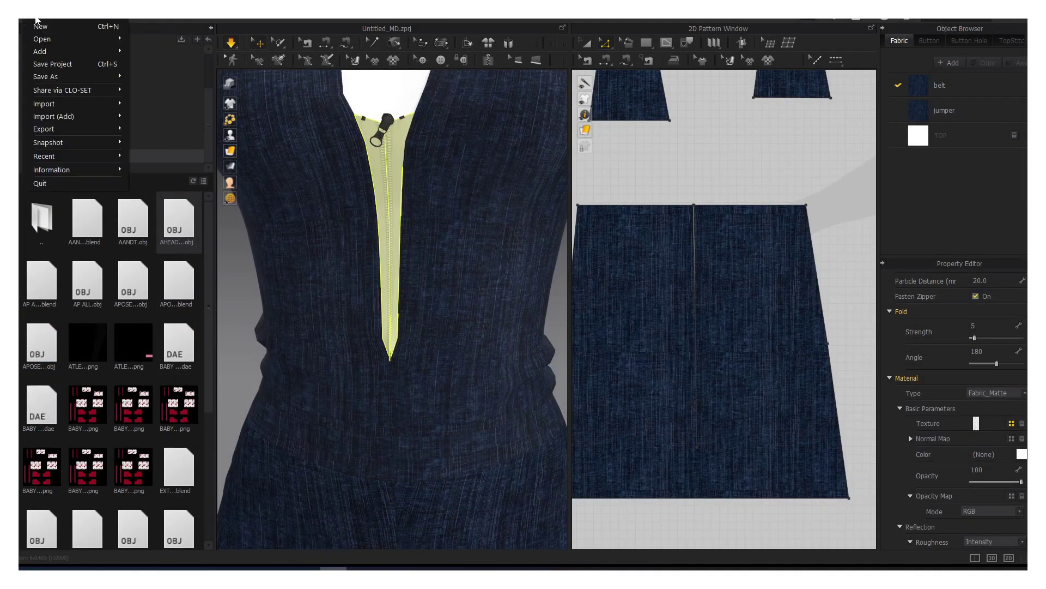
{"action": "left_click", "coordinate": [478, 311]}
{"action": "key", "text": "Escape"}
Step: Replace the zipper tape texture with a light denim image from the JEANS folder
{"action": "left_click", "coordinate": [390, 234]}
{"action": "left_click", "coordinate": [1014, 425]}
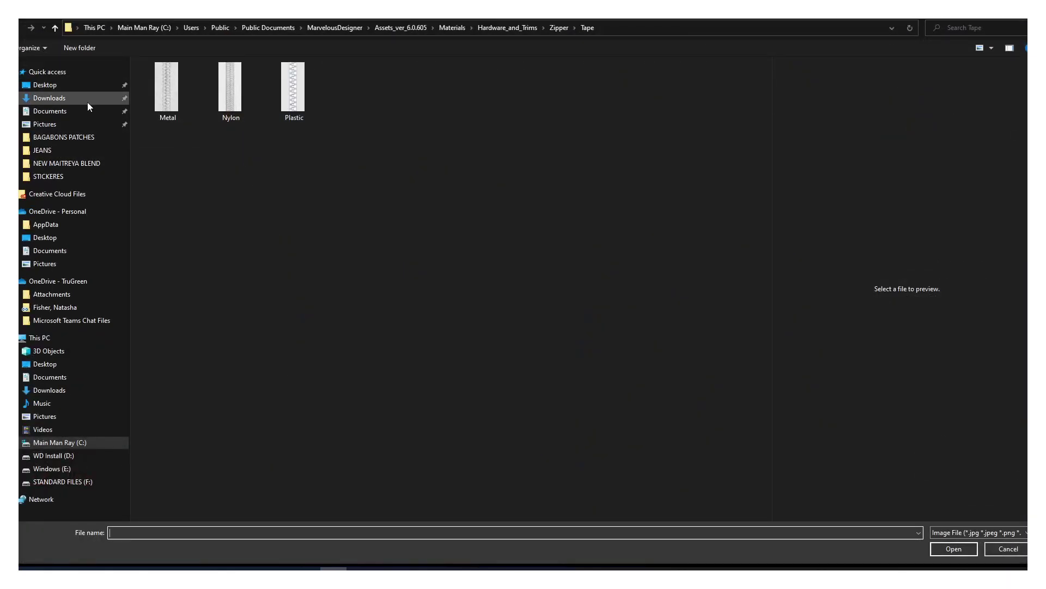
{"action": "left_click", "coordinate": [42, 150]}
{"action": "double_click", "coordinate": [433, 182]}
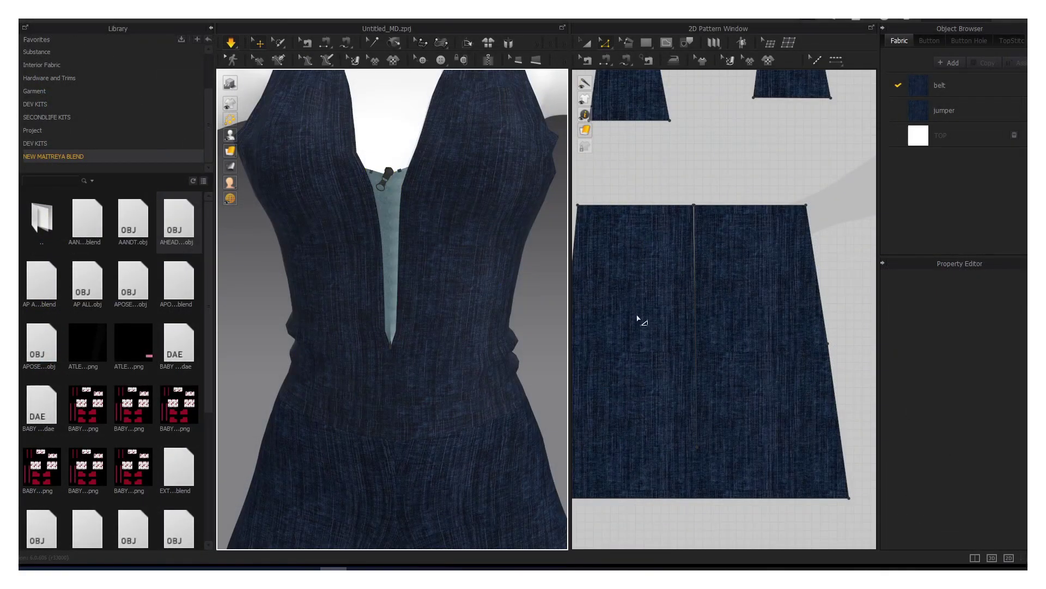
{"action": "left_click", "coordinate": [241, 318]}
{"action": "left_click", "coordinate": [393, 328]}
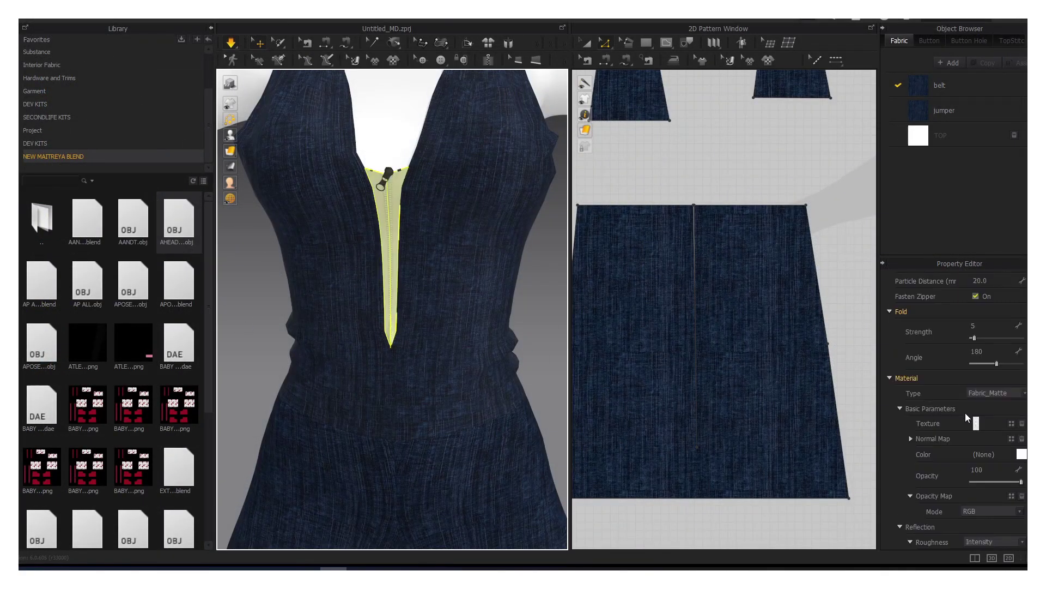
{"action": "scroll", "coordinate": [992, 502], "scroll_direction": "down", "scroll_amount": 3}
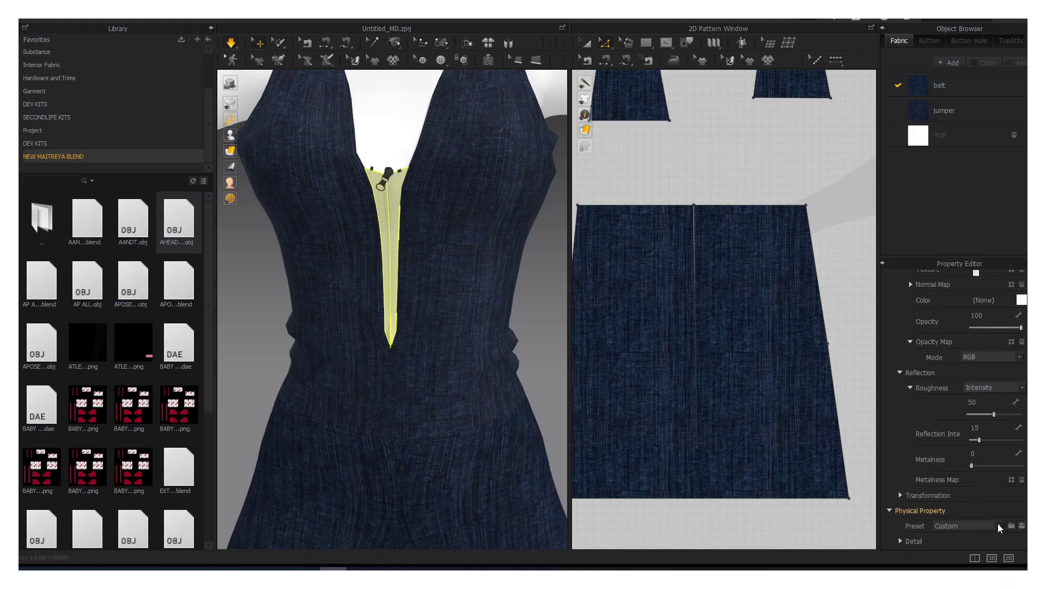
{"action": "left_click", "coordinate": [263, 267]}
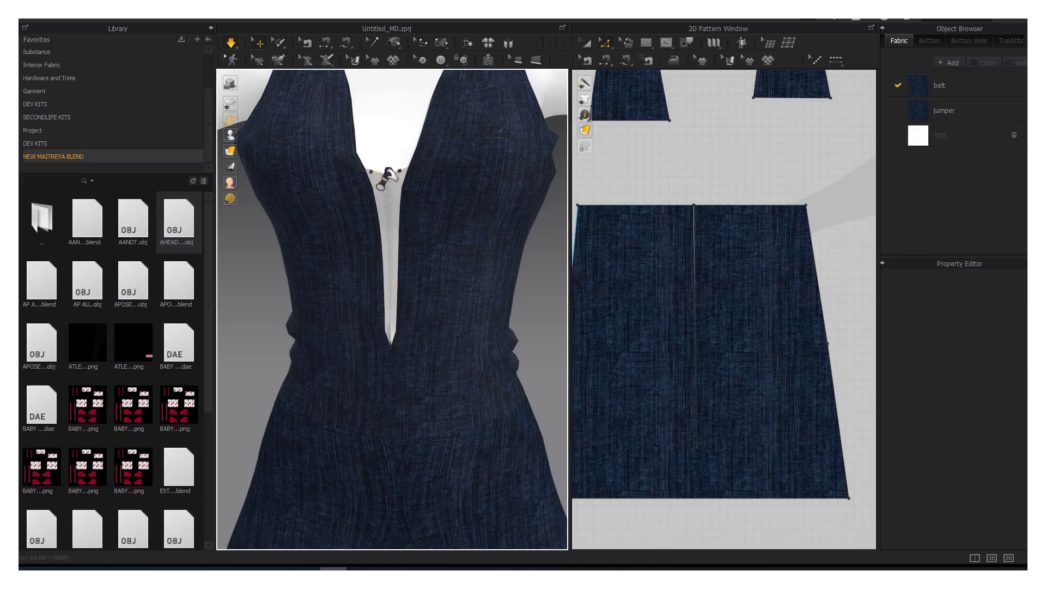
Step: Give the zipper puller a metal texture, roughness 54 and gauge #7
{"action": "left_click", "coordinate": [389, 175]}
{"action": "left_click", "coordinate": [1005, 423]}
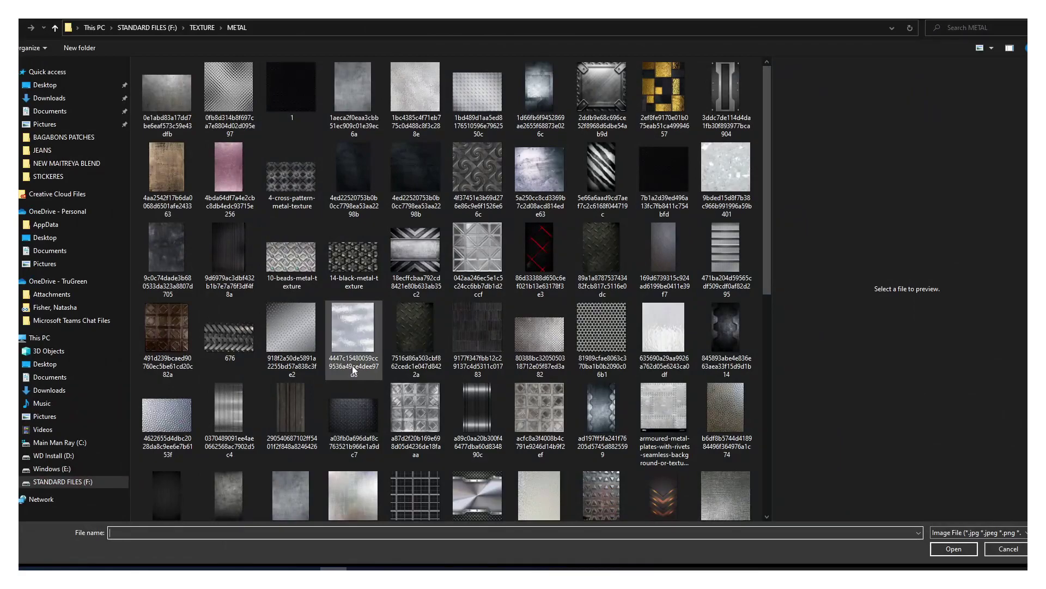
{"action": "double_click", "coordinate": [350, 421]}
{"action": "left_click", "coordinate": [265, 363]}
{"action": "left_click", "coordinate": [386, 175]}
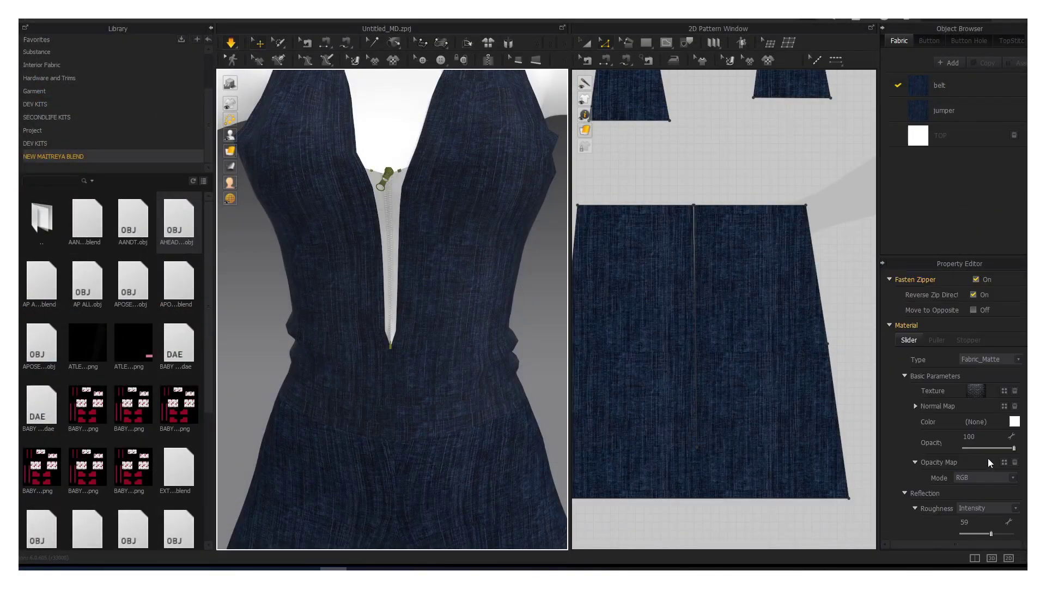
{"action": "scroll", "coordinate": [994, 472], "scroll_direction": "down", "scroll_amount": 2}
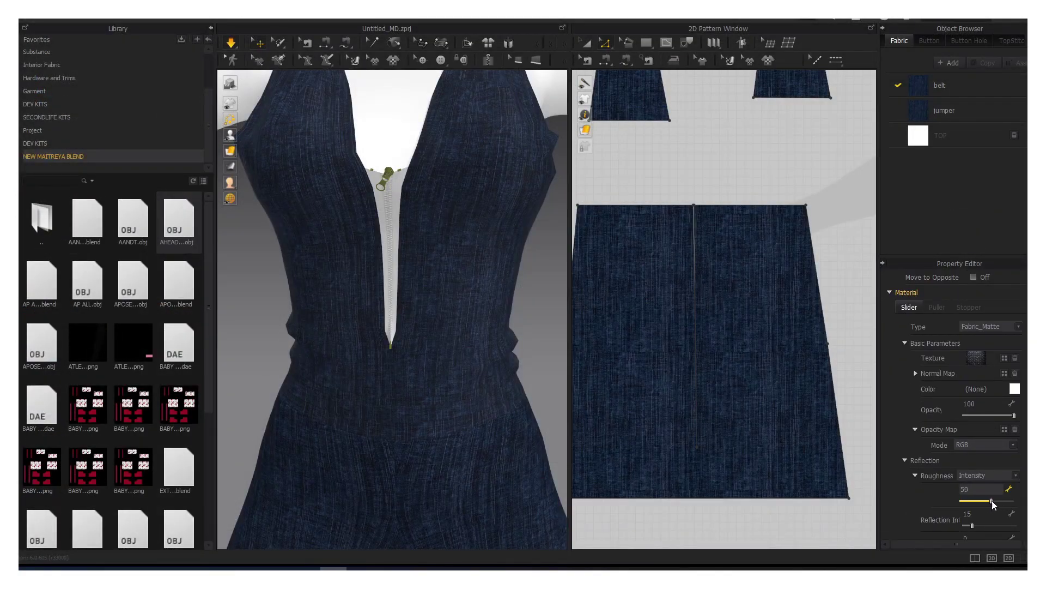
{"action": "left_click_drag", "start_coordinate": [992, 500], "coordinate": [989, 500]}
{"action": "scroll", "coordinate": [993, 499], "scroll_direction": "up", "scroll_amount": 2}
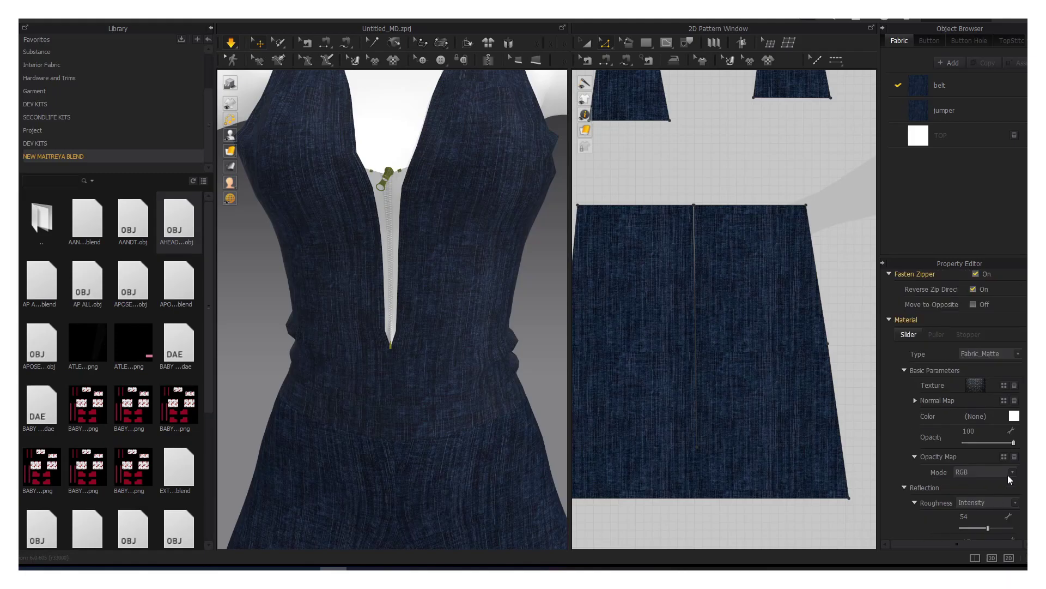
{"action": "scroll", "coordinate": [987, 441], "scroll_direction": "up", "scroll_amount": 2}
{"action": "scroll", "coordinate": [988, 437], "scroll_direction": "up", "scroll_amount": 1}
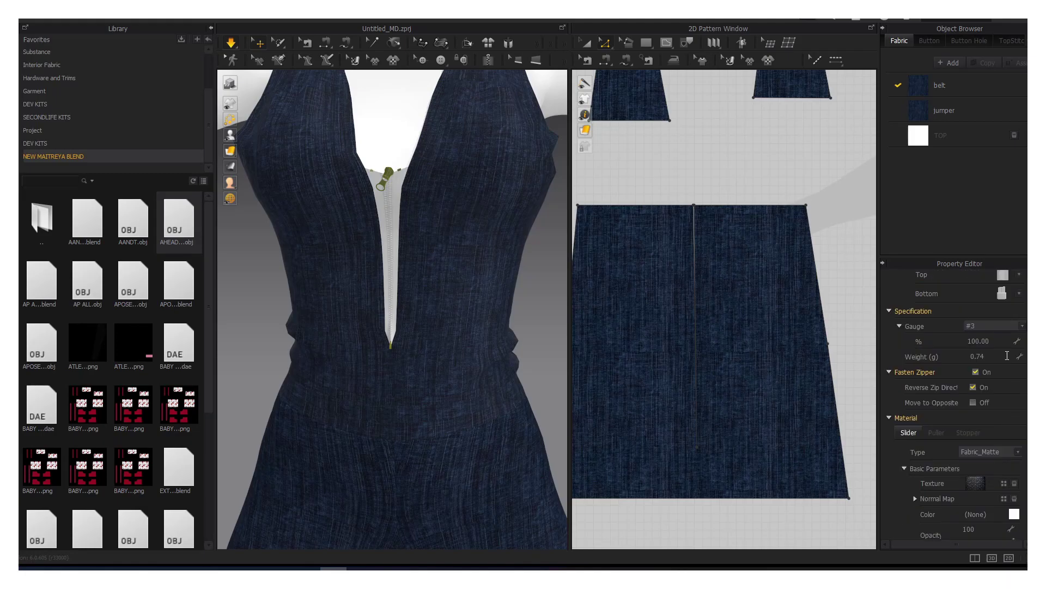
{"action": "left_click", "coordinate": [1024, 328]}
{"action": "left_click", "coordinate": [979, 356]}
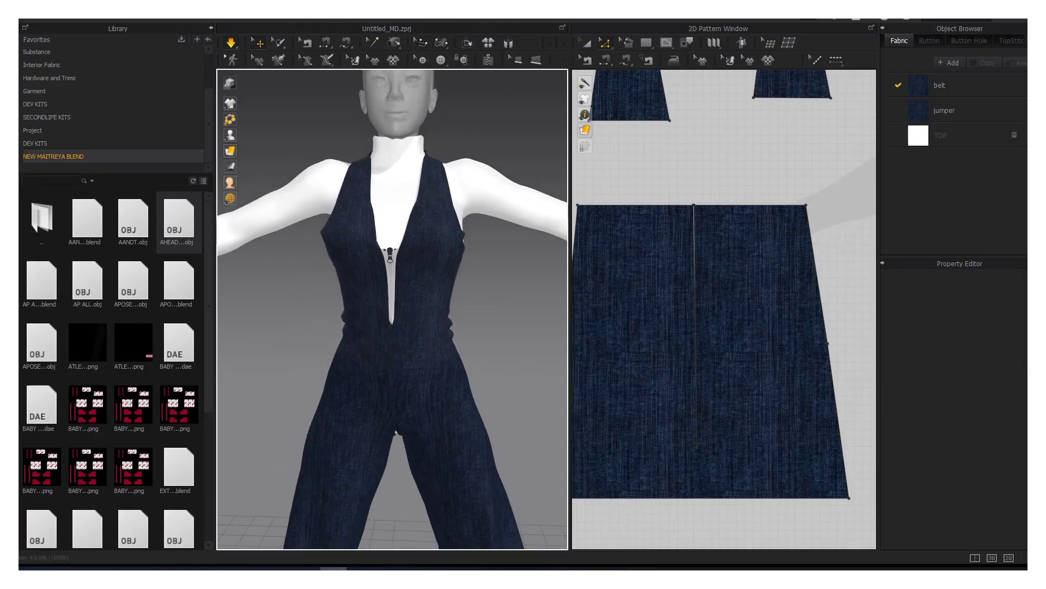
Step: Lower the zipper tape roughness to 32 and set its width to 2.0 mm
{"action": "left_click", "coordinate": [392, 288]}
{"action": "left_click_drag", "start_coordinate": [994, 416], "coordinate": [987, 415]}
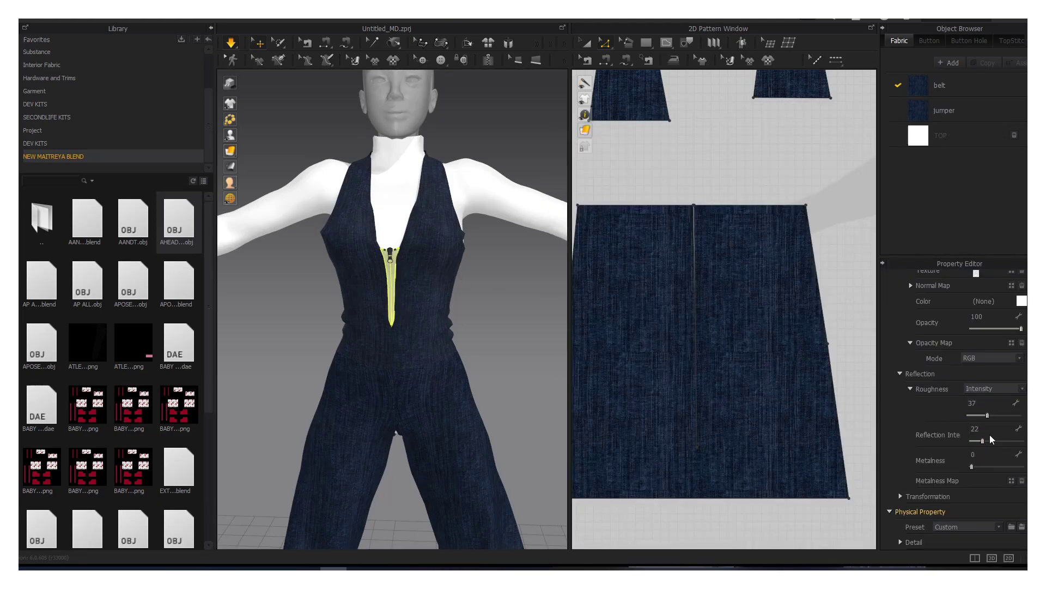
{"action": "scroll", "coordinate": [989, 433], "scroll_direction": "down", "scroll_amount": 2}
{"action": "left_click", "coordinate": [959, 466]}
{"action": "scroll", "coordinate": [993, 480], "scroll_direction": "down", "scroll_amount": 3}
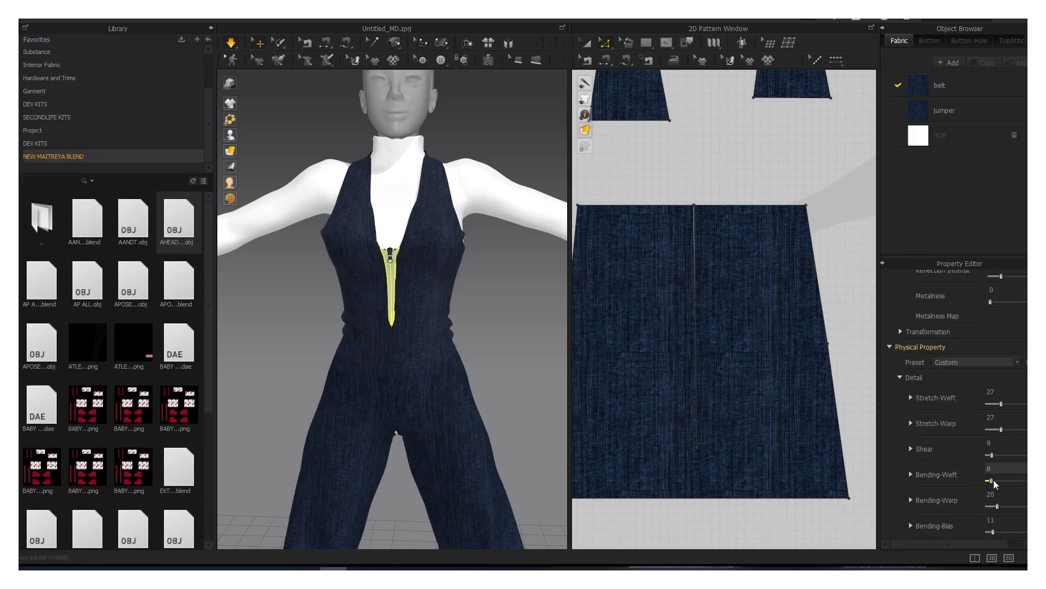
{"action": "scroll", "coordinate": [986, 453], "scroll_direction": "up", "scroll_amount": 5}
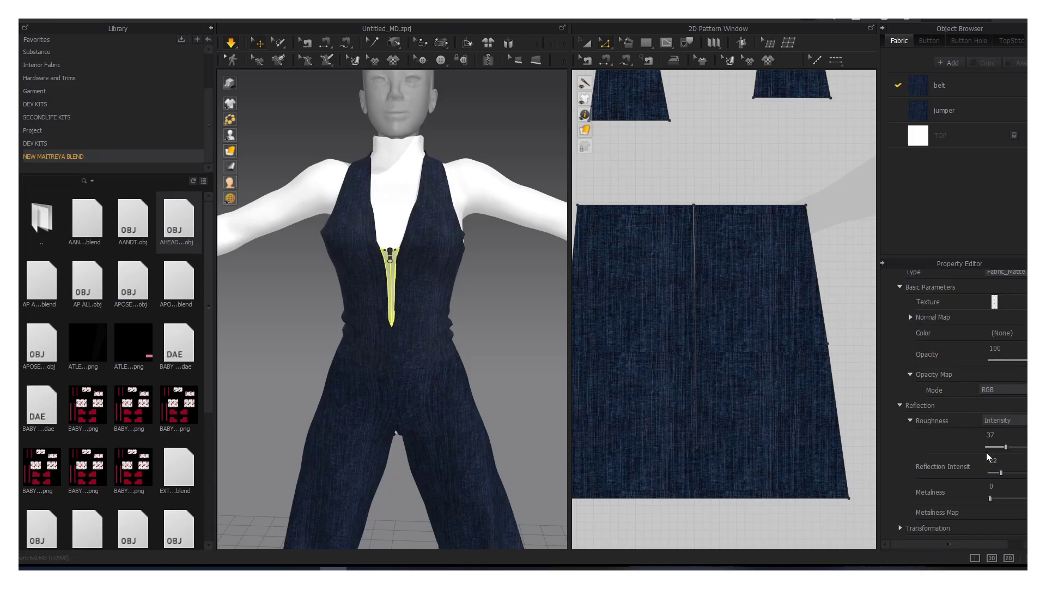
{"action": "scroll", "coordinate": [976, 443], "scroll_direction": "up", "scroll_amount": 3}
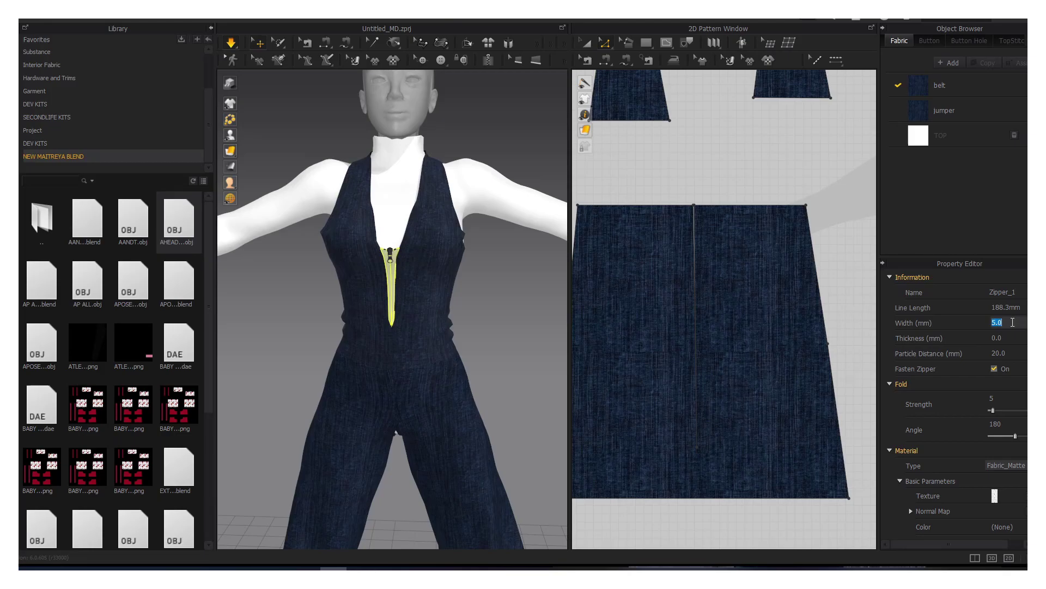
{"action": "scroll", "coordinate": [421, 292], "scroll_direction": "up", "scroll_amount": 5}
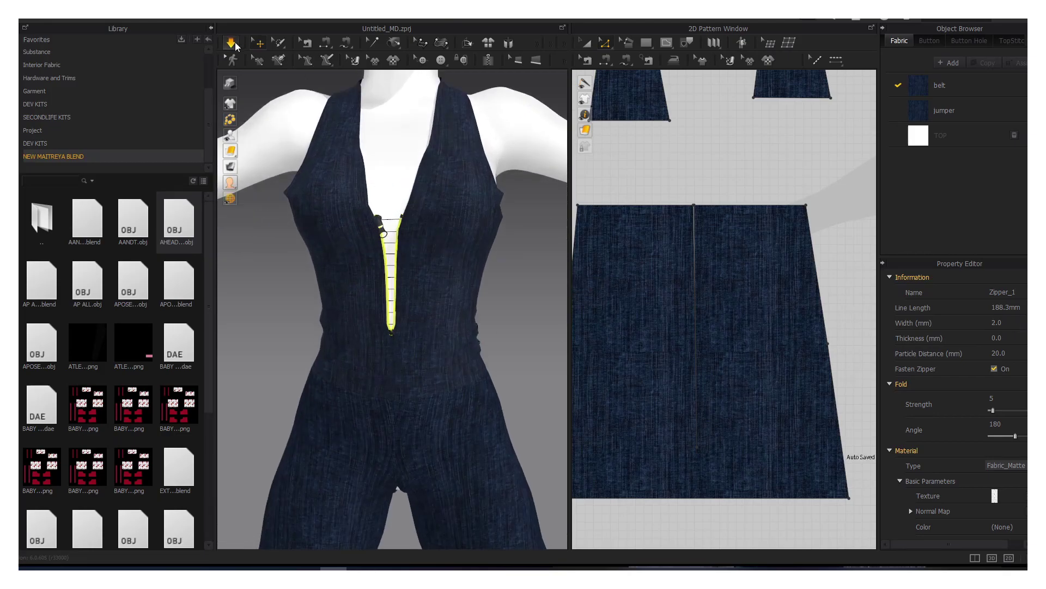
{"action": "key", "text": "Escape"}
Step: Switch the puller gauge to #8 and bring up the denim jumpsuit reference photo
{"action": "left_click", "coordinate": [390, 223]}
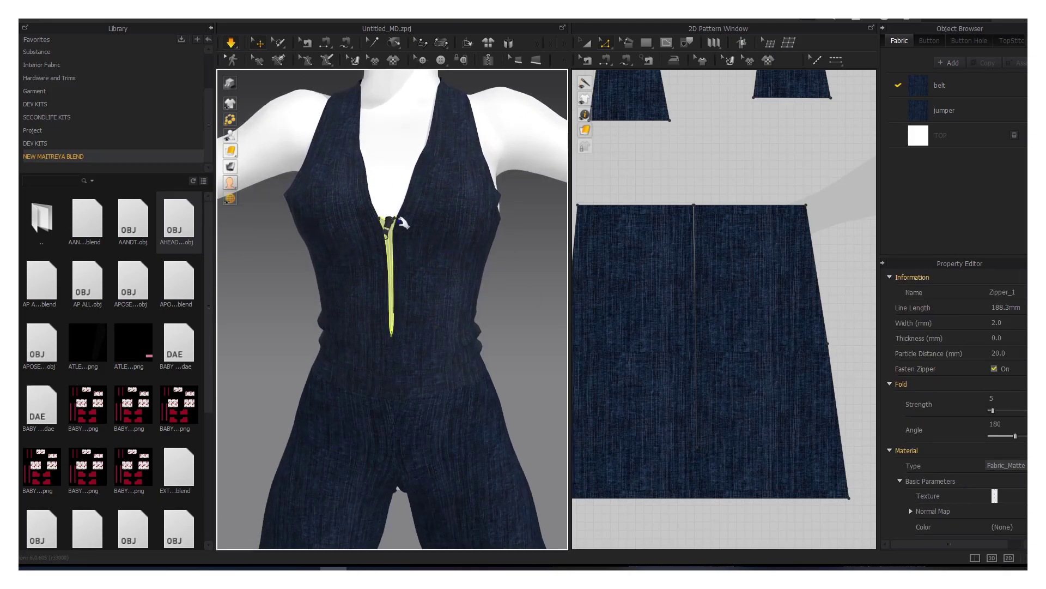
{"action": "left_click", "coordinate": [391, 223]}
{"action": "left_click", "coordinate": [1023, 327]}
{"action": "left_click", "coordinate": [1023, 340]}
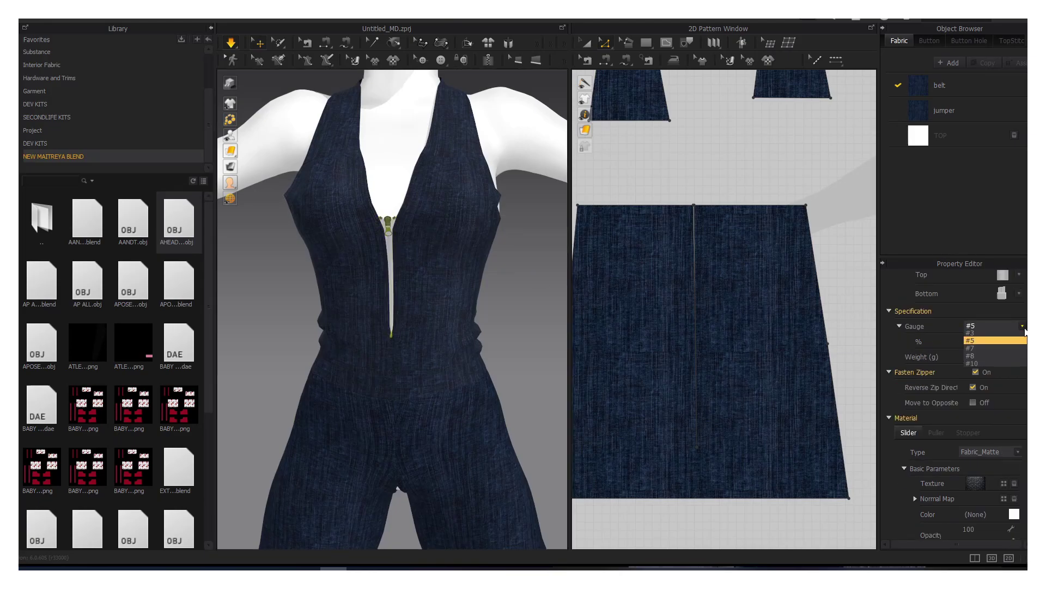
{"action": "left_click", "coordinate": [999, 366]}
{"action": "left_click", "coordinate": [282, 252]}
{"action": "scroll", "coordinate": [346, 268], "scroll_direction": "up", "scroll_amount": 3}
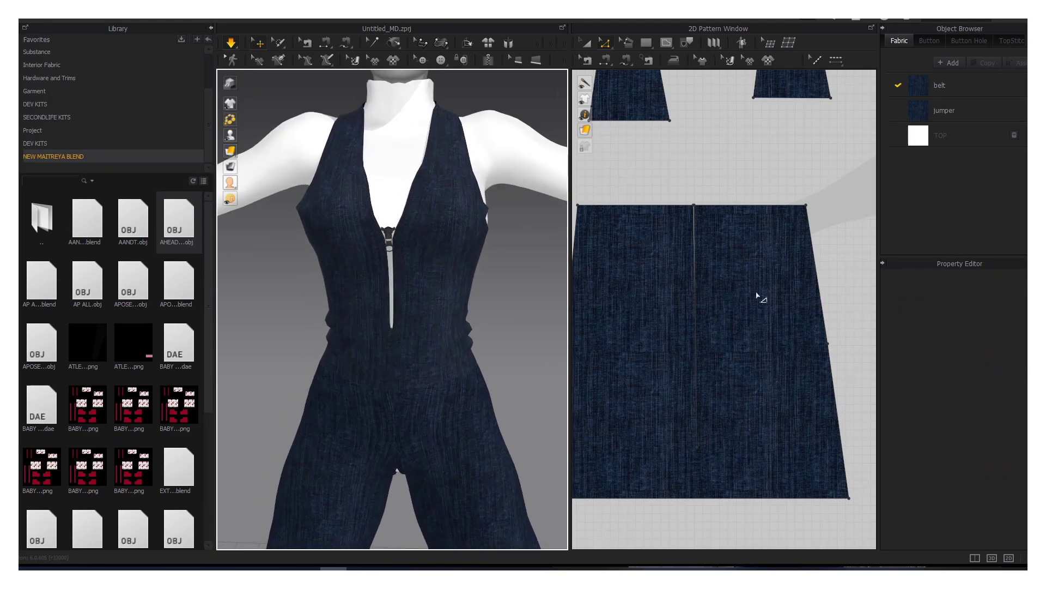
{"action": "left_click", "coordinate": [412, 253]}
{"action": "left_click", "coordinate": [696, 323]}
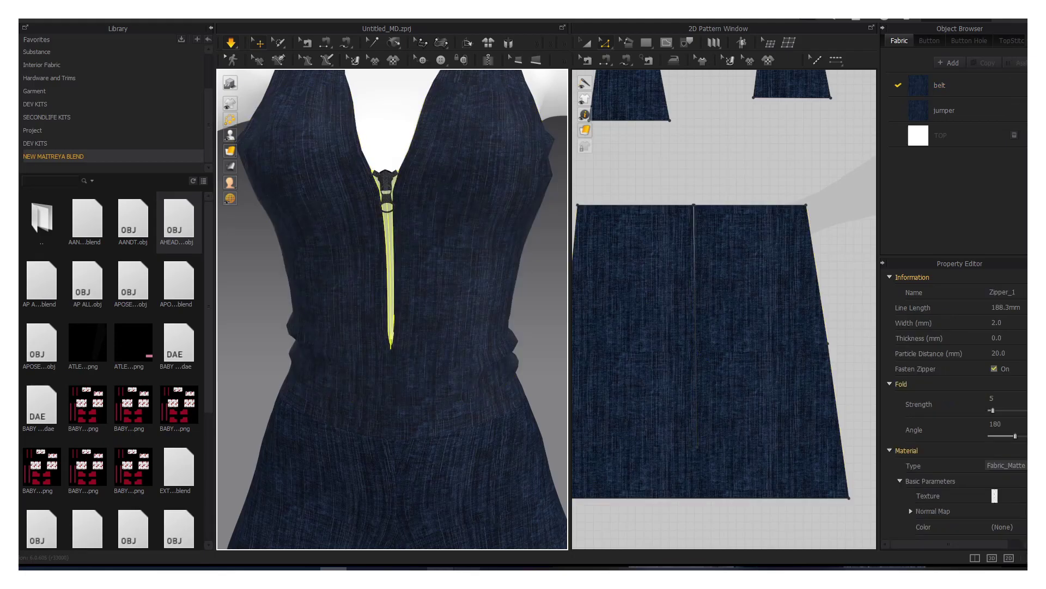
{"action": "left_click", "coordinate": [440, 569]}
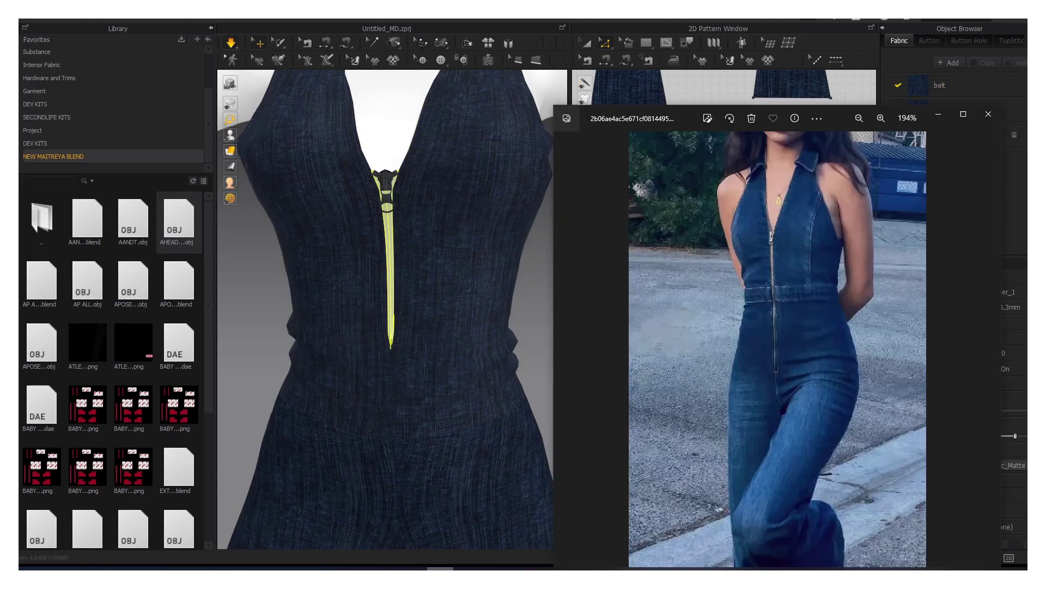
Step: Load a dark denim texture onto the belt fabric
{"action": "left_click", "coordinate": [403, 417]}
{"action": "scroll", "coordinate": [403, 382], "scroll_direction": "down", "scroll_amount": 3}
{"action": "left_click", "coordinate": [365, 238]}
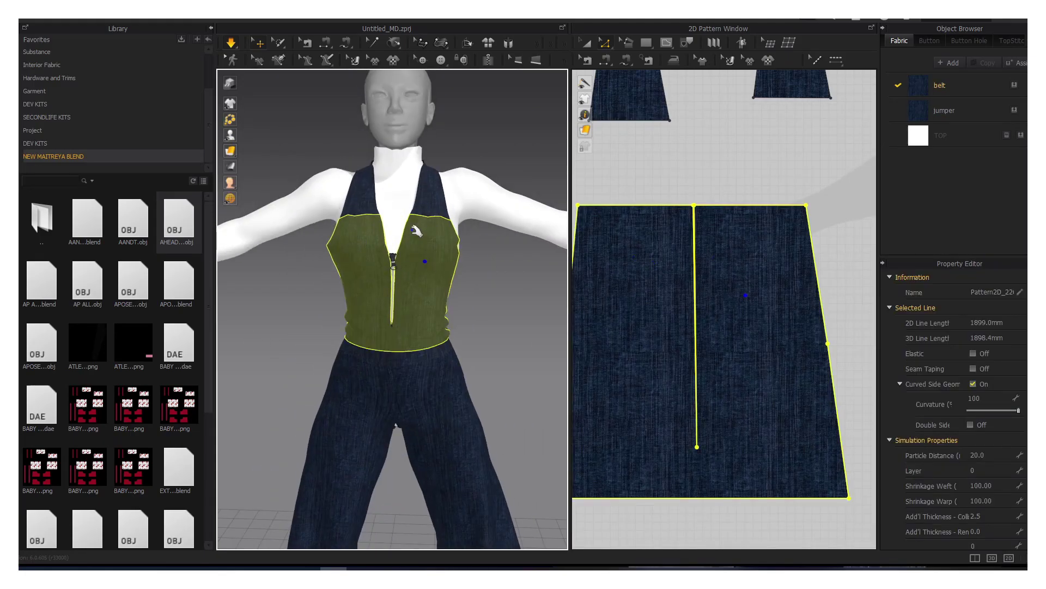
{"action": "left_click", "coordinate": [523, 272]}
{"action": "scroll", "coordinate": [434, 370], "scroll_direction": "up", "scroll_amount": 5}
{"action": "left_click", "coordinate": [433, 403]}
{"action": "scroll", "coordinate": [435, 417], "scroll_direction": "down", "scroll_amount": 3}
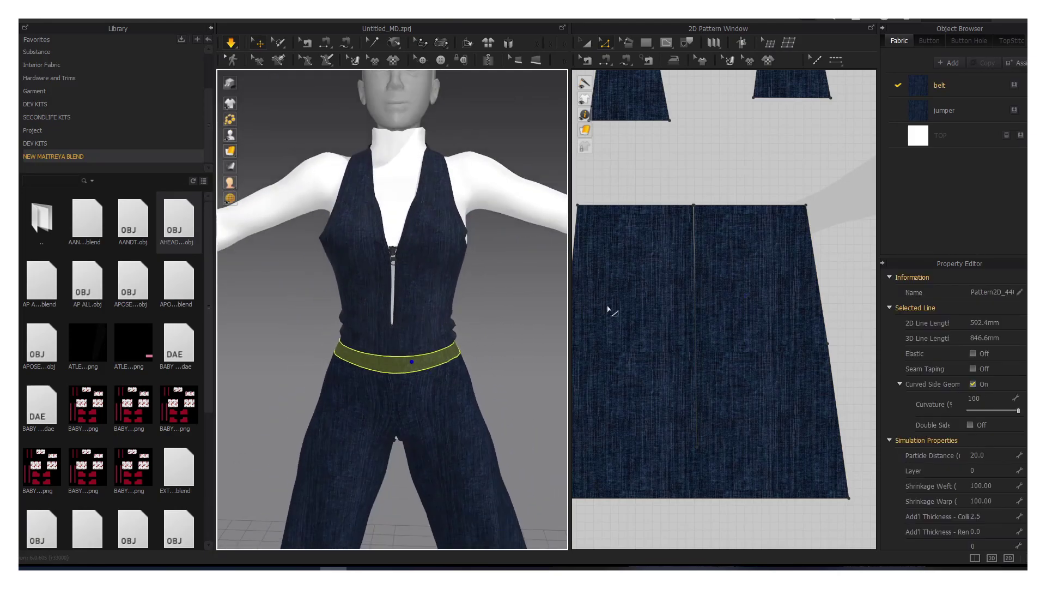
{"action": "left_click", "coordinate": [940, 85]}
{"action": "left_click", "coordinate": [1004, 306]}
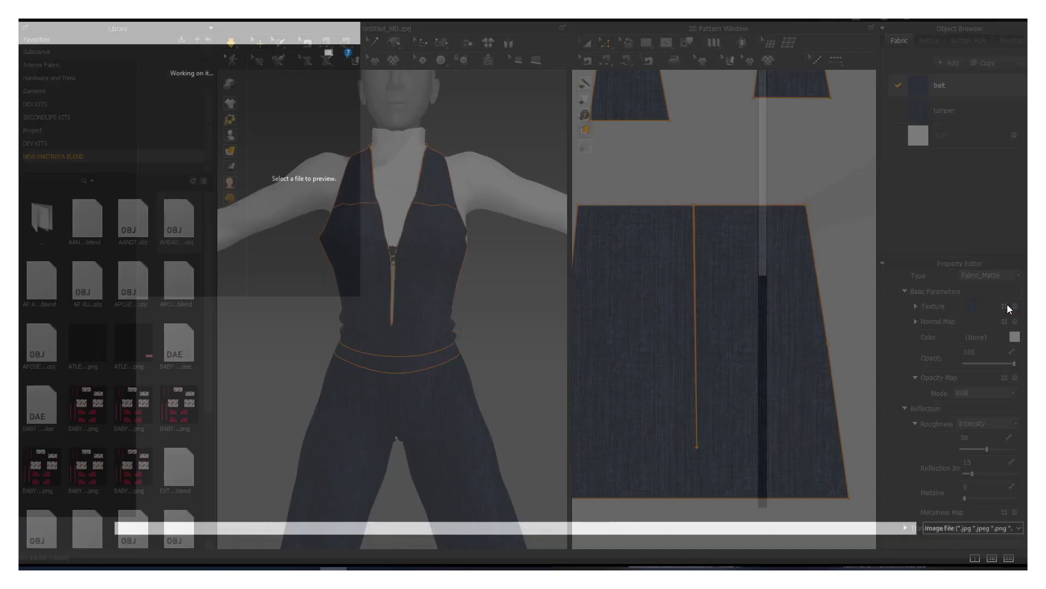
{"action": "double_click", "coordinate": [371, 415]}
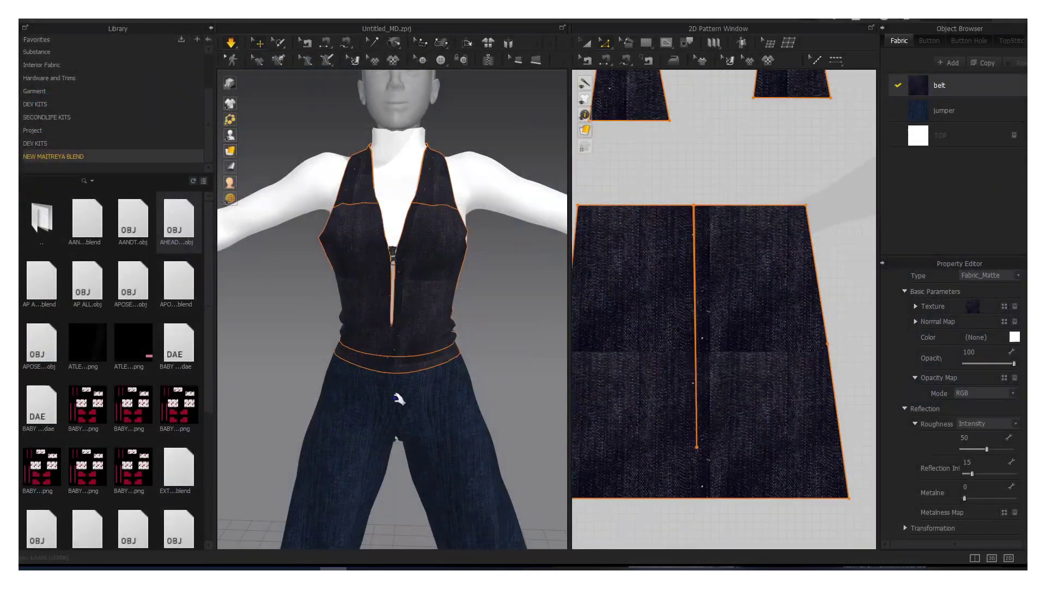
Step: Apply the TOP fabric to the bodice piece
{"action": "left_click", "coordinate": [941, 136]}
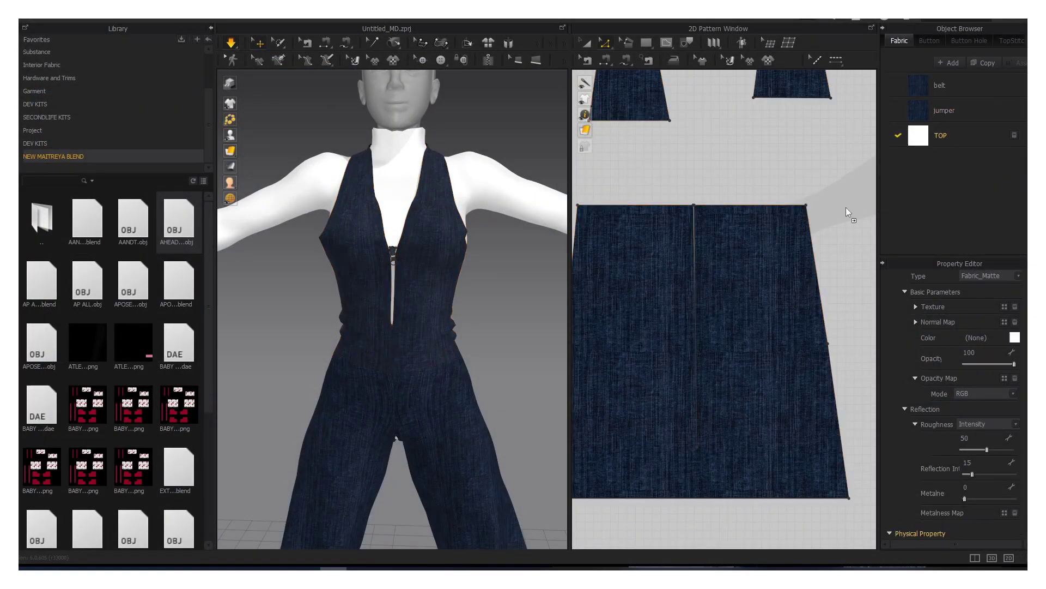
{"action": "left_click_drag", "start_coordinate": [847, 213], "coordinate": [774, 289]}
{"action": "scroll", "coordinate": [773, 289], "scroll_direction": "down", "scroll_amount": 3}
{"action": "scroll", "coordinate": [773, 289], "scroll_direction": "down", "scroll_amount": 2}
Step: Add a new fabric named STRAPS and apply it to both strap pieces
{"action": "left_click", "coordinate": [951, 63]}
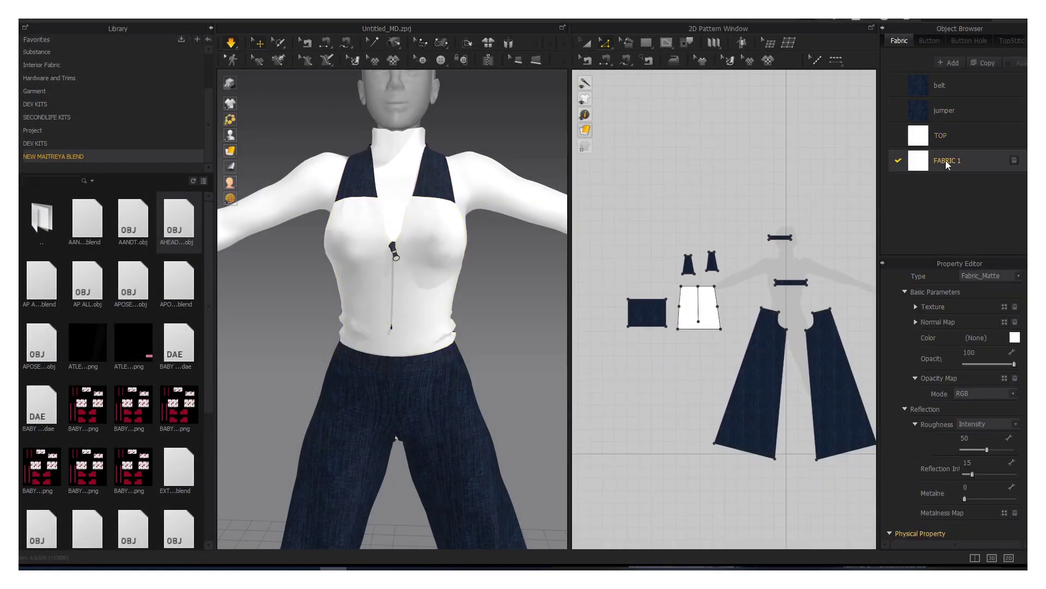
{"action": "double_click", "coordinate": [946, 161]}
{"action": "type", "text": "STRAPS"}
{"action": "key", "text": "Return"}
{"action": "left_click", "coordinate": [647, 312]}
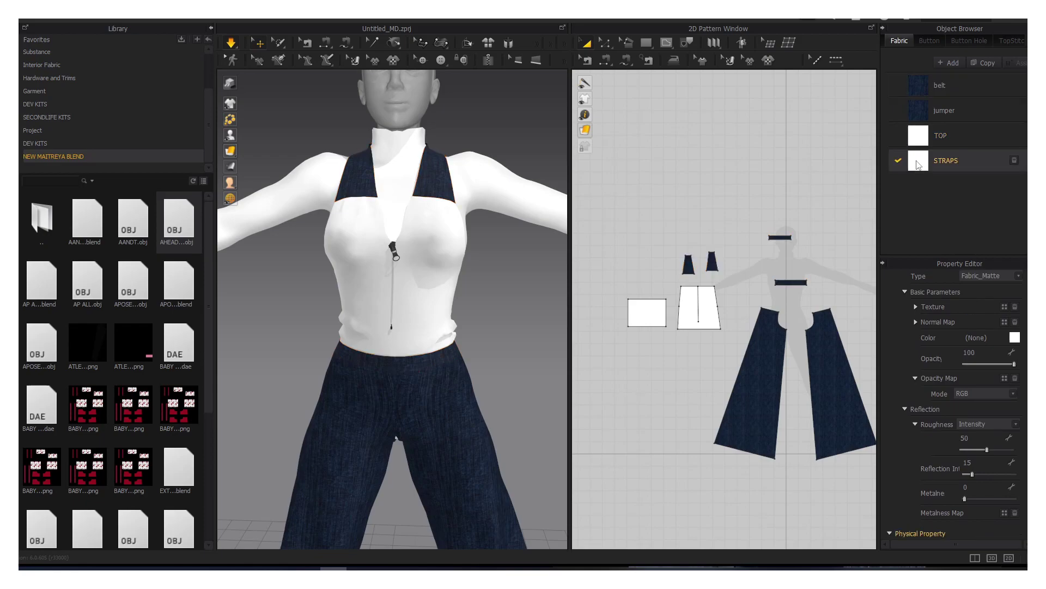
{"action": "left_click_drag", "start_coordinate": [939, 85], "coordinate": [700, 263]}
{"action": "left_click_drag", "start_coordinate": [918, 160], "coordinate": [713, 265]}
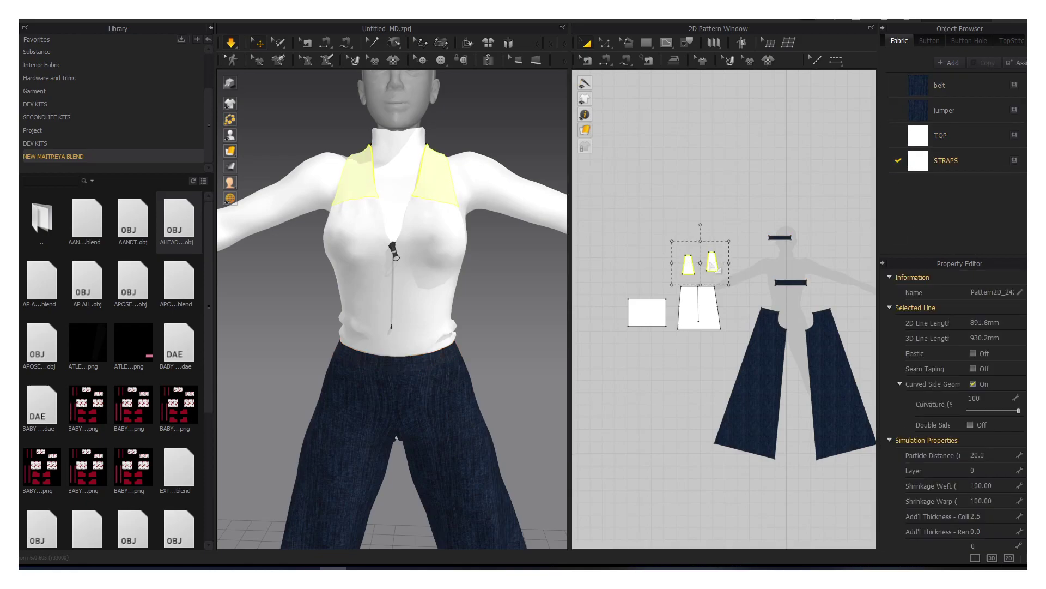
Step: Load denim textures onto the TOP and STRAPS fabrics
{"action": "left_click", "coordinate": [940, 135]}
{"action": "left_click", "coordinate": [1006, 307]}
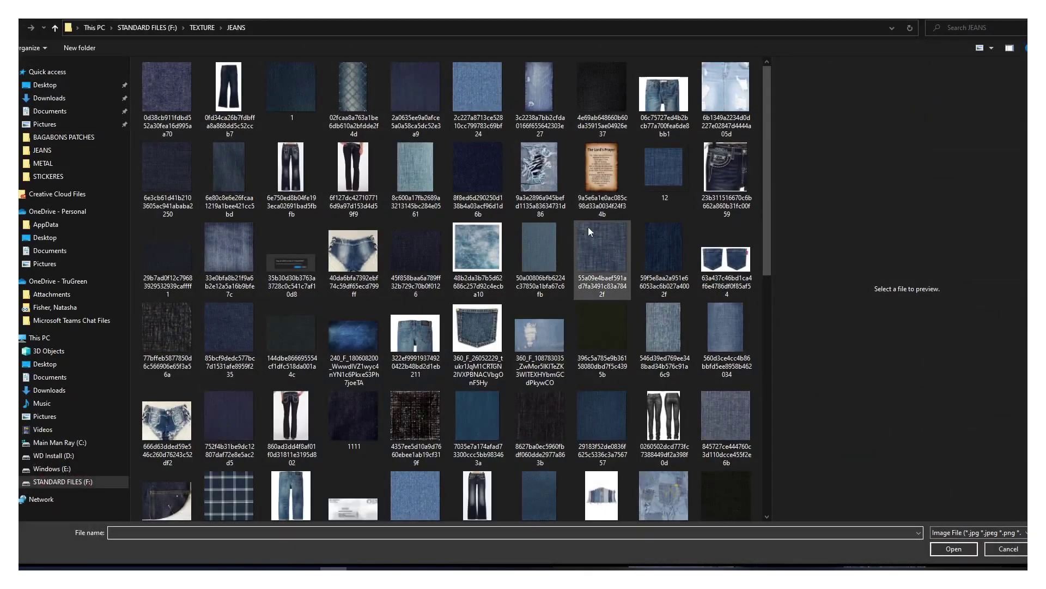
{"action": "double_click", "coordinate": [664, 256]}
{"action": "left_click", "coordinate": [894, 162]}
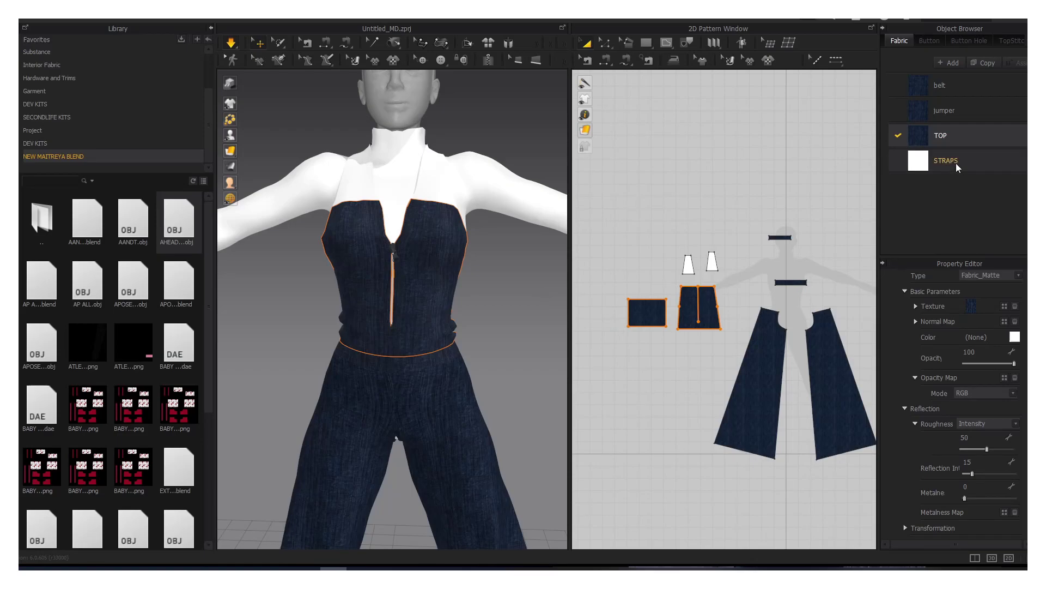
{"action": "left_click", "coordinate": [1003, 308]}
{"action": "double_click", "coordinate": [550, 271]}
Step: Swap the belt fabric's texture for a different, darker denim image
{"action": "left_click", "coordinate": [898, 85]}
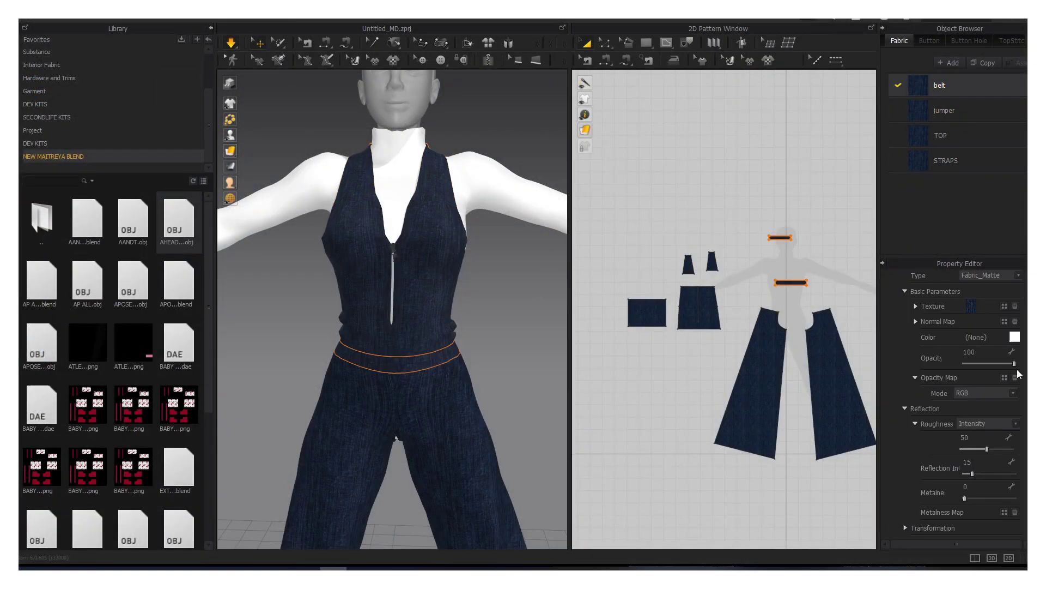
{"action": "left_click", "coordinate": [1003, 307]}
{"action": "double_click", "coordinate": [515, 396]}
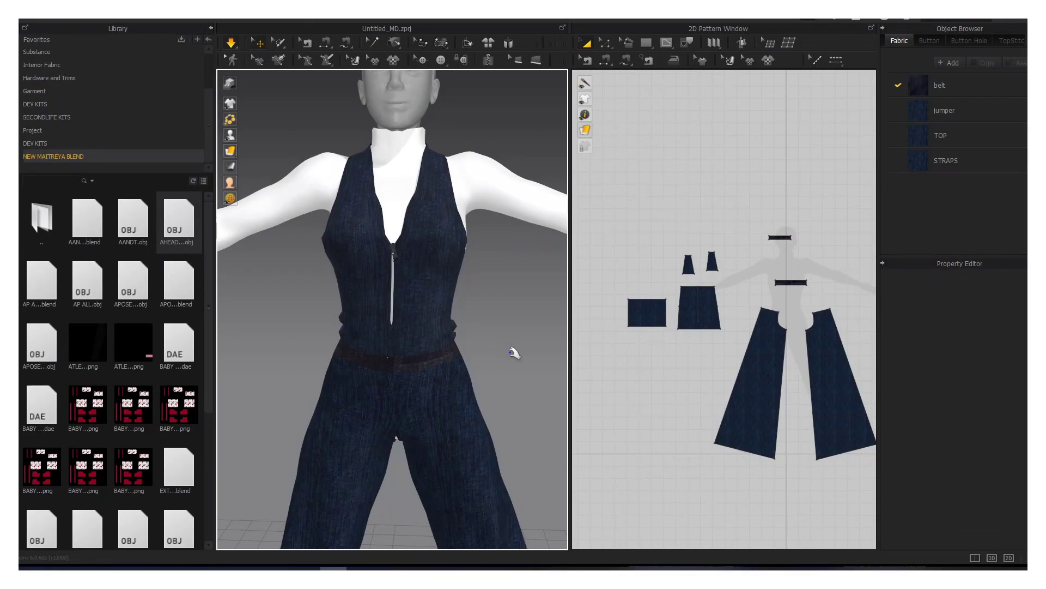
{"action": "left_click", "coordinate": [934, 85]}
{"action": "left_click", "coordinate": [1004, 305]}
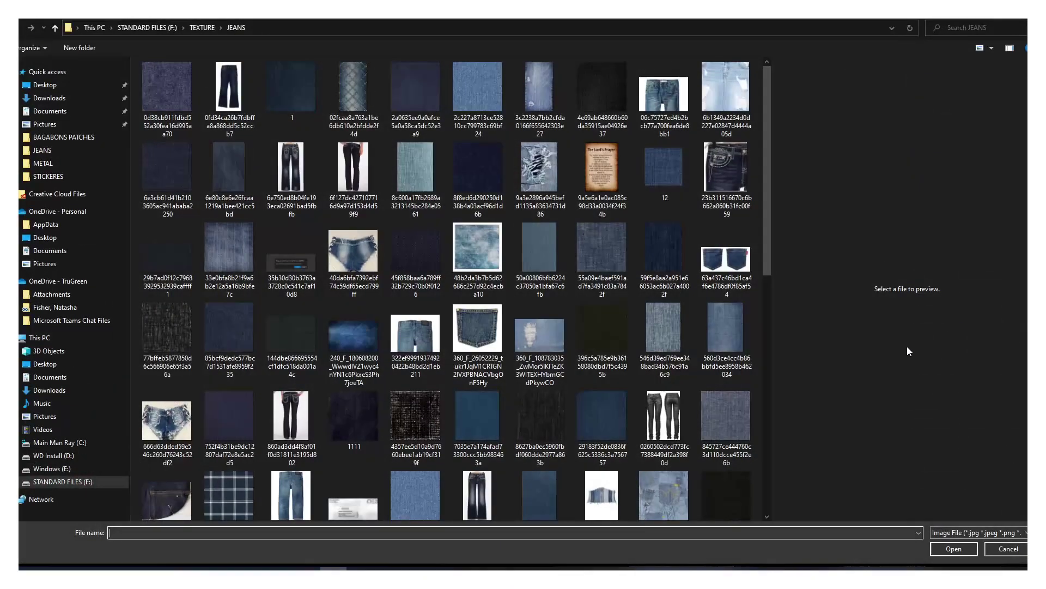
{"action": "double_click", "coordinate": [420, 262]}
Step: Load a jeans texture onto the jumper fabric
{"action": "right_click_drag", "start_coordinate": [420, 262], "coordinate": [511, 346]}
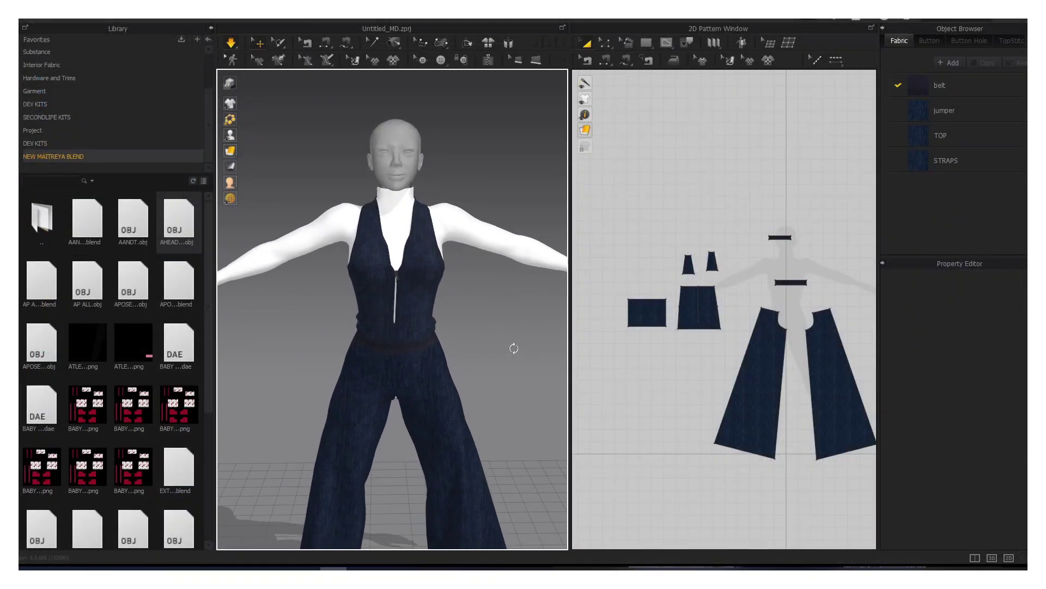
{"action": "scroll", "coordinate": [516, 245], "scroll_direction": "up", "scroll_amount": 3}
{"action": "left_click", "coordinate": [411, 300]}
{"action": "left_click", "coordinate": [523, 262]}
{"action": "scroll", "coordinate": [416, 261], "scroll_direction": "up", "scroll_amount": 2}
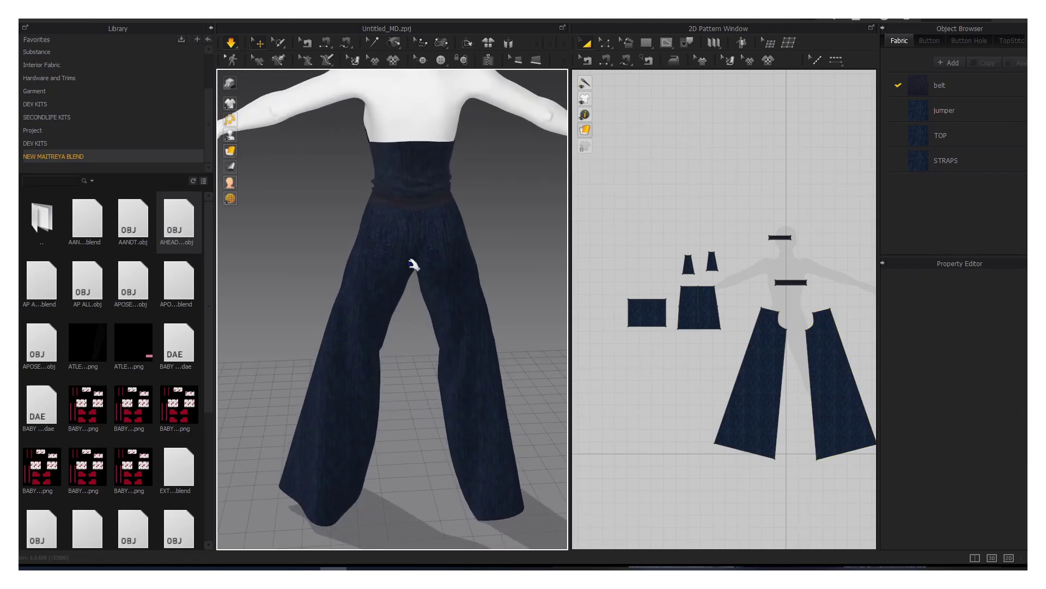
{"action": "left_click", "coordinate": [416, 262]}
{"action": "left_click", "coordinate": [491, 276]}
{"action": "left_click", "coordinate": [992, 111]}
{"action": "left_click", "coordinate": [1006, 307]}
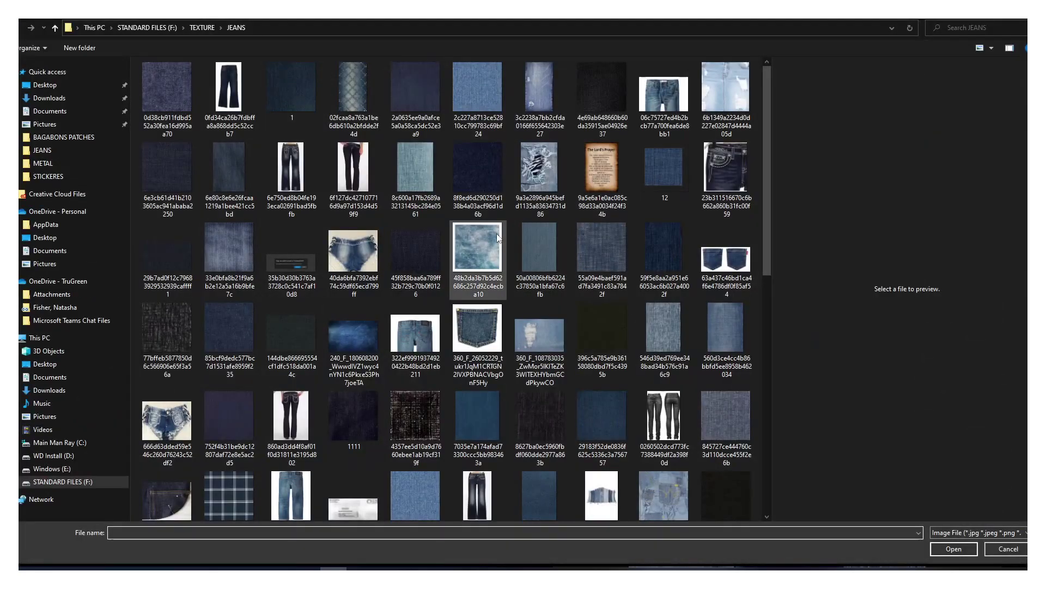
{"action": "double_click", "coordinate": [213, 279]}
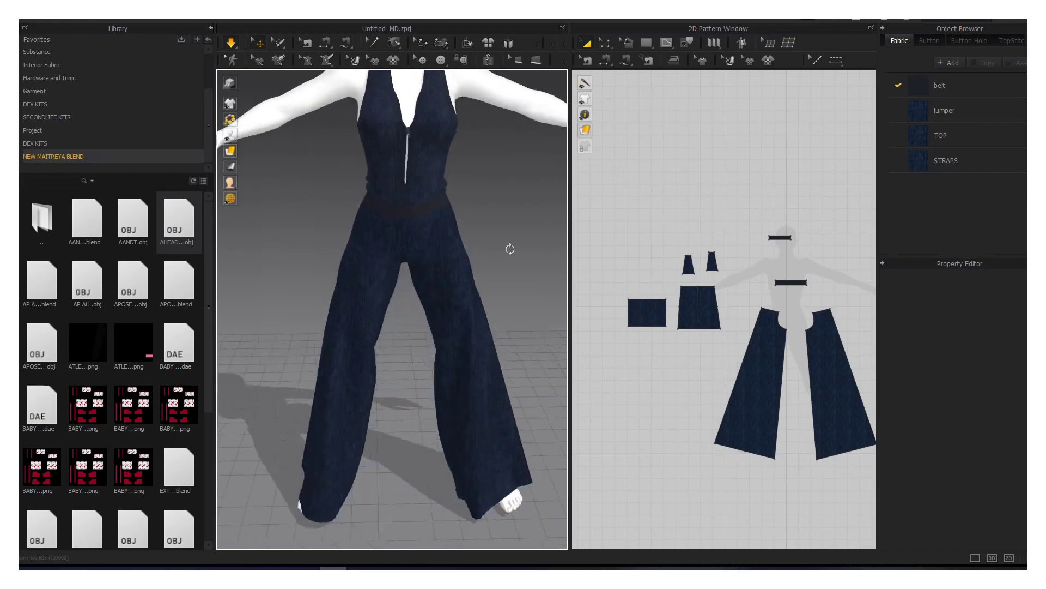
Step: Set all pattern pieces to particle distance 15 and re-simulate the jumpsuit
{"action": "left_click_drag", "start_coordinate": [621, 256], "coordinate": [798, 396]}
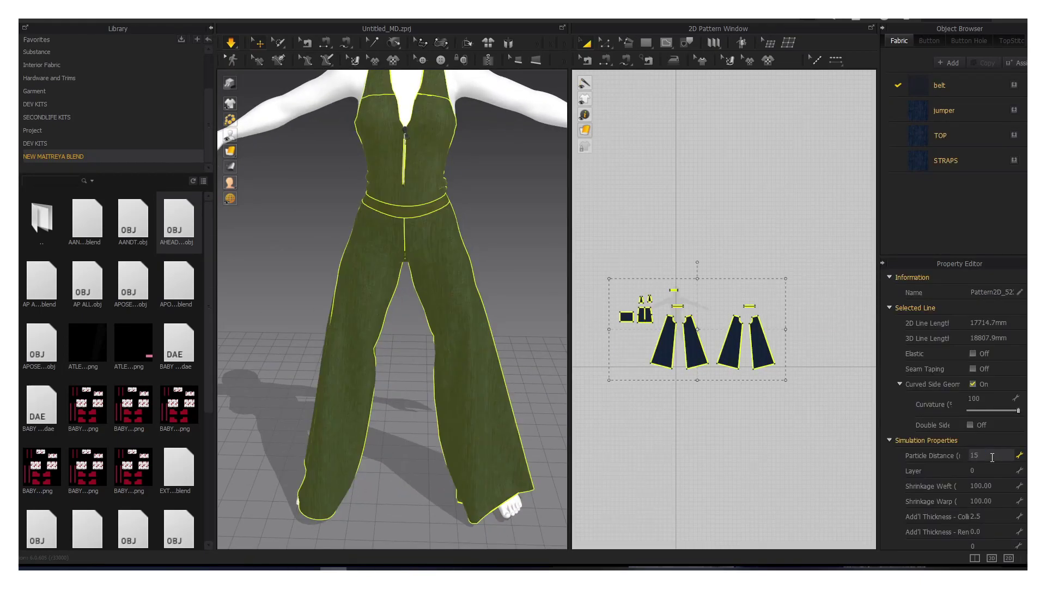
{"action": "key", "text": "space"}
{"action": "scroll", "coordinate": [514, 234], "scroll_direction": "up", "scroll_amount": 5}
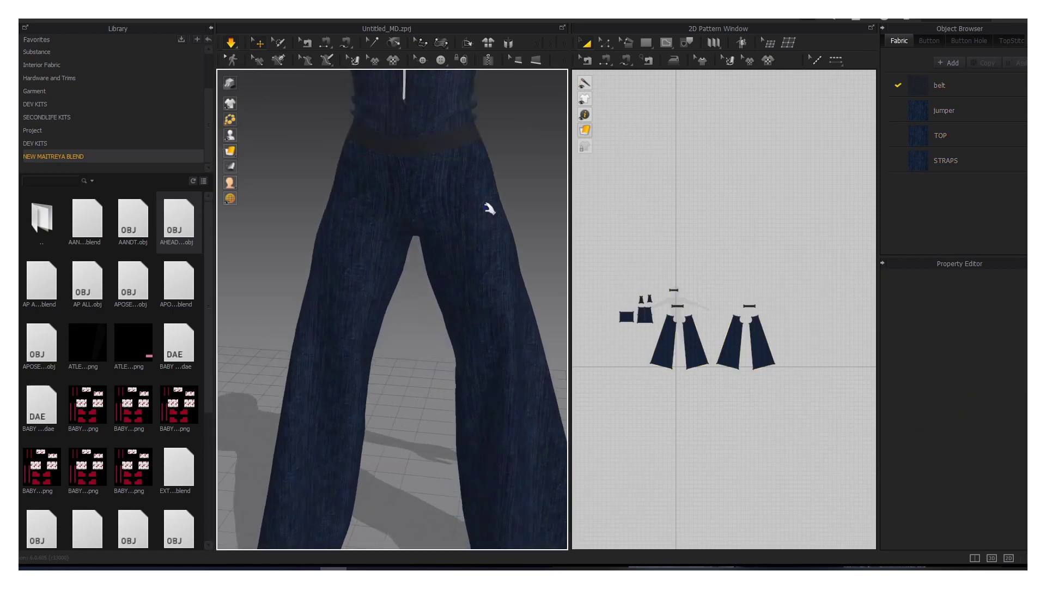
{"action": "mouse_move", "coordinate": [514, 233]}
{"action": "right_mouse_down"}
{"action": "mouse_move", "coordinate": [431, 365]}
{"action": "mouse_move", "coordinate": [369, 304]}
{"action": "mouse_move", "coordinate": [528, 317]}
{"action": "mouse_move", "coordinate": [296, 262]}
{"action": "mouse_move", "coordinate": [518, 320]}
{"action": "right_mouse_up"}
{"action": "scroll", "coordinate": [469, 364], "scroll_direction": "down", "scroll_amount": 5}
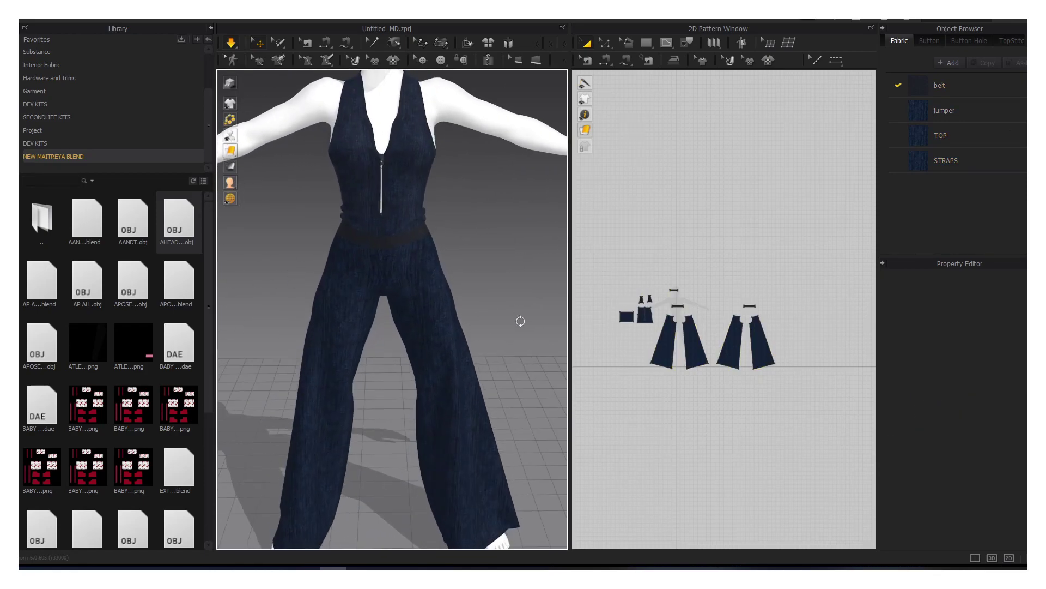
{"action": "scroll", "coordinate": [518, 322], "scroll_direction": "down", "scroll_amount": 3}
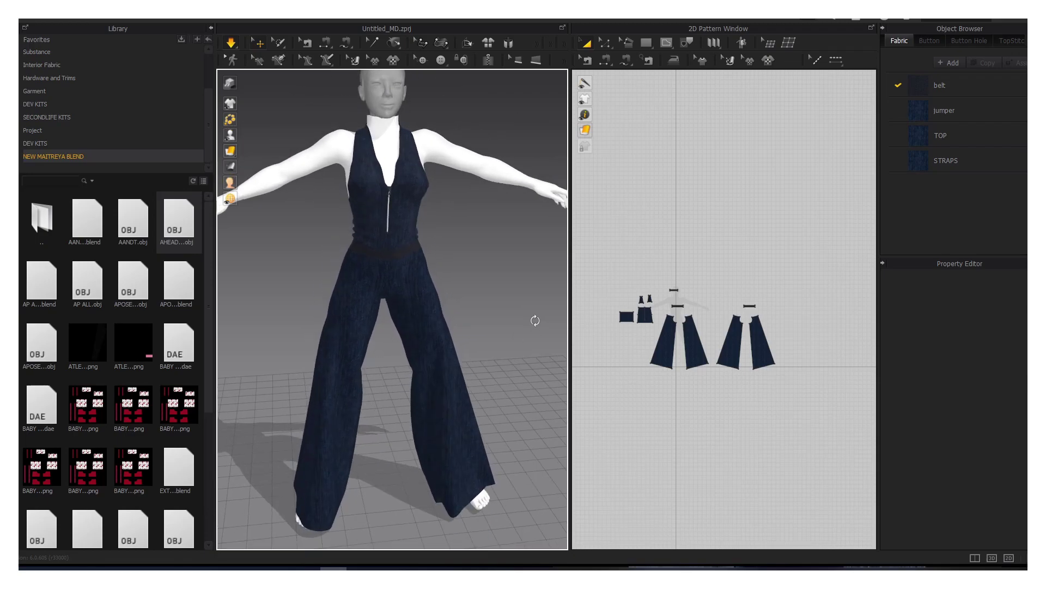
{"action": "scroll", "coordinate": [489, 351], "scroll_direction": "up", "scroll_amount": 3}
{"action": "scroll", "coordinate": [362, 228], "scroll_direction": "up", "scroll_amount": 2}
{"action": "scroll", "coordinate": [480, 301], "scroll_direction": "up", "scroll_amount": 2}
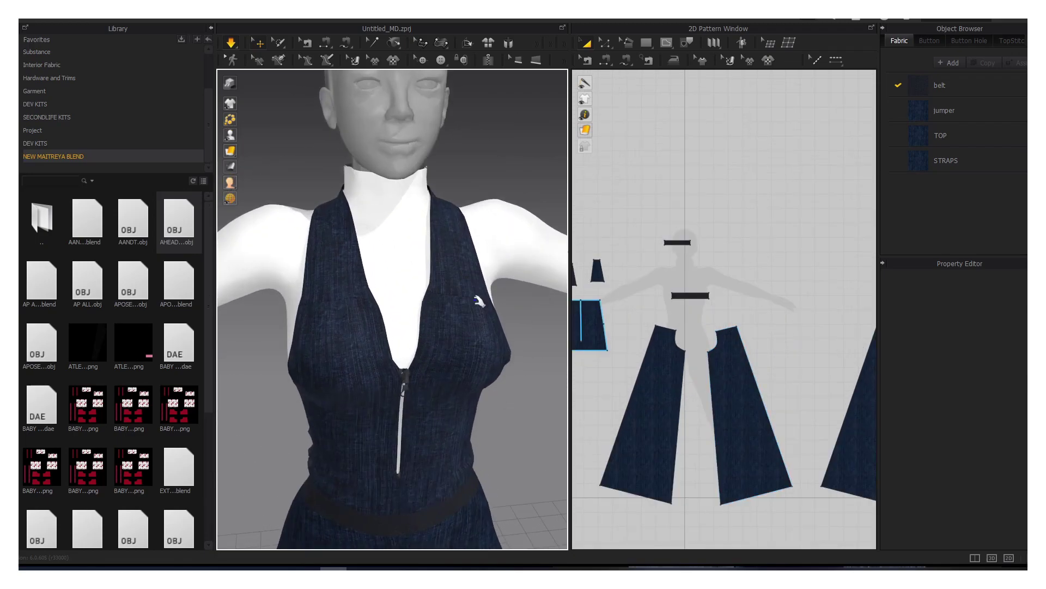
Step: Check the reference photo, then draw a thin rectangle piece beside the upper belt
{"action": "key", "text": "alt+Tab"}
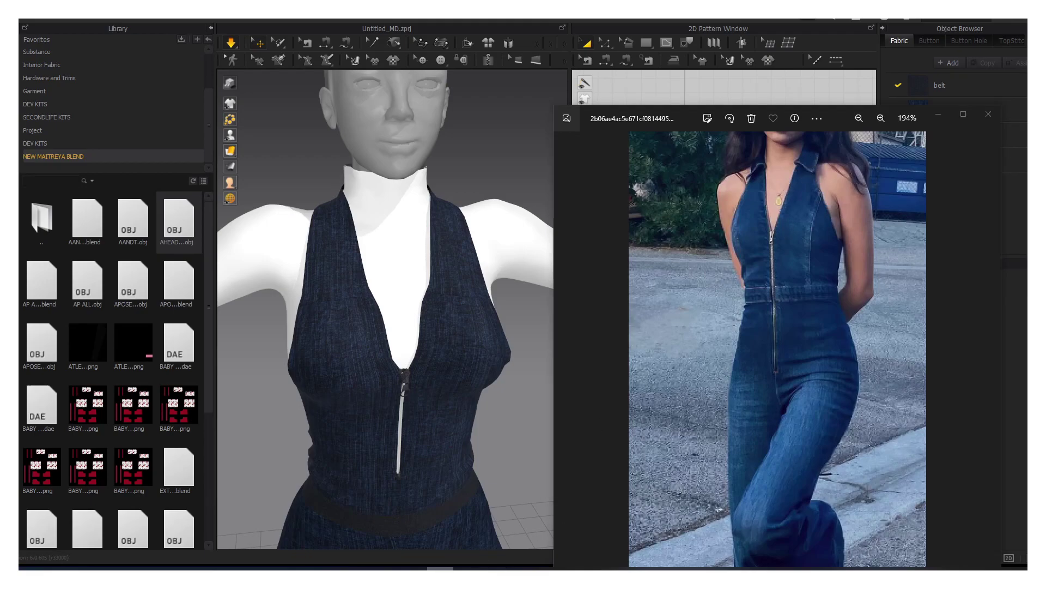
{"action": "left_click", "coordinate": [509, 332]}
{"action": "scroll", "coordinate": [670, 235], "scroll_direction": "up", "scroll_amount": 2}
{"action": "left_click", "coordinate": [692, 248]}
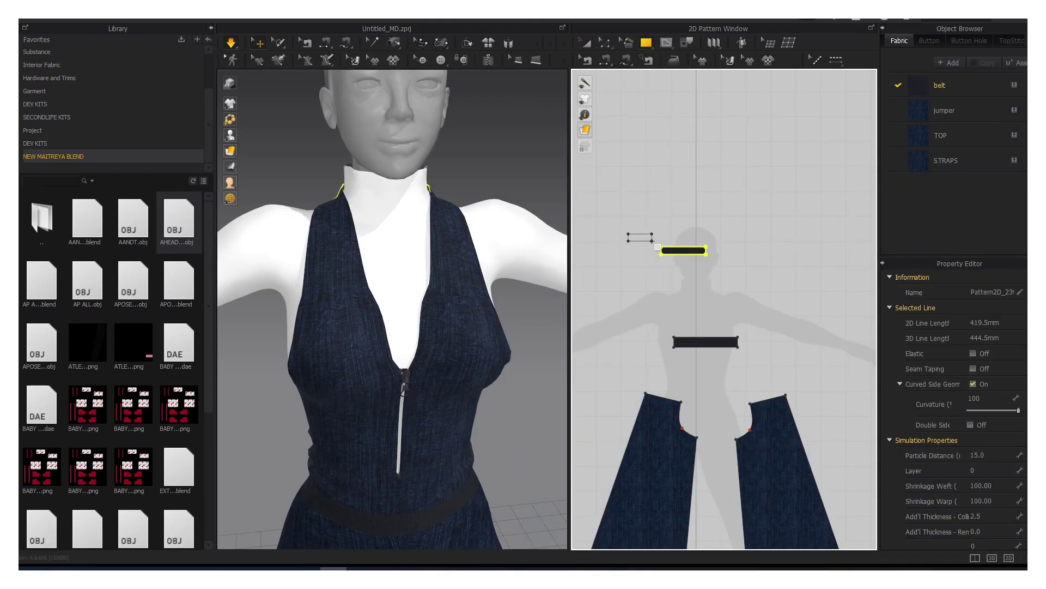
{"action": "left_click_drag", "start_coordinate": [681, 240], "coordinate": [682, 241]}
{"action": "key", "text": "a"}
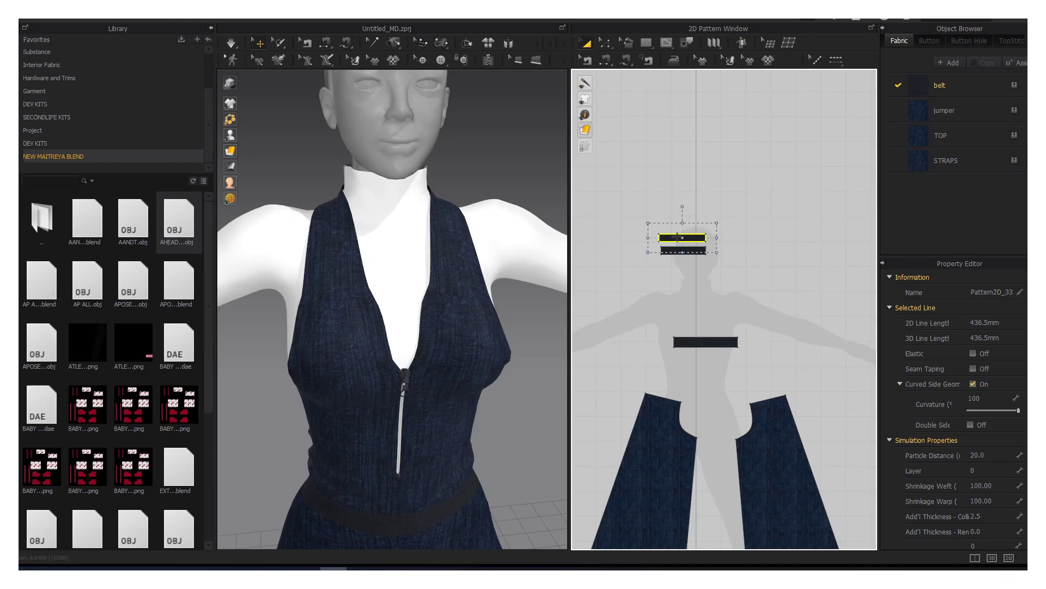
Step: Sew the edge of one short strip to the other strip with Segment Sewing
{"action": "key", "text": "n"}
{"action": "left_click", "coordinate": [683, 229]}
{"action": "left_click", "coordinate": [682, 249]}
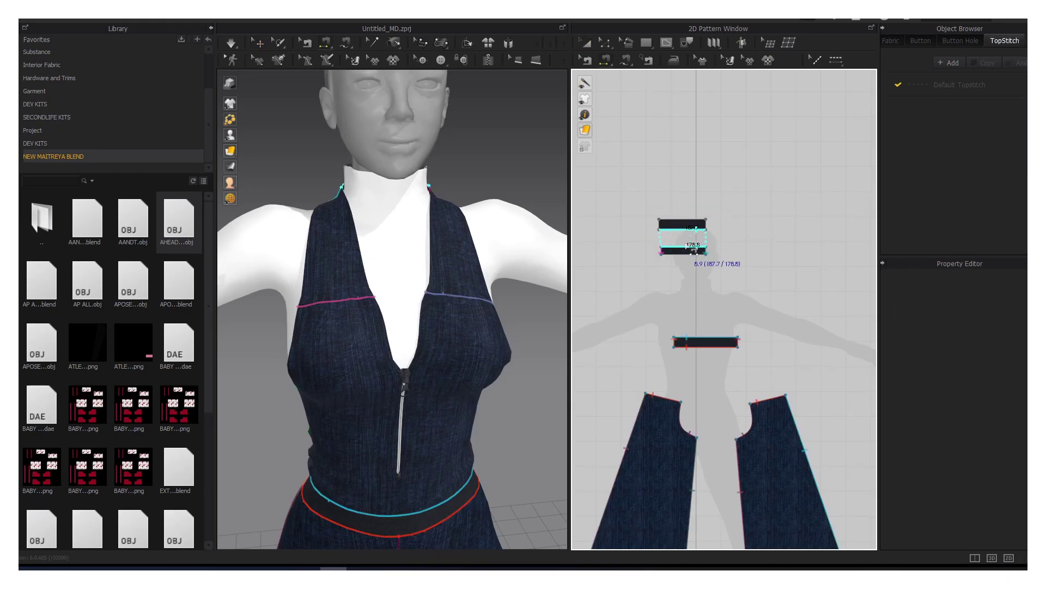
{"action": "right_click_drag", "start_coordinate": [414, 218], "coordinate": [361, 183]}
Step: Rotate the upper strip so it lies across the back of the neck, checking the reference photo
{"action": "key", "text": "a"}
{"action": "left_click", "coordinate": [682, 224]}
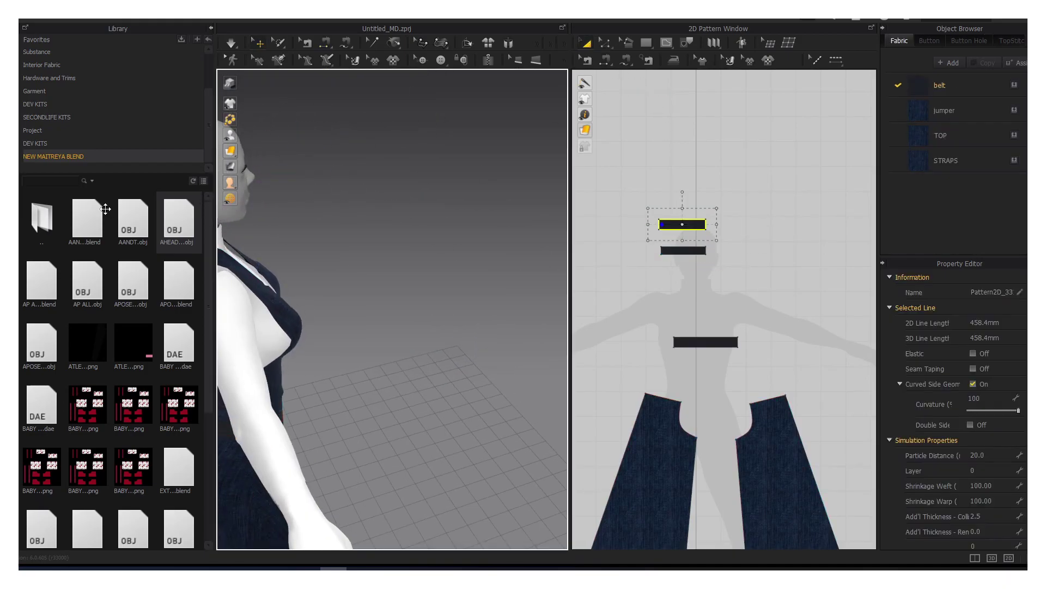
{"action": "right_click_drag", "start_coordinate": [381, 327], "coordinate": [458, 327]}
{"action": "mouse_move", "coordinate": [482, 289]}
{"action": "right_mouse_down"}
{"action": "mouse_move", "coordinate": [409, 341]}
{"action": "mouse_move", "coordinate": [392, 338]}
{"action": "right_mouse_up"}
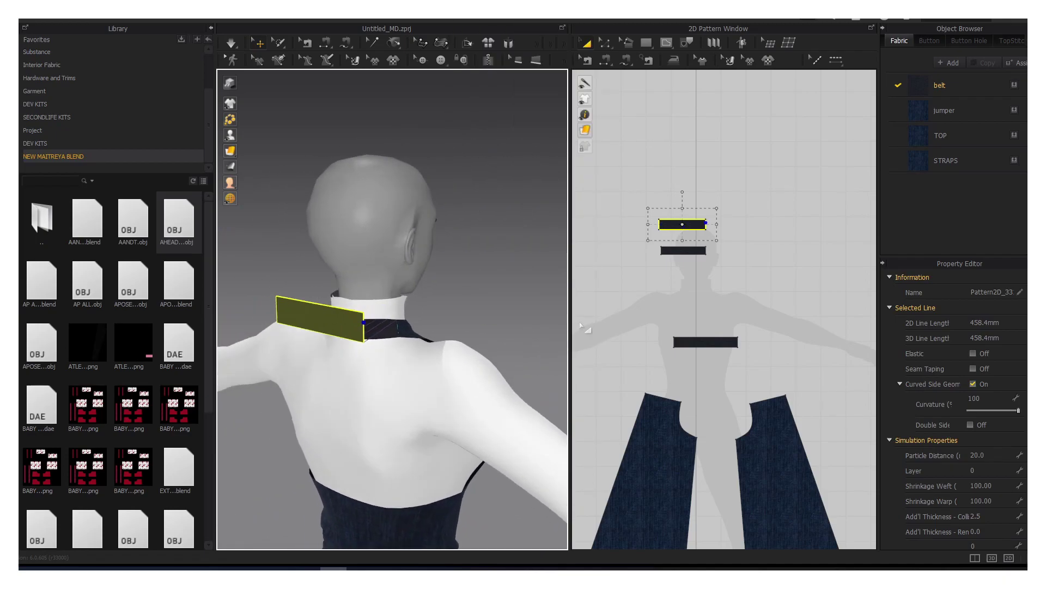
{"action": "key", "text": "alt+Tab"}
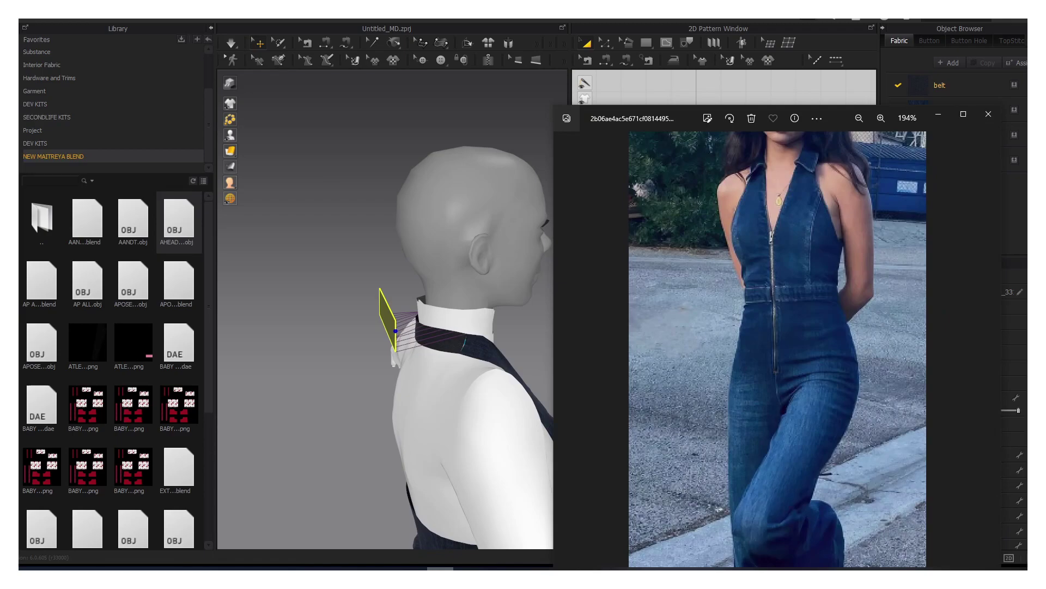
{"action": "key", "text": "alt+Tab"}
{"action": "mouse_move", "coordinate": [393, 349]}
{"action": "right_mouse_down"}
{"action": "mouse_move", "coordinate": [420, 403]}
{"action": "mouse_move", "coordinate": [436, 320]}
{"action": "mouse_move", "coordinate": [458, 327]}
{"action": "right_mouse_up"}
{"action": "left_click", "coordinate": [401, 349]}
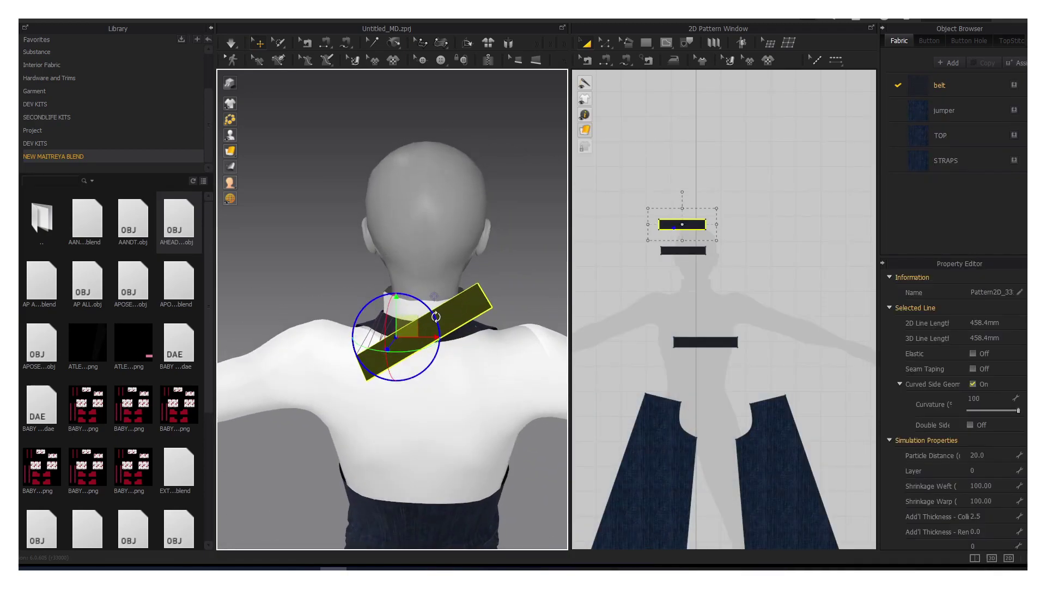
{"action": "left_click_drag", "start_coordinate": [430, 316], "coordinate": [436, 354]}
Step: Add two new fabrics, FABRIC 1 and FABRIC 2, to the fabric list
{"action": "left_click", "coordinate": [507, 398]}
{"action": "right_click_drag", "start_coordinate": [507, 398], "coordinate": [452, 398]}
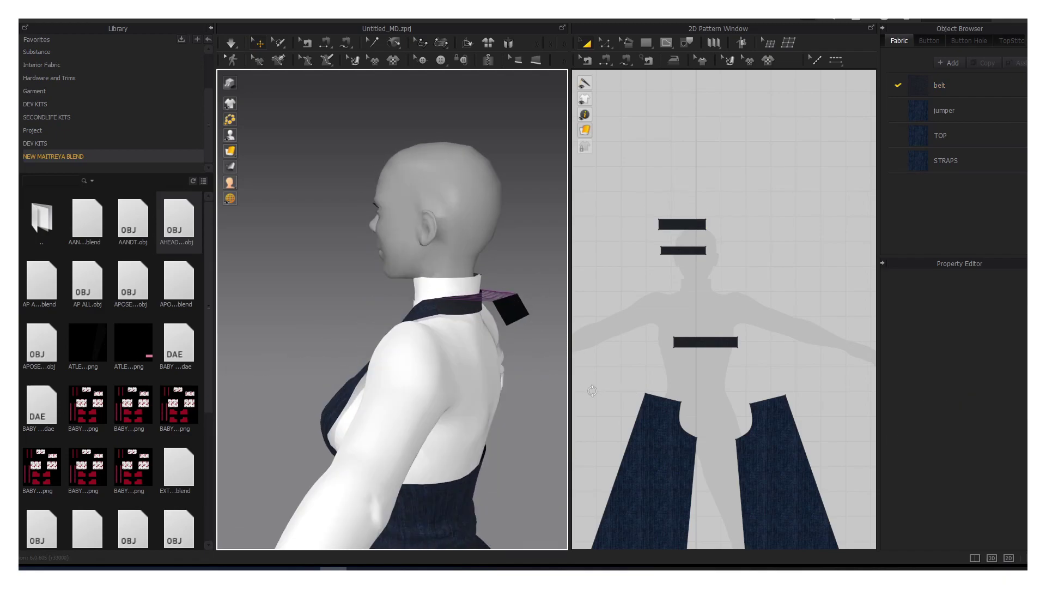
{"action": "left_click", "coordinate": [957, 64]}
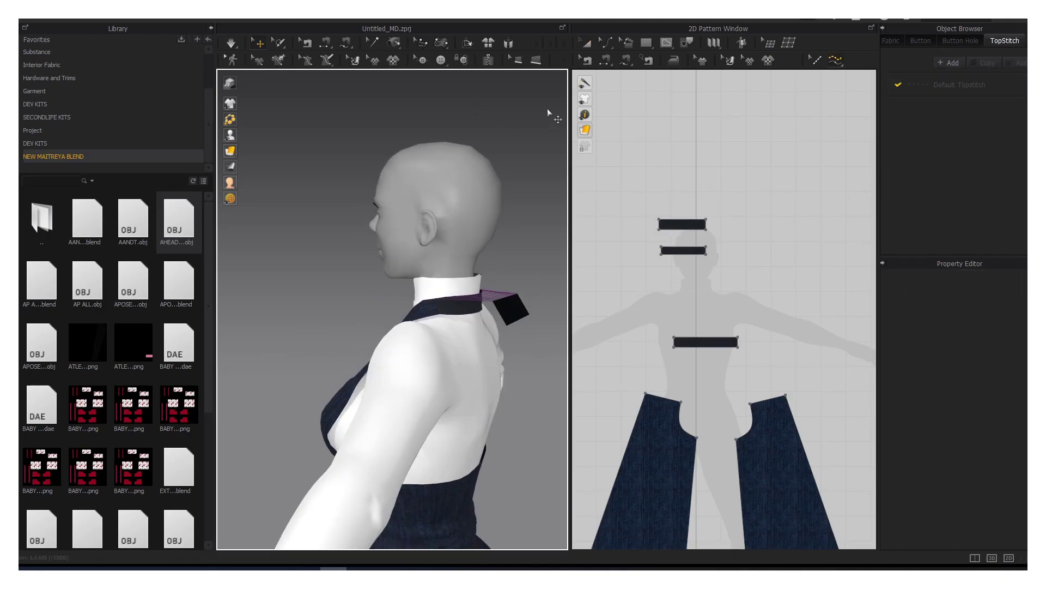
{"action": "left_click", "coordinate": [957, 64]}
Step: Rename FABRIC 1 to COLOR and apply it to the strip
{"action": "double_click", "coordinate": [959, 186]}
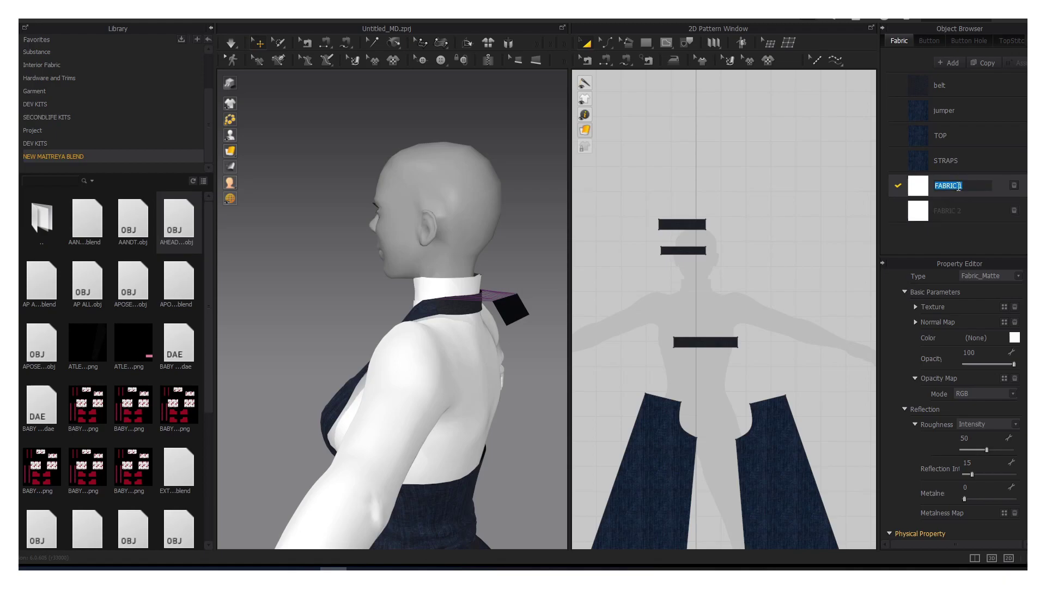
{"action": "type", "text": "COLOR"}
{"action": "left_click_drag", "start_coordinate": [920, 189], "coordinate": [507, 305]}
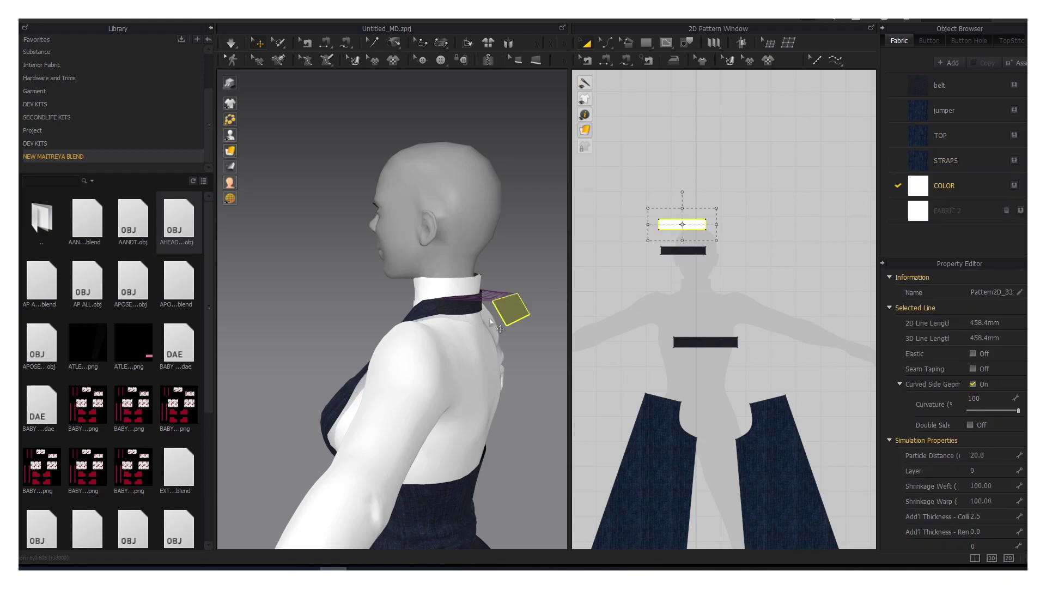
{"action": "right_click_drag", "start_coordinate": [507, 306], "coordinate": [452, 281]}
{"action": "right_click", "coordinate": [423, 330]}
{"action": "key", "text": "Escape"}
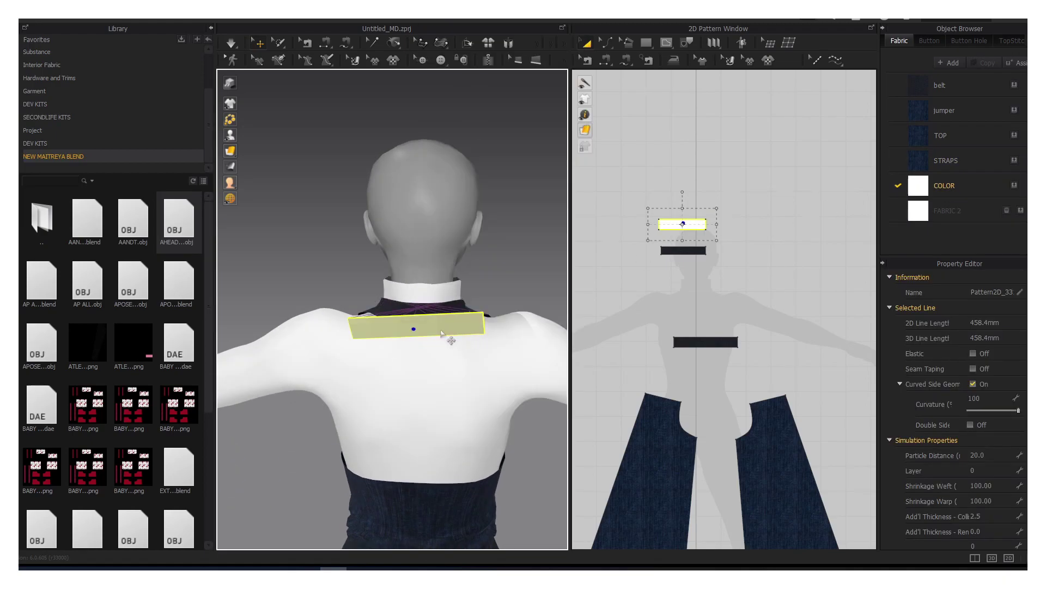
Step: Select the white collar strip and inspect it from both sides of the avatar
{"action": "left_click", "coordinate": [626, 43]}
{"action": "right_click", "coordinate": [683, 234]}
{"action": "key", "text": "Escape"}
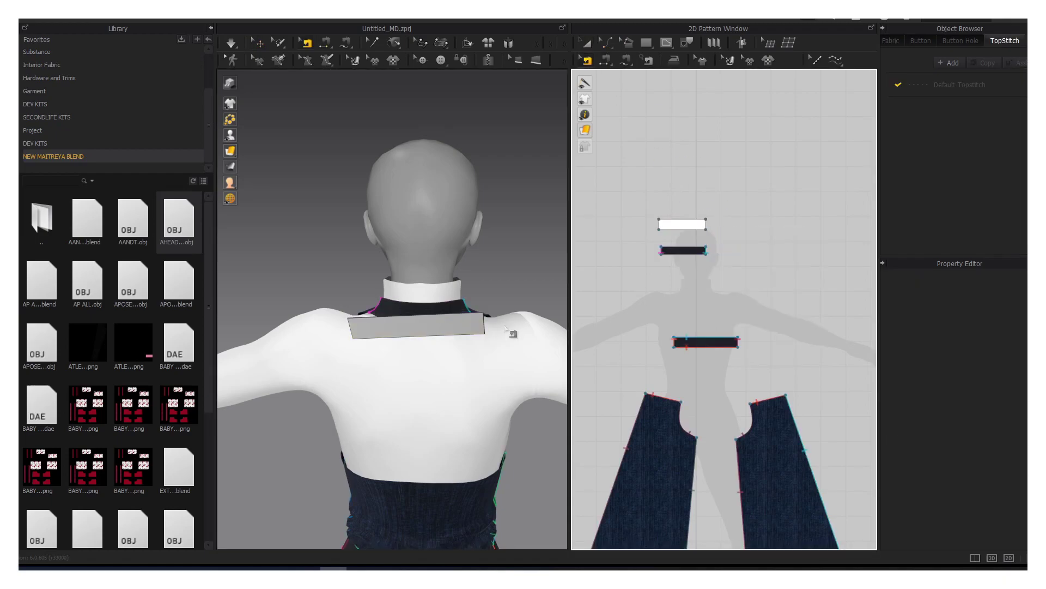
{"action": "left_click", "coordinate": [586, 42]}
{"action": "left_click", "coordinate": [413, 333]}
{"action": "right_click_drag", "start_coordinate": [414, 327], "coordinate": [382, 327]}
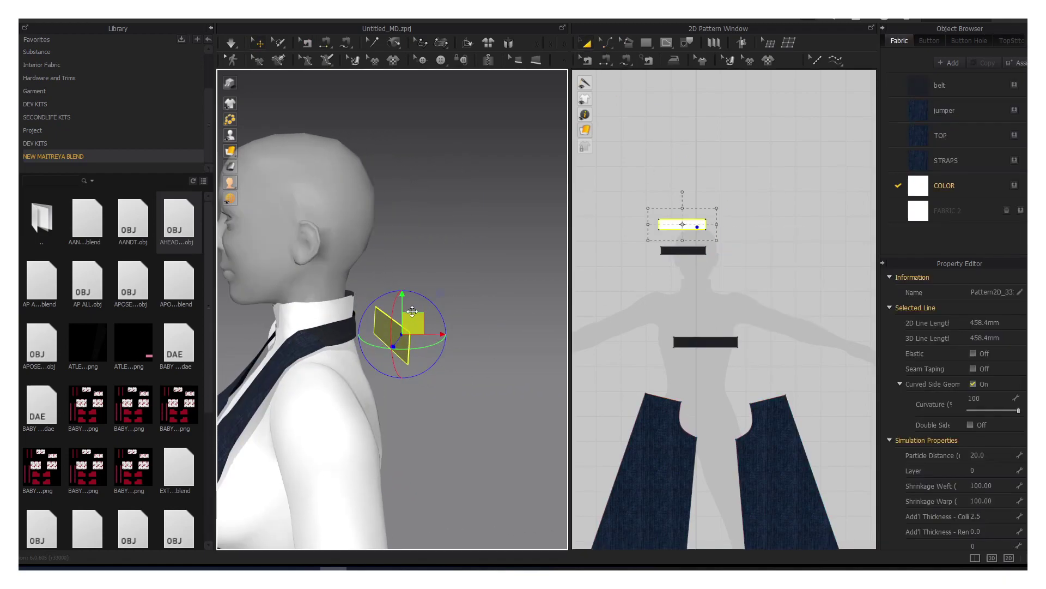
{"action": "right_click_drag", "start_coordinate": [463, 312], "coordinate": [229, 322]}
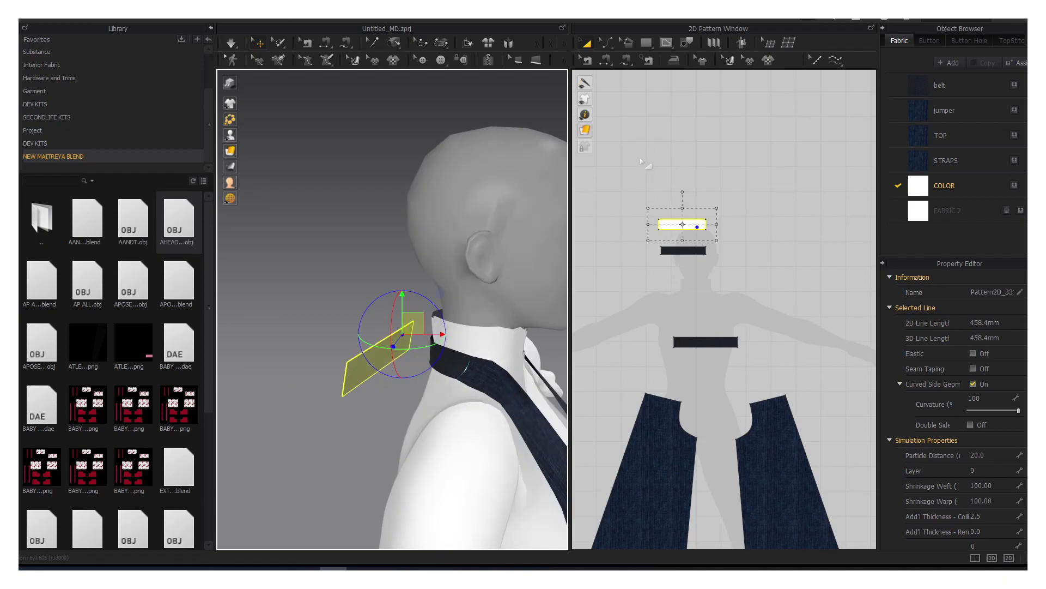
Step: Sew the white strip's edge to the dark strip and reverse the seam direction
{"action": "left_click", "coordinate": [605, 60]}
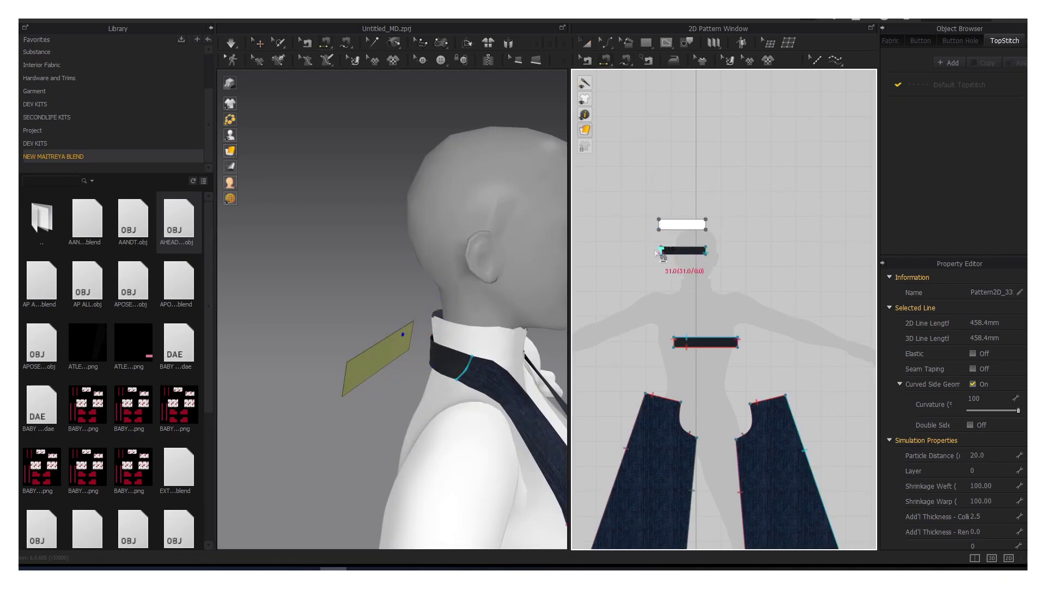
{"action": "left_click", "coordinate": [673, 249]}
{"action": "right_click_drag", "start_coordinate": [464, 300], "coordinate": [518, 300]}
{"action": "key", "text": "b"}
{"action": "right_click", "coordinate": [677, 227]}
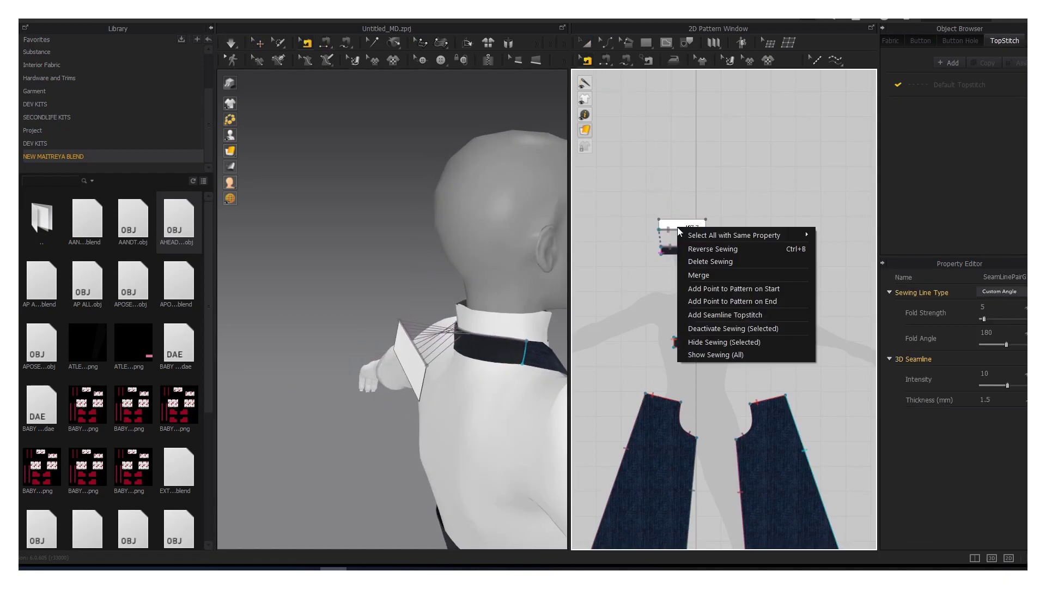
{"action": "left_click", "coordinate": [703, 249]}
Step: Simulate so the white strip settles as a collar band around the neck
{"action": "key", "text": "8"}
{"action": "key", "text": "space"}
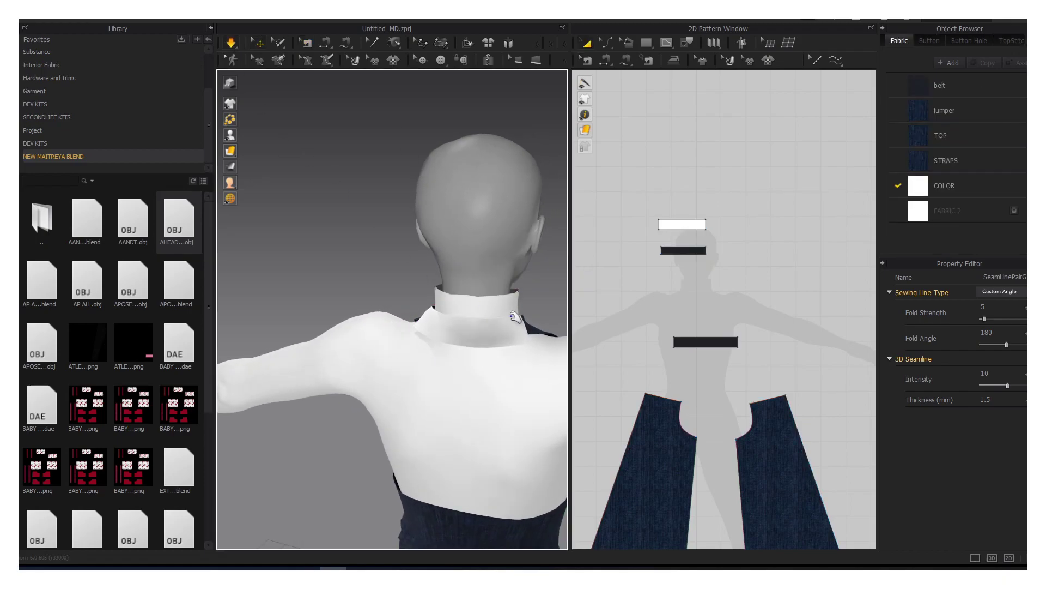
{"action": "right_click_drag", "start_coordinate": [327, 240], "coordinate": [386, 241]}
{"action": "left_click", "coordinate": [674, 227]}
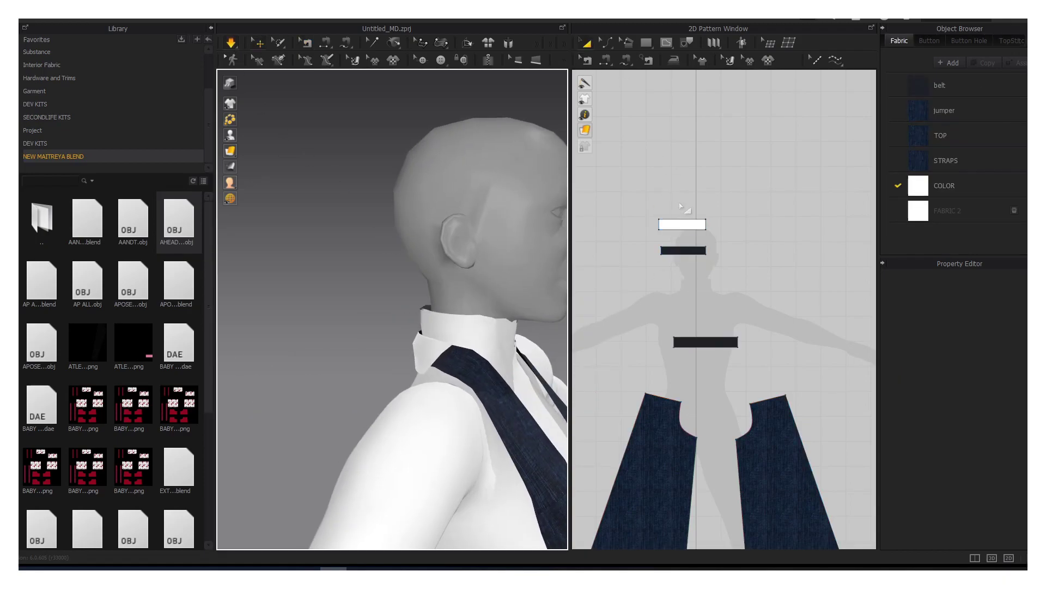
{"action": "left_click", "coordinate": [679, 225]}
{"action": "key", "text": "8"}
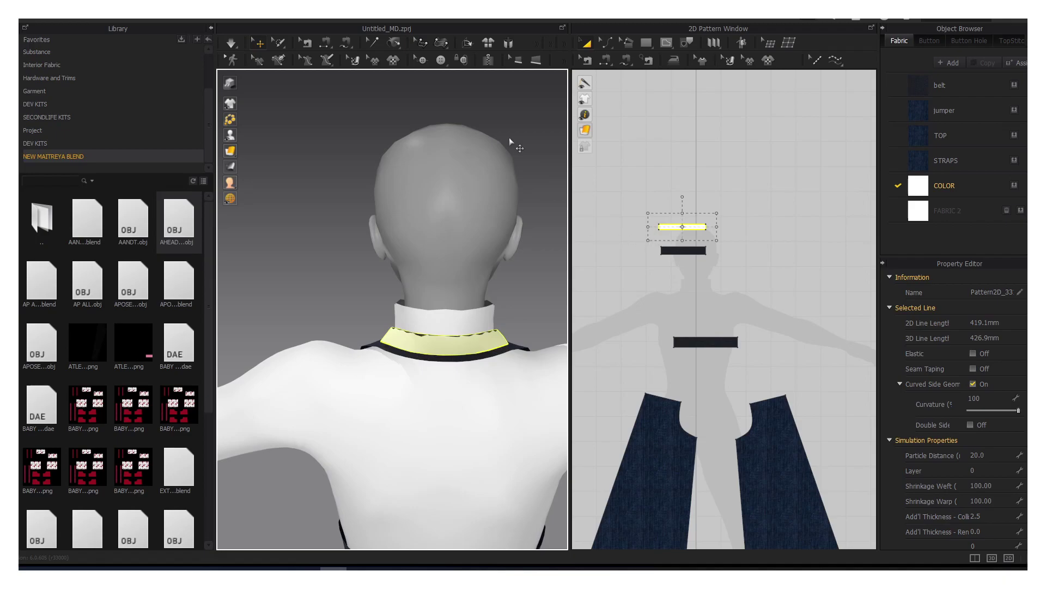
{"action": "key", "text": "space"}
{"action": "key", "text": "2"}
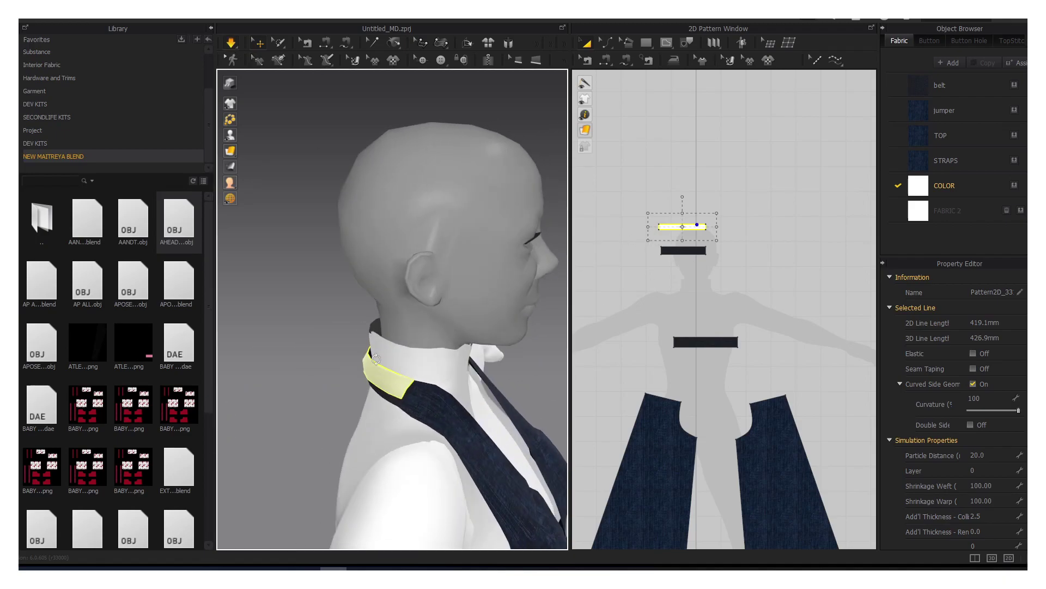
{"action": "middle_click_drag", "start_coordinate": [599, 338], "coordinate": [725, 289]}
Step: Paste two copies of the collar strip into the pattern window
{"action": "left_click", "coordinate": [721, 234]}
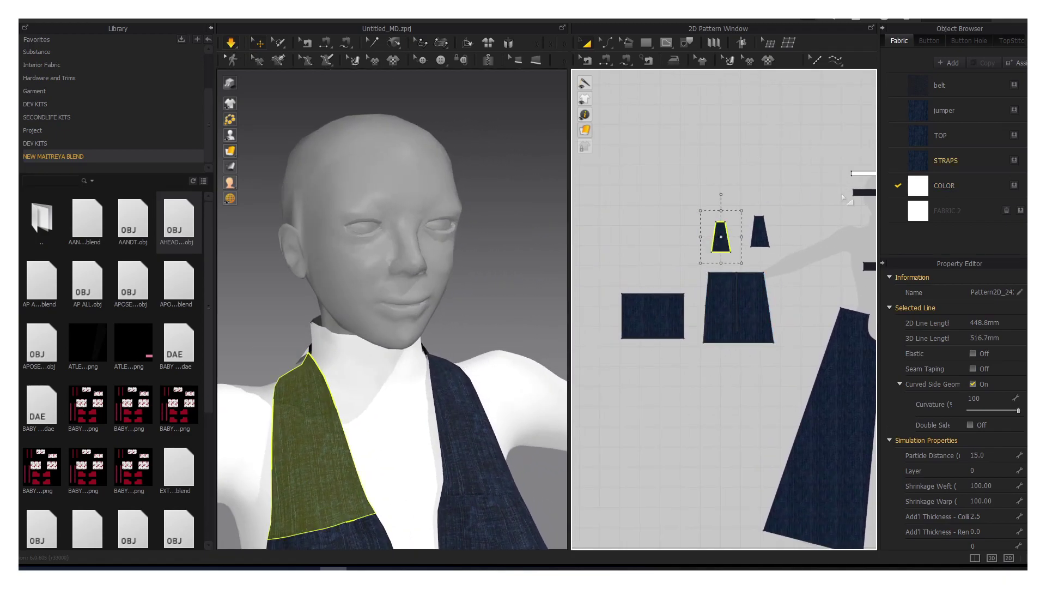
{"action": "right_click", "coordinate": [858, 169]}
{"action": "right_click", "coordinate": [649, 228]}
{"action": "left_click", "coordinate": [671, 235]}
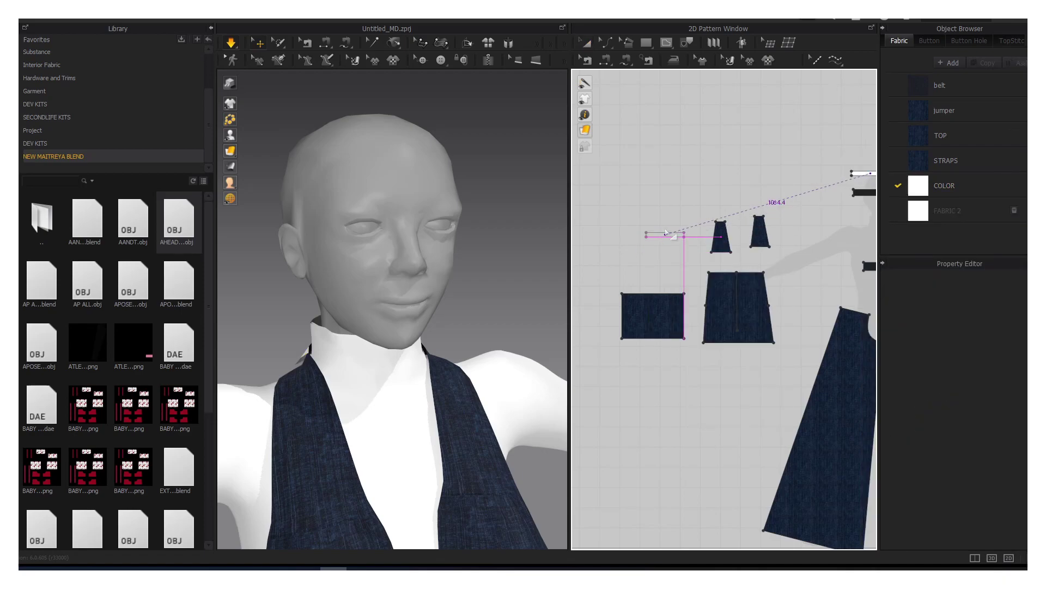
{"action": "right_click", "coordinate": [794, 227]}
{"action": "left_click", "coordinate": [807, 234]}
{"action": "left_click", "coordinate": [809, 231]}
{"action": "scroll", "coordinate": [489, 297], "scroll_direction": "down", "scroll_amount": 2}
{"action": "scroll", "coordinate": [489, 297], "scroll_direction": "up", "scroll_amount": 2}
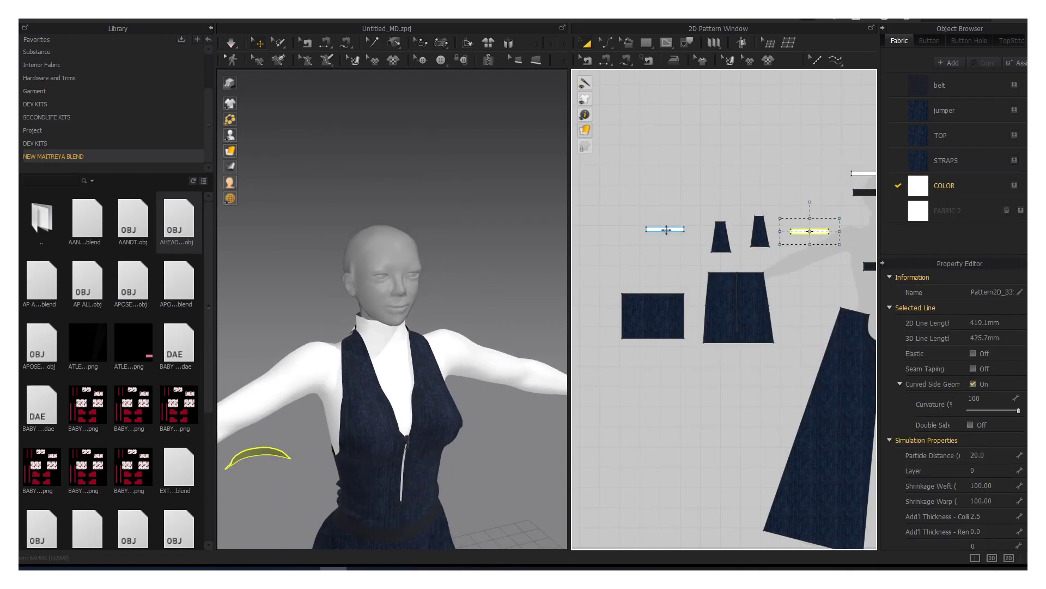
Step: Move the two strip copies up to the shoulders and neck
{"action": "left_click", "coordinate": [251, 447]}
{"action": "scroll", "coordinate": [327, 354], "scroll_direction": "up", "scroll_amount": 2}
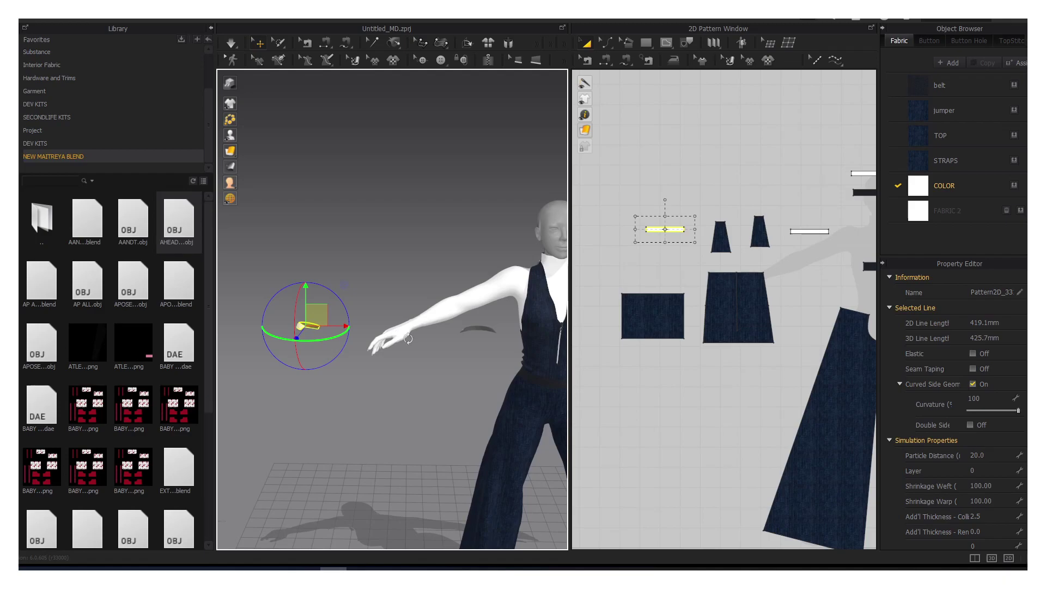
{"action": "left_click_drag", "start_coordinate": [316, 315], "coordinate": [523, 261]}
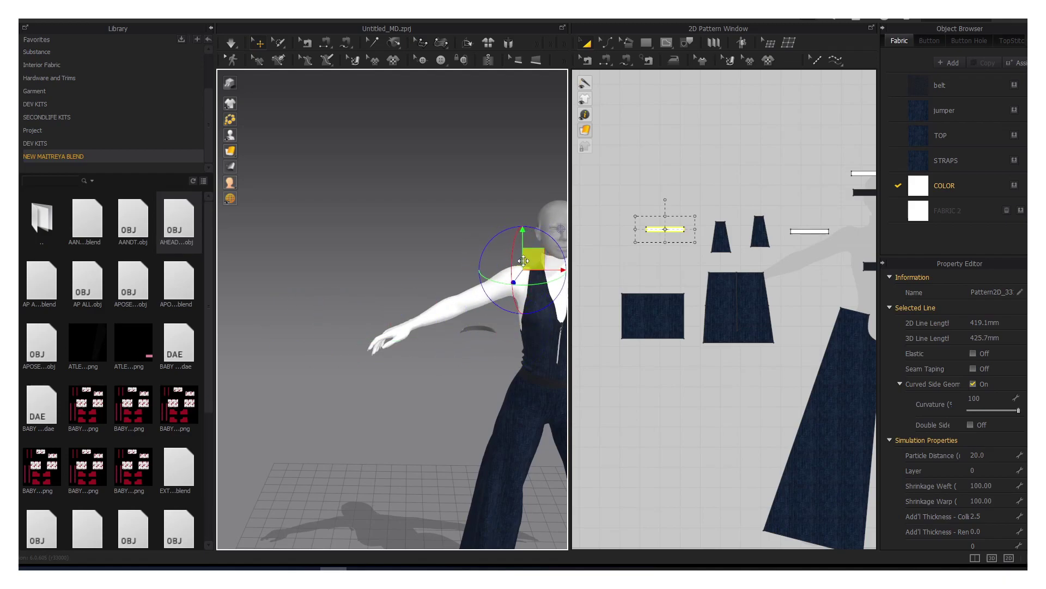
{"action": "mouse_move", "coordinate": [523, 260]}
{"action": "right_mouse_down"}
{"action": "mouse_move", "coordinate": [511, 255]}
{"action": "mouse_move", "coordinate": [348, 360]}
{"action": "right_mouse_up"}
{"action": "left_click", "coordinate": [514, 250]}
{"action": "mouse_move", "coordinate": [514, 250]}
{"action": "right_mouse_down"}
{"action": "mouse_move", "coordinate": [430, 296]}
{"action": "mouse_move", "coordinate": [487, 313]}
{"action": "right_mouse_up"}
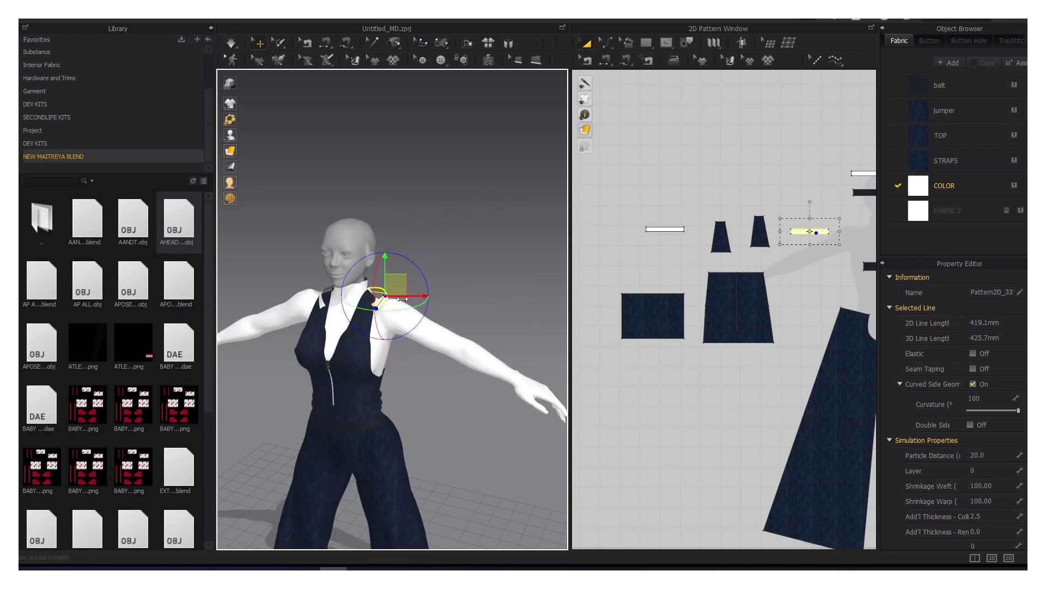
{"action": "scroll", "coordinate": [442, 327], "scroll_direction": "up", "scroll_amount": 3}
{"action": "mouse_move", "coordinate": [493, 269]}
{"action": "middle_mouse_down"}
{"action": "mouse_move", "coordinate": [585, 238]}
{"action": "mouse_move", "coordinate": [618, 295]}
{"action": "middle_mouse_up"}
{"action": "right_click_drag", "start_coordinate": [526, 272], "coordinate": [575, 249]}
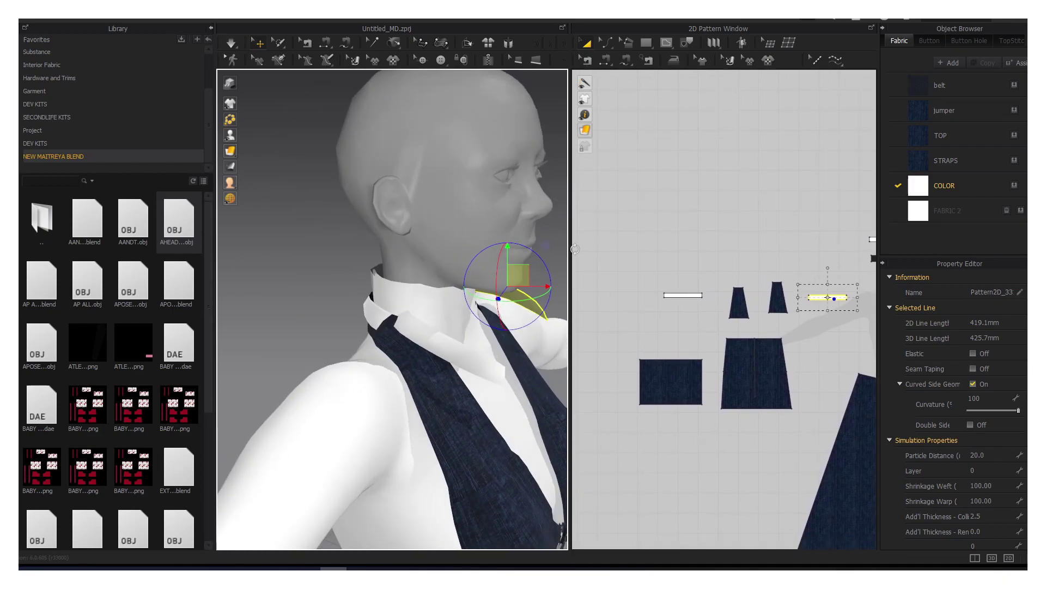
{"action": "left_click_drag", "start_coordinate": [690, 292], "coordinate": [691, 251]}
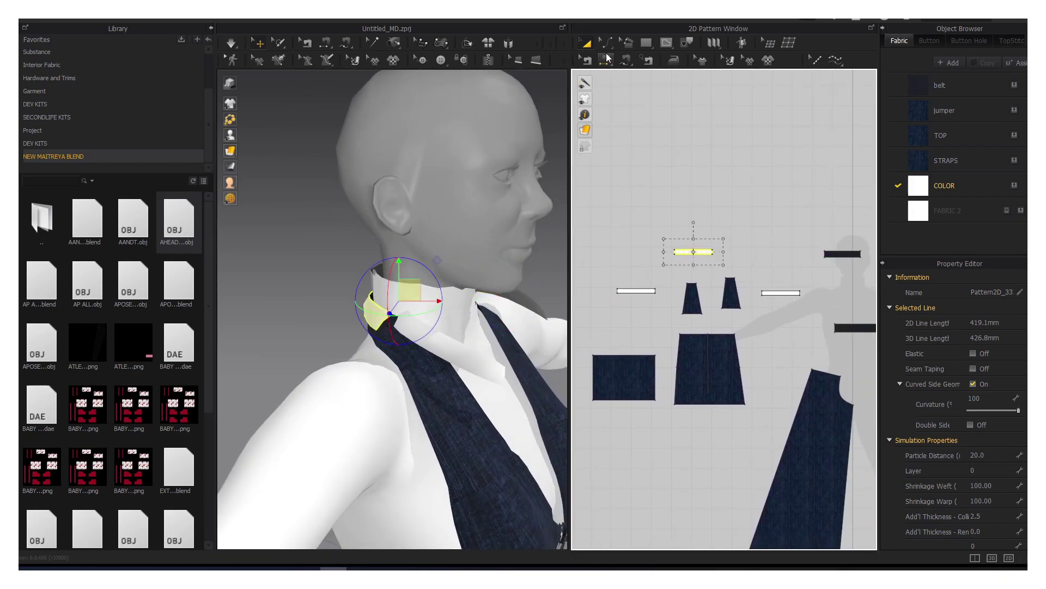
Step: Sew the strip copies to each other and position the left strip over the shoulder
{"action": "left_click", "coordinate": [605, 59]}
{"action": "left_click", "coordinate": [649, 291]}
{"action": "left_click", "coordinate": [681, 251]}
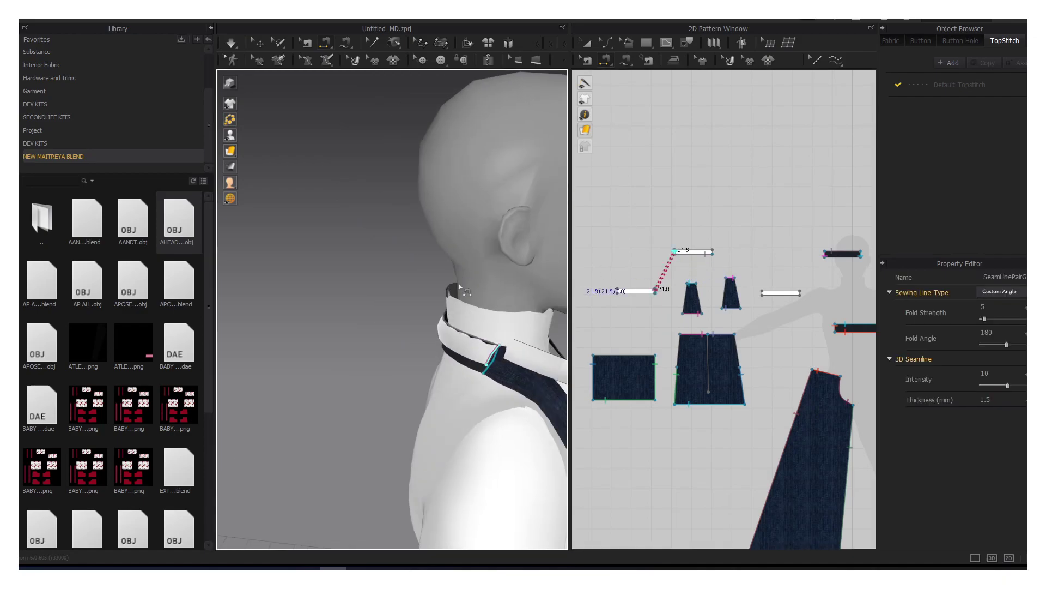
{"action": "left_click", "coordinate": [635, 290]}
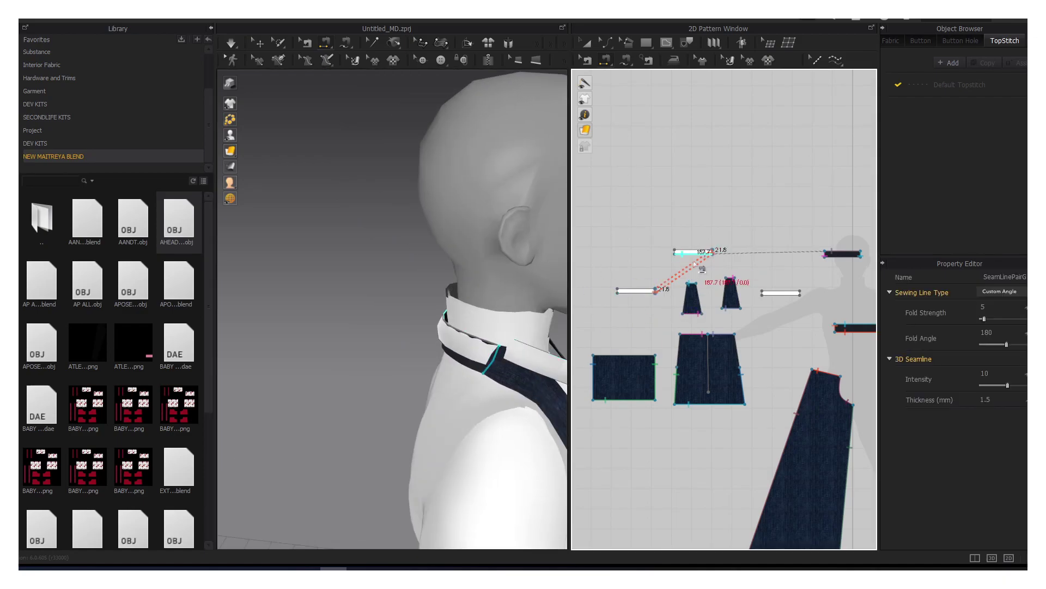
{"action": "key", "text": "a"}
{"action": "left_click", "coordinate": [635, 291]}
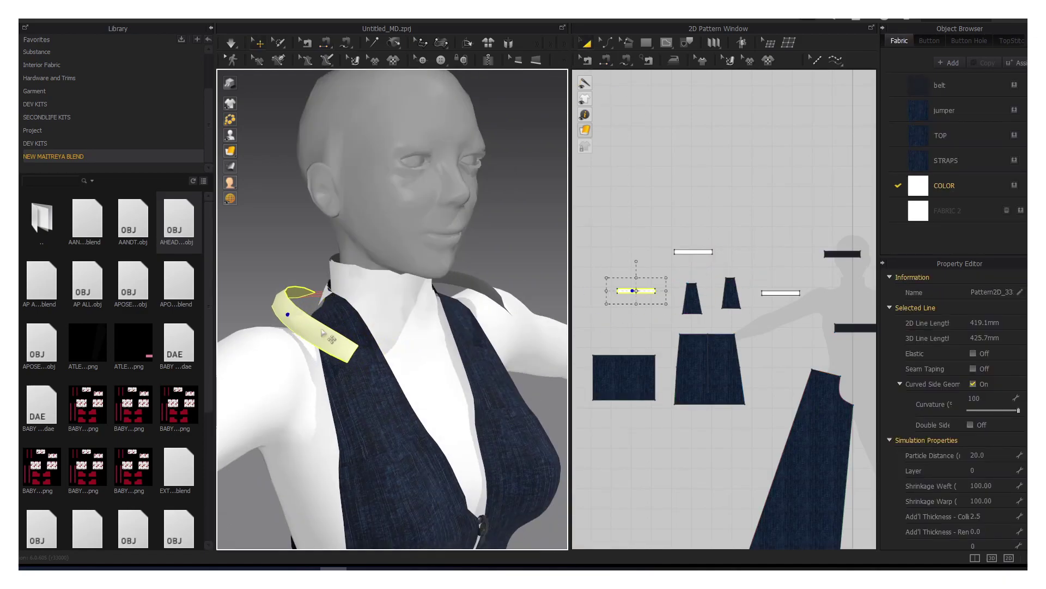
{"action": "mouse_move", "coordinate": [414, 327]}
{"action": "right_mouse_down"}
{"action": "mouse_move", "coordinate": [326, 337]}
{"action": "mouse_move", "coordinate": [522, 292]}
{"action": "right_mouse_up"}
{"action": "left_click", "coordinate": [693, 252]}
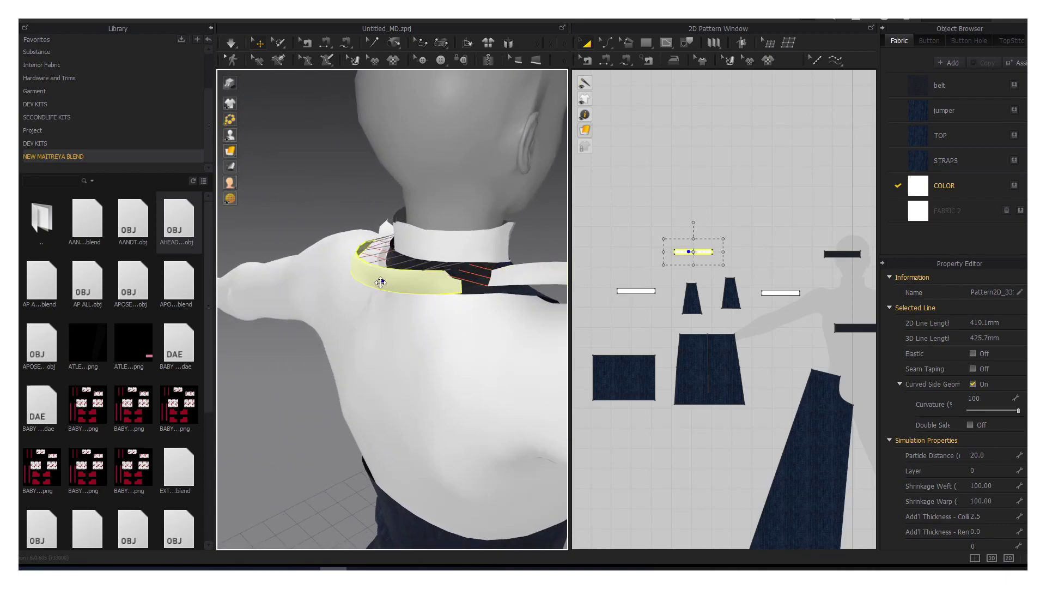
Step: Sew the upper collar strip to the lower strip
{"action": "key", "text": "b"}
{"action": "right_click", "coordinate": [662, 254]}
{"action": "key", "text": "Escape"}
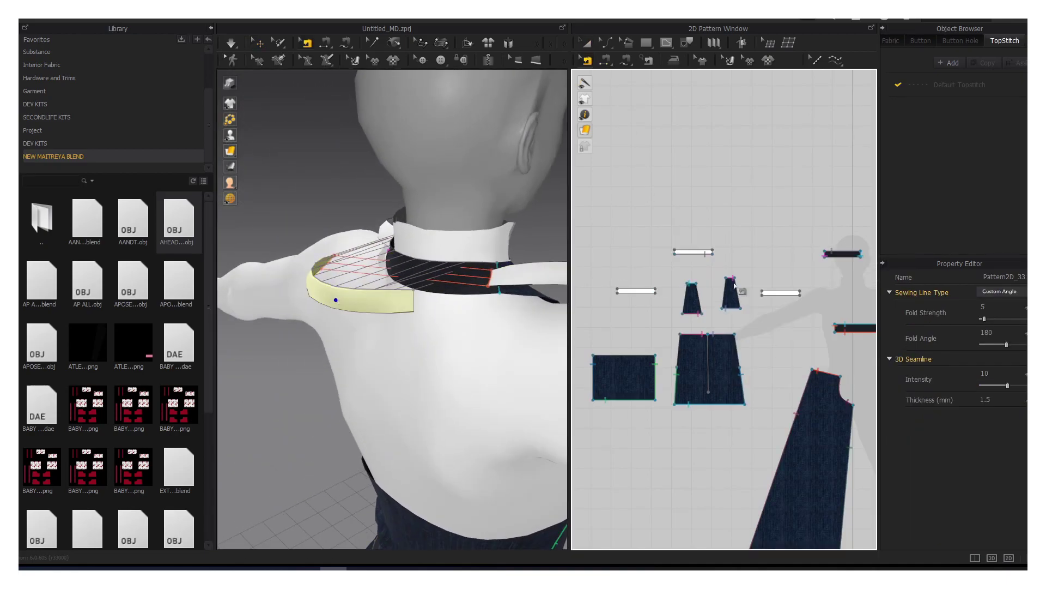
{"action": "left_click", "coordinate": [678, 261]}
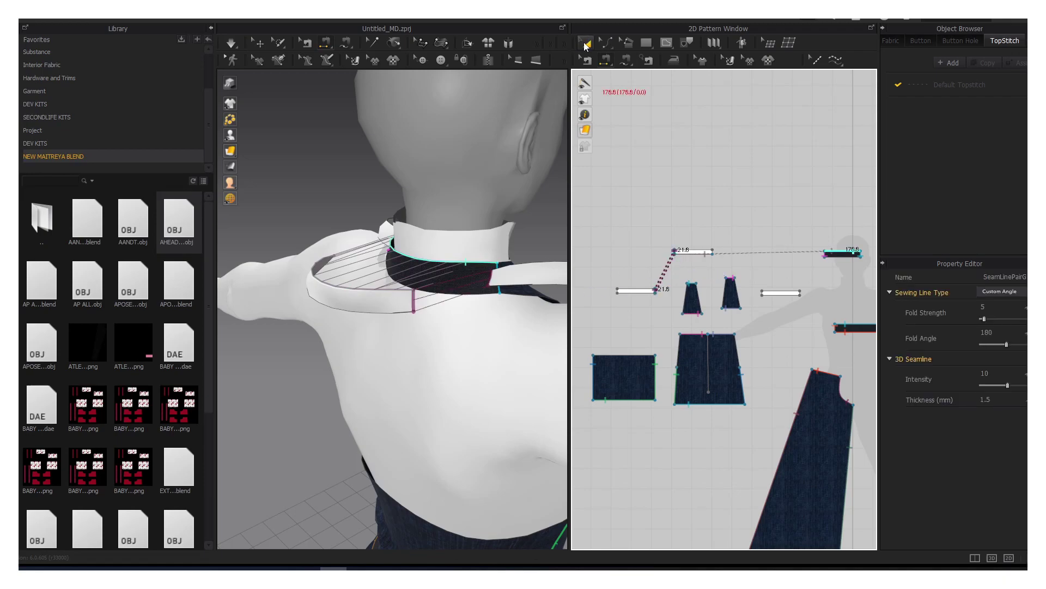
{"action": "left_click", "coordinate": [586, 47]}
{"action": "left_click", "coordinate": [636, 291]}
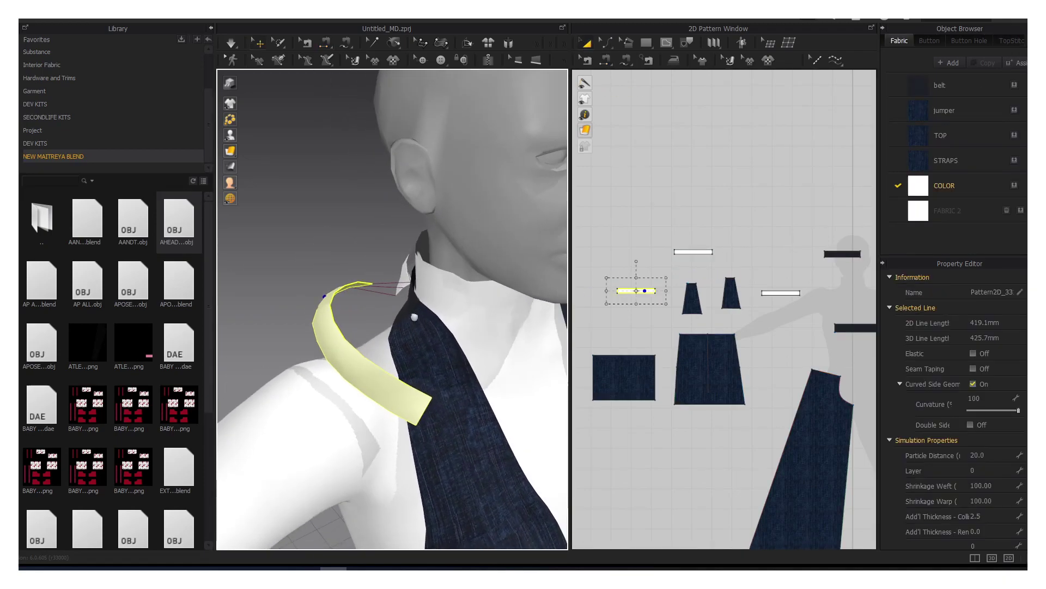
{"action": "scroll", "coordinate": [660, 311], "scroll_direction": "up", "scroll_amount": 3}
Step: Join the left strip to the trapezoid's edge, undoing a mistaken seam first
{"action": "key", "text": "n"}
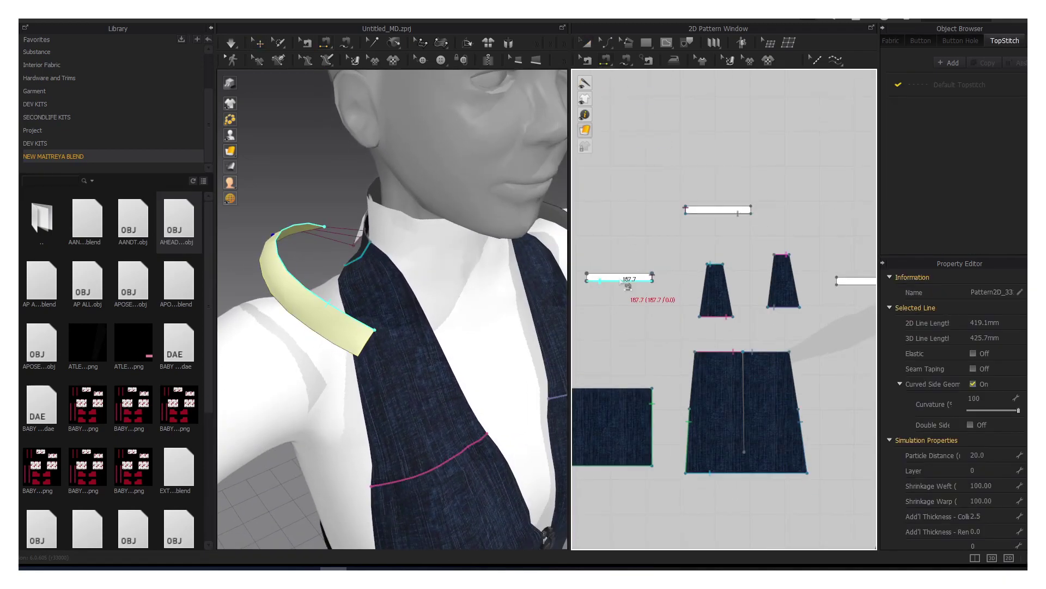
{"action": "left_click", "coordinate": [627, 274]}
{"action": "left_click", "coordinate": [706, 285]}
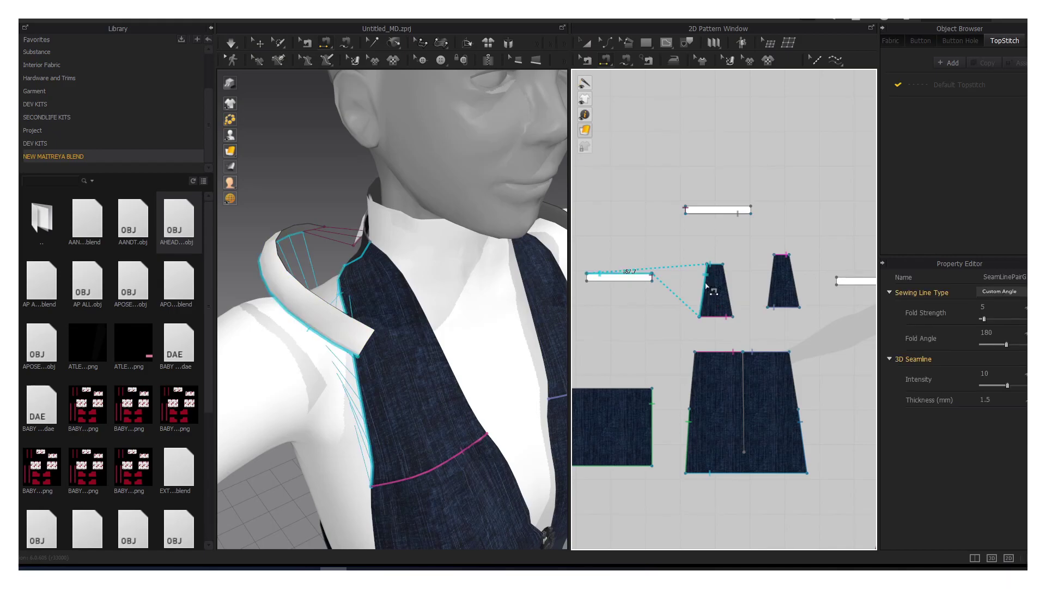
{"action": "key", "text": "ctrl+z"}
{"action": "left_click", "coordinate": [717, 285]}
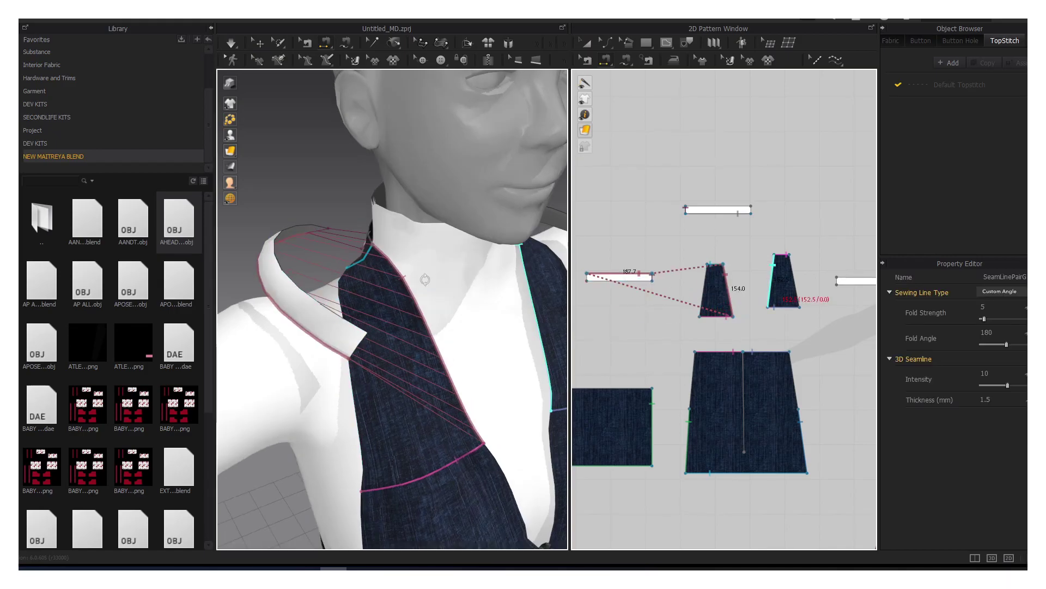
{"action": "mouse_move", "coordinate": [425, 276]}
{"action": "right_mouse_down"}
{"action": "mouse_move", "coordinate": [505, 241]}
{"action": "mouse_move", "coordinate": [460, 296]}
{"action": "mouse_move", "coordinate": [385, 280]}
{"action": "right_mouse_up"}
{"action": "left_click", "coordinate": [730, 294]}
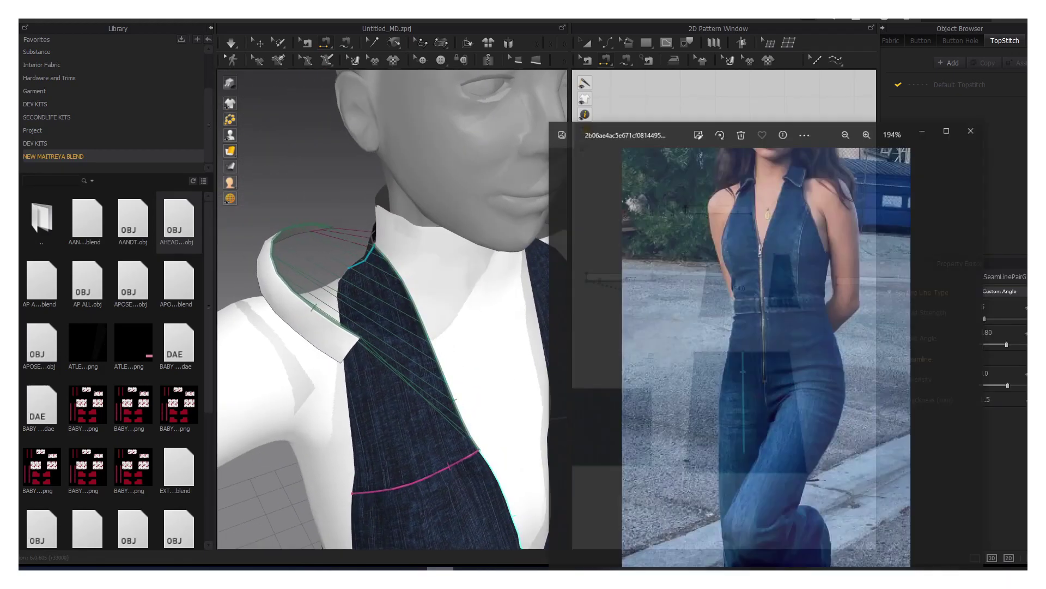
Step: Select both trapezoid pieces and sew the strip to the trapezoid's top edge
{"action": "left_click", "coordinate": [605, 42]}
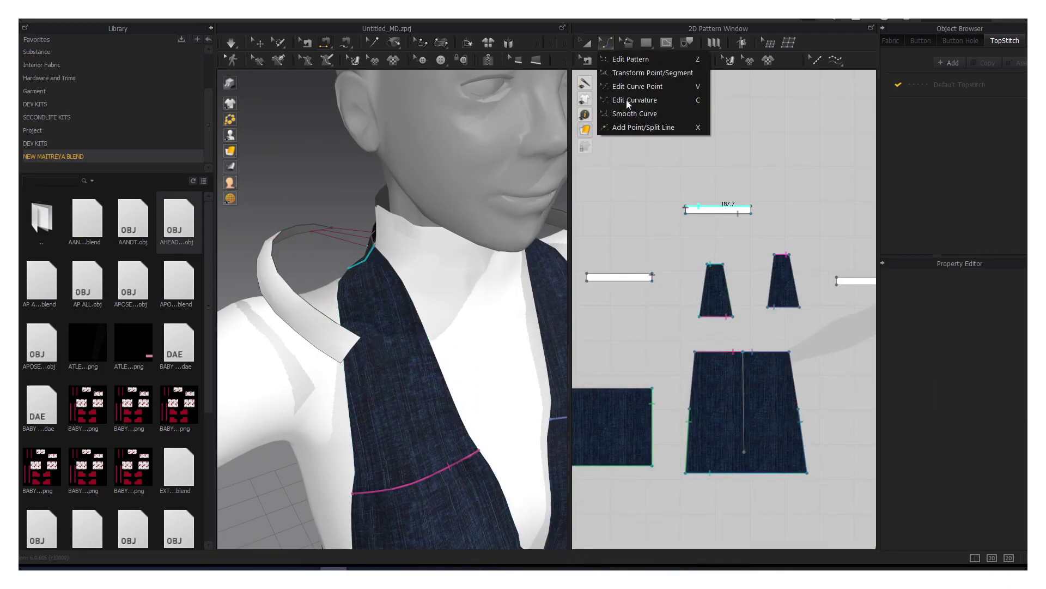
{"action": "left_click", "coordinate": [643, 86]}
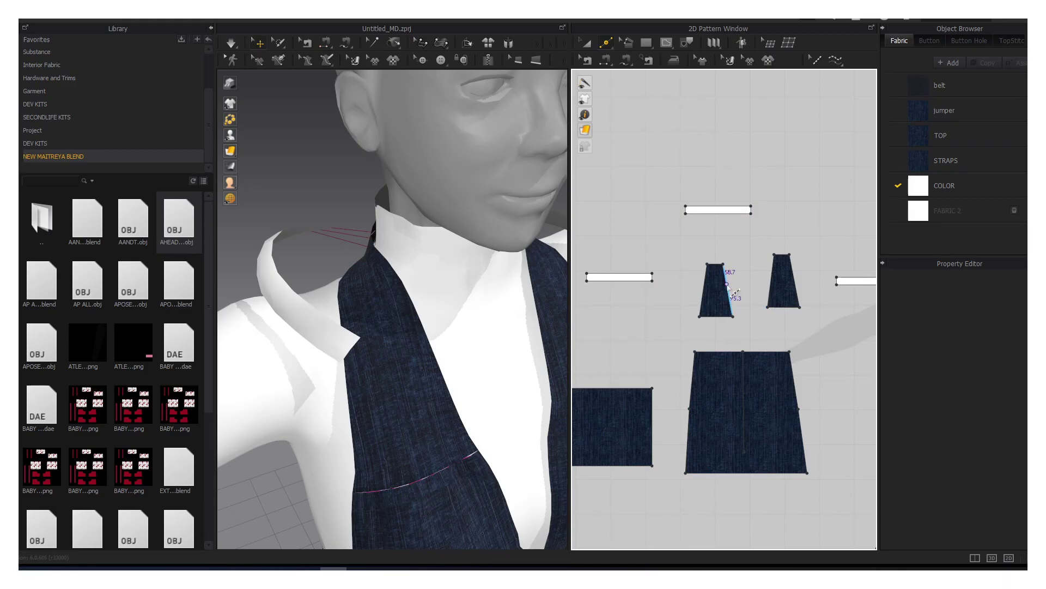
{"action": "left_click", "coordinate": [729, 288]}
{"action": "left_click", "coordinate": [772, 284]}
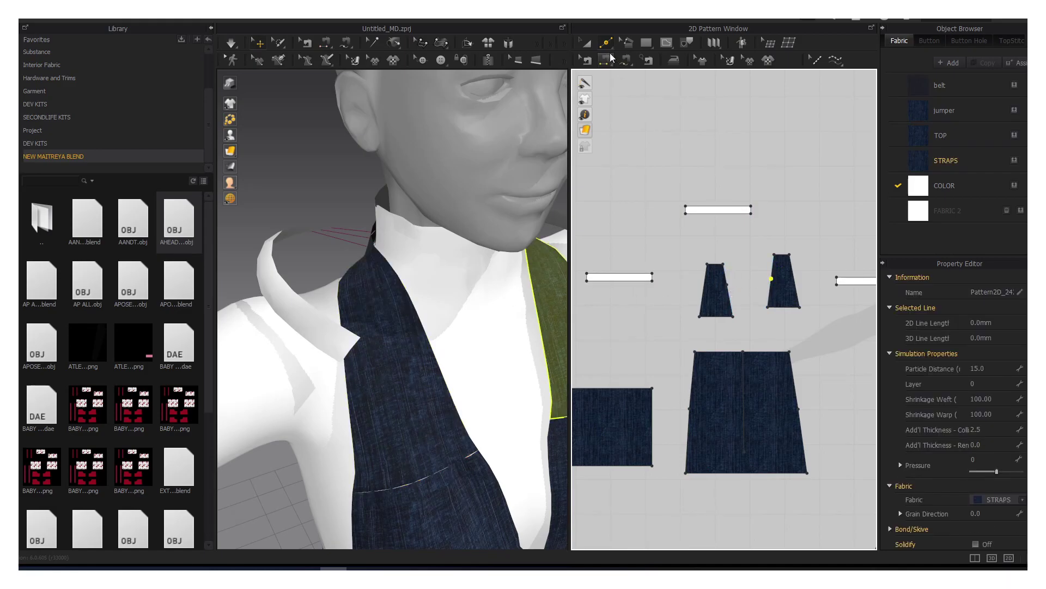
{"action": "left_click", "coordinate": [587, 60]}
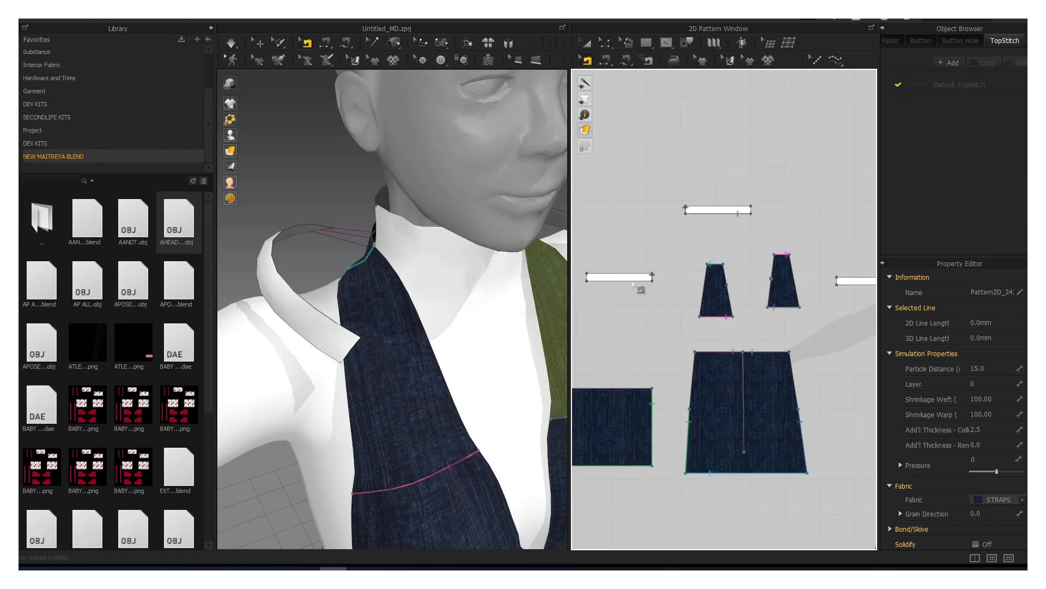
{"action": "left_click", "coordinate": [283, 239]}
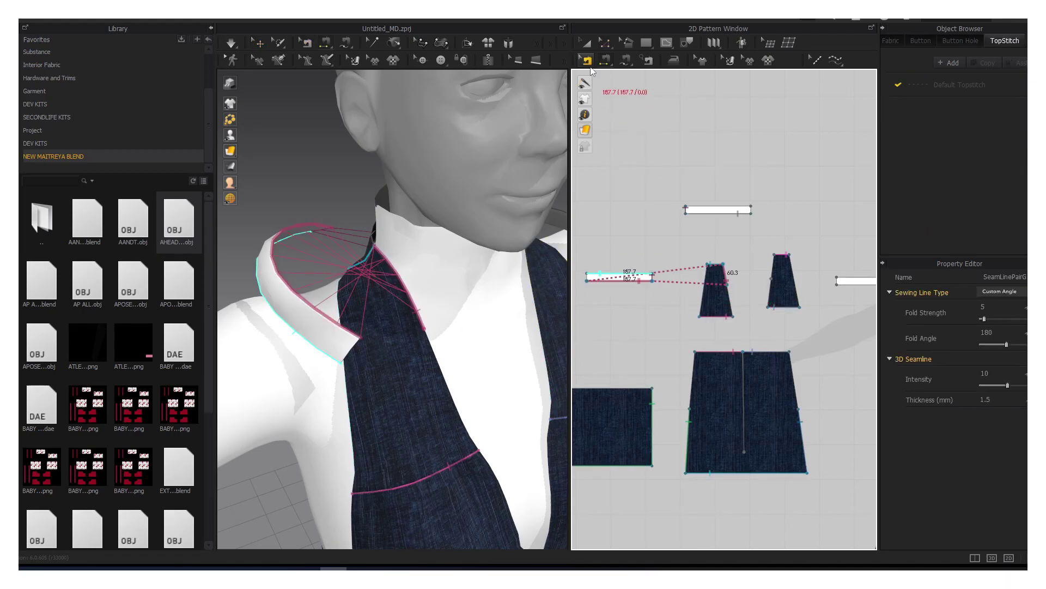
{"action": "left_click", "coordinate": [590, 65]}
{"action": "left_click", "coordinate": [641, 284]}
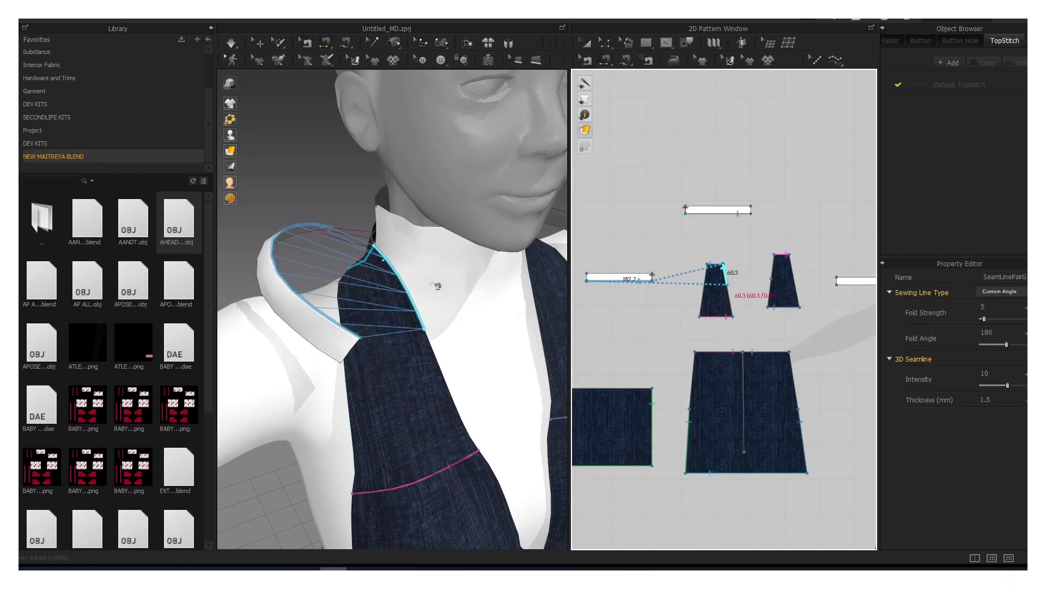
Step: Sew the top strip's end to the shoulder strap's end
{"action": "mouse_move", "coordinate": [433, 285]}
{"action": "right_mouse_down"}
{"action": "mouse_move", "coordinate": [484, 285]}
{"action": "mouse_move", "coordinate": [384, 297]}
{"action": "right_mouse_up"}
{"action": "scroll", "coordinate": [384, 297], "scroll_direction": "down", "scroll_amount": 3}
{"action": "left_click", "coordinate": [463, 240]}
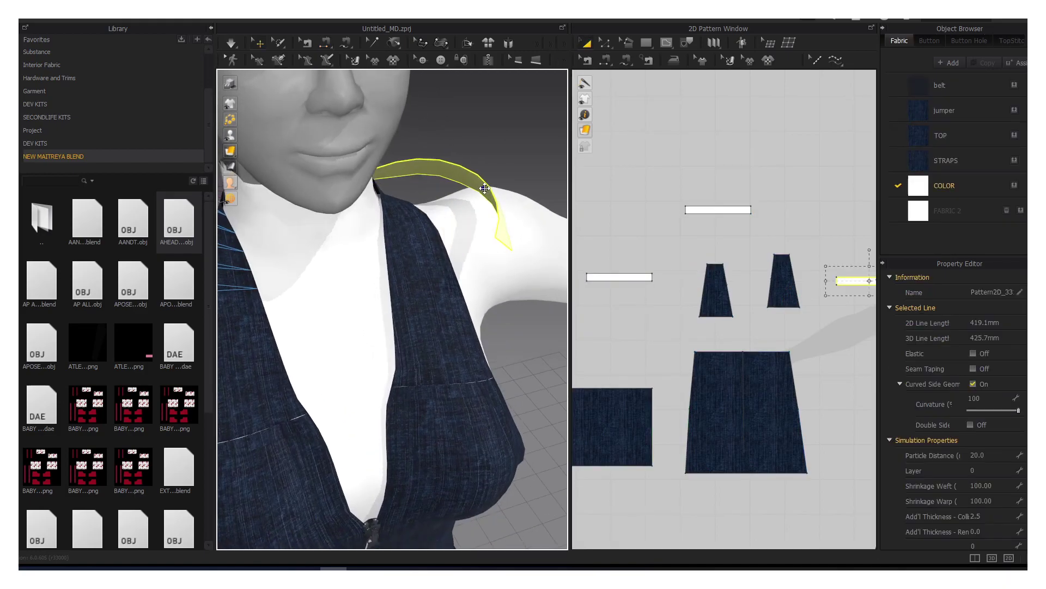
{"action": "right_click_drag", "start_coordinate": [463, 239], "coordinate": [414, 256]}
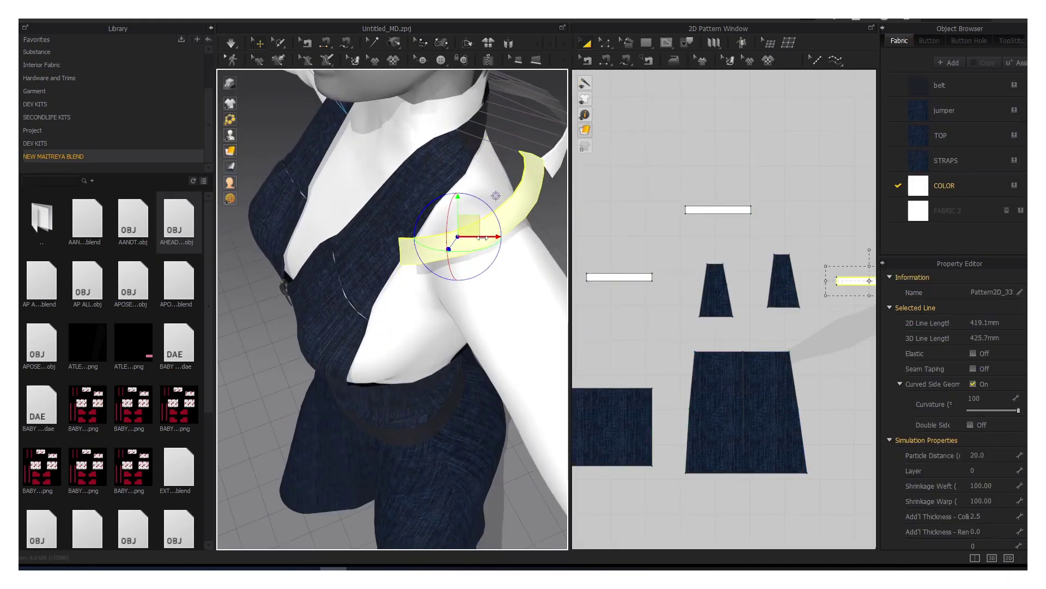
{"action": "right_click_drag", "start_coordinate": [783, 111], "coordinate": [681, 127]}
{"action": "key", "text": "n"}
{"action": "left_click", "coordinate": [649, 224]}
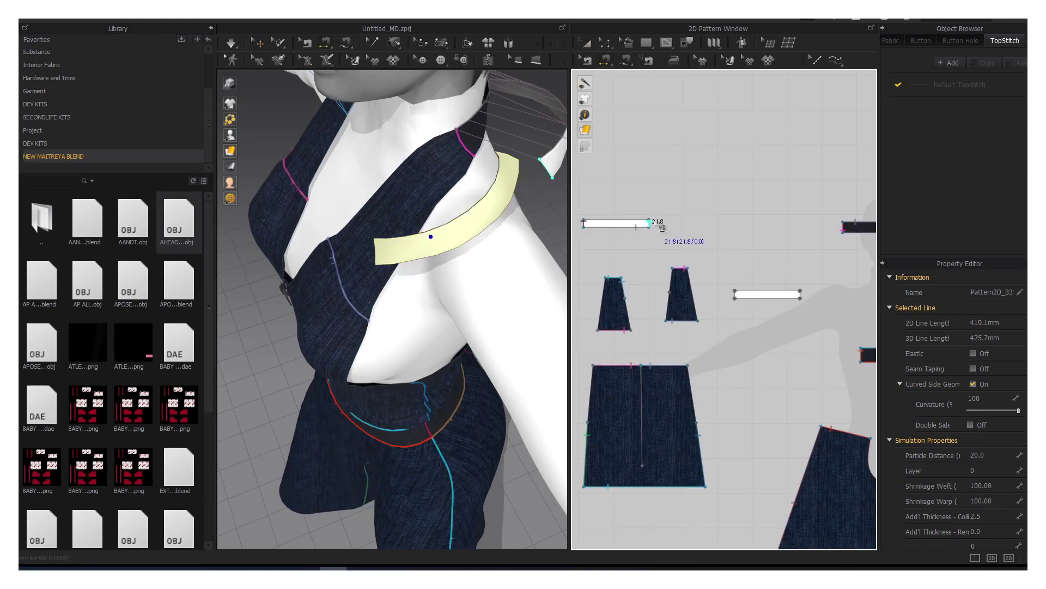
{"action": "left_click", "coordinate": [736, 294]}
Step: Sew the right strip to the small trapezoid and start the simulation
{"action": "right_click_drag", "start_coordinate": [529, 257], "coordinate": [519, 248]}
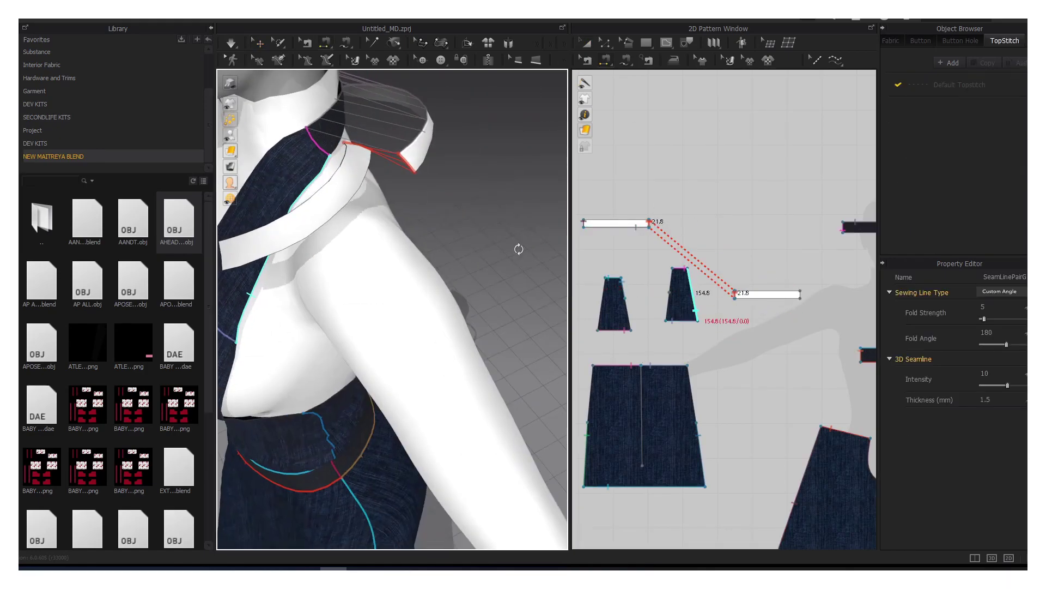
{"action": "left_click", "coordinate": [774, 295]}
{"action": "left_click", "coordinate": [680, 291]}
{"action": "right_click_drag", "start_coordinate": [373, 269], "coordinate": [406, 186]}
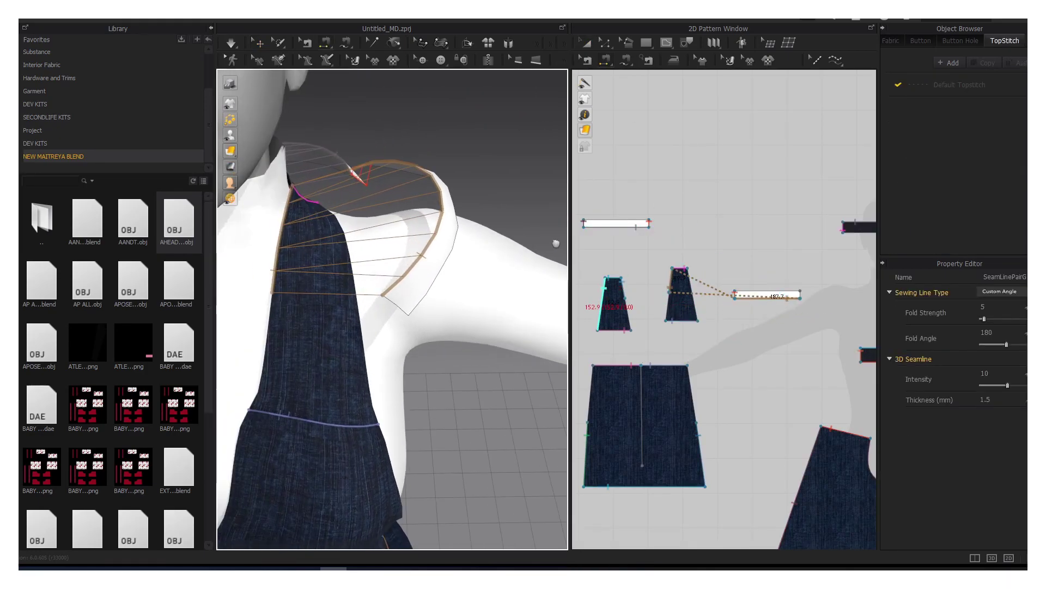
{"action": "key", "text": "space"}
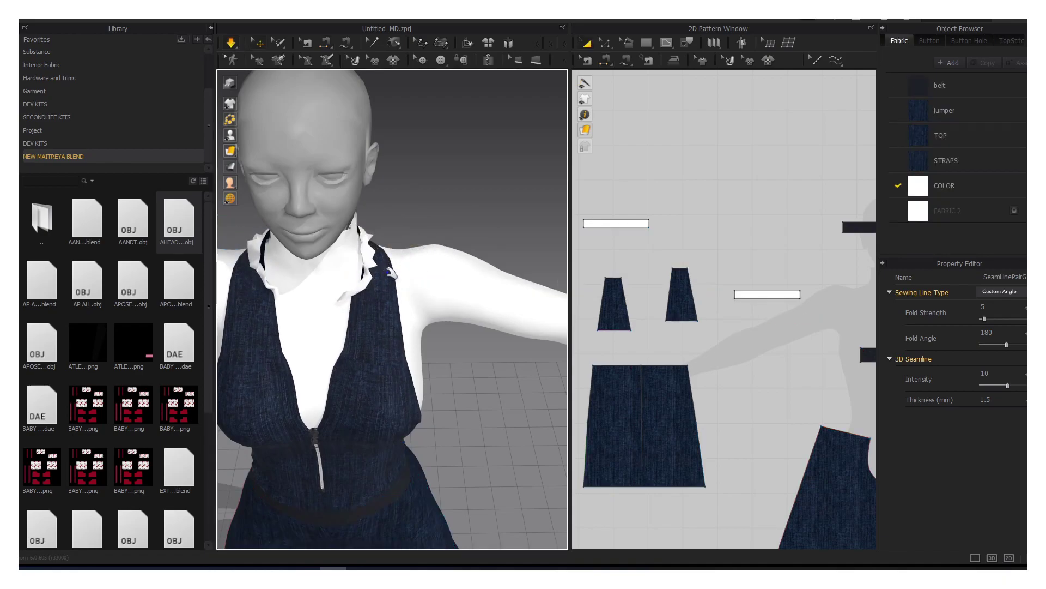
Step: Select both collar strips and run the simulation so the collar resettles
{"action": "scroll", "coordinate": [406, 245], "scroll_direction": "up", "scroll_amount": 5}
{"action": "scroll", "coordinate": [392, 305], "scroll_direction": "down", "scroll_amount": 5}
{"action": "right_click_drag", "start_coordinate": [578, 289], "coordinate": [691, 264]}
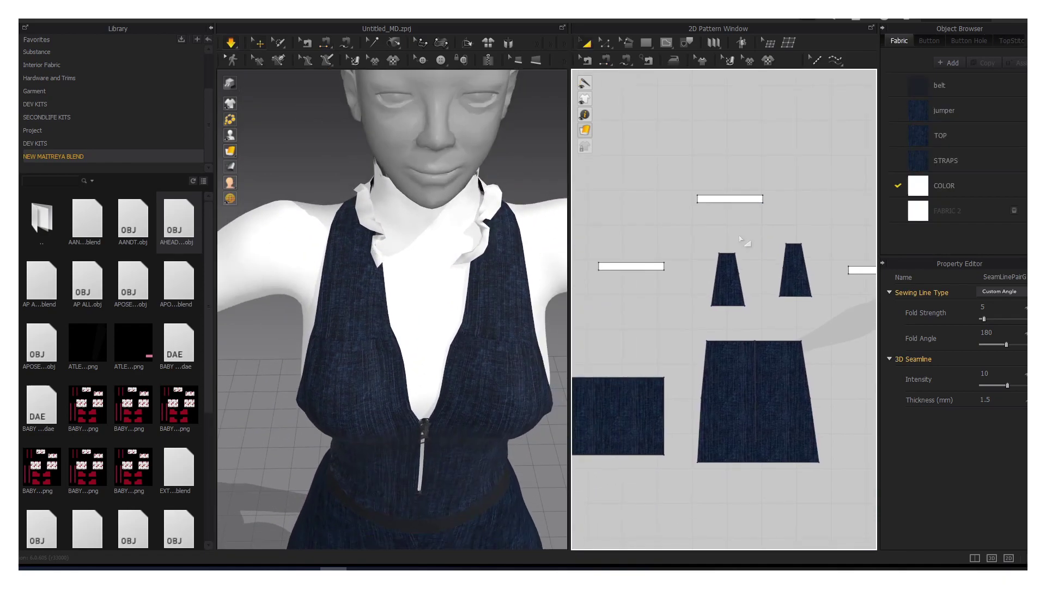
{"action": "left_click", "coordinate": [662, 266]}
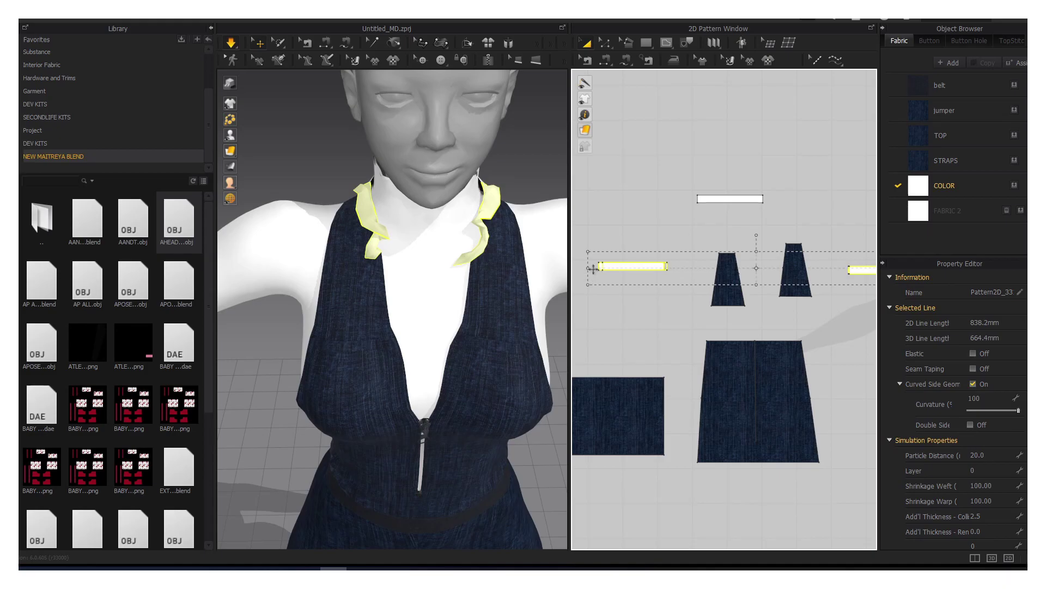
{"action": "right_click_drag", "start_coordinate": [850, 270], "coordinate": [727, 271]}
{"action": "left_click", "coordinate": [786, 271]}
{"action": "left_click", "coordinate": [239, 43]}
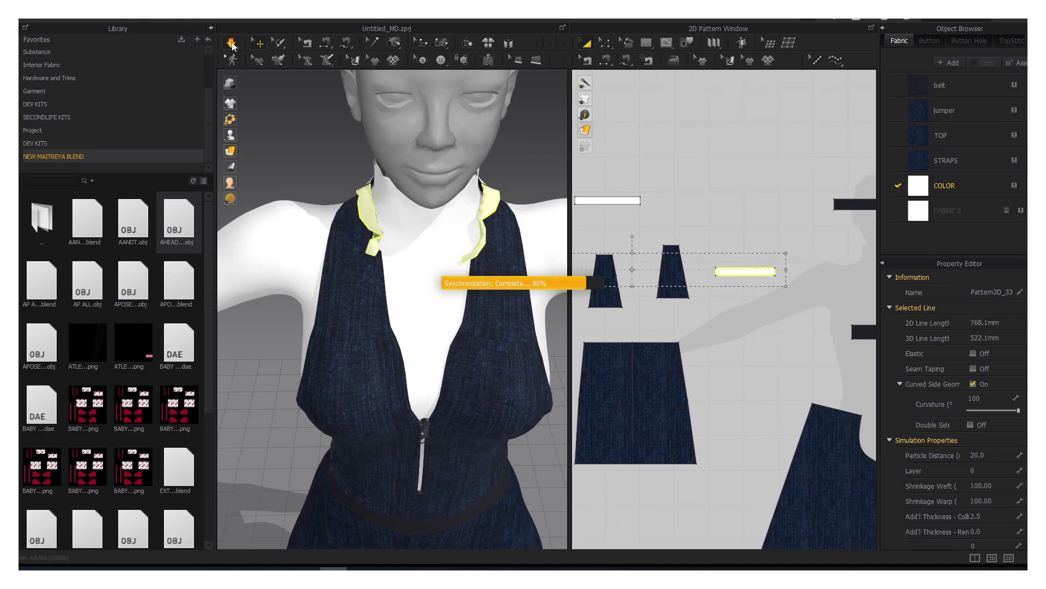
Step: Shrink the collar strips inward, enlarge them upward, and re-simulate between adjustments
{"action": "right_click_drag", "start_coordinate": [382, 256], "coordinate": [476, 251]}
{"action": "key", "text": "space"}
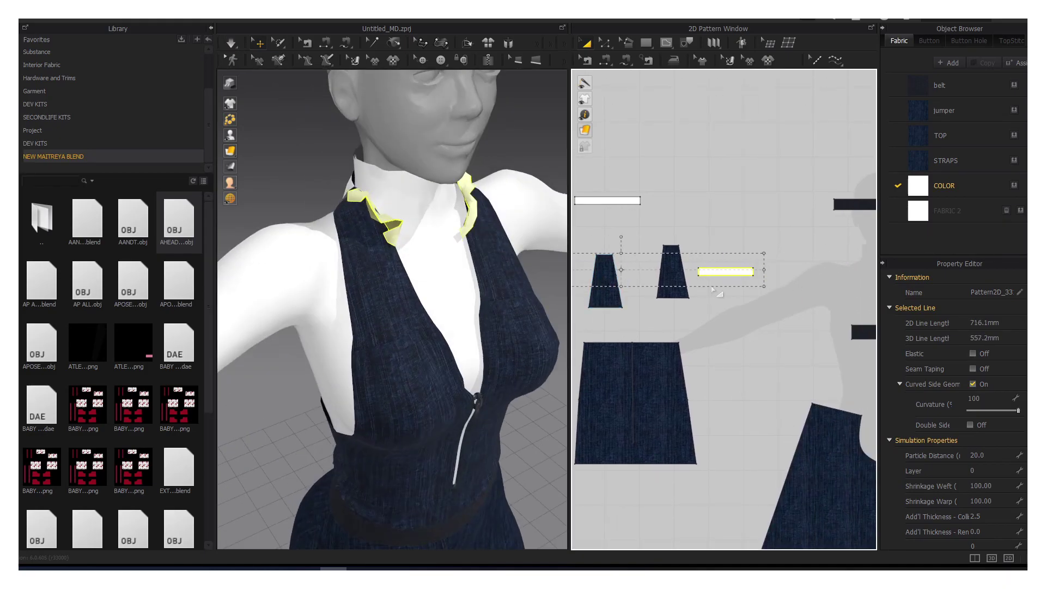
{"action": "scroll", "coordinate": [651, 263], "scroll_direction": "down", "scroll_amount": 2}
{"action": "scroll", "coordinate": [651, 263], "scroll_direction": "down", "scroll_amount": 1}
{"action": "left_click", "coordinate": [231, 44]}
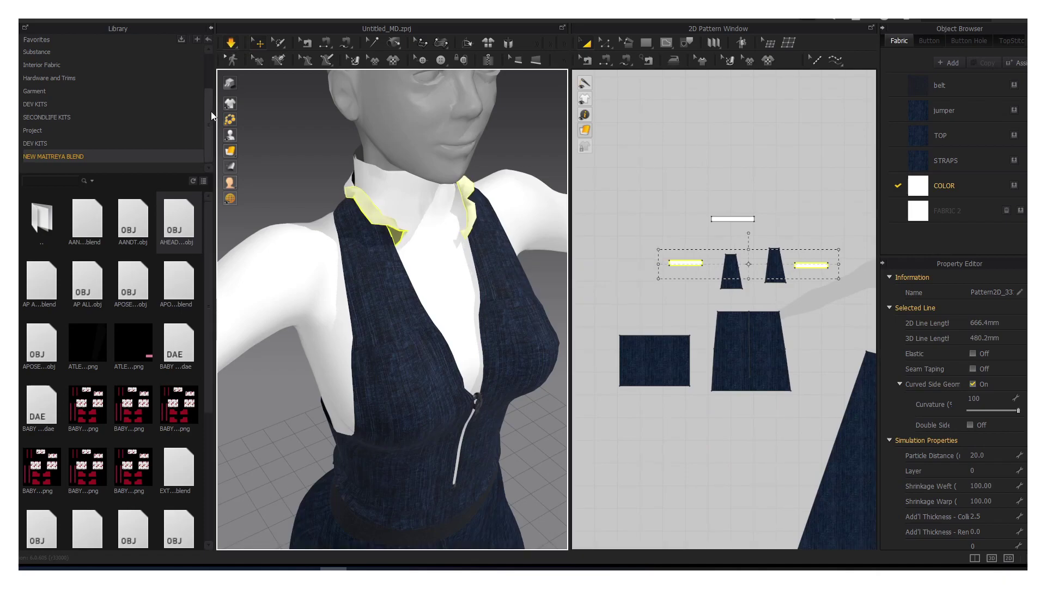
{"action": "left_click_drag", "start_coordinate": [656, 264], "coordinate": [666, 264]}
{"action": "key", "text": "space"}
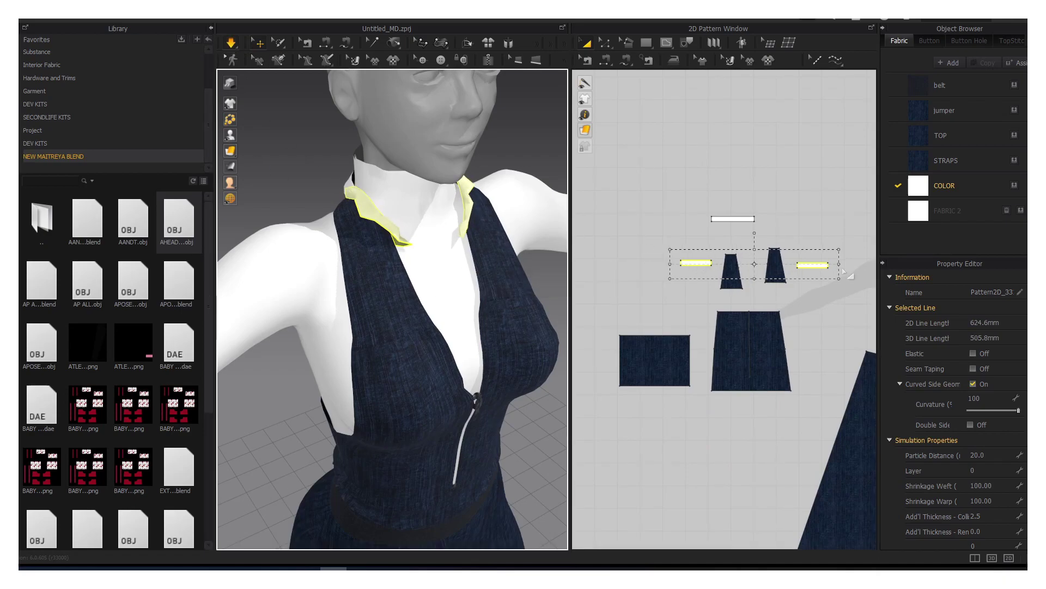
{"action": "key", "text": "space"}
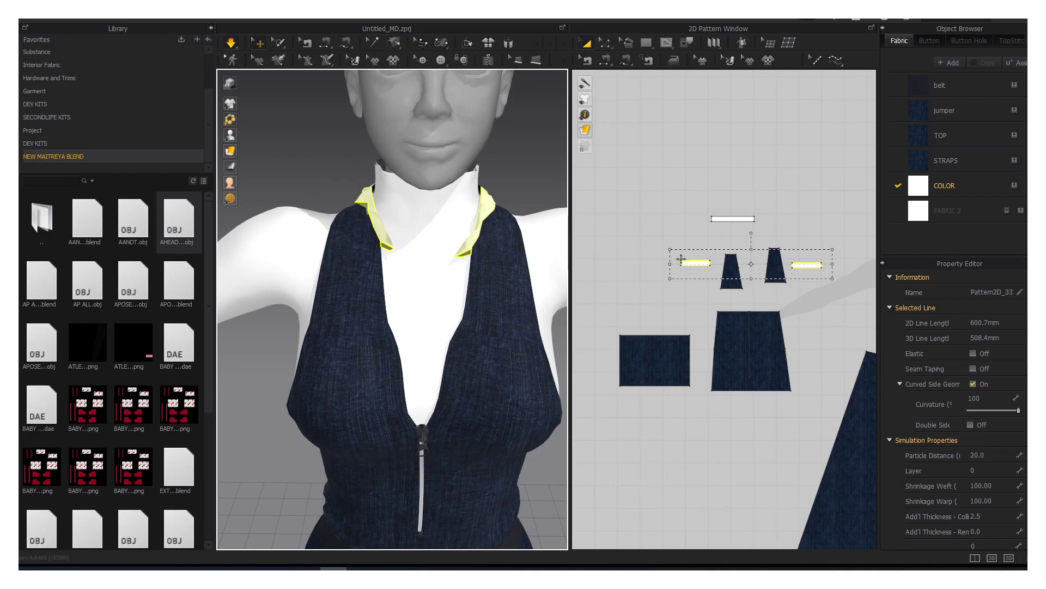
{"action": "left_click_drag", "start_coordinate": [670, 264], "coordinate": [675, 264]}
{"action": "left_click_drag", "start_coordinate": [755, 250], "coordinate": [755, 245]}
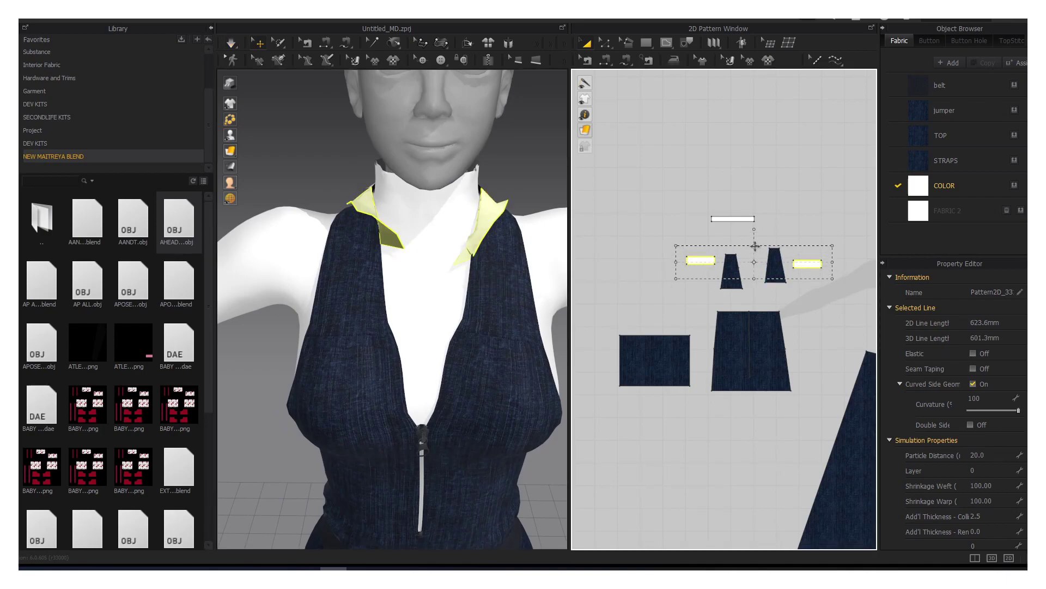
{"action": "key", "text": "space"}
Step: Narrow both side collar strips slightly and re-simulate
{"action": "left_click", "coordinate": [725, 220]}
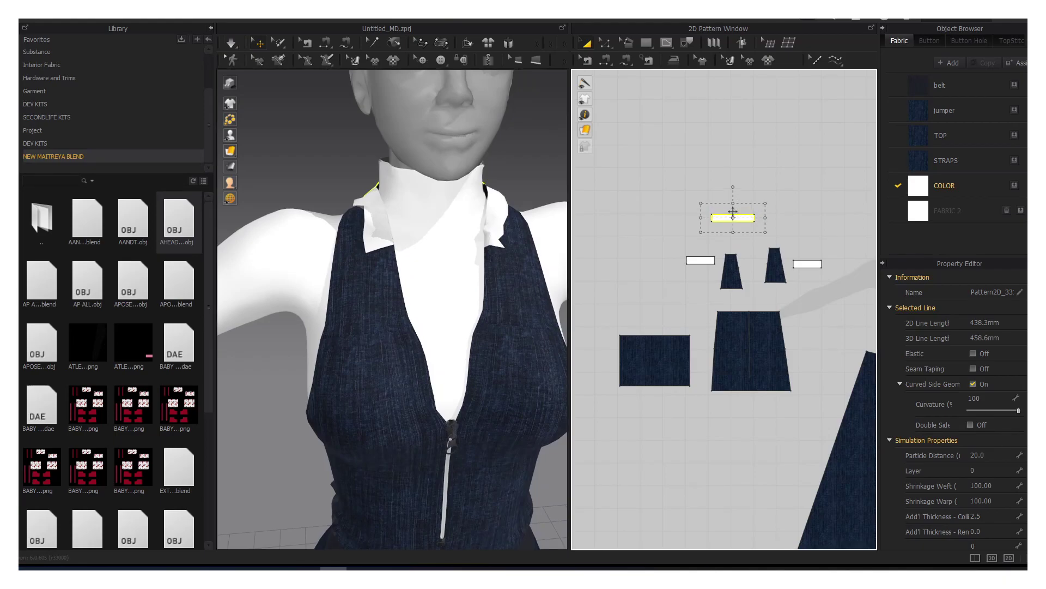
{"action": "left_click", "coordinate": [649, 251]}
{"action": "left_click", "coordinate": [700, 260]}
{"action": "left_click", "coordinate": [806, 264], "text": "shift"}
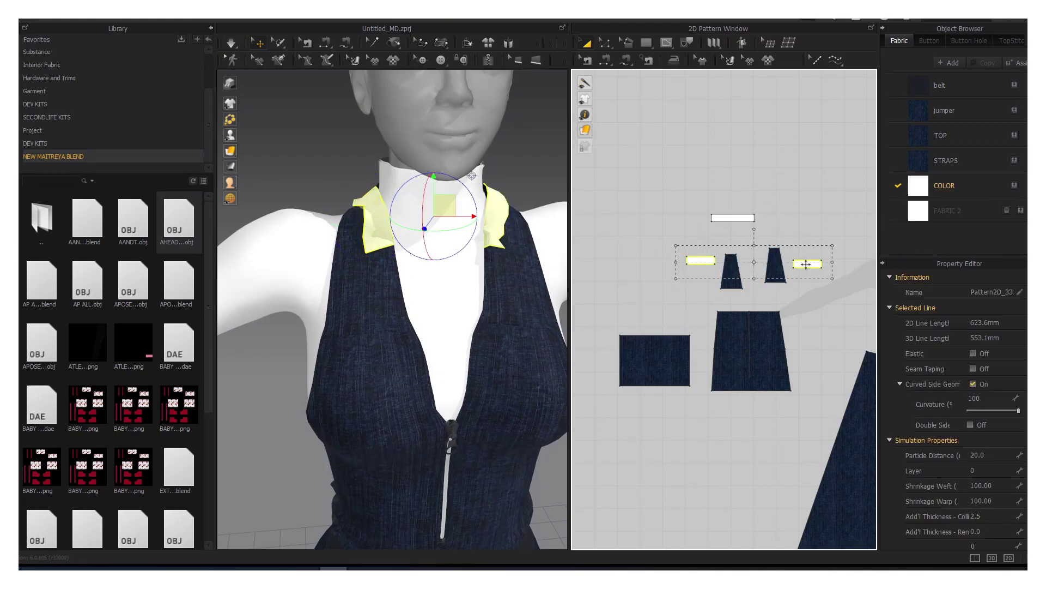
{"action": "left_click_drag", "start_coordinate": [835, 264], "coordinate": [832, 264]}
{"action": "key", "text": "space"}
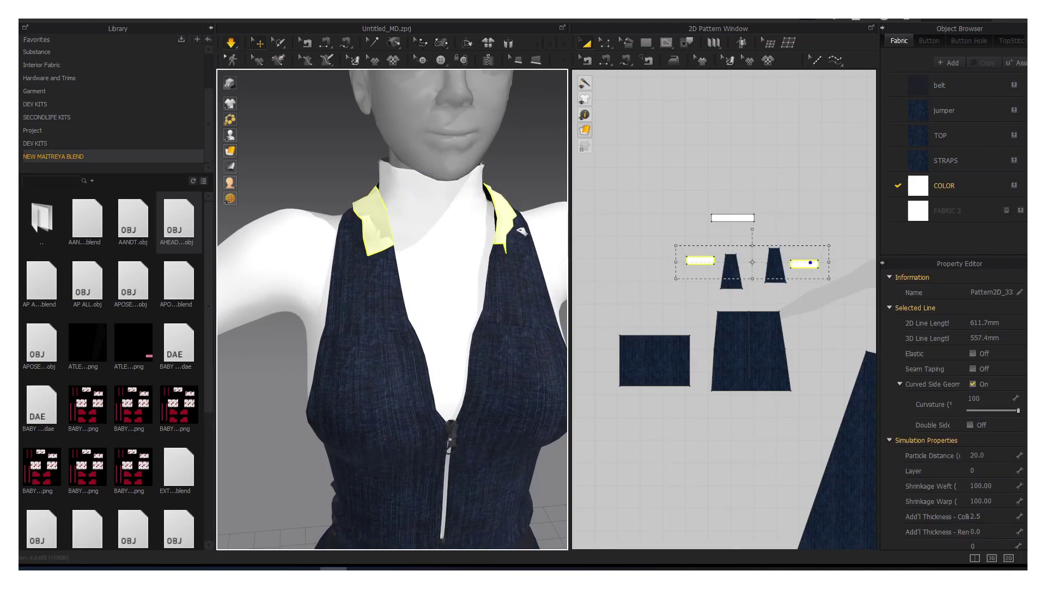
Step: Clear the selection and orbit around the avatar to inspect the folded collar
{"action": "key", "text": "Escape"}
{"action": "right_click_drag", "start_coordinate": [506, 245], "coordinate": [478, 279]}
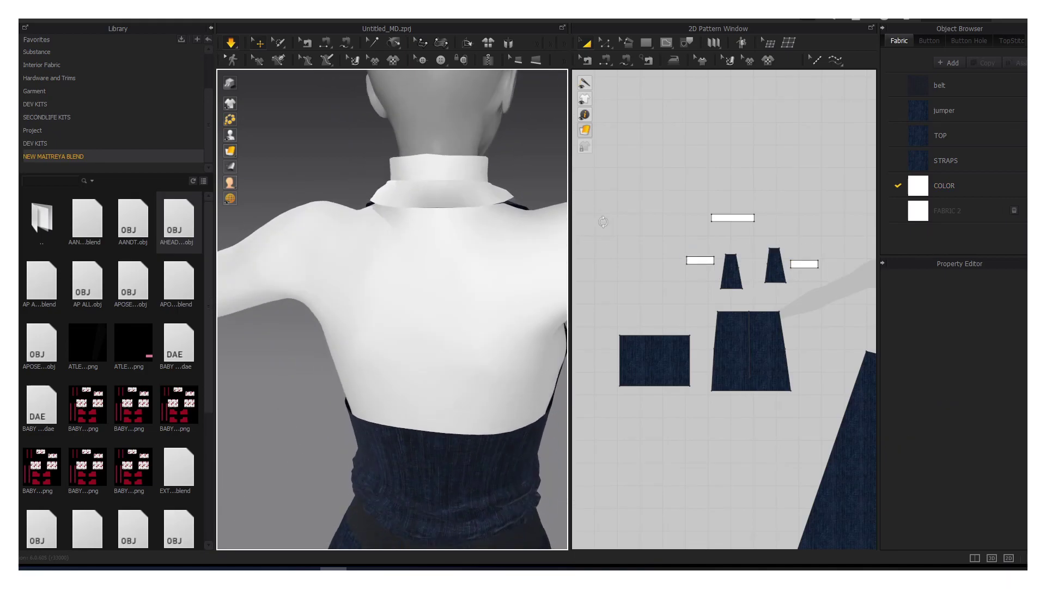
{"action": "scroll", "coordinate": [478, 279], "scroll_direction": "down", "scroll_amount": 5}
{"action": "scroll", "coordinate": [479, 279], "scroll_direction": "down", "scroll_amount": 3}
Step: Apply the dark denim texture image to the COLOR fabric, leaving its colour white
{"action": "left_click", "coordinate": [938, 187]}
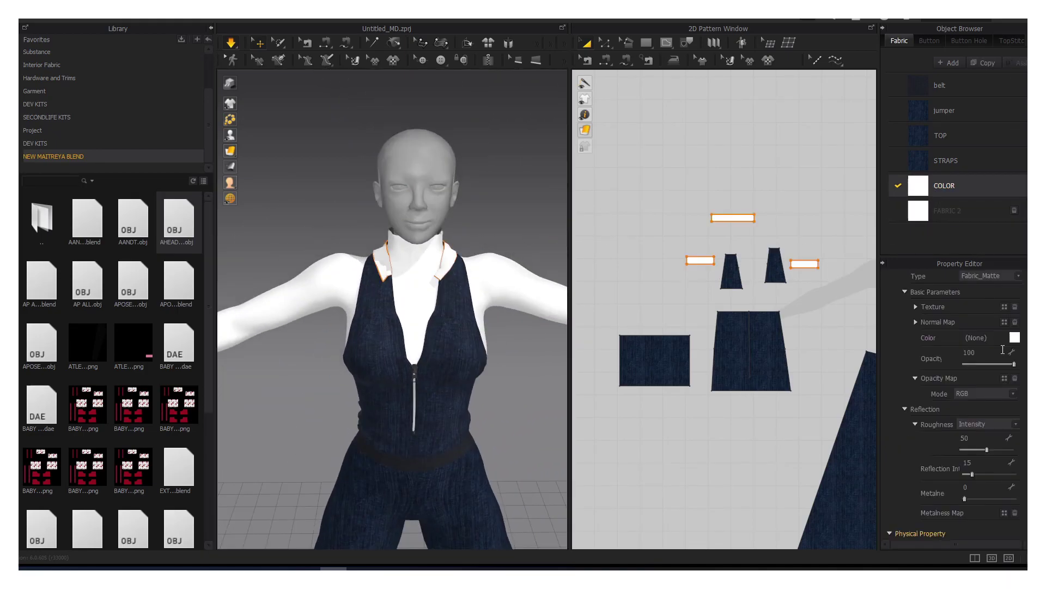
{"action": "left_click", "coordinate": [1015, 338]}
{"action": "left_click", "coordinate": [495, 415]}
{"action": "left_click", "coordinate": [1004, 306]}
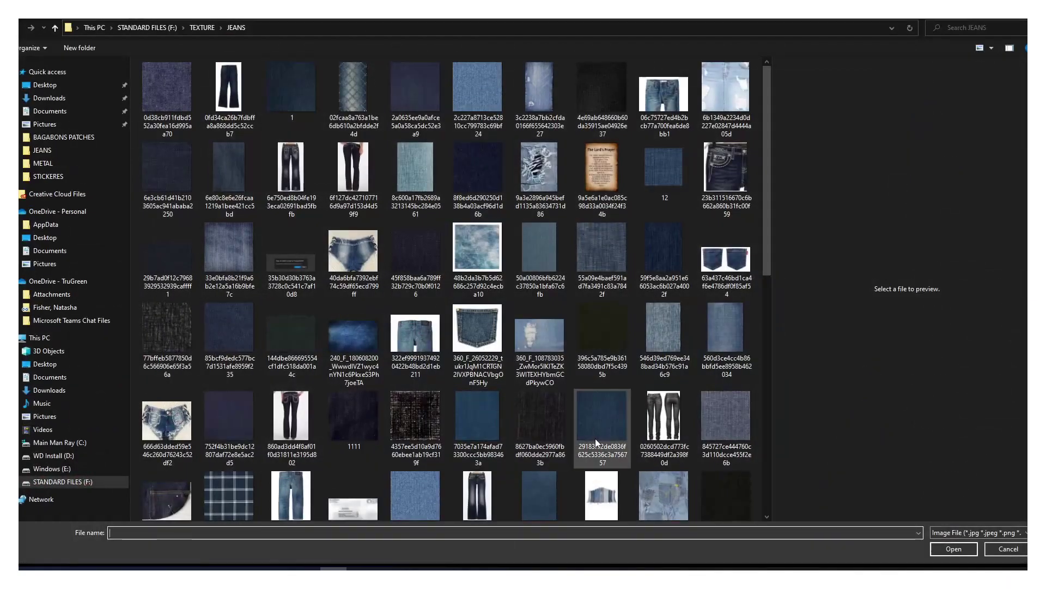
{"action": "double_click", "coordinate": [171, 183]}
Step: Shorten both collar strips in the pattern and re-drape them with simulation
{"action": "left_click", "coordinate": [490, 275]}
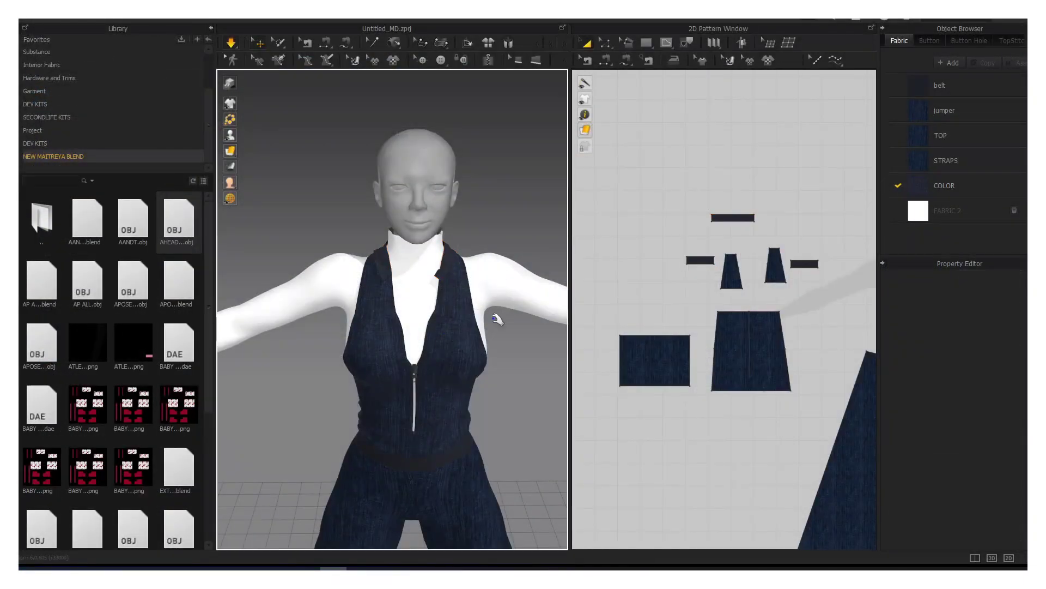
{"action": "mouse_move", "coordinate": [495, 310]}
{"action": "right_mouse_down"}
{"action": "mouse_move", "coordinate": [467, 403]}
{"action": "mouse_move", "coordinate": [439, 394]}
{"action": "right_mouse_up"}
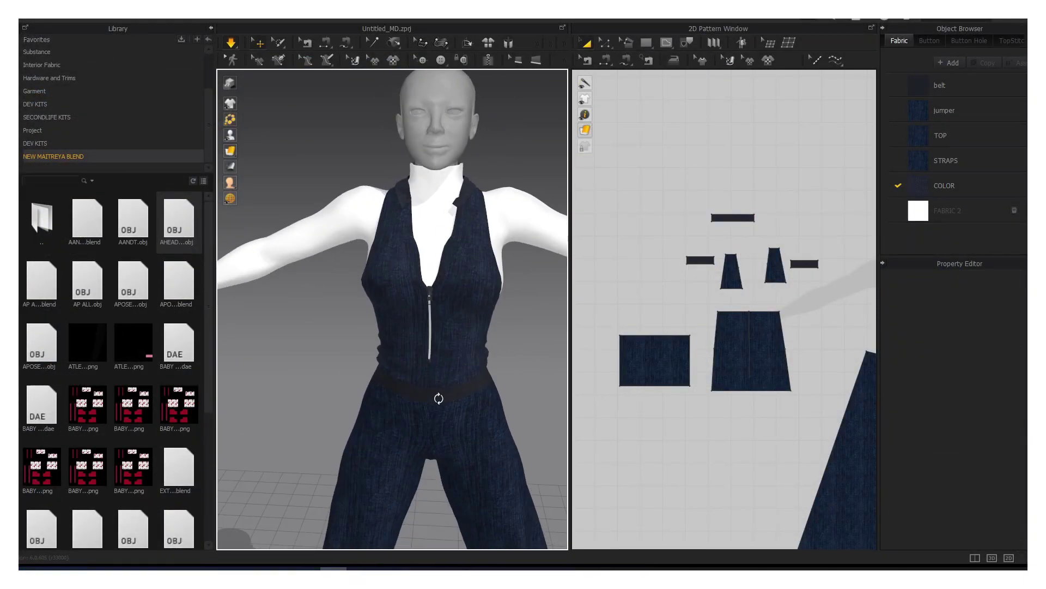
{"action": "scroll", "coordinate": [440, 395], "scroll_direction": "up", "scroll_amount": 3}
{"action": "left_click", "coordinate": [475, 203]}
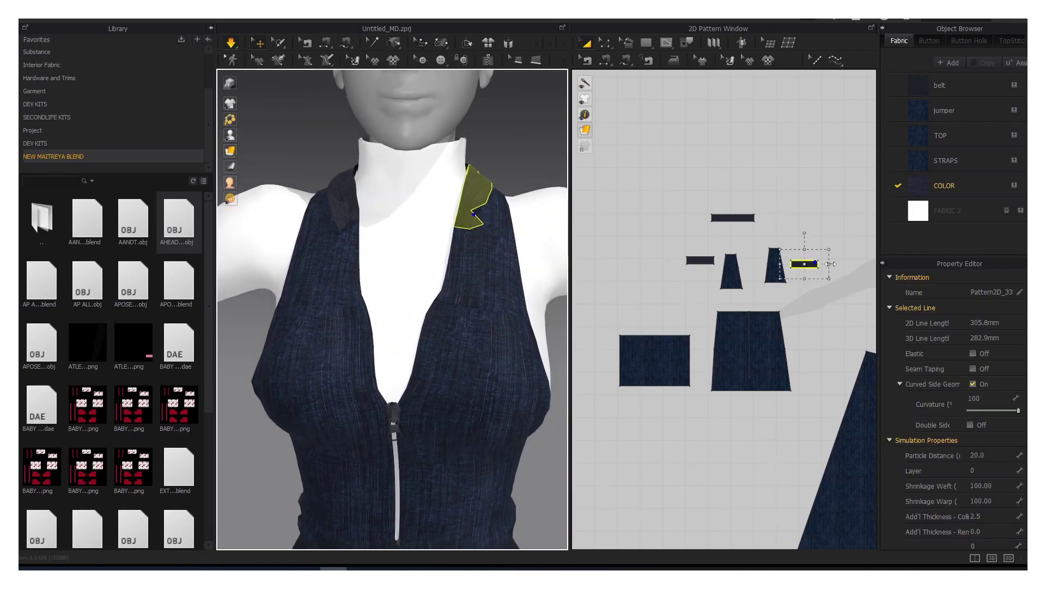
{"action": "left_click", "coordinate": [701, 261], "text": "shift"}
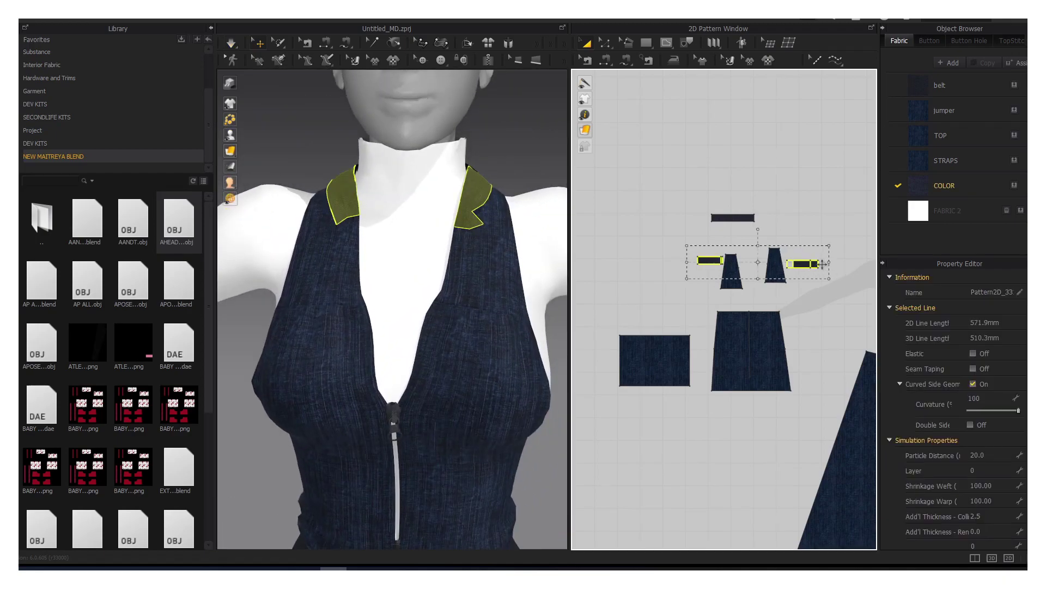
{"action": "left_click_drag", "start_coordinate": [823, 264], "coordinate": [813, 264]}
{"action": "key", "text": "space"}
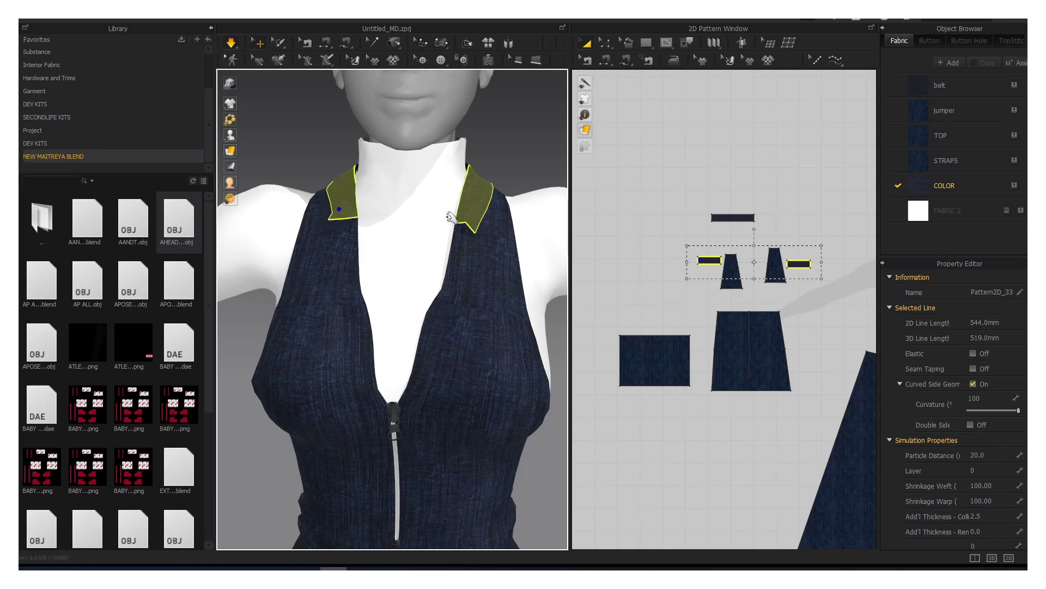
{"action": "right_click_drag", "start_coordinate": [450, 217], "coordinate": [532, 203]}
{"action": "left_click", "coordinate": [709, 261]}
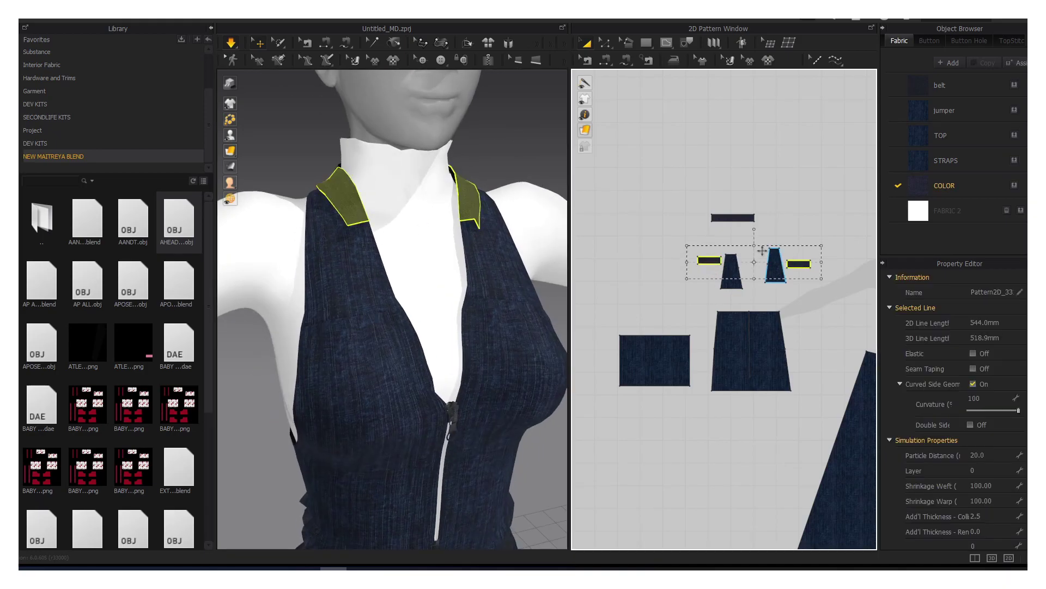
{"action": "mouse_move", "coordinate": [397, 214]}
{"action": "right_mouse_down"}
{"action": "mouse_move", "coordinate": [503, 222]}
{"action": "mouse_move", "coordinate": [509, 310]}
{"action": "right_mouse_up"}
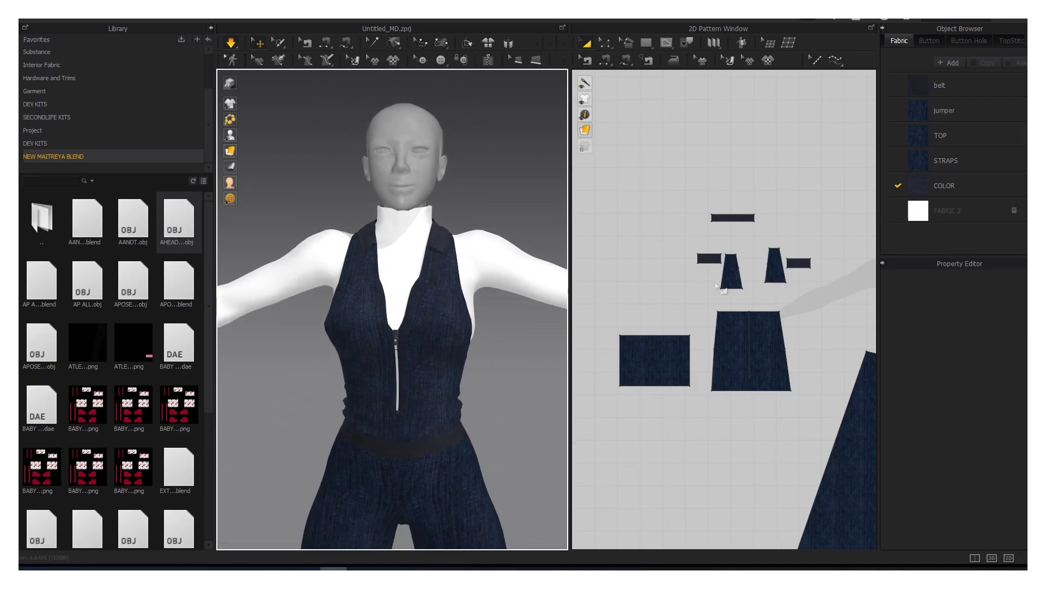
Step: Raise the collar piece's top-left corner with Edit Pattern and re-drape by simulating
{"action": "scroll", "coordinate": [712, 280], "scroll_direction": "up", "scroll_amount": 5}
{"action": "key", "text": "z"}
{"action": "left_click_drag", "start_coordinate": [648, 169], "coordinate": [643, 159]}
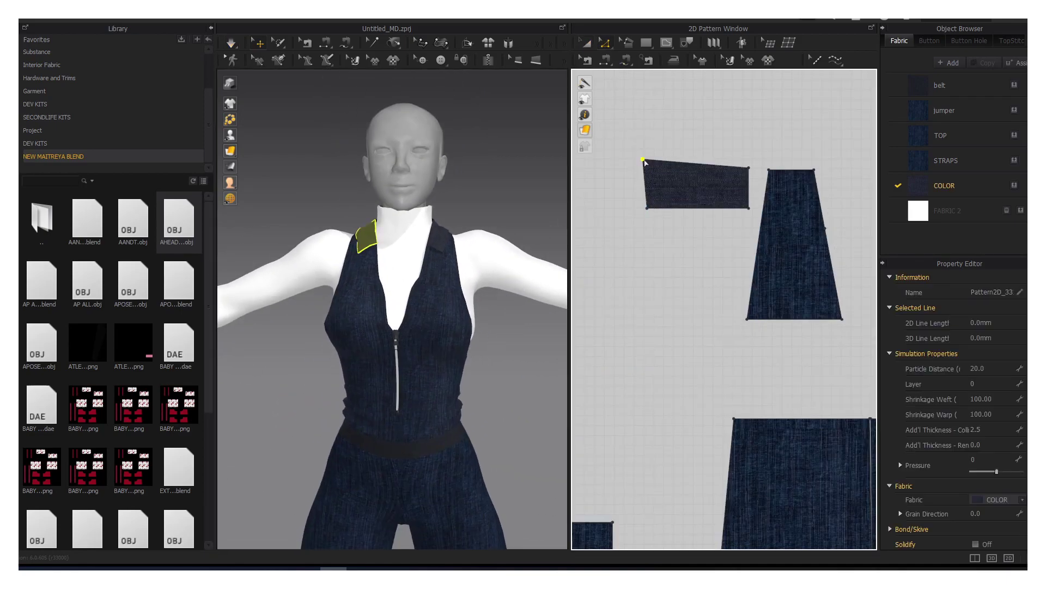
{"action": "right_click_drag", "start_coordinate": [414, 229], "coordinate": [502, 233]}
{"action": "scroll", "coordinate": [479, 240], "scroll_direction": "up", "scroll_amount": 5}
{"action": "scroll", "coordinate": [480, 240], "scroll_direction": "up", "scroll_amount": 3}
{"action": "left_click_drag", "start_coordinate": [644, 160], "coordinate": [645, 156]}
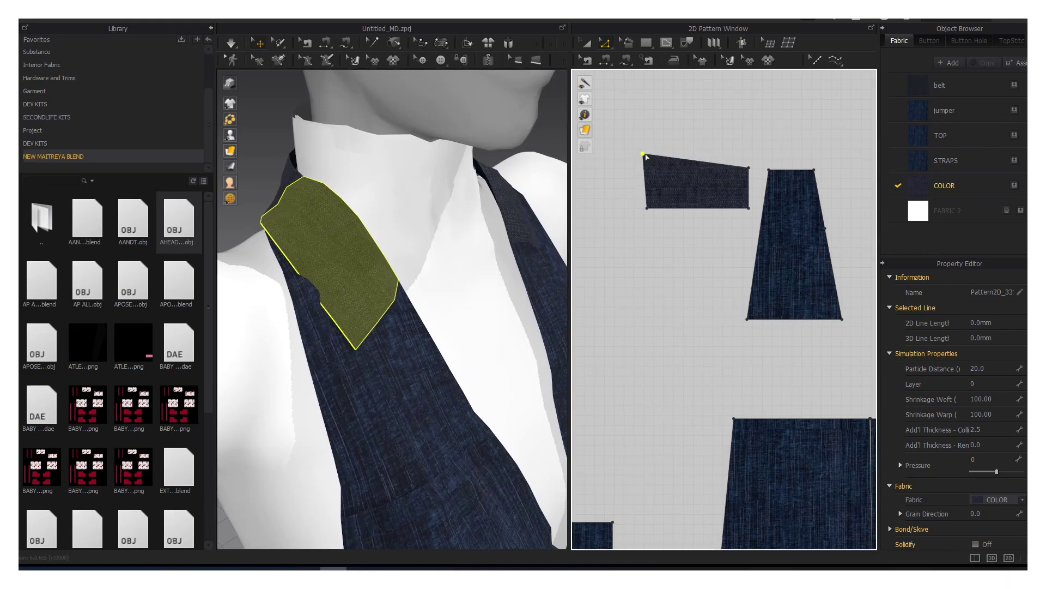
{"action": "key", "text": "space"}
{"action": "right_click_drag", "start_coordinate": [414, 273], "coordinate": [349, 272]}
{"action": "scroll", "coordinate": [382, 299], "scroll_direction": "down", "scroll_amount": 3}
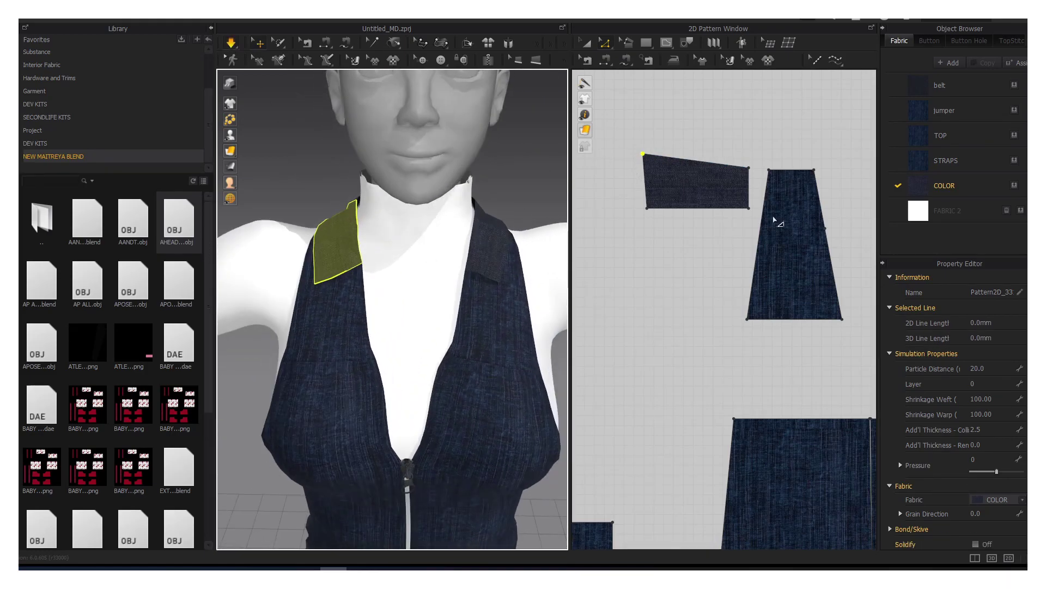
Step: Raise the other collar piece's top corners and simulate again
{"action": "mouse_move", "coordinate": [776, 222]}
{"action": "middle_mouse_down"}
{"action": "mouse_move", "coordinate": [802, 225]}
{"action": "mouse_move", "coordinate": [633, 226]}
{"action": "middle_mouse_up"}
{"action": "left_click", "coordinate": [798, 199]}
{"action": "mouse_move", "coordinate": [491, 228]}
{"action": "right_mouse_down"}
{"action": "mouse_move", "coordinate": [417, 226]}
{"action": "mouse_move", "coordinate": [527, 276]}
{"action": "right_mouse_up"}
{"action": "key", "text": "space"}
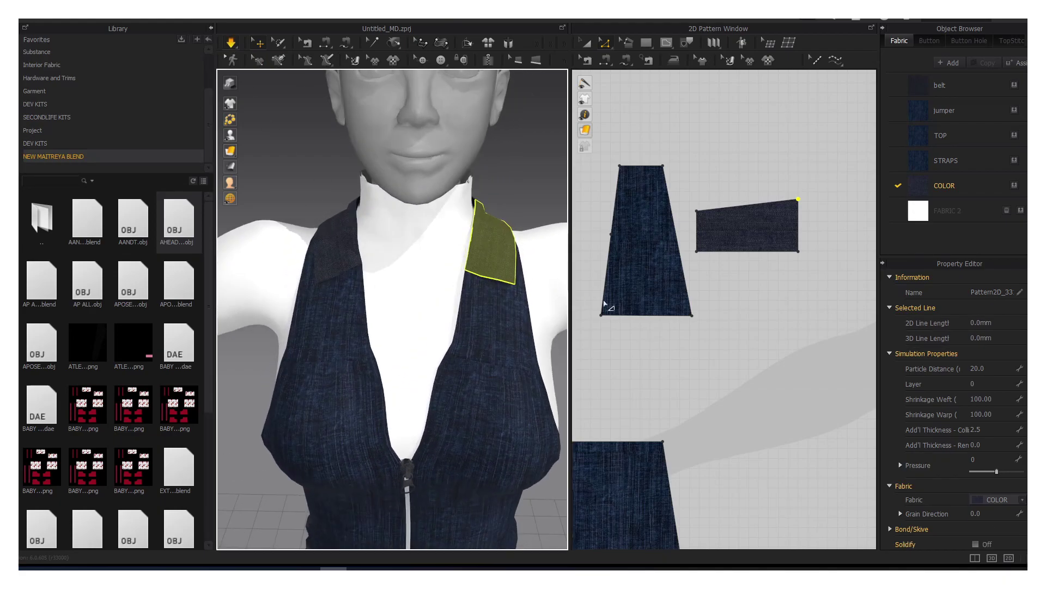
{"action": "left_click_drag", "start_coordinate": [799, 199], "coordinate": [798, 191]}
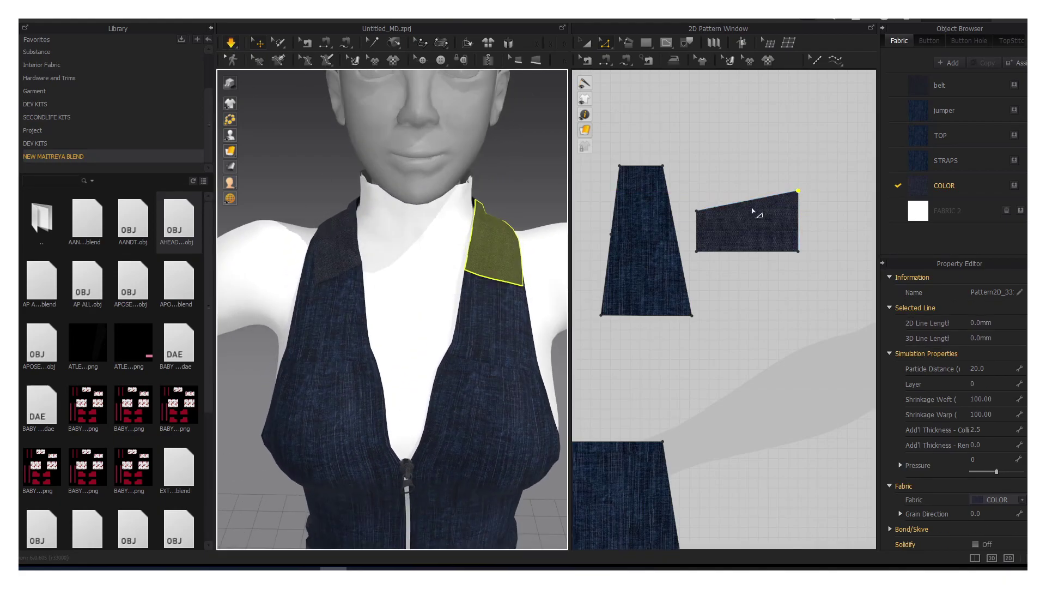
{"action": "right_click_drag", "start_coordinate": [381, 180], "coordinate": [470, 178]}
{"action": "right_click_drag", "start_coordinate": [393, 218], "coordinate": [491, 218]}
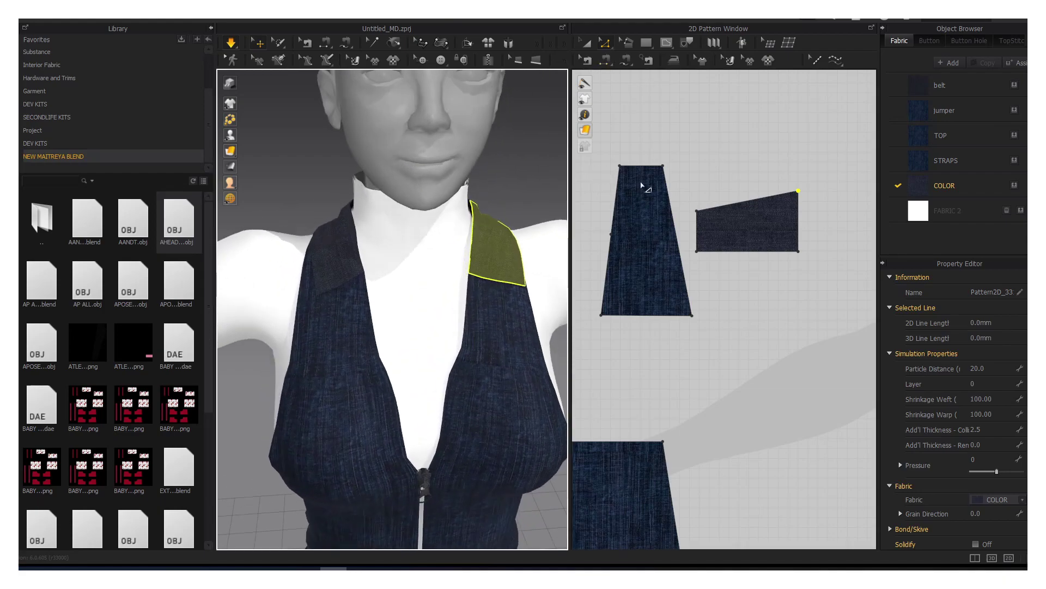
{"action": "middle_click_drag", "start_coordinate": [753, 207], "coordinate": [641, 189]}
{"action": "left_click_drag", "start_coordinate": [640, 190], "coordinate": [641, 176]}
{"action": "key", "text": "space"}
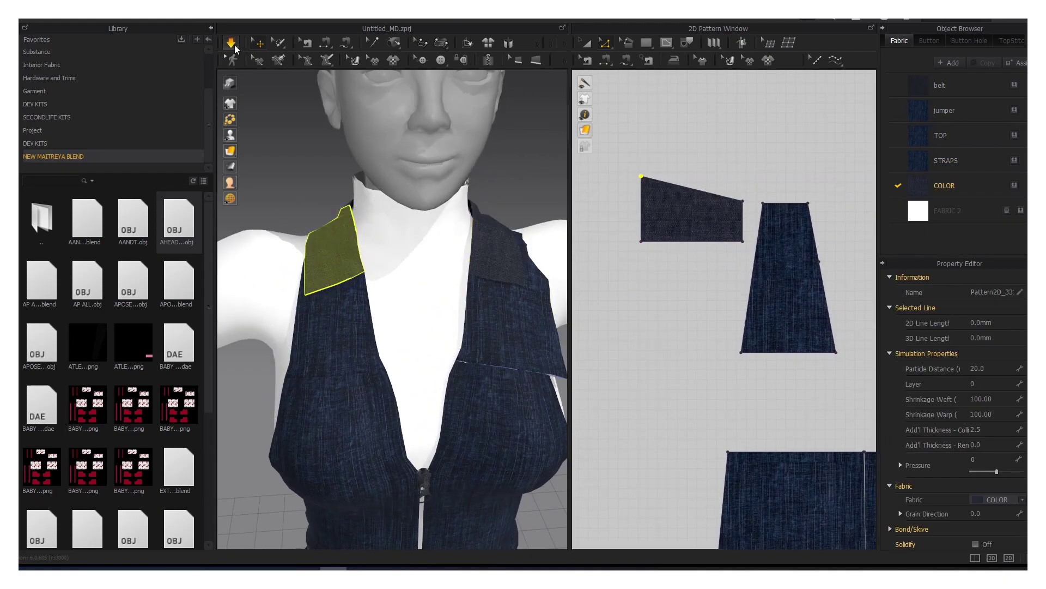
Step: Select the collar's top edge with the curve smoothing tool, then pick Edit Curvature
{"action": "left_click", "coordinate": [606, 44]}
{"action": "left_click", "coordinate": [635, 113]}
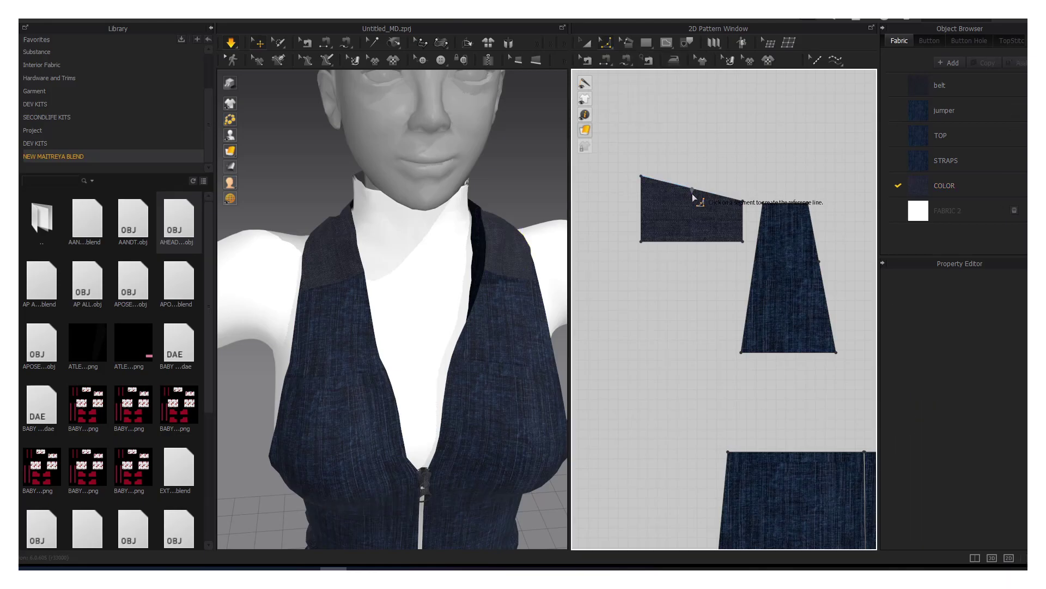
{"action": "left_click", "coordinate": [692, 188]}
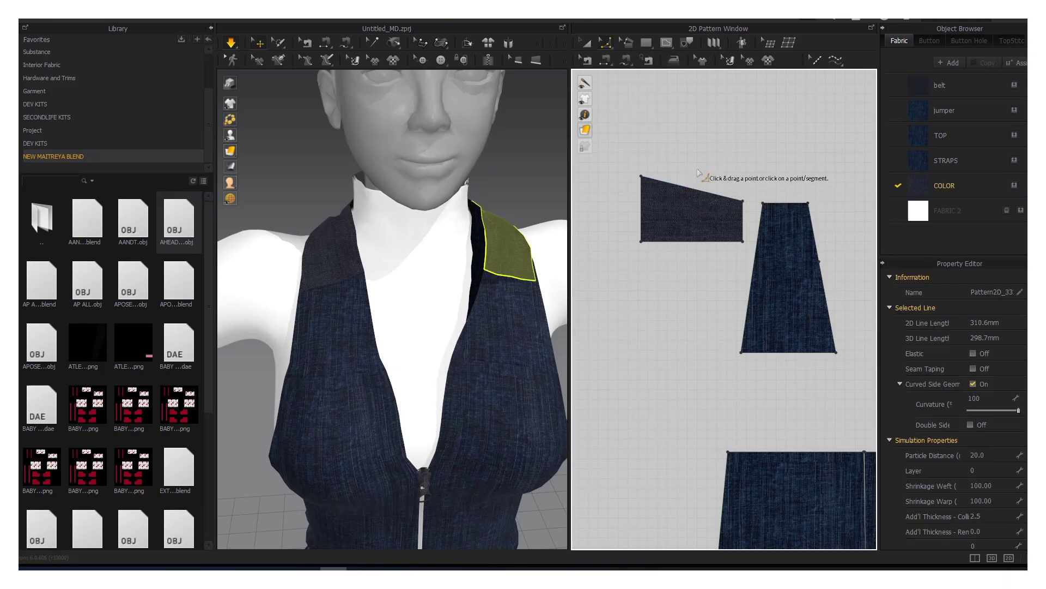
{"action": "left_click", "coordinate": [605, 45]}
{"action": "left_click", "coordinate": [637, 86]}
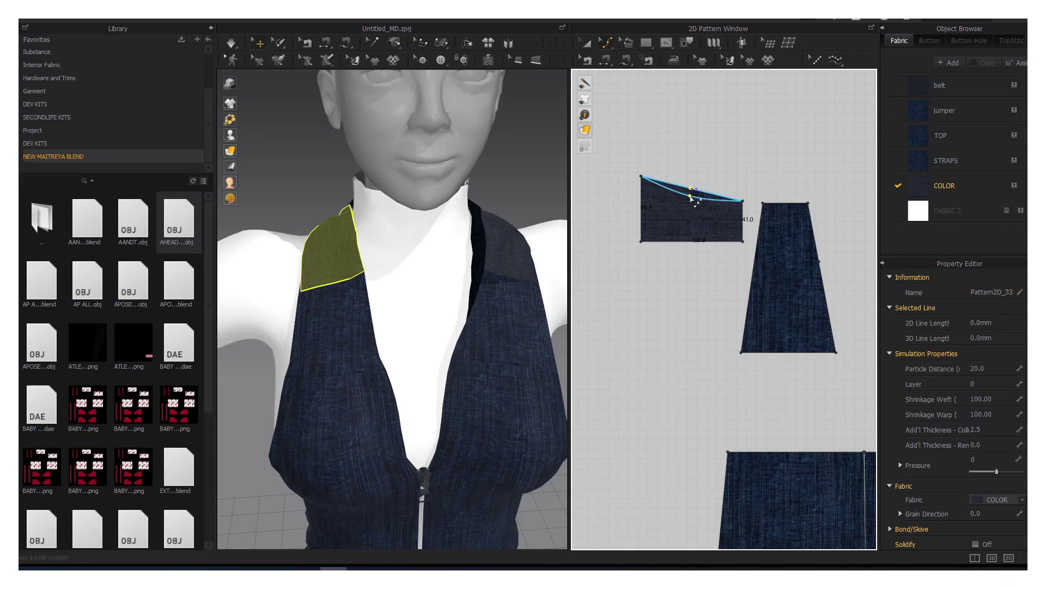
{"action": "scroll", "coordinate": [733, 207], "scroll_direction": "down", "scroll_amount": 3}
{"action": "scroll", "coordinate": [752, 210], "scroll_direction": "up", "scroll_amount": 3}
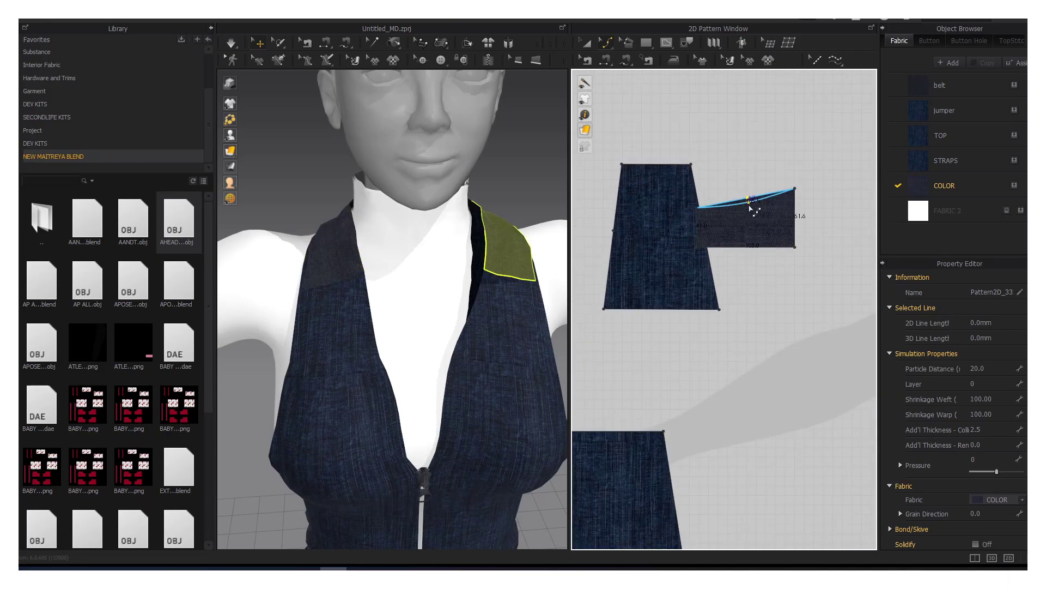
{"action": "mouse_move", "coordinate": [444, 281]}
{"action": "right_mouse_down"}
{"action": "mouse_move", "coordinate": [414, 259]}
{"action": "mouse_move", "coordinate": [381, 256]}
{"action": "mouse_move", "coordinate": [480, 299]}
{"action": "right_mouse_up"}
Step: Curve the top edges of the left and right collar pieces and re-drape with simulation
{"action": "left_click", "coordinate": [435, 241]}
{"action": "left_click", "coordinate": [308, 255]}
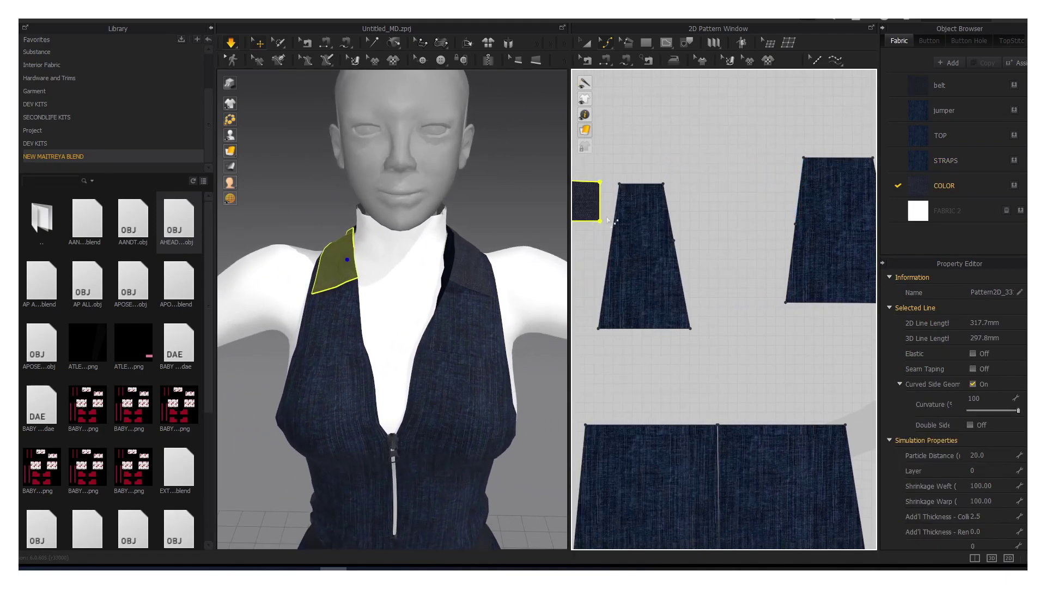
{"action": "right_click_drag", "start_coordinate": [578, 158], "coordinate": [641, 198]}
{"action": "key", "text": "space"}
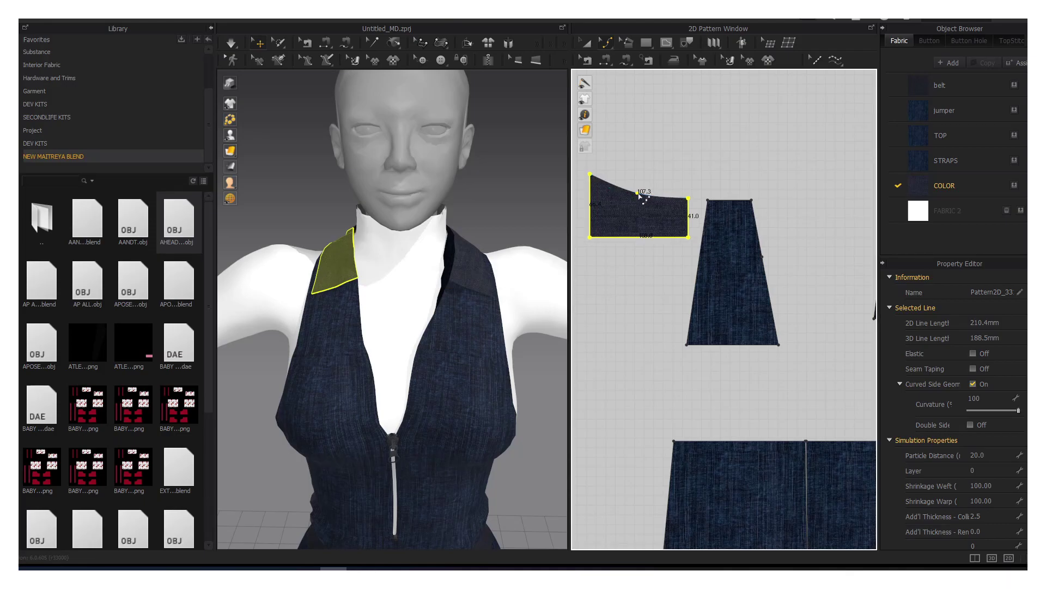
{"action": "left_click", "coordinate": [639, 194]}
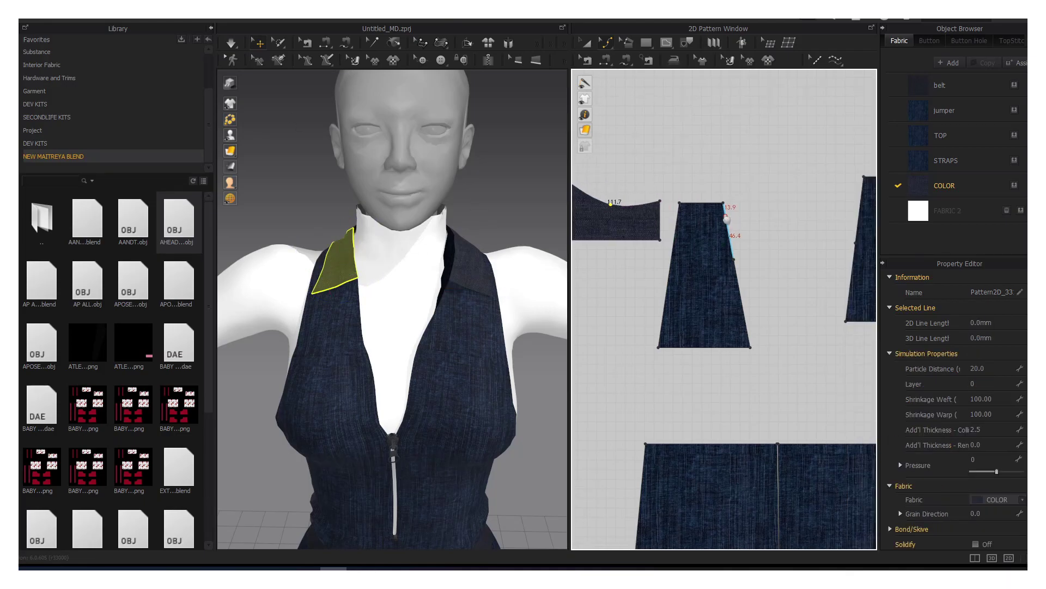
{"action": "right_click_drag", "start_coordinate": [807, 218], "coordinate": [646, 222]}
{"action": "left_click", "coordinate": [861, 219]}
{"action": "key", "text": "space"}
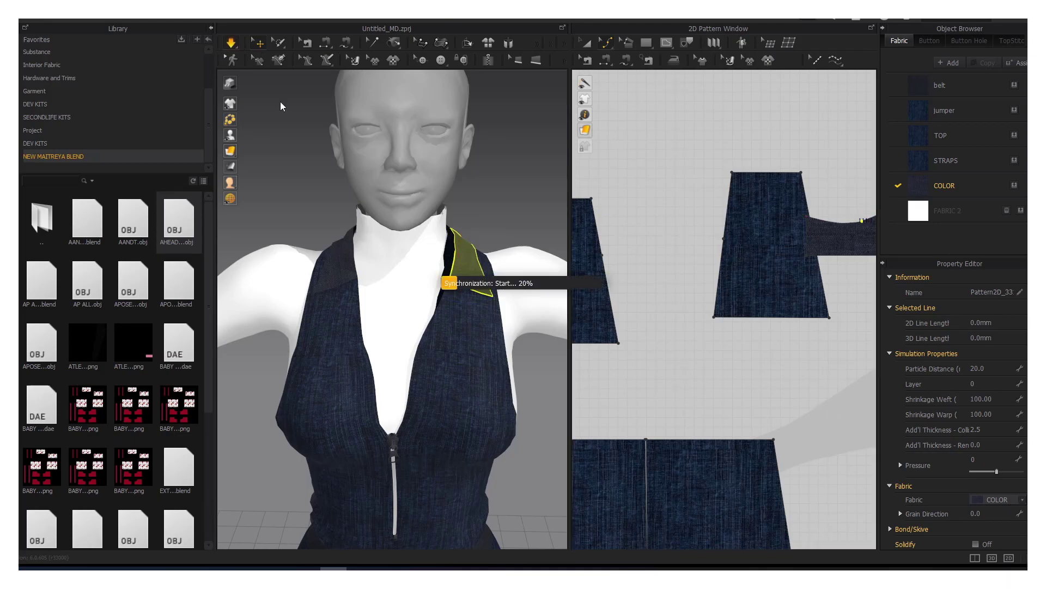
{"action": "mouse_move", "coordinate": [421, 215]}
{"action": "right_mouse_down"}
{"action": "mouse_move", "coordinate": [434, 223]}
{"action": "mouse_move", "coordinate": [381, 229]}
{"action": "right_mouse_up"}
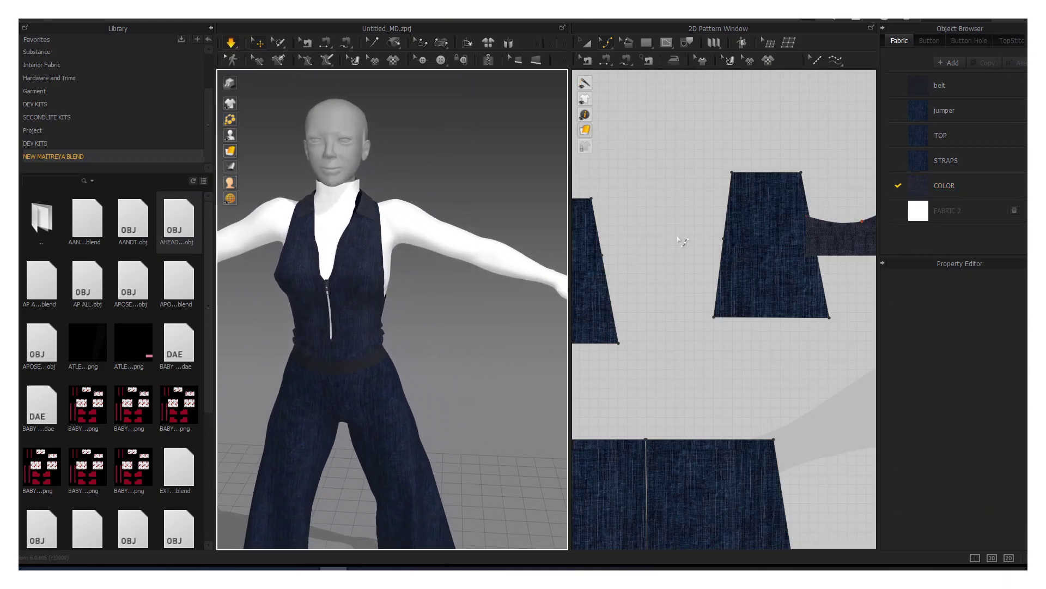
Step: Set the COLOR fabric's physical property preset to Denim Raw
{"action": "left_click", "coordinate": [947, 188]}
{"action": "scroll", "coordinate": [995, 491], "scroll_direction": "down", "scroll_amount": 2}
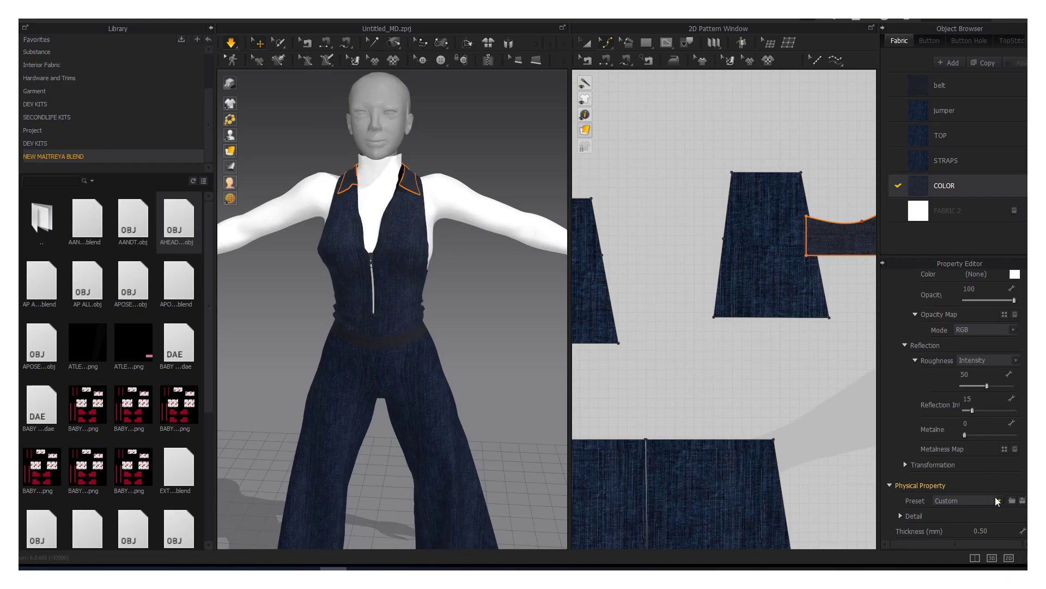
{"action": "left_click", "coordinate": [999, 498]}
{"action": "left_click", "coordinate": [962, 112]}
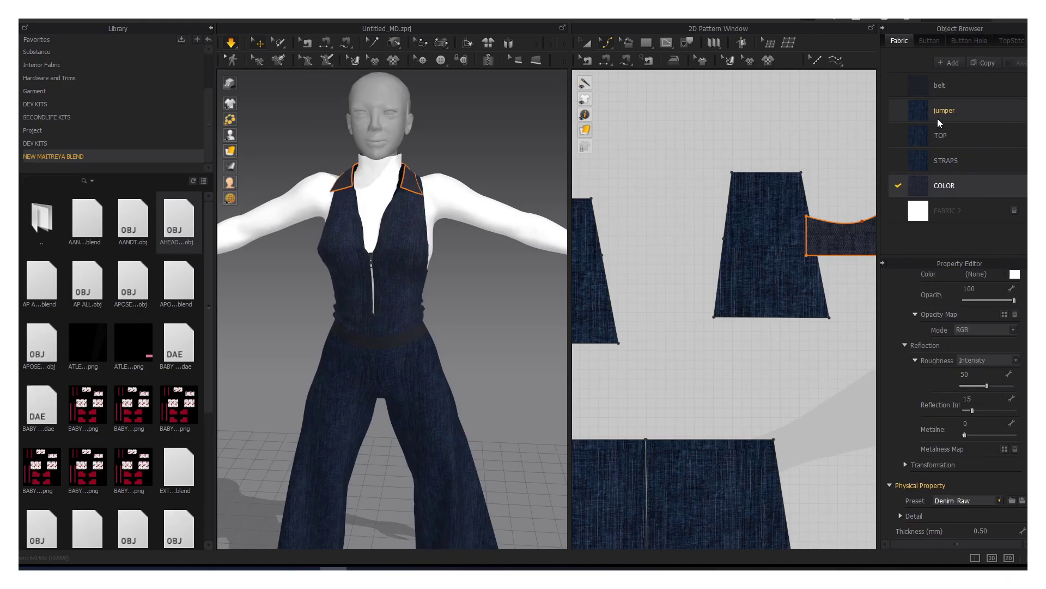
Step: Move the two collar pieces beside the bodice pieces in the 2D pattern window
{"action": "left_click", "coordinate": [413, 185]}
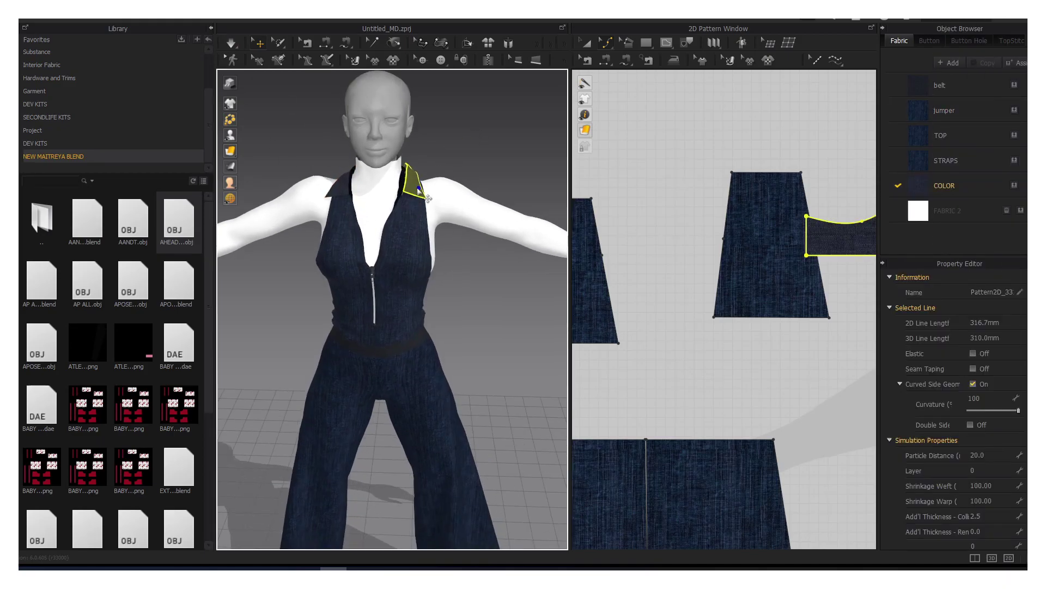
{"action": "double_click", "coordinate": [981, 455]}
{"action": "left_click", "coordinate": [945, 185]}
{"action": "scroll", "coordinate": [639, 103], "scroll_direction": "down", "scroll_amount": 3}
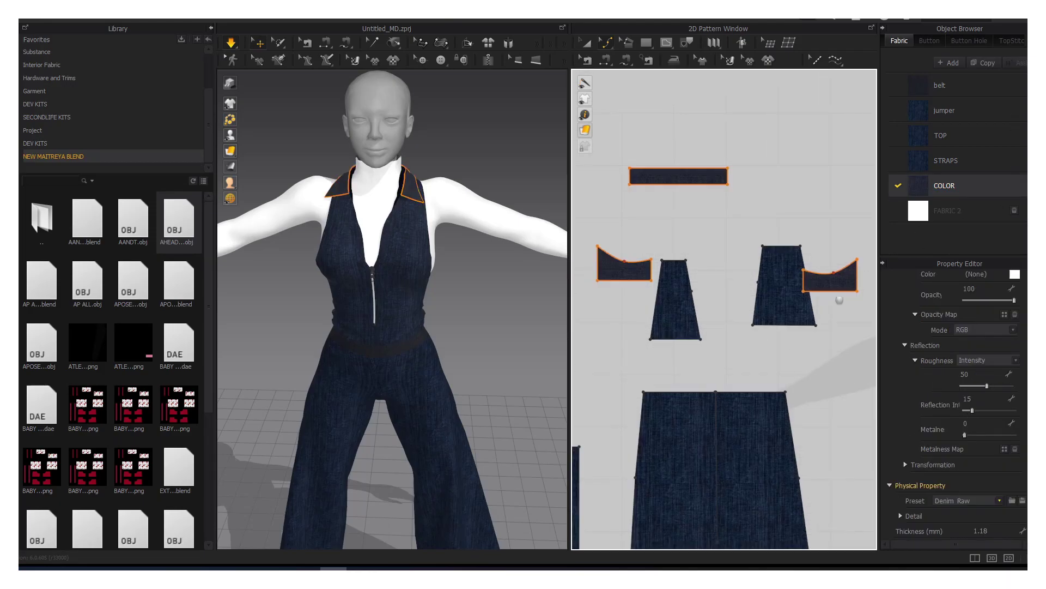
{"action": "left_click_drag", "start_coordinate": [867, 255], "coordinate": [675, 201]}
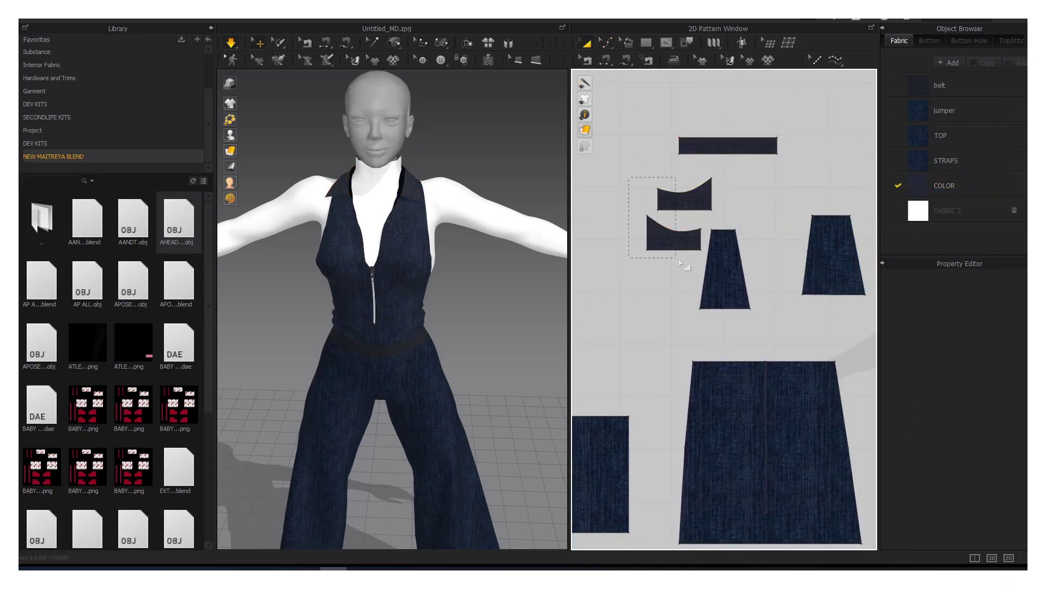
{"action": "left_click", "coordinate": [673, 235], "text": "shift"}
{"action": "double_click", "coordinate": [981, 455]}
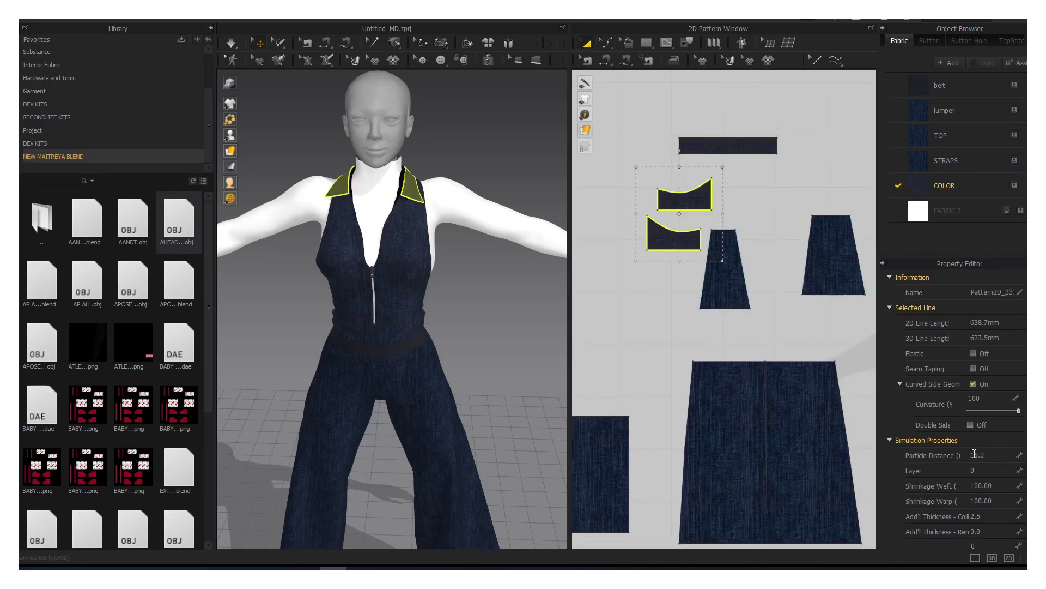
{"action": "left_click", "coordinate": [480, 272]}
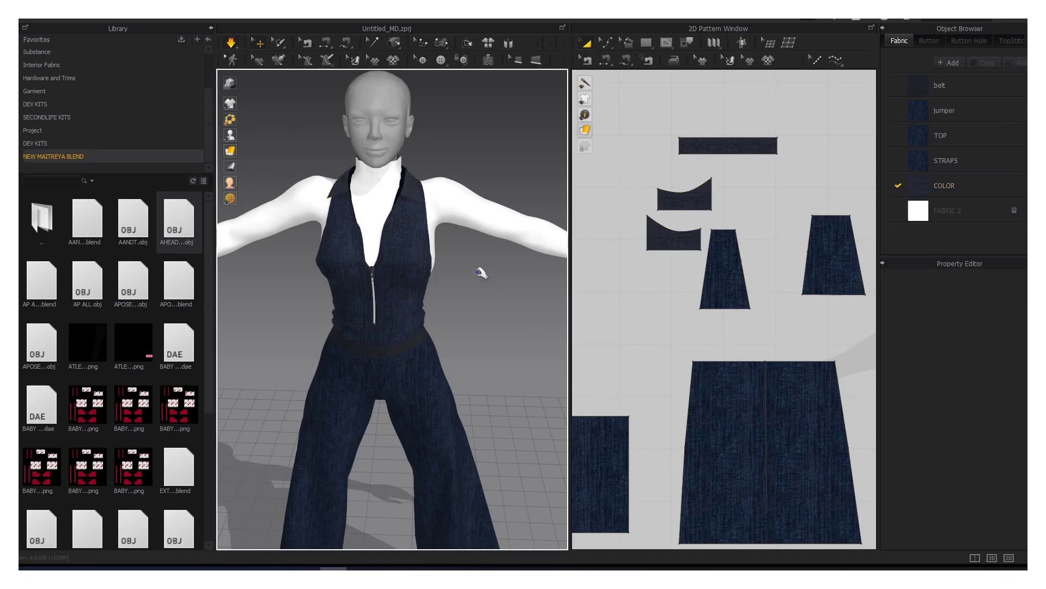
{"action": "scroll", "coordinate": [479, 249], "scroll_direction": "up", "scroll_amount": 3}
{"action": "scroll", "coordinate": [451, 257], "scroll_direction": "down", "scroll_amount": 2}
{"action": "scroll", "coordinate": [523, 330], "scroll_direction": "down", "scroll_amount": 2}
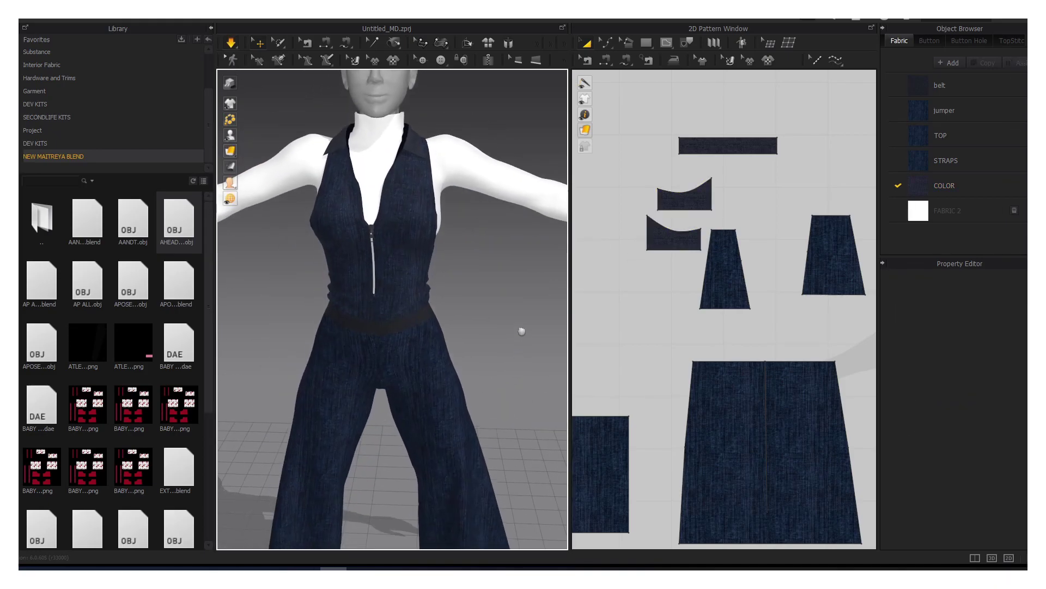
{"action": "key", "text": "alt+Tab"}
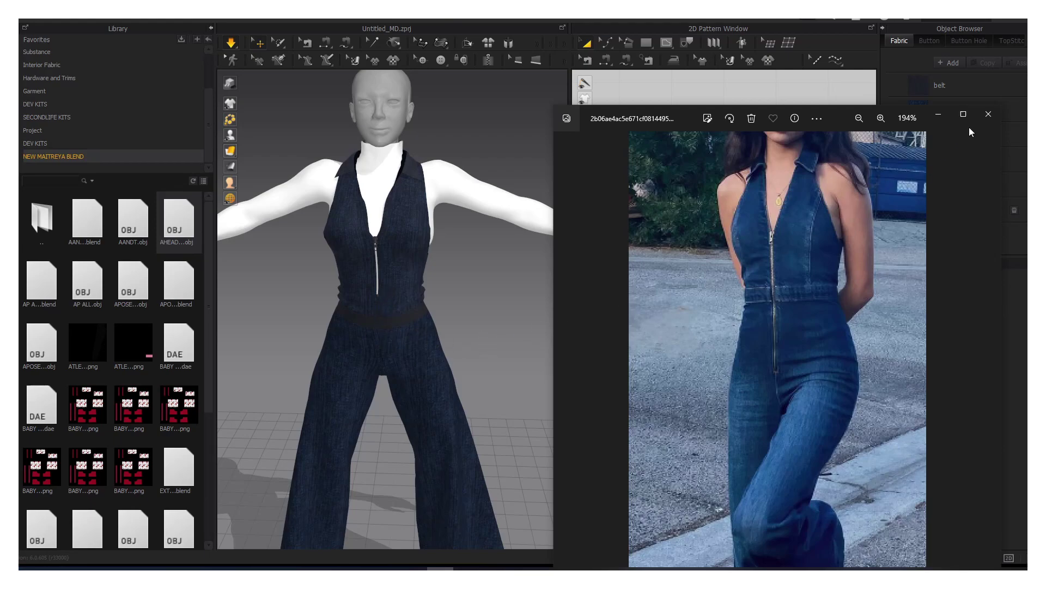
{"action": "left_click", "coordinate": [950, 114]}
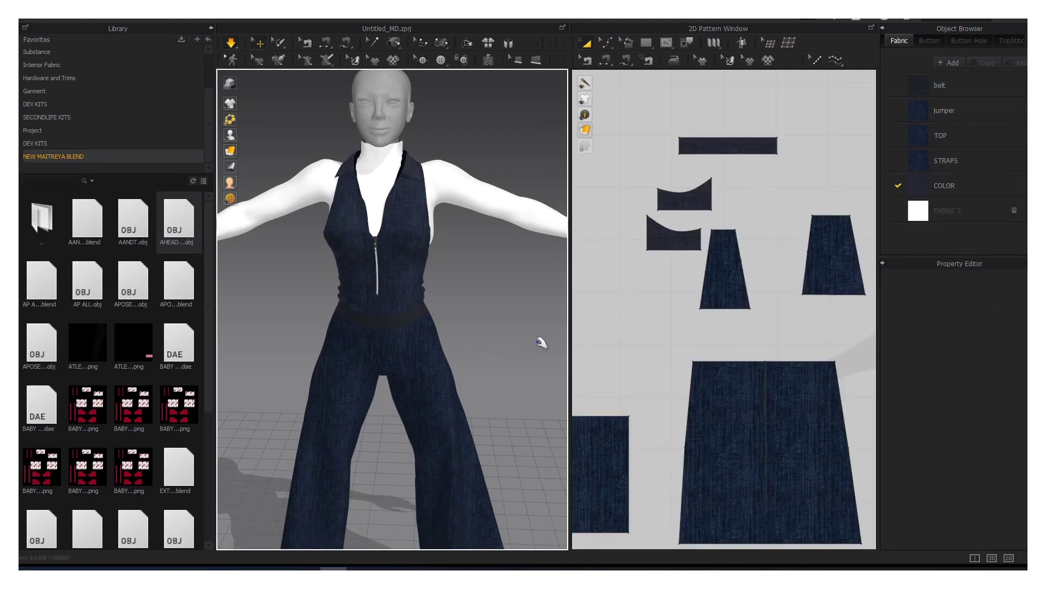
{"action": "scroll", "coordinate": [510, 350], "scroll_direction": "up", "scroll_amount": 1}
Step: Select the belt fabric, then the COLOR fabric, and orbit to view the jumpsuit's side
{"action": "scroll", "coordinate": [509, 351], "scroll_direction": "up", "scroll_amount": 2}
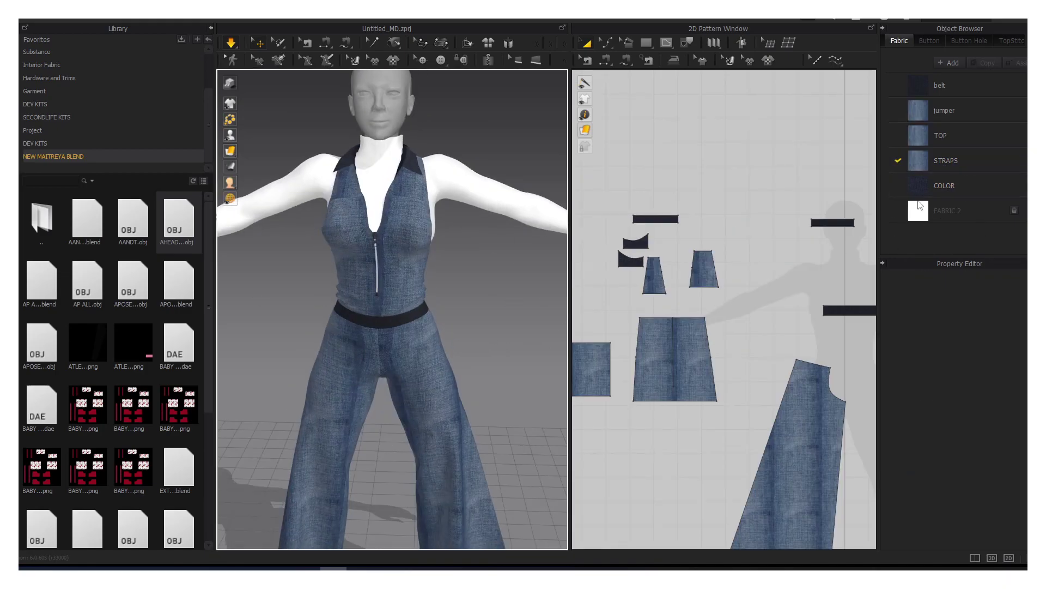
{"action": "left_click", "coordinate": [946, 88]}
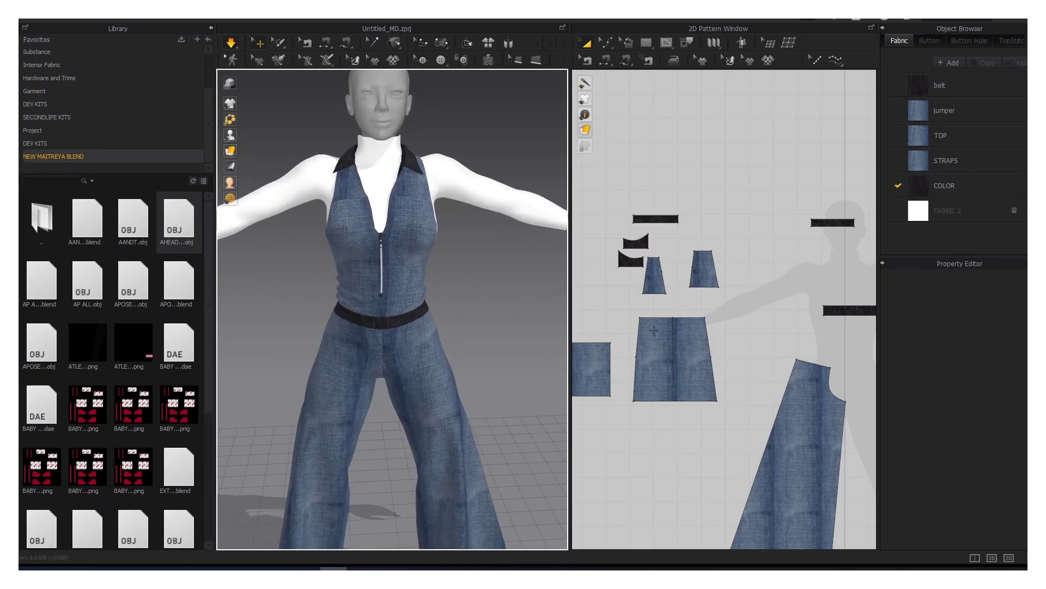
{"action": "left_click", "coordinate": [958, 187]}
{"action": "right_click_drag", "start_coordinate": [465, 273], "coordinate": [376, 275]}
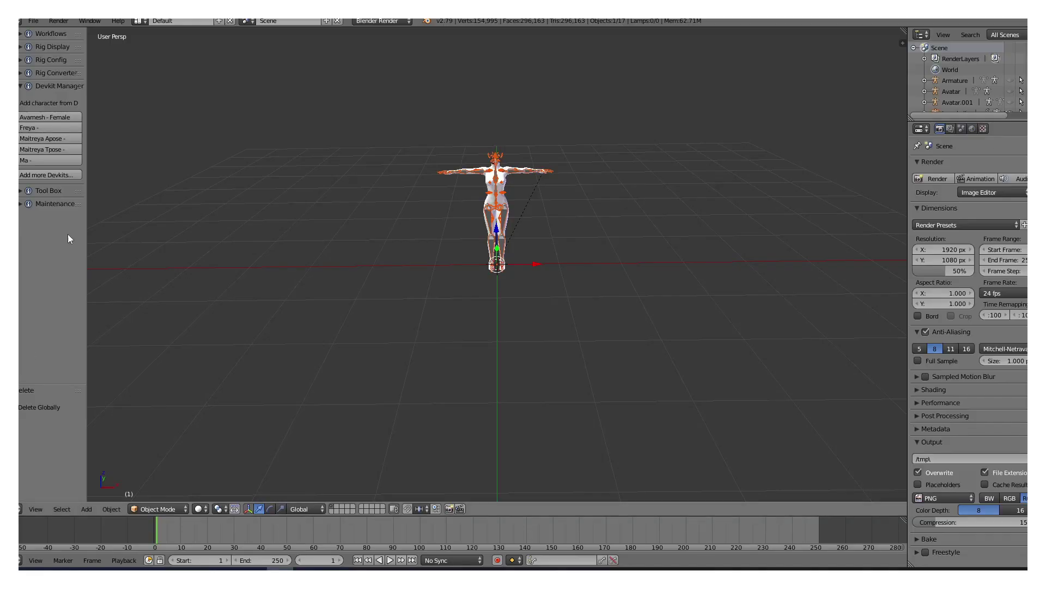
{"action": "scroll", "coordinate": [548, 190], "scroll_direction": "up", "scroll_amount": 5}
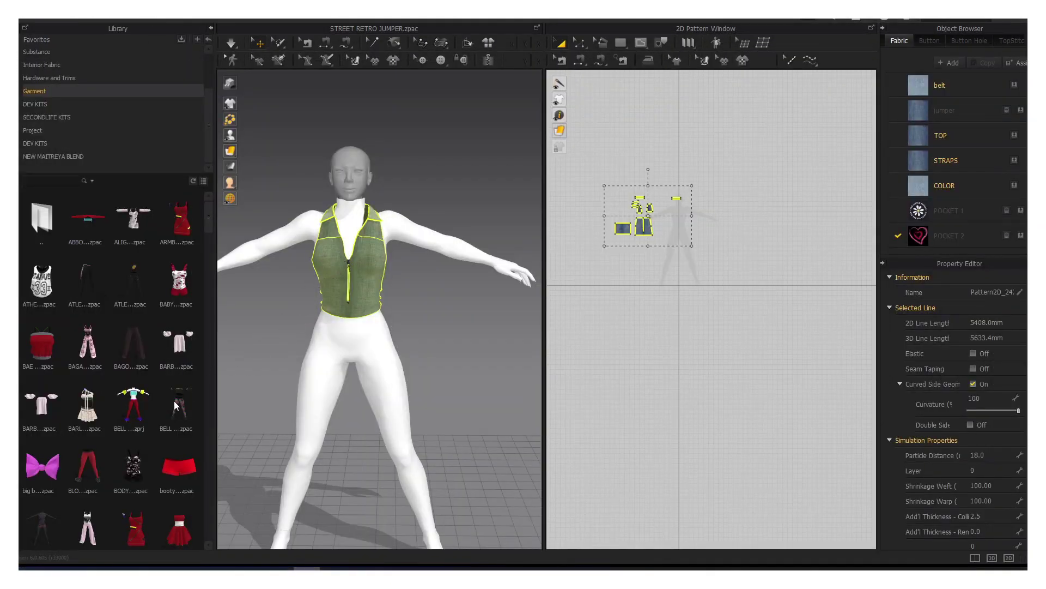
{"action": "scroll", "coordinate": [134, 404], "scroll_direction": "down", "scroll_amount": 5}
{"action": "scroll", "coordinate": [134, 403], "scroll_direction": "down", "scroll_amount": 5}
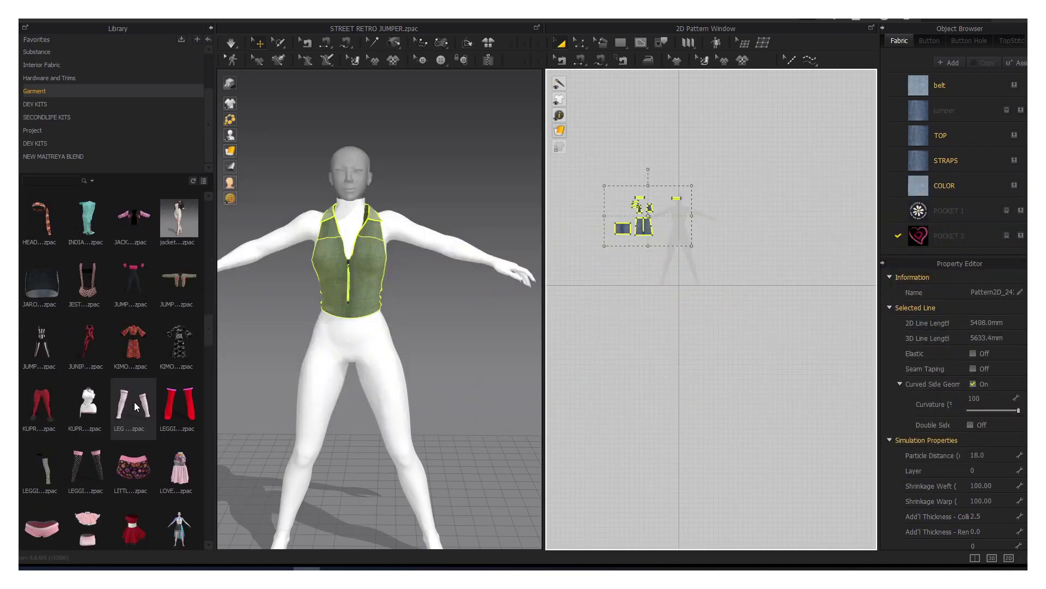
{"action": "scroll", "coordinate": [134, 401], "scroll_direction": "down", "scroll_amount": 3}
{"action": "scroll", "coordinate": [136, 390], "scroll_direction": "down", "scroll_amount": 3}
{"action": "scroll", "coordinate": [133, 390], "scroll_direction": "down", "scroll_amount": 3}
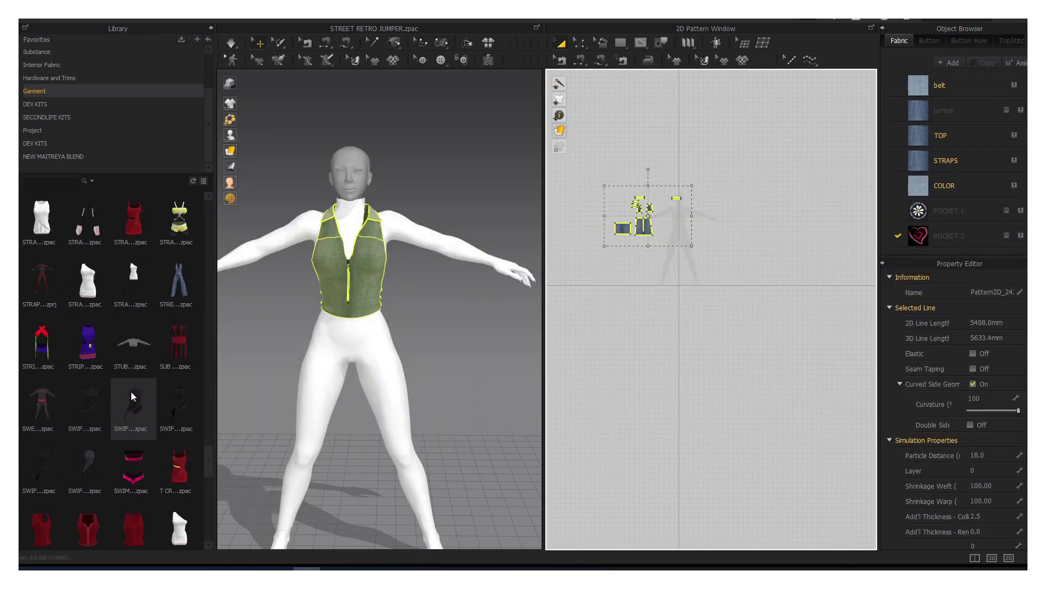
{"action": "scroll", "coordinate": [131, 392], "scroll_direction": "down", "scroll_amount": 3}
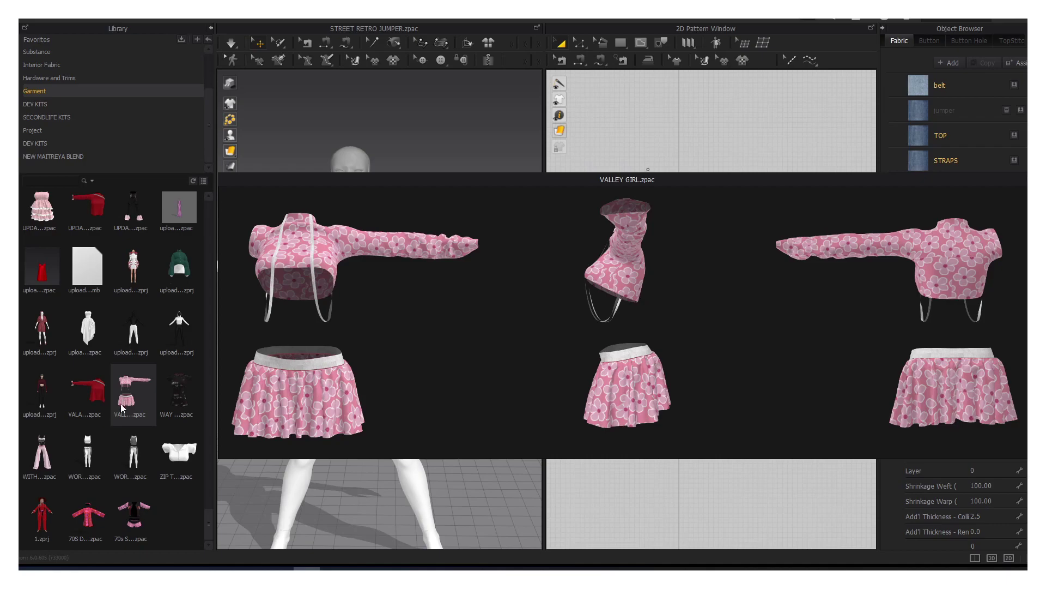
{"action": "scroll", "coordinate": [122, 407], "scroll_direction": "up", "scroll_amount": 2}
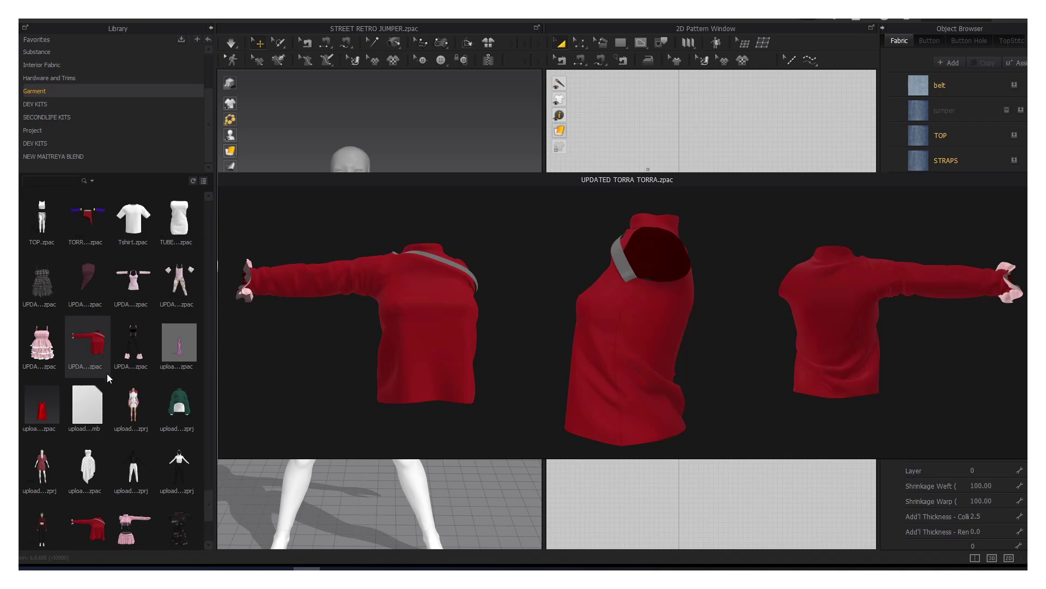
{"action": "mouse_move", "coordinate": [132, 283]}
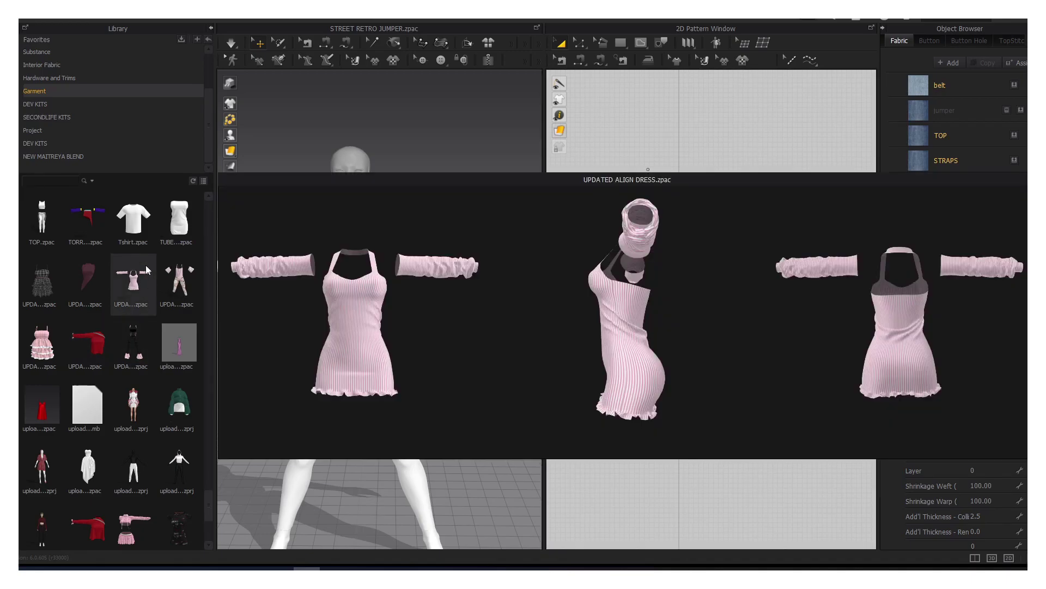
{"action": "scroll", "coordinate": [150, 296], "scroll_direction": "up", "scroll_amount": 2}
{"action": "scroll", "coordinate": [149, 296], "scroll_direction": "up", "scroll_amount": 2}
{"action": "scroll", "coordinate": [149, 296], "scroll_direction": "up", "scroll_amount": 2}
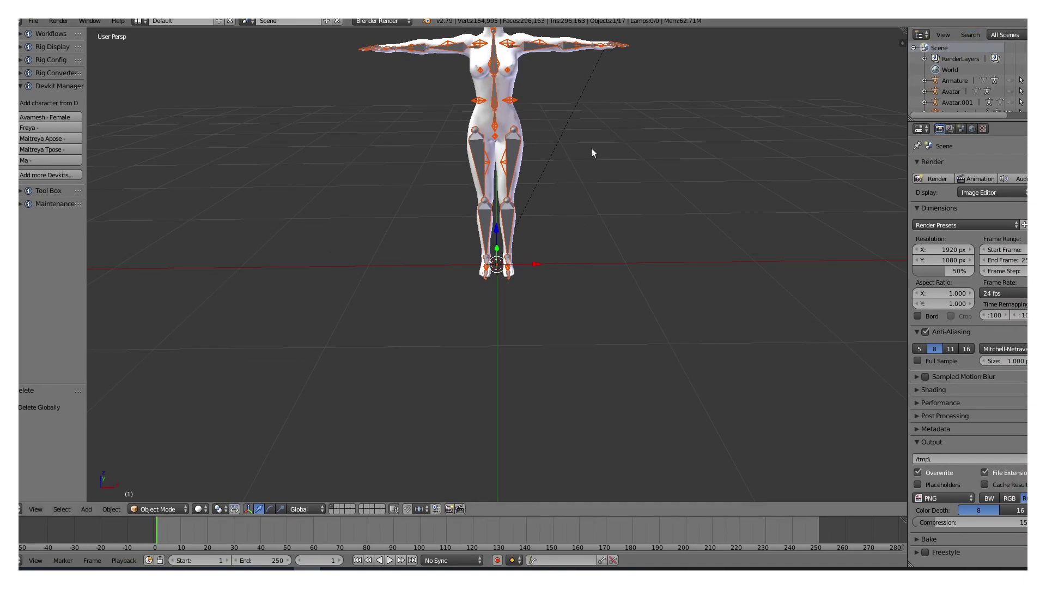
Step: Select the Laraskelly armature and set Rig Display to show only deform bones
{"action": "mouse_move", "coordinate": [590, 148]}
{"action": "middle_mouse_down", "text": "shift"}
{"action": "mouse_move", "coordinate": [581, 273]}
{"action": "mouse_move", "coordinate": [500, 258]}
{"action": "middle_mouse_up", "text": "shift"}
{"action": "right_click", "coordinate": [475, 232]}
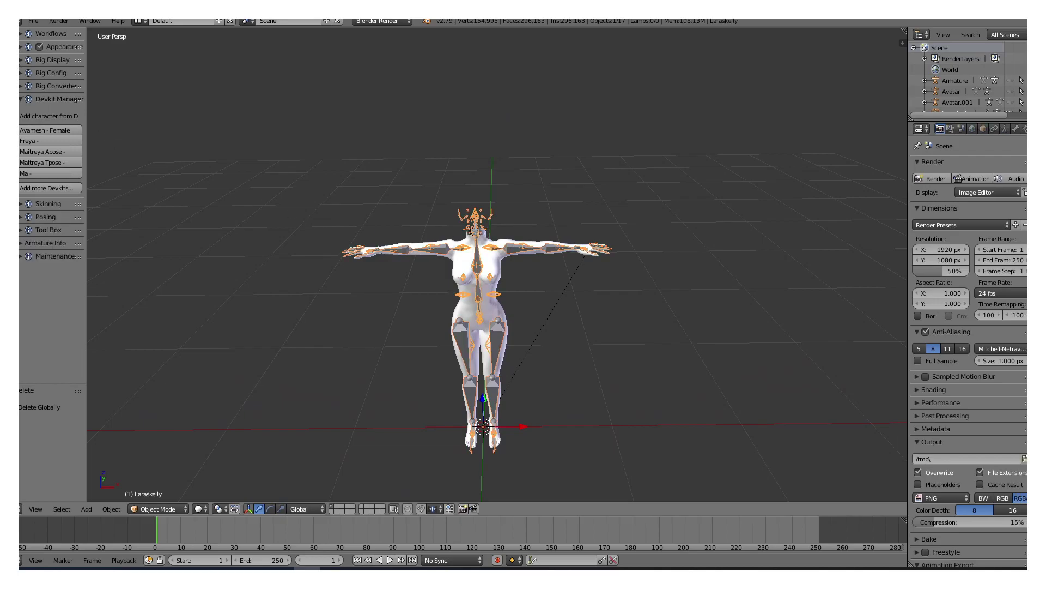
{"action": "left_click", "coordinate": [19, 60]}
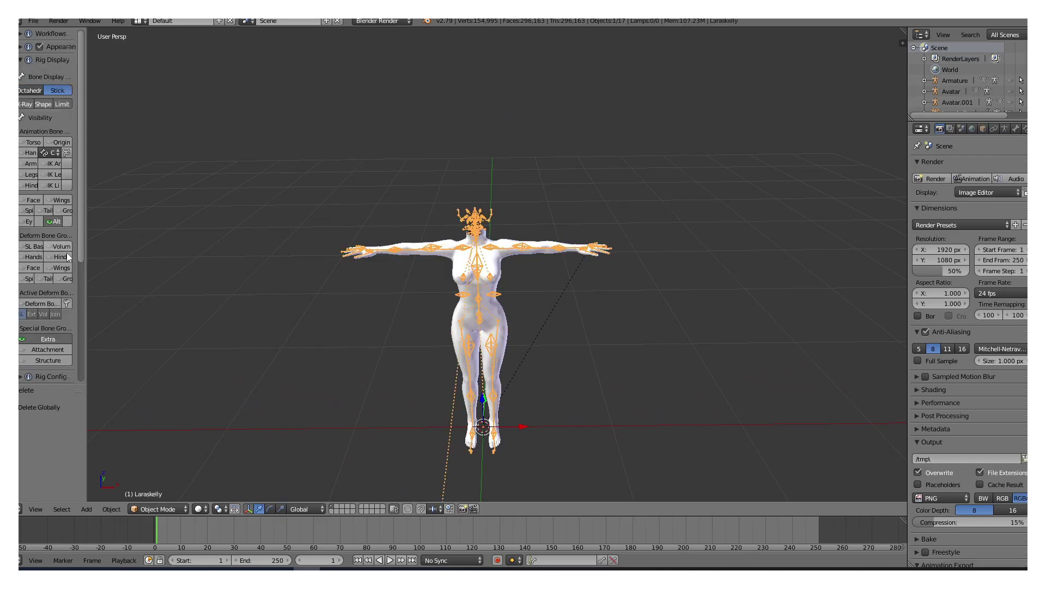
{"action": "left_click", "coordinate": [65, 303]}
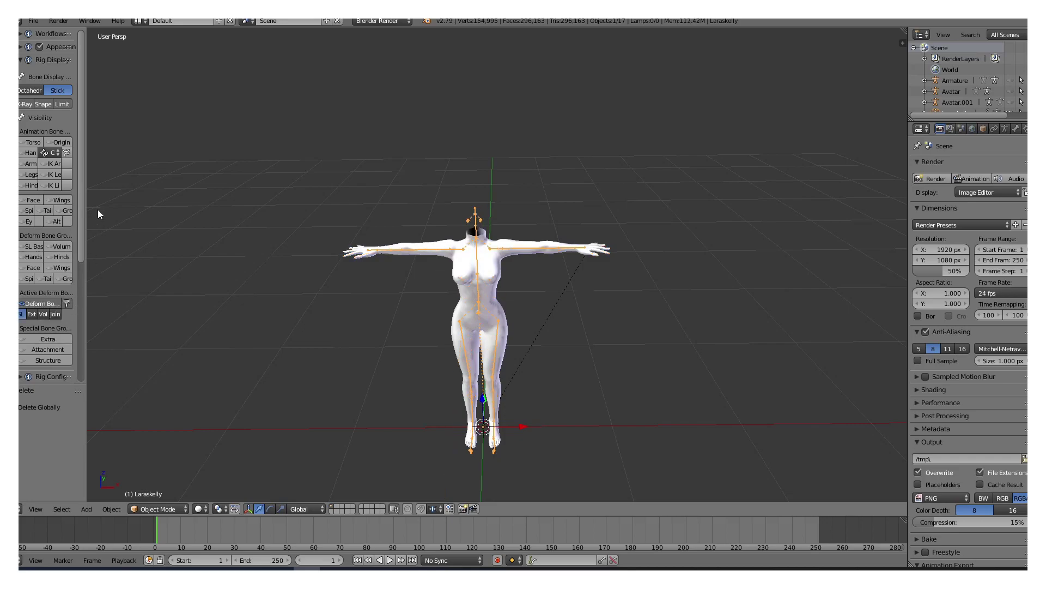
{"action": "left_click_drag", "start_coordinate": [85, 209], "coordinate": [149, 216]}
{"action": "middle_click_drag", "start_coordinate": [481, 364], "coordinate": [499, 330]}
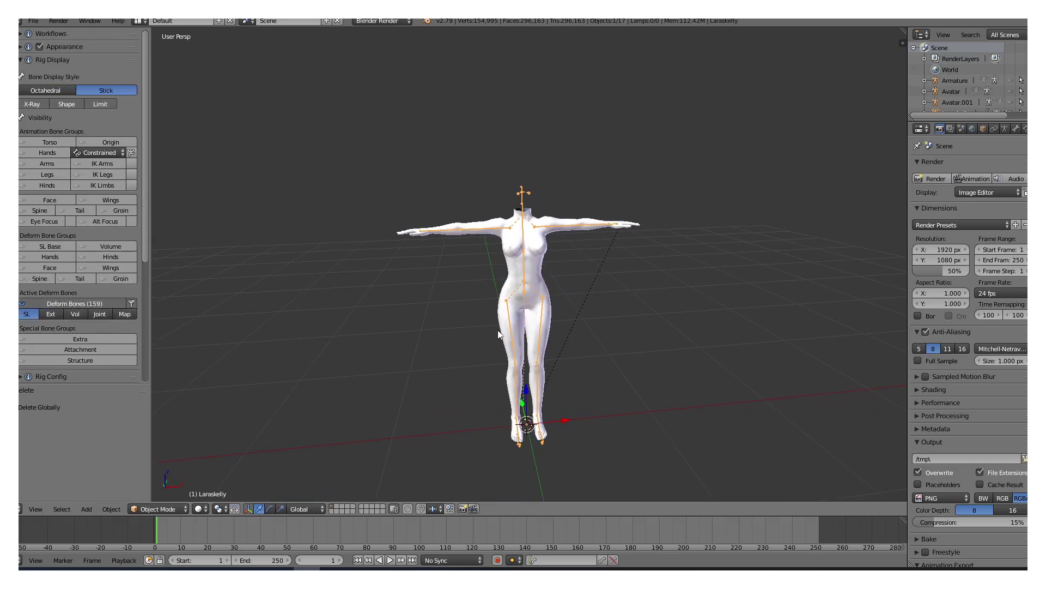
{"action": "mouse_move", "coordinate": [806, 284]}
{"action": "middle_mouse_down"}
{"action": "mouse_move", "coordinate": [666, 328]}
{"action": "mouse_move", "coordinate": [658, 320]}
{"action": "middle_mouse_up"}
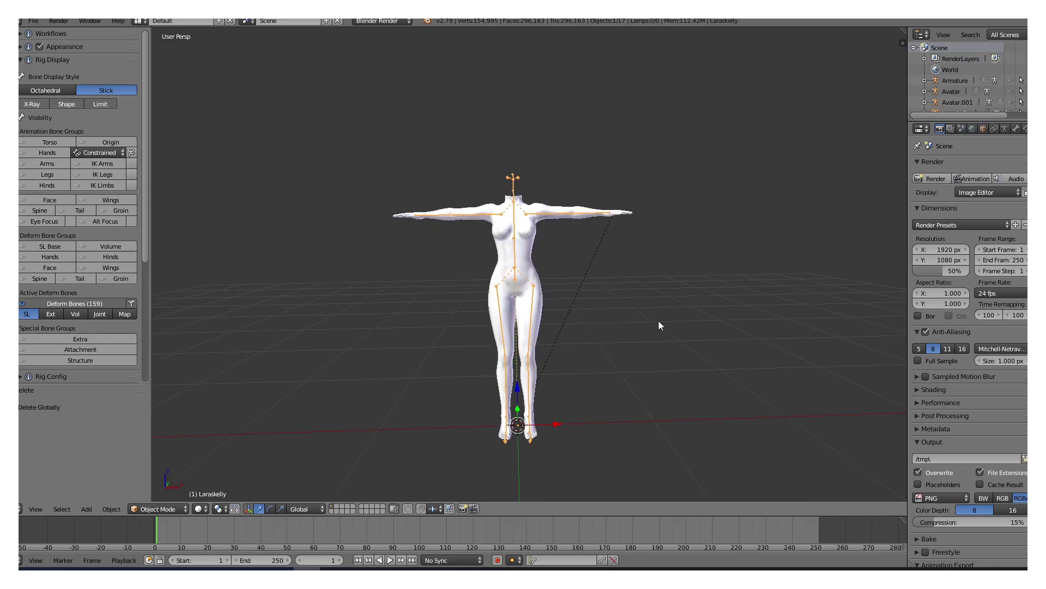
{"action": "scroll", "coordinate": [558, 330], "scroll_direction": "up", "scroll_amount": 3}
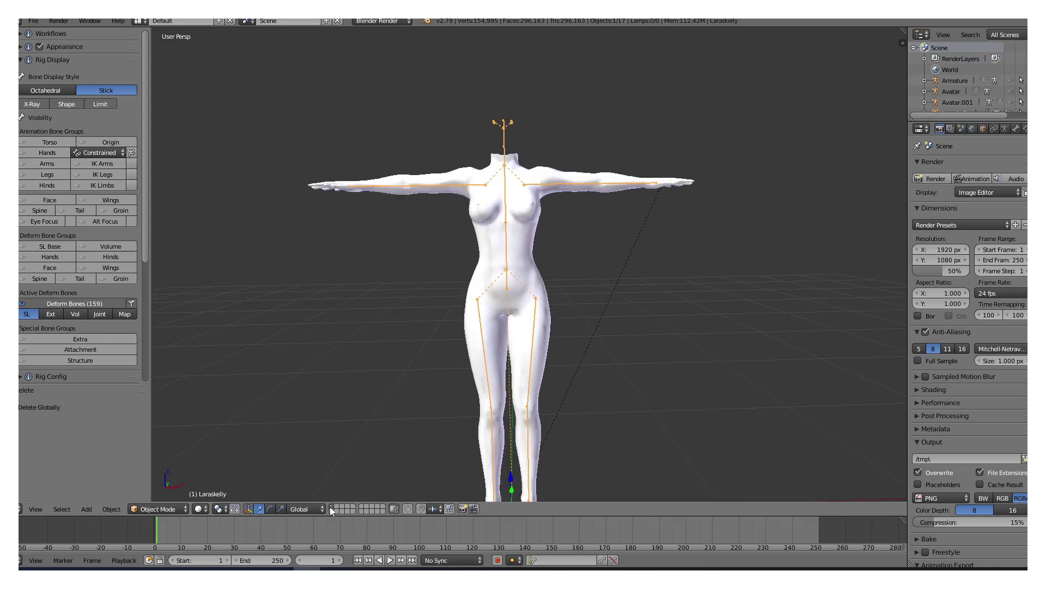
{"action": "key", "text": "Delete"}
Step: Import the halter top OBJ from the garment's folder
{"action": "left_click", "coordinate": [33, 21]}
{"action": "left_click", "coordinate": [218, 346]}
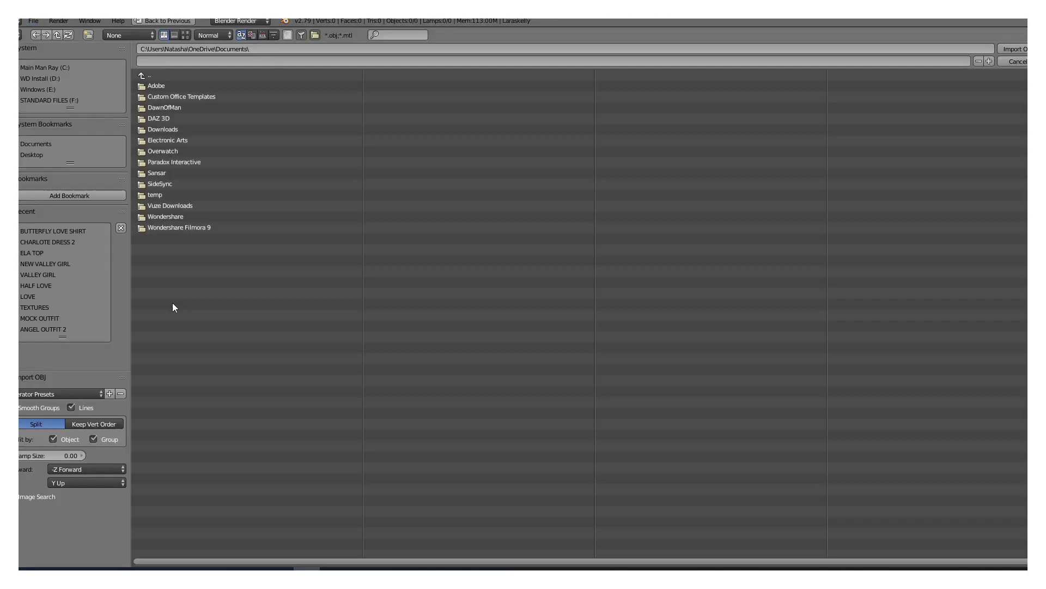
{"action": "left_click", "coordinate": [42, 230]}
{"action": "left_click", "coordinate": [150, 75]}
{"action": "left_click", "coordinate": [162, 356]}
{"action": "double_click", "coordinate": [164, 93]}
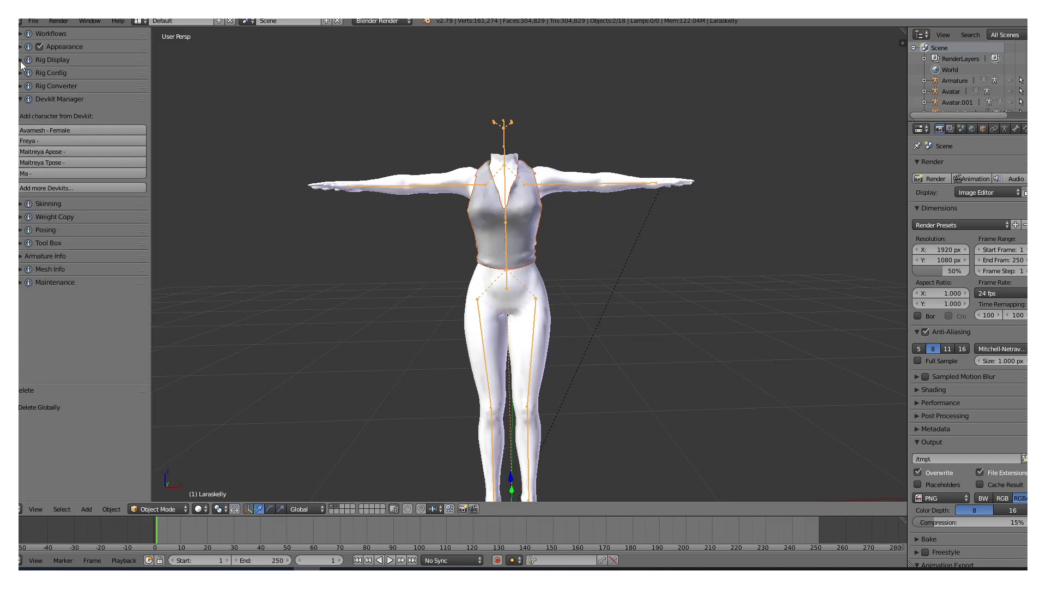
Step: Bind the top to the armature using Clothing Layer weights, then enter Weight Paint mode
{"action": "left_click", "coordinate": [22, 98]}
{"action": "left_click", "coordinate": [23, 113]}
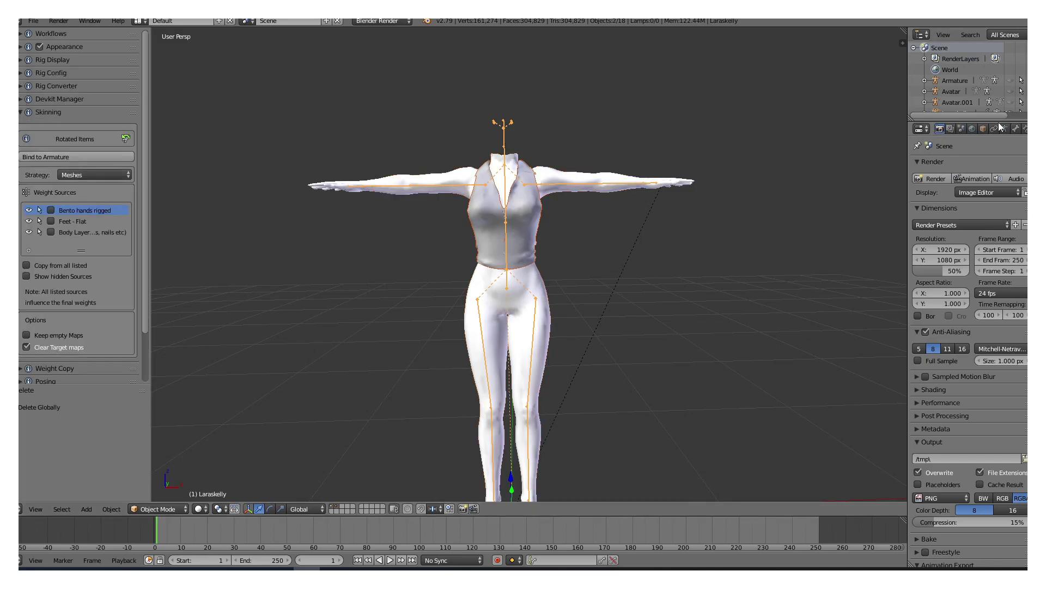
{"action": "left_click_drag", "start_coordinate": [1000, 120], "coordinate": [981, 204]}
{"action": "left_click", "coordinate": [1010, 167]}
{"action": "left_click", "coordinate": [1010, 178]}
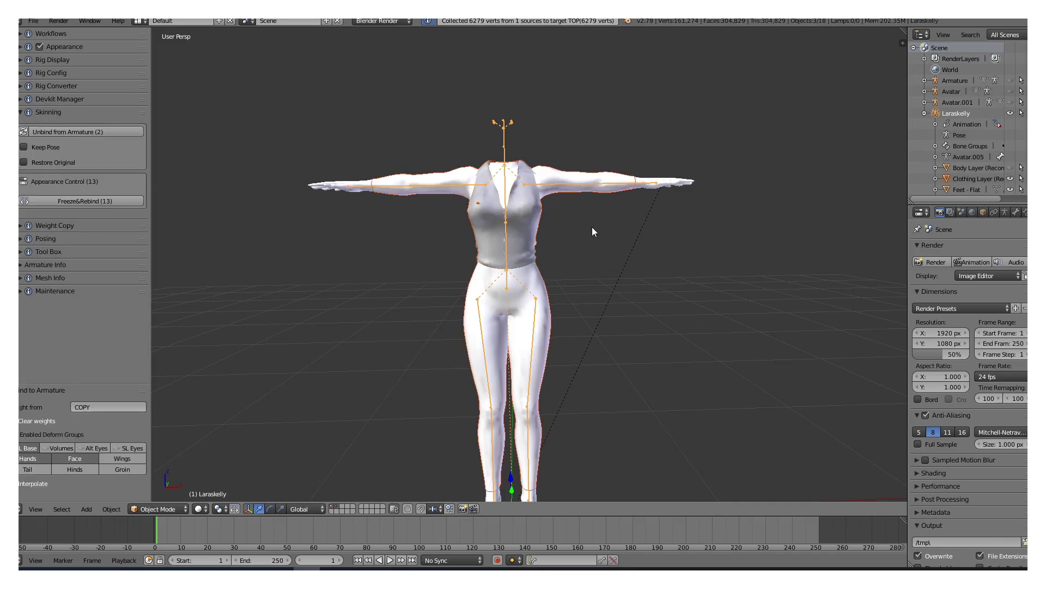
{"action": "left_click", "coordinate": [147, 450]}
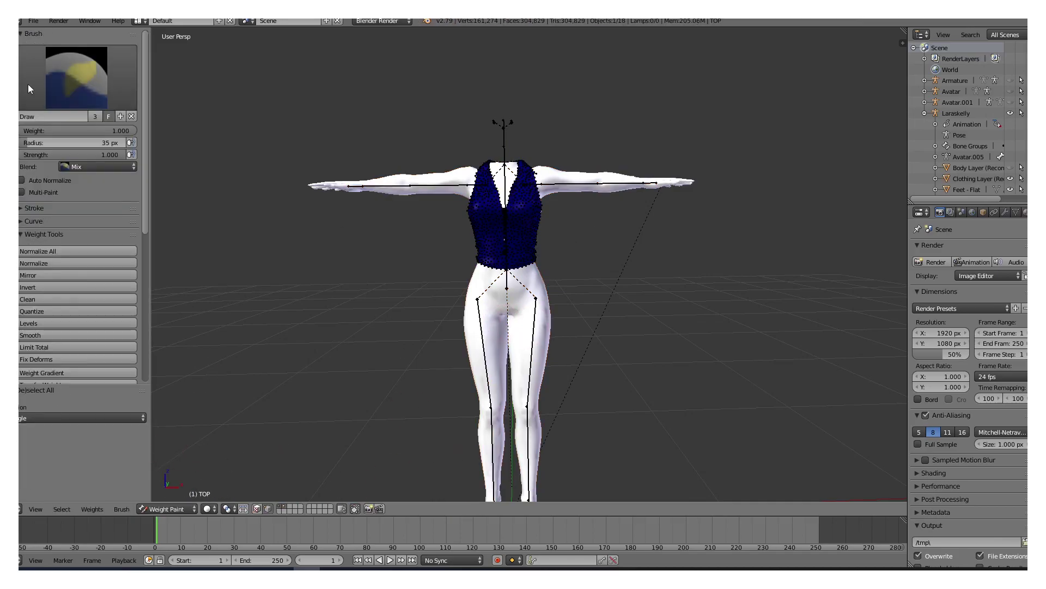
Step: Adjust the paint weight and smooth the current and RIGHT_PEC group weights
{"action": "left_click", "coordinate": [106, 131]}
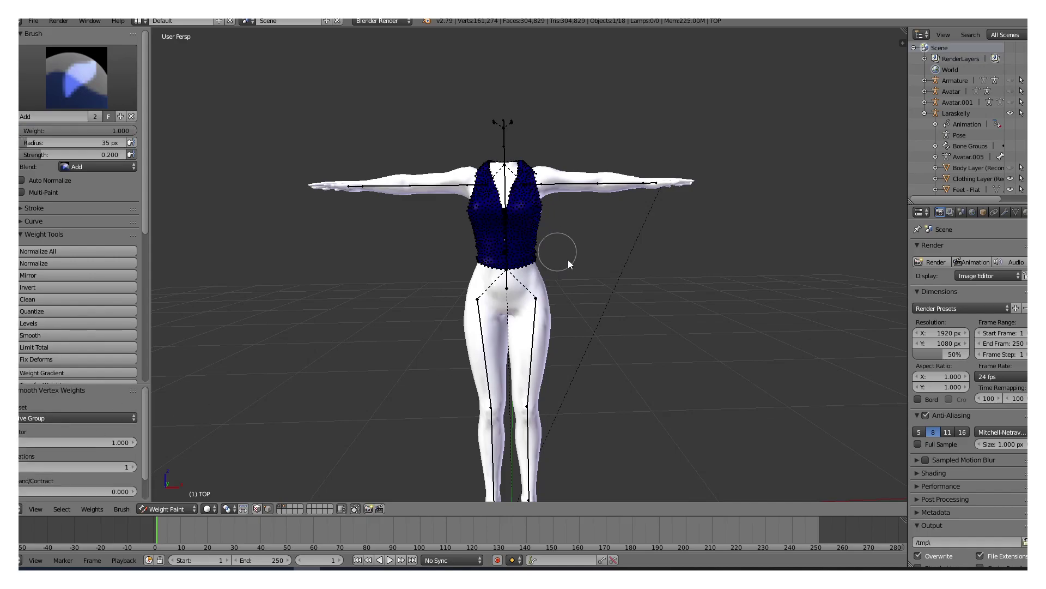
{"action": "left_click", "coordinate": [37, 338]}
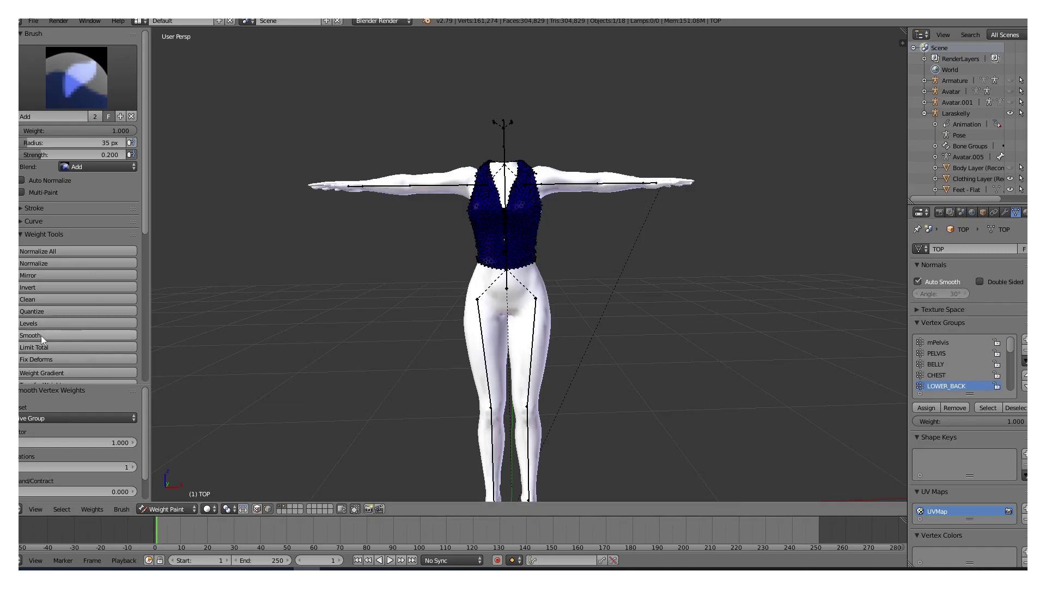
{"action": "scroll", "coordinate": [954, 376], "scroll_direction": "down", "scroll_amount": 2}
{"action": "left_click", "coordinate": [948, 374]}
{"action": "scroll", "coordinate": [954, 386], "scroll_direction": "down", "scroll_amount": 3}
{"action": "left_click", "coordinate": [951, 375]}
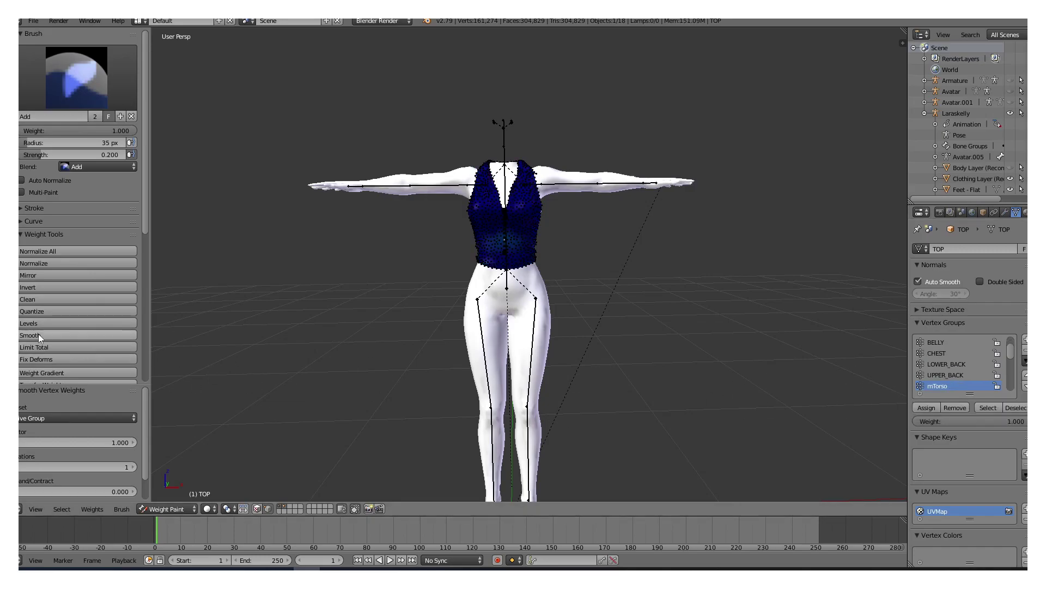
{"action": "left_click", "coordinate": [32, 338]}
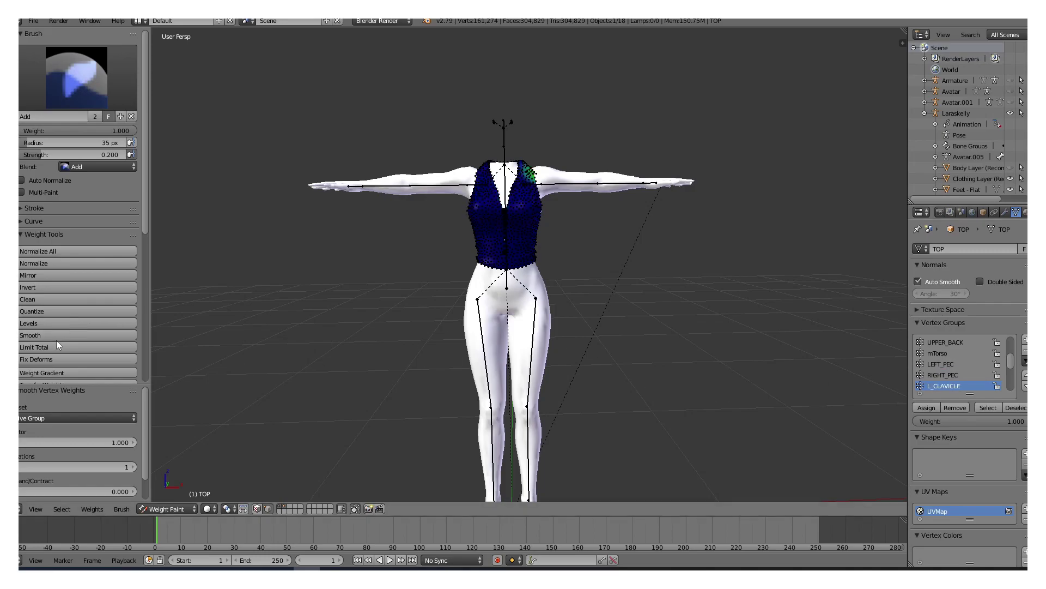
Step: Step through the NECK, mShoulderLeft and L_UPPER_ARM groups, then return to Object Mode
{"action": "scroll", "coordinate": [954, 376], "scroll_direction": "down", "scroll_amount": 3}
{"action": "left_click", "coordinate": [938, 342]}
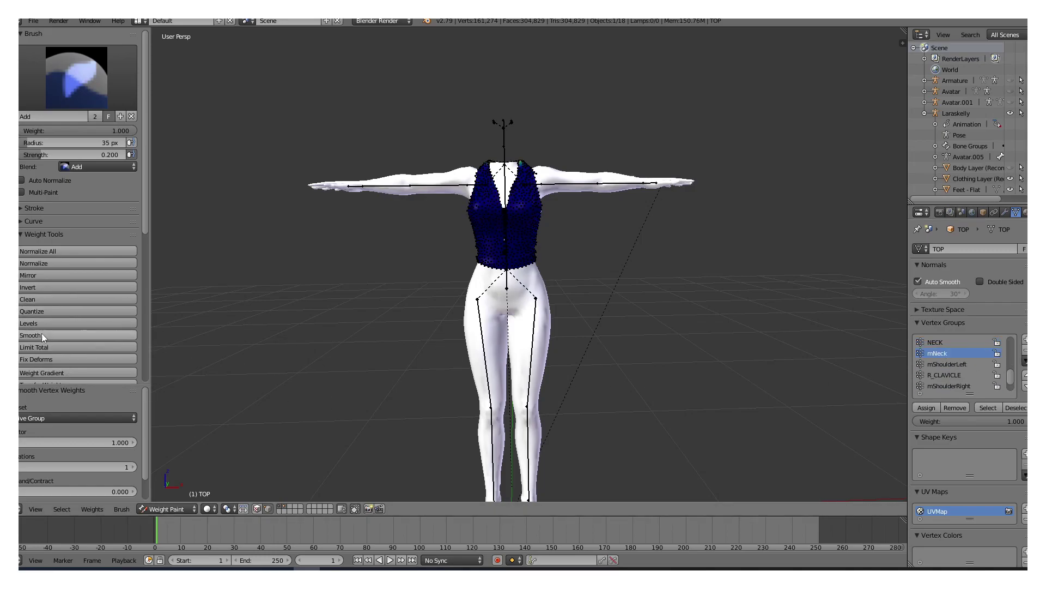
{"action": "left_click", "coordinate": [947, 364]}
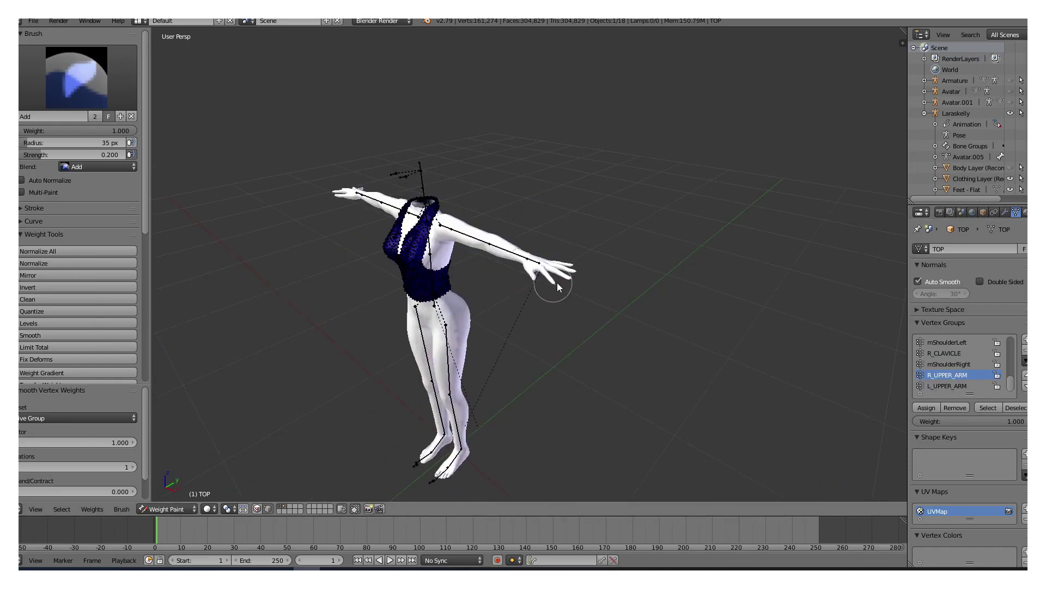
{"action": "middle_click_drag", "start_coordinate": [557, 282], "coordinate": [352, 266]}
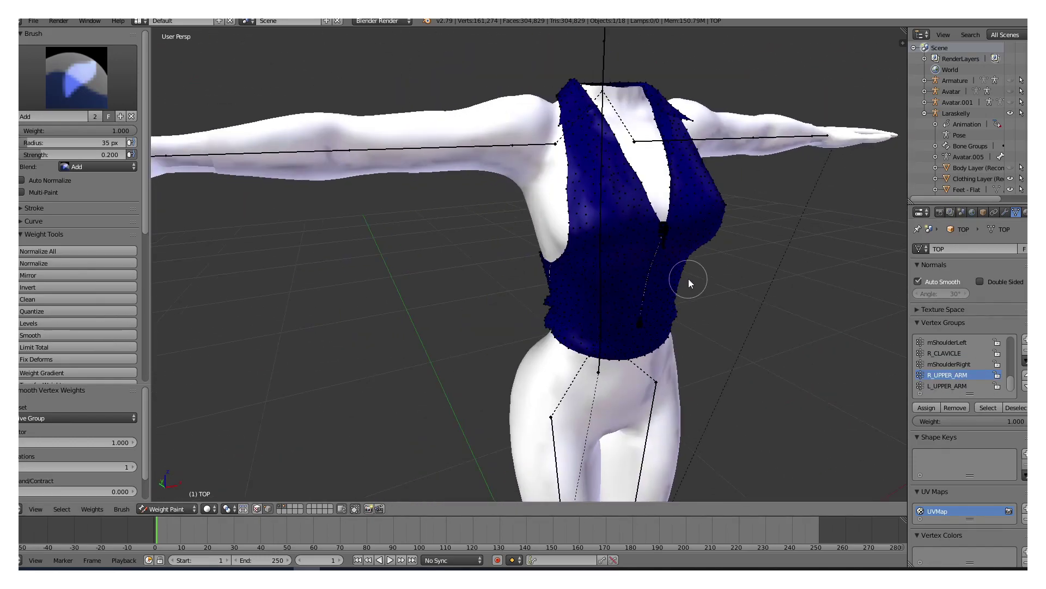
{"action": "left_click", "coordinate": [954, 384]}
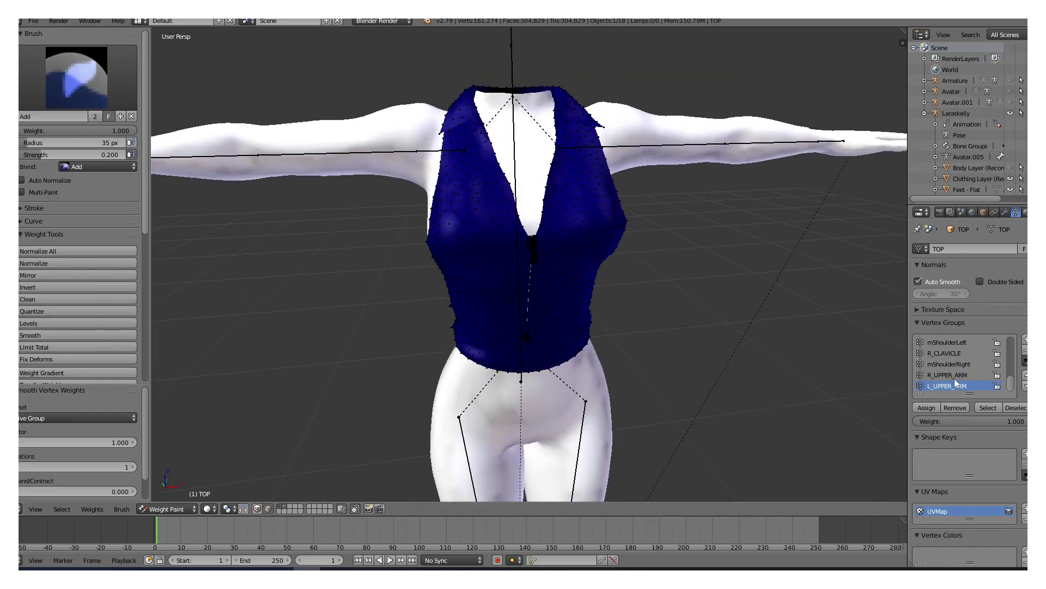
{"action": "key", "text": "ctrl+Tab"}
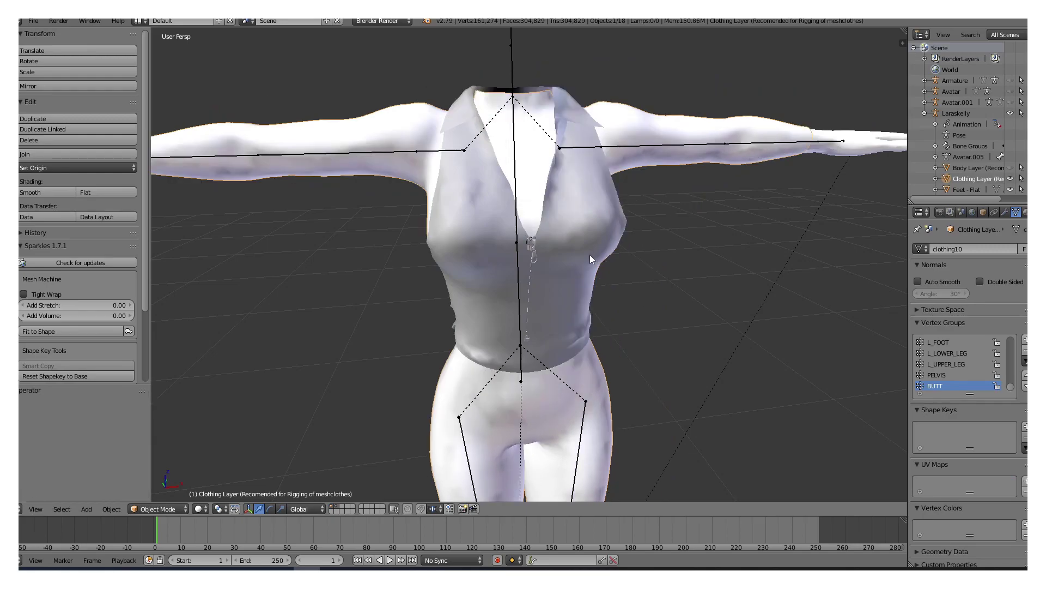
Step: Add and apply a Solidify modifier with 0.0040 thickness to the top
{"action": "left_click", "coordinate": [1004, 212]}
{"action": "left_click", "coordinate": [954, 249]}
{"action": "left_click", "coordinate": [796, 420]}
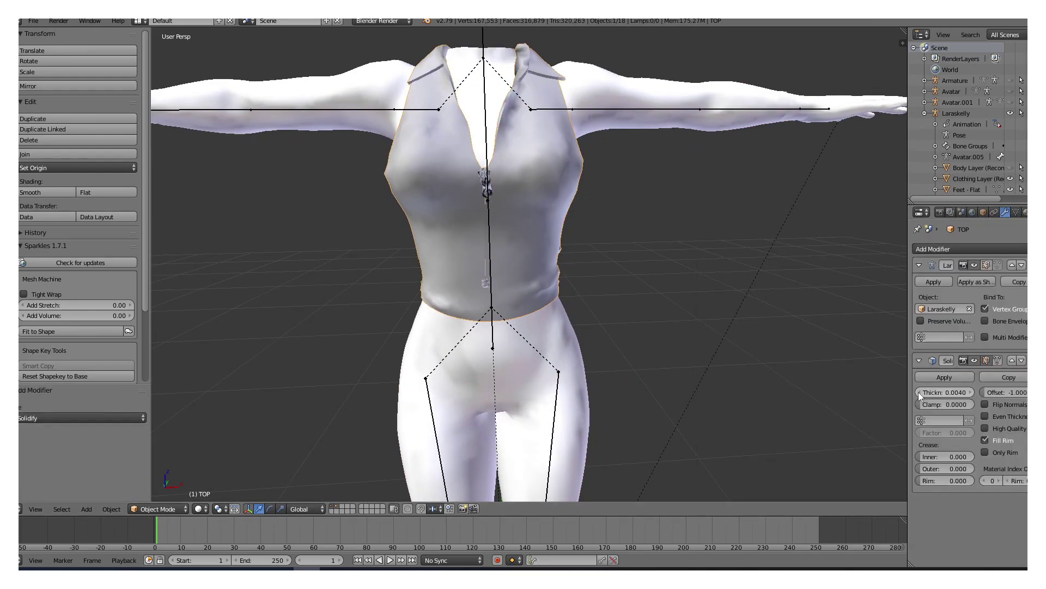
{"action": "left_click", "coordinate": [954, 377]}
Step: Export the top as an Avastar Collada .dae into STREET RETRO JUMPER's TOP folder
{"action": "left_click", "coordinate": [33, 21]}
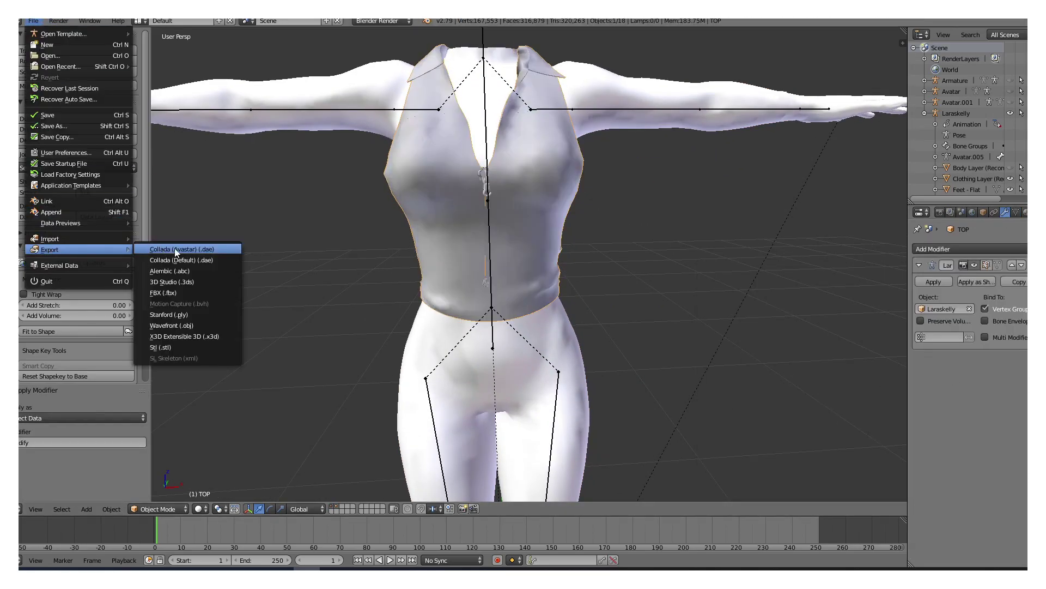
{"action": "left_click", "coordinate": [175, 250]}
{"action": "left_click", "coordinate": [50, 249]}
{"action": "left_click", "coordinate": [142, 76]}
{"action": "left_click", "coordinate": [417, 219]}
{"action": "left_click", "coordinate": [156, 98]}
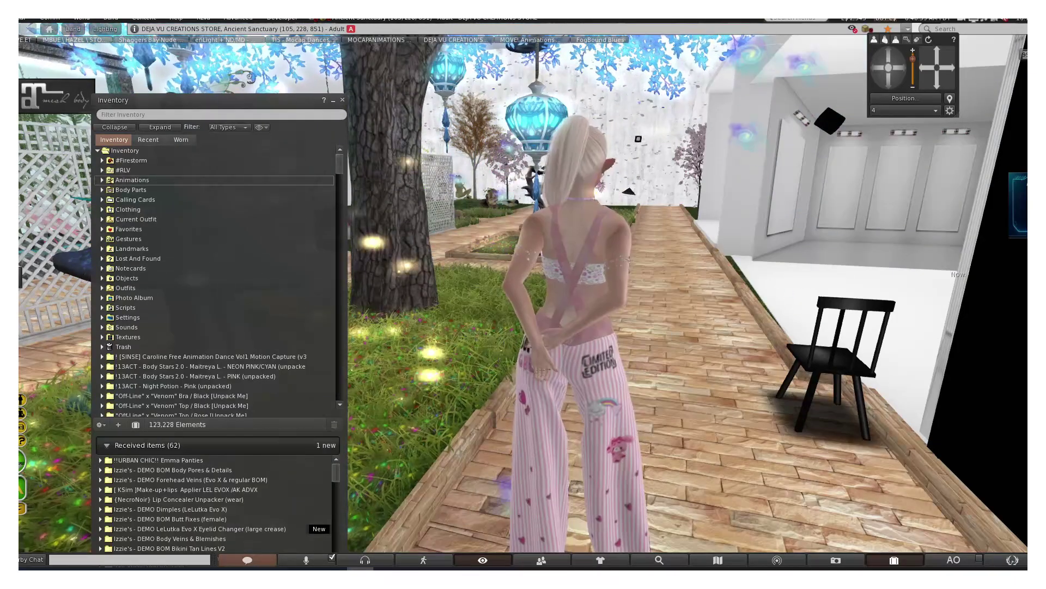
Step: Set the Low triangle limit to 0 and calculate the upload weights and fee
{"action": "double_click", "coordinate": [240, 138]}
{"action": "type", "text": "0"}
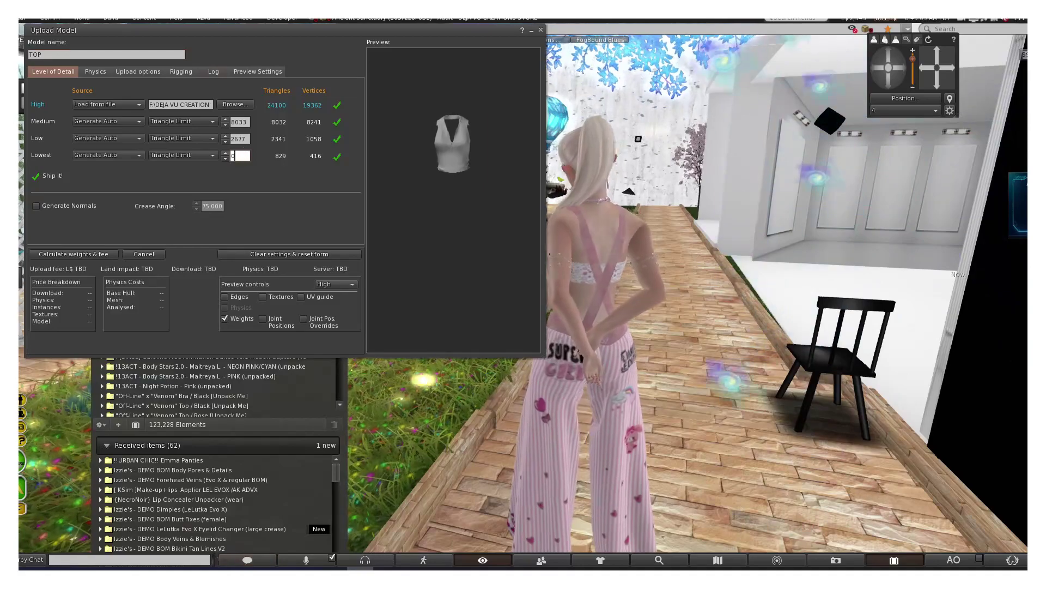
{"action": "type", "text": "0"}
{"action": "left_click", "coordinate": [83, 255]}
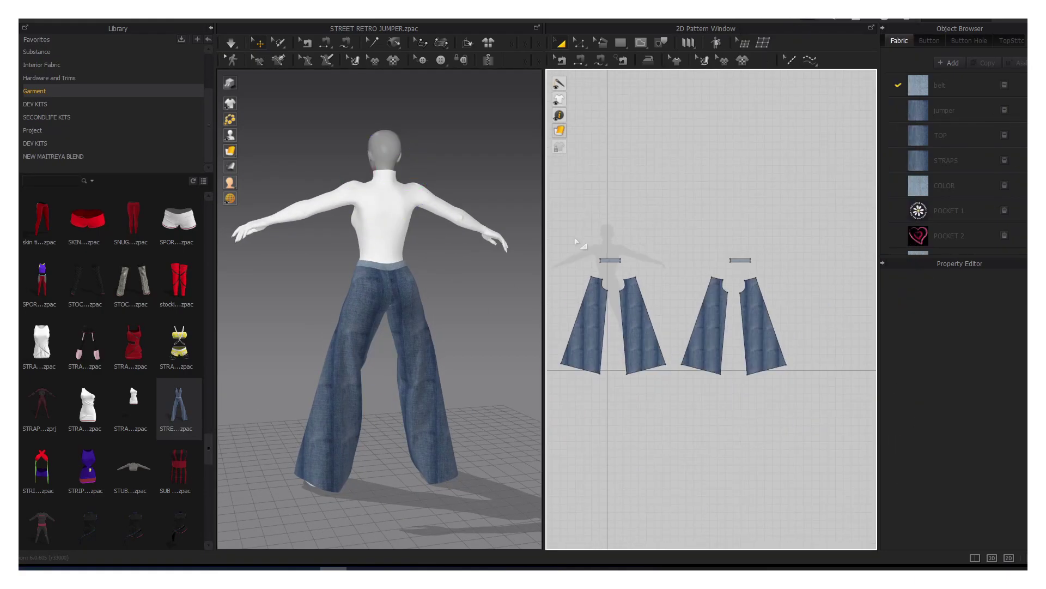
Step: Save a UV snapshot of all jeans patterns into a new BOTTOM folder
{"action": "key", "text": "ctrl+a"}
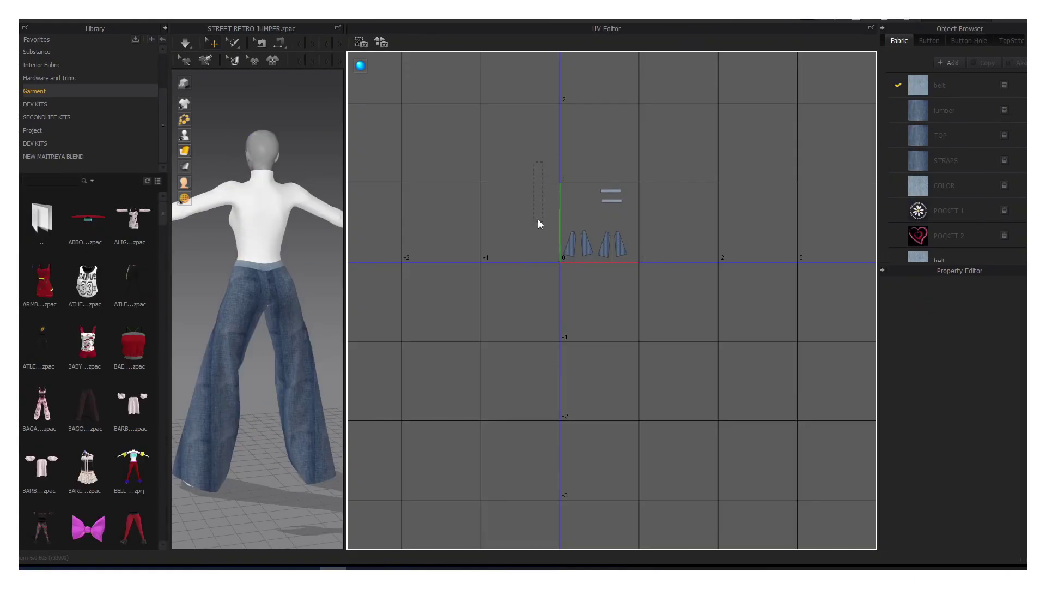
{"action": "left_click", "coordinate": [494, 346]}
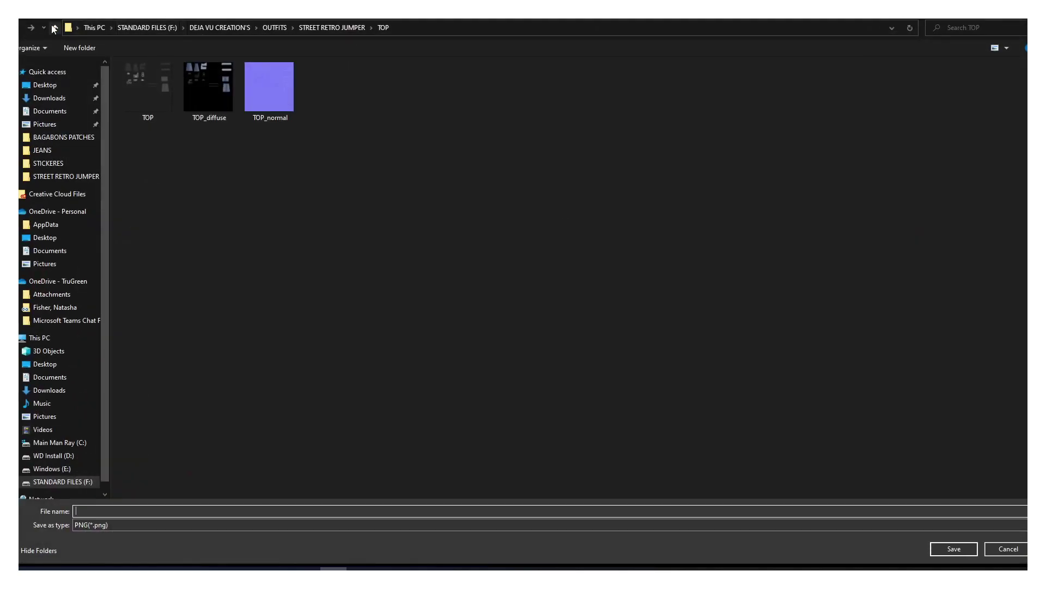
{"action": "right_click", "coordinate": [250, 252]}
{"action": "left_click", "coordinate": [435, 423]}
{"action": "type", "text": "BOTTO"}
{"action": "double_click", "coordinate": [141, 106]}
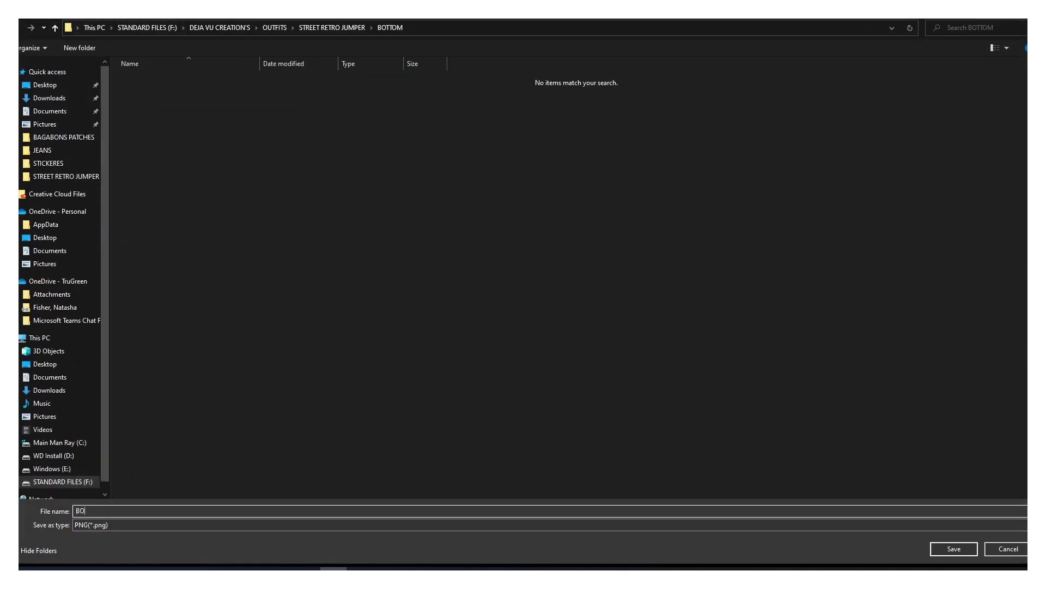
{"action": "left_click", "coordinate": [954, 548]}
{"action": "left_click", "coordinate": [497, 348]}
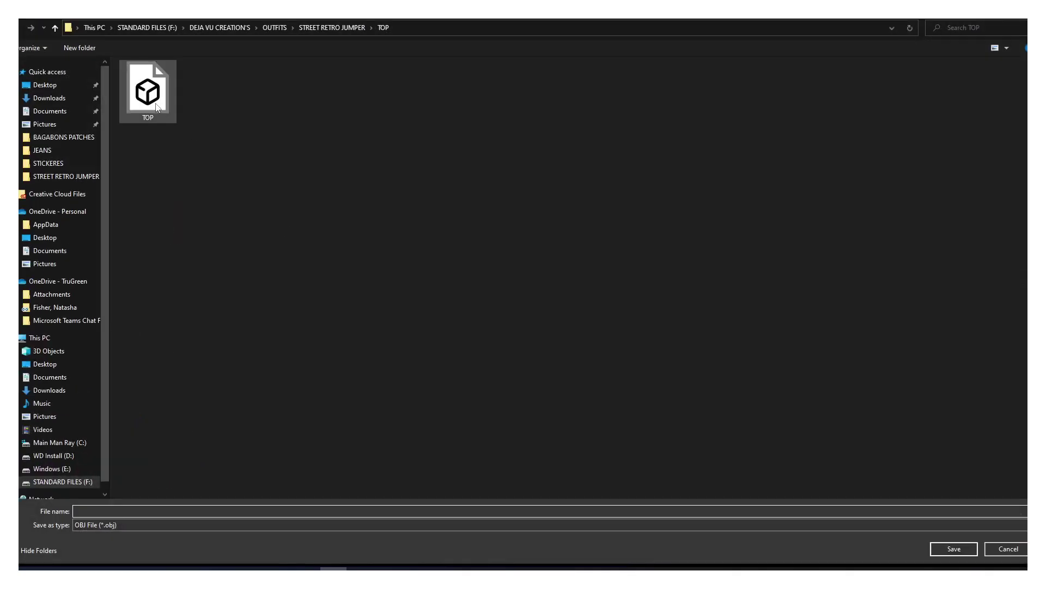
Step: Export the jeans garment as an OBJ named BOTTOM
{"action": "double_click", "coordinate": [164, 89]}
{"action": "right_click", "coordinate": [143, 510]}
{"action": "left_click", "coordinate": [122, 506]}
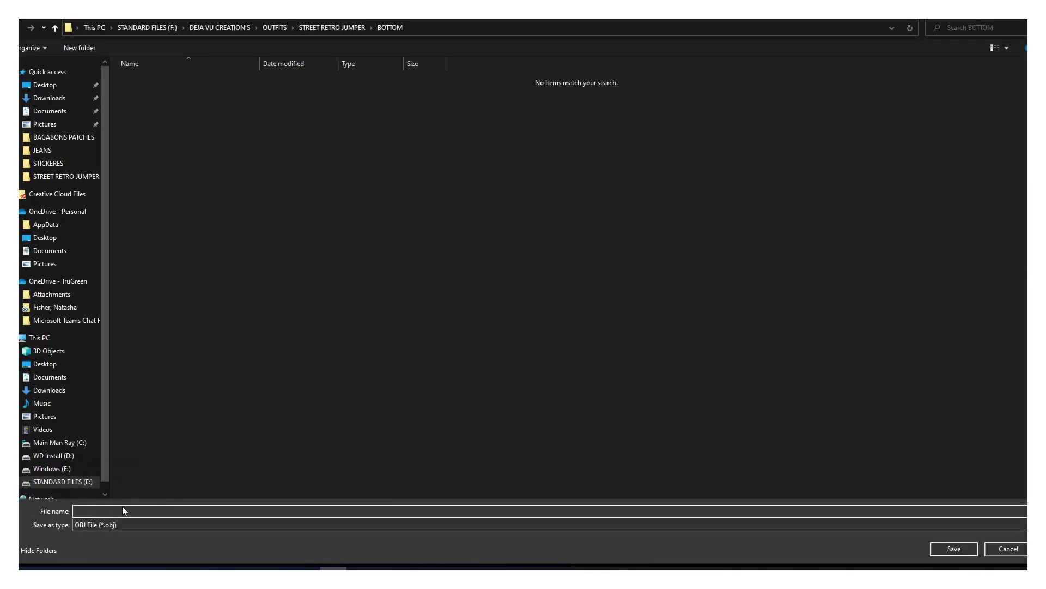
{"action": "type", "text": "BOTTOM"}
{"action": "key", "text": "Return"}
{"action": "left_click", "coordinate": [585, 532]}
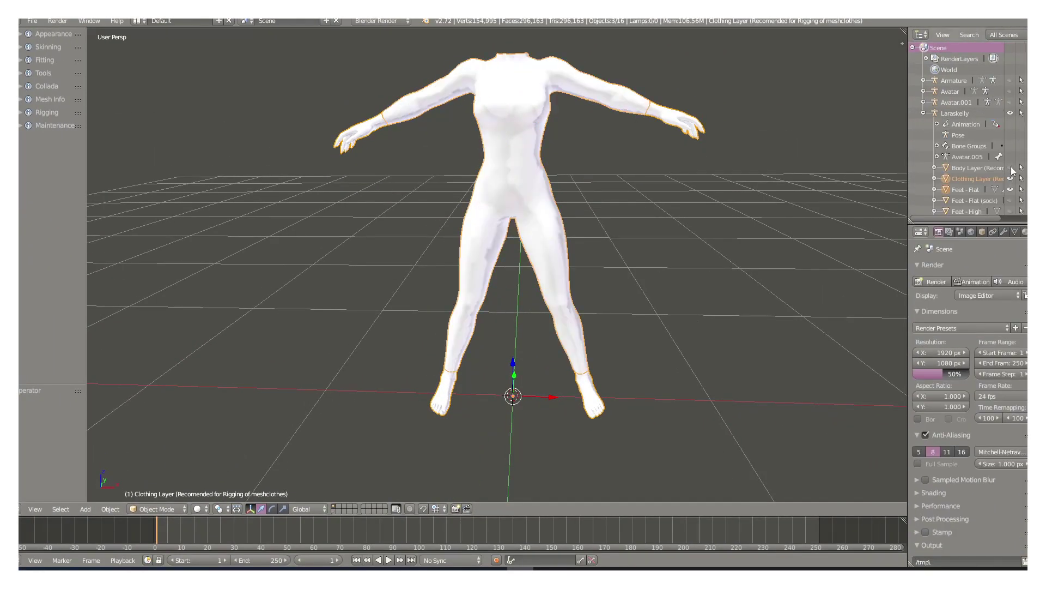
Step: Import the BOTTOM OBJ into the Blender avatar scene
{"action": "left_click", "coordinate": [32, 21]}
{"action": "left_click", "coordinate": [167, 263]}
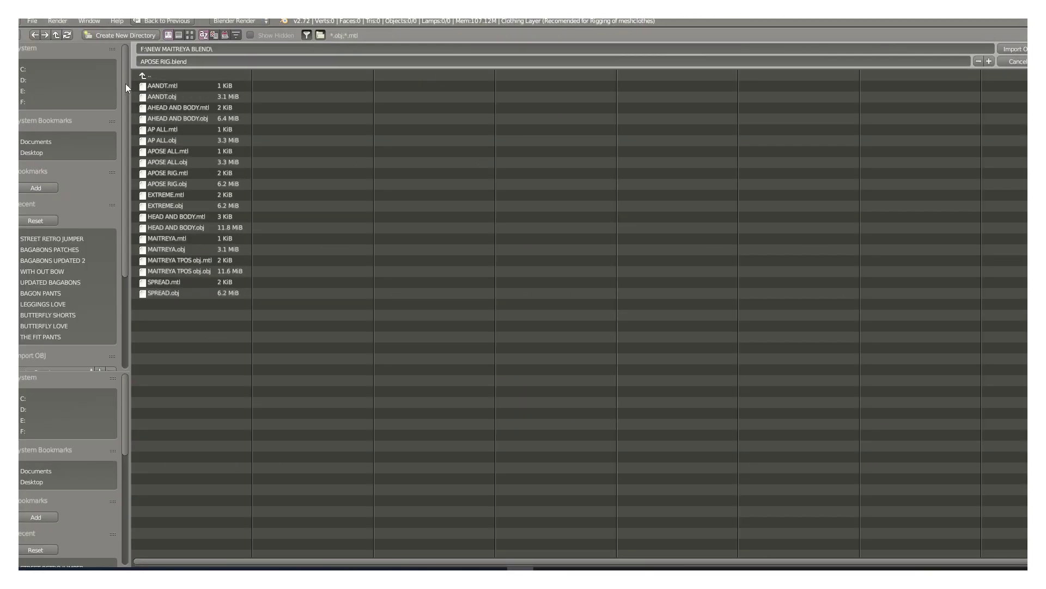
{"action": "left_click", "coordinate": [42, 256]}
{"action": "double_click", "coordinate": [160, 92]}
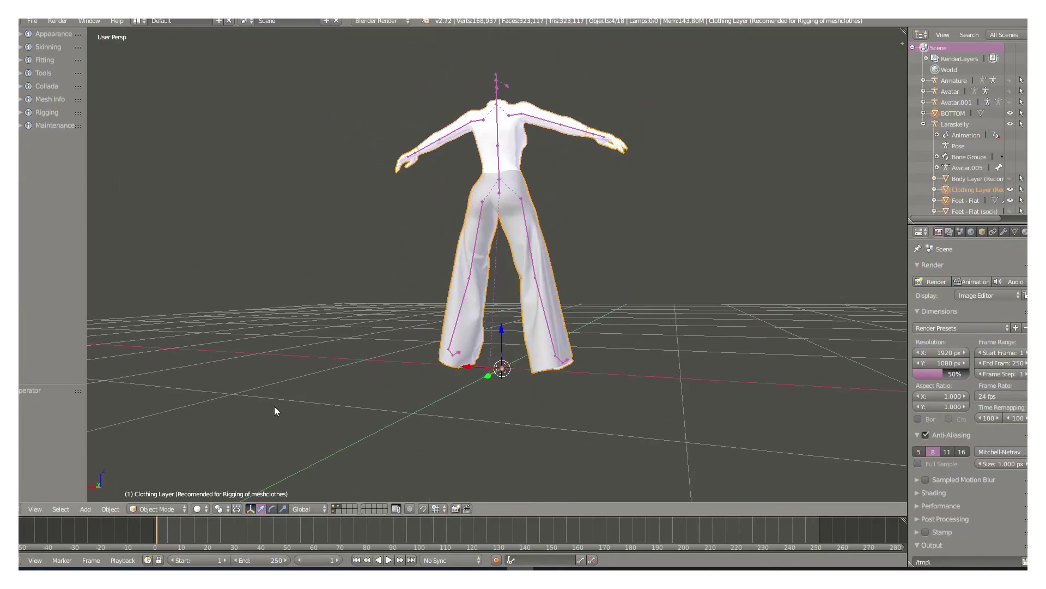
Step: Bind the BOTTOM pants and Feet - Flat to the Avastar rig with bone weights
{"action": "middle_click_drag", "start_coordinate": [276, 412], "coordinate": [516, 117]}
{"action": "right_click", "coordinate": [546, 384]}
{"action": "left_click", "coordinate": [23, 34]}
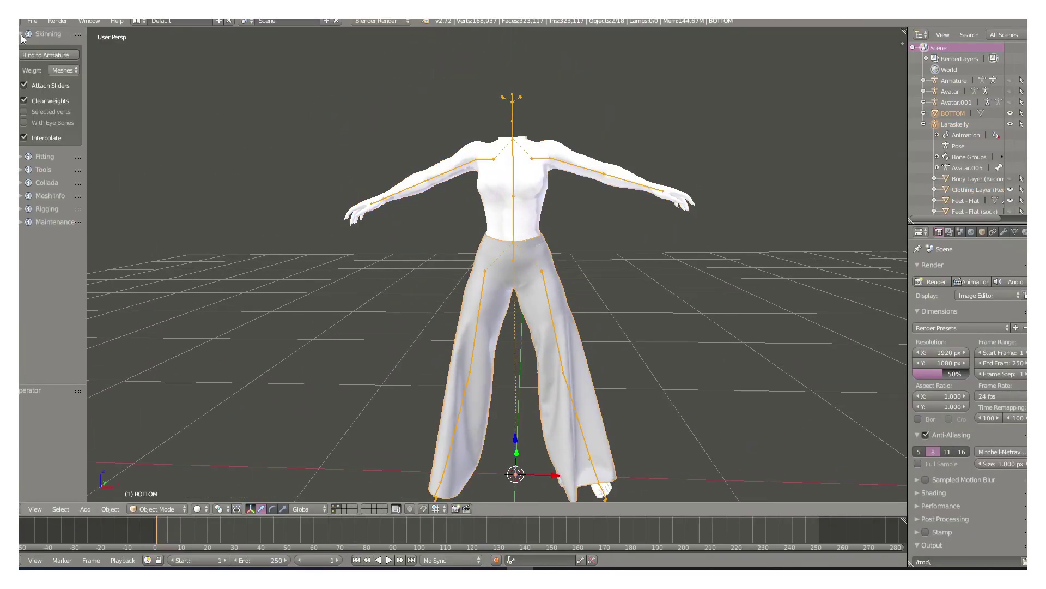
{"action": "left_click", "coordinate": [24, 85]}
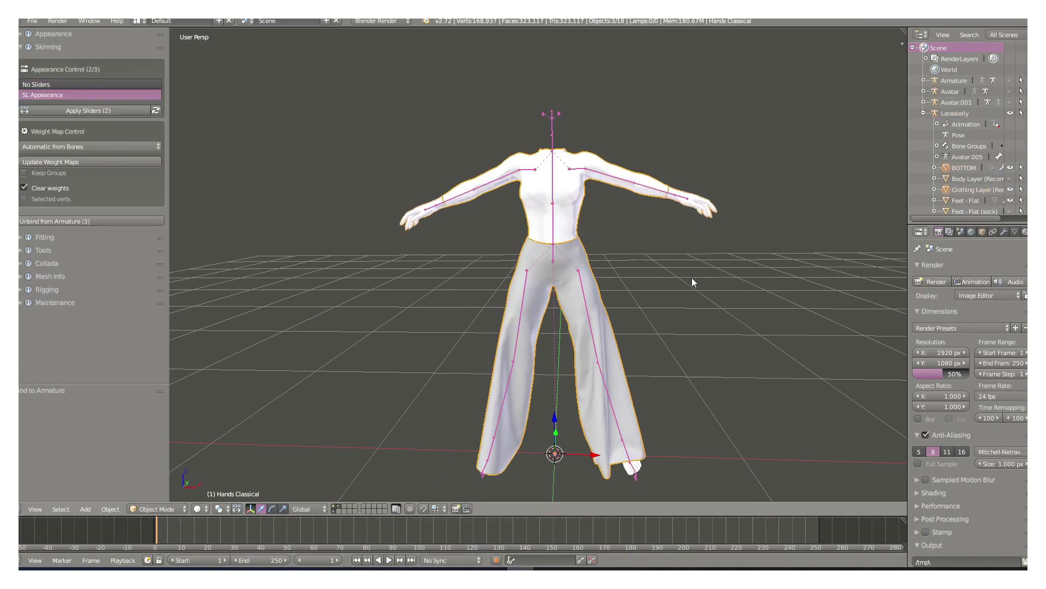
{"action": "mouse_move", "coordinate": [692, 277]}
{"action": "middle_mouse_down"}
{"action": "mouse_move", "coordinate": [548, 356]}
{"action": "mouse_move", "coordinate": [567, 331]}
{"action": "middle_mouse_up"}
{"action": "right_click", "coordinate": [610, 328], "text": "shift"}
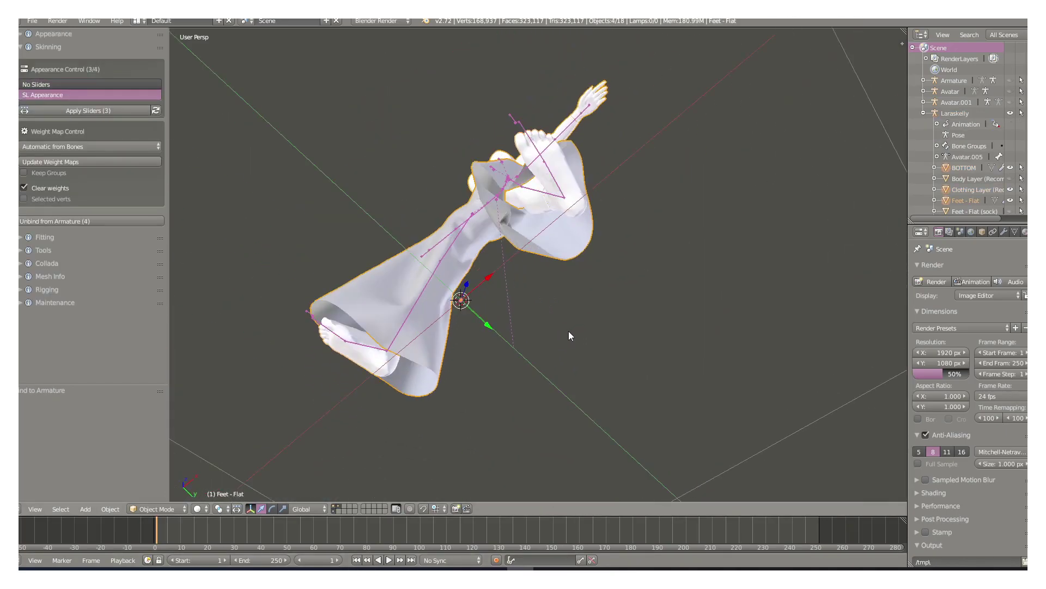
{"action": "key", "text": "KP_1"}
Step: Apply the Laraskelly armature's current pose as its rest pose
{"action": "left_click", "coordinate": [20, 155]}
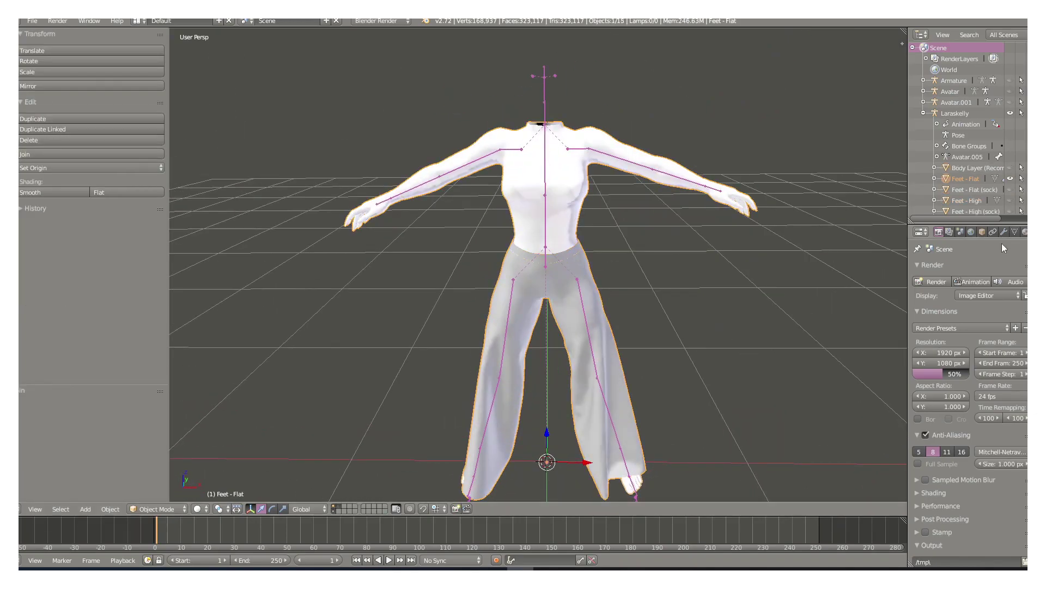
{"action": "left_click", "coordinate": [982, 231]}
{"action": "left_click", "coordinate": [955, 113]}
{"action": "key", "text": "ctrl+Tab"}
{"action": "left_click", "coordinate": [87, 509]}
{"action": "left_click", "coordinate": [142, 435]}
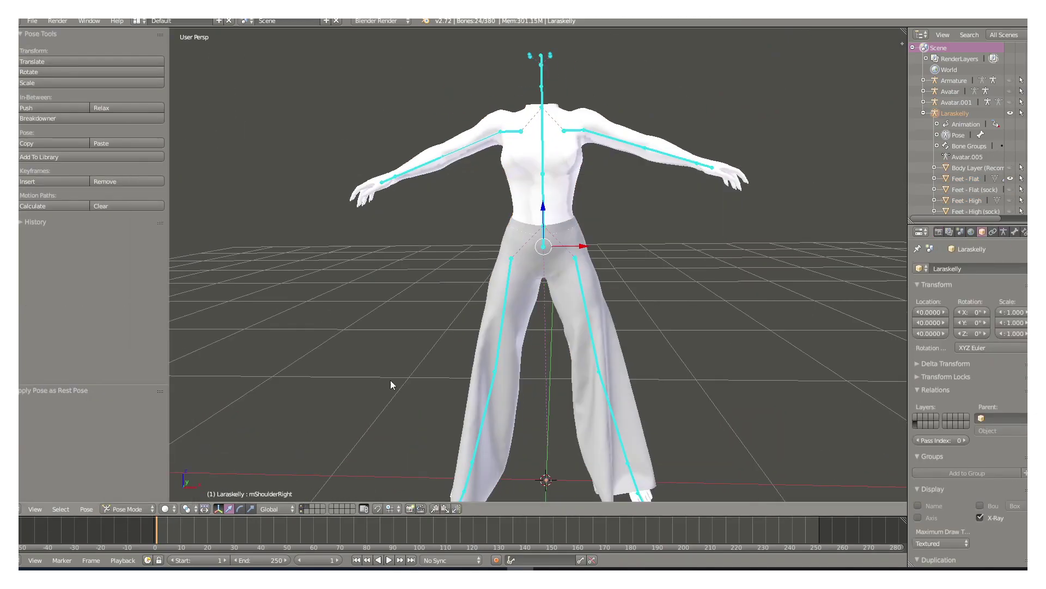
{"action": "key", "text": "ctrl+Tab"}
Step: Separate the linked pants geometry from Feet - Flat and check their weights
{"action": "key", "text": "Tab"}
{"action": "key", "text": "ctrl+KP_1"}
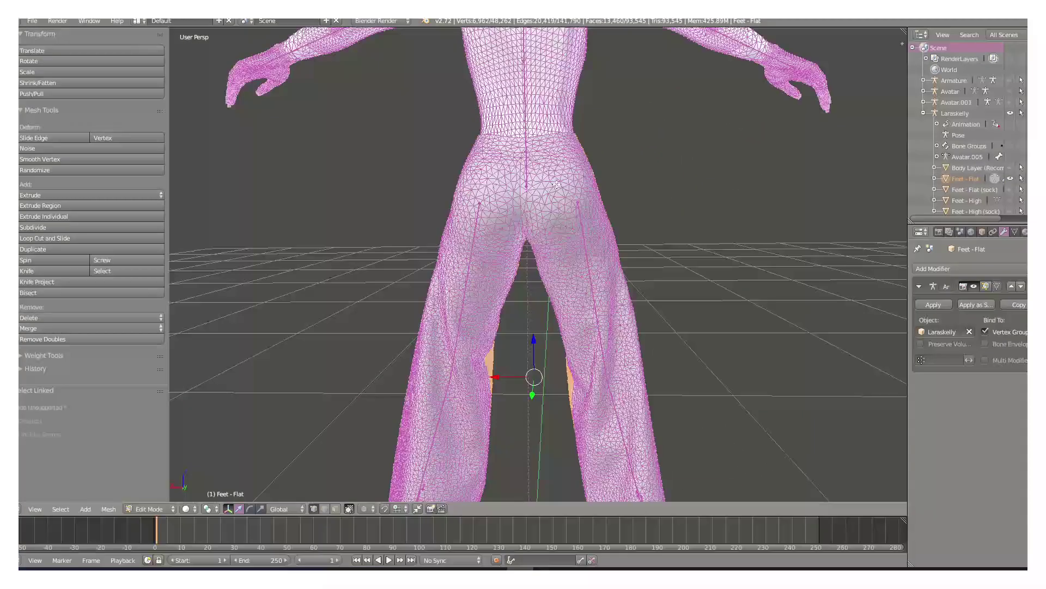
{"action": "key", "text": "l"}
{"action": "key", "text": "p"}
{"action": "middle_click_drag", "start_coordinate": [478, 273], "coordinate": [304, 436]}
{"action": "key", "text": "Tab"}
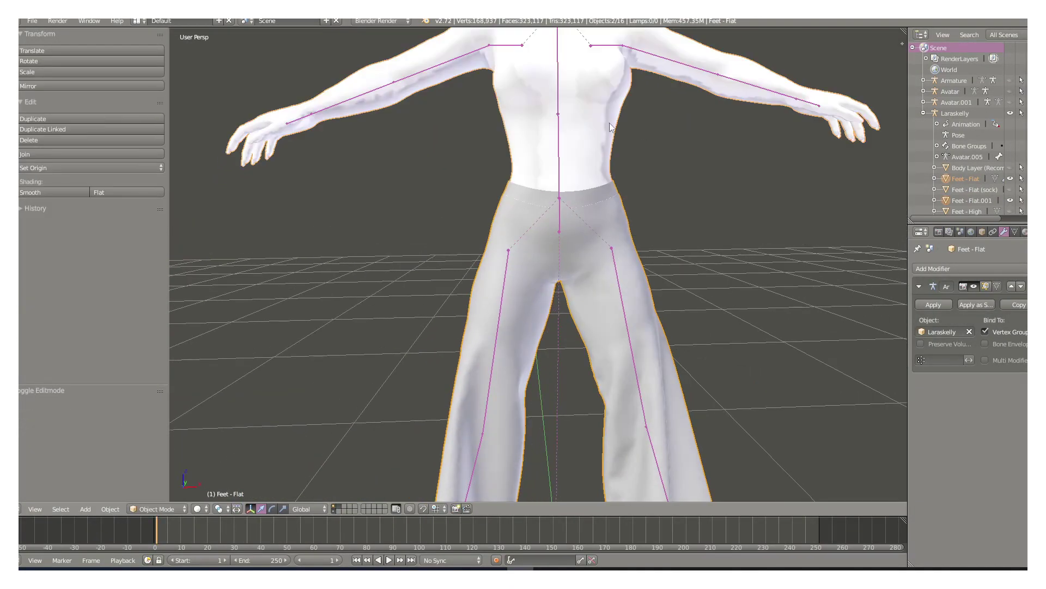
{"action": "left_click", "coordinate": [143, 448]}
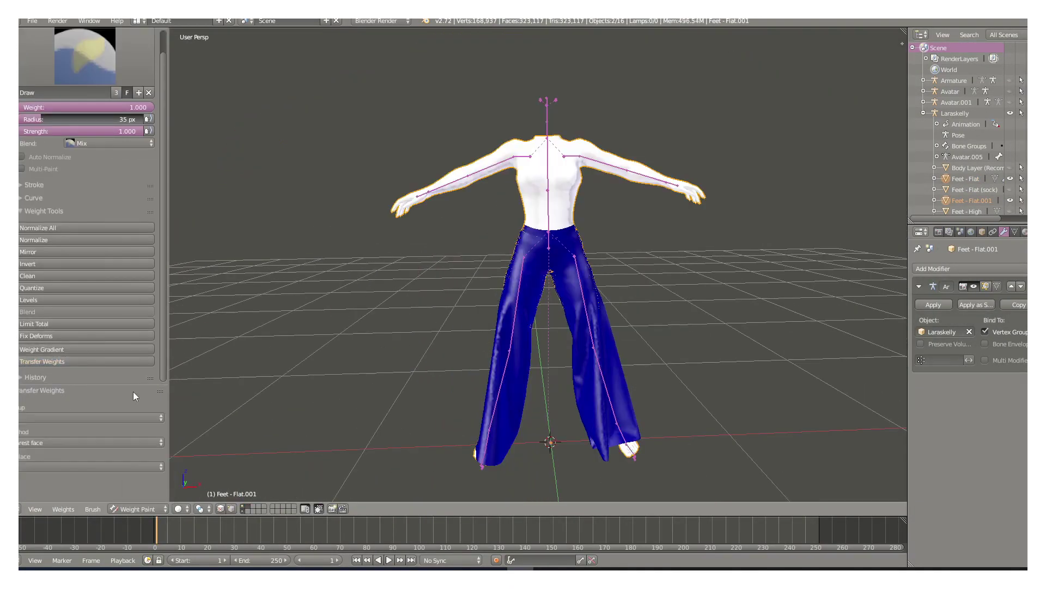
{"action": "left_click", "coordinate": [156, 508]}
{"action": "left_click", "coordinate": [159, 495]}
Step: Join the selected meshes and add an Avastar character with its rig
{"action": "left_click", "coordinate": [24, 132]}
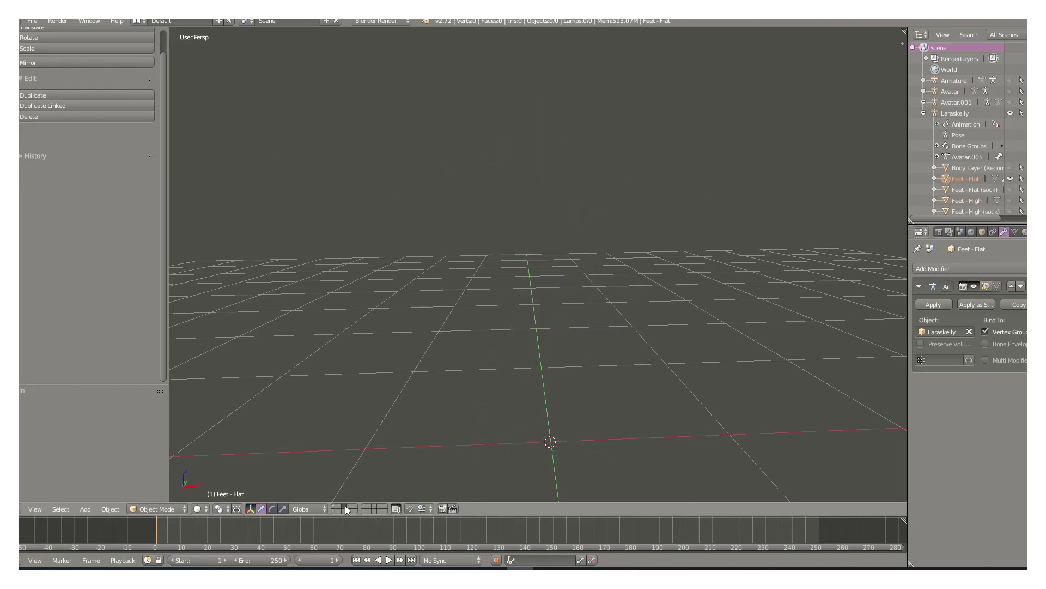
{"action": "left_click", "coordinate": [86, 508]}
{"action": "left_click", "coordinate": [184, 330]}
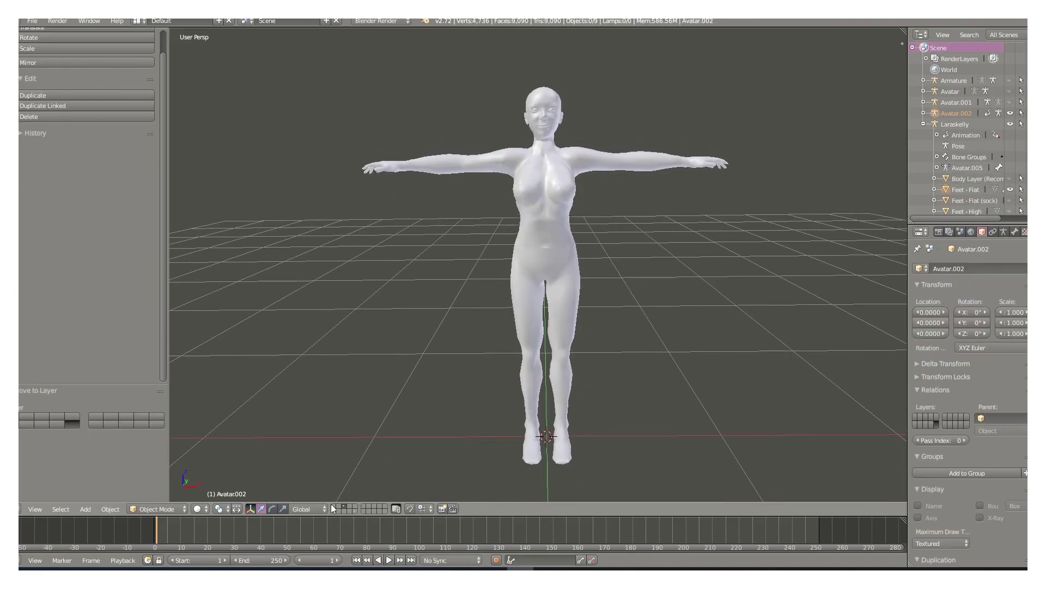
Step: Pose the rig by rotating mHipRight and raising both shoulder bones to horizontal
{"action": "key", "text": "ctrl+Tab"}
{"action": "right_click", "coordinate": [523, 305]}
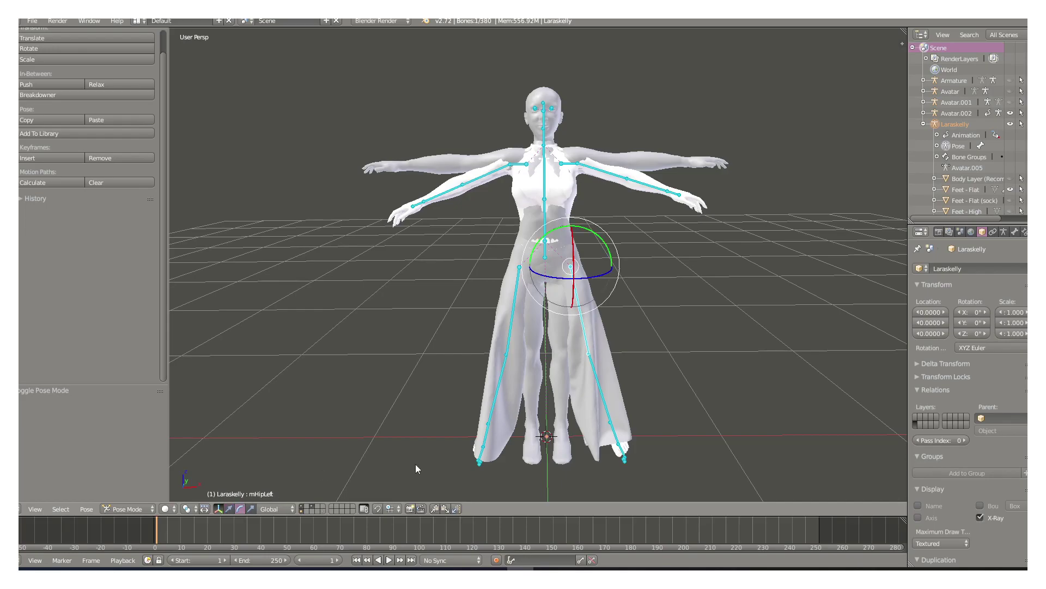
{"action": "key", "text": "r"}
{"action": "left_click", "coordinate": [471, 273]}
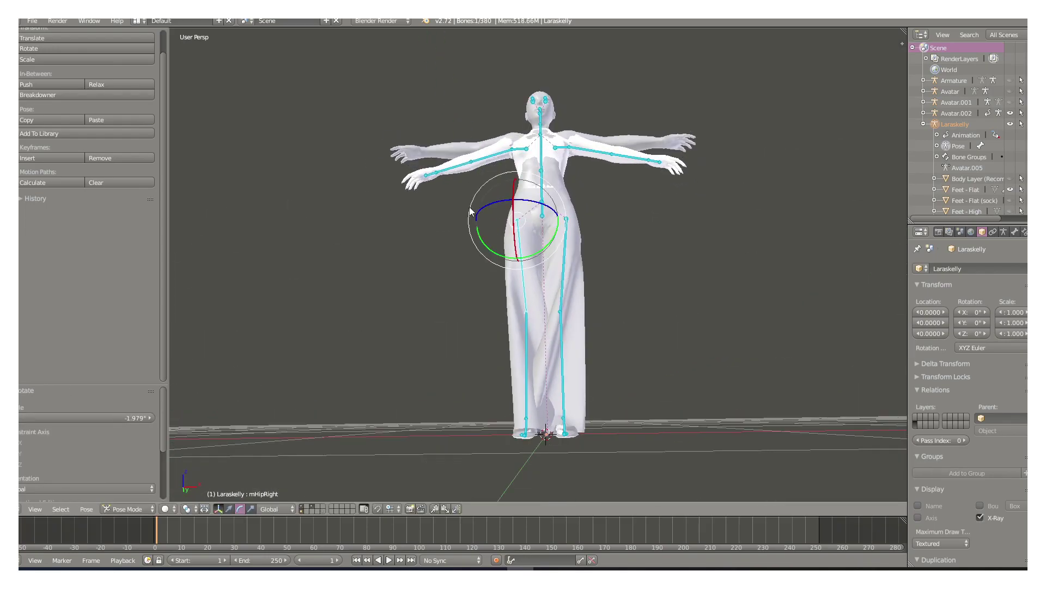
{"action": "right_click", "coordinate": [627, 178]}
{"action": "key", "text": "r"}
{"action": "left_click", "coordinate": [616, 142]}
{"action": "right_click", "coordinate": [461, 180]}
{"action": "key", "text": "r"}
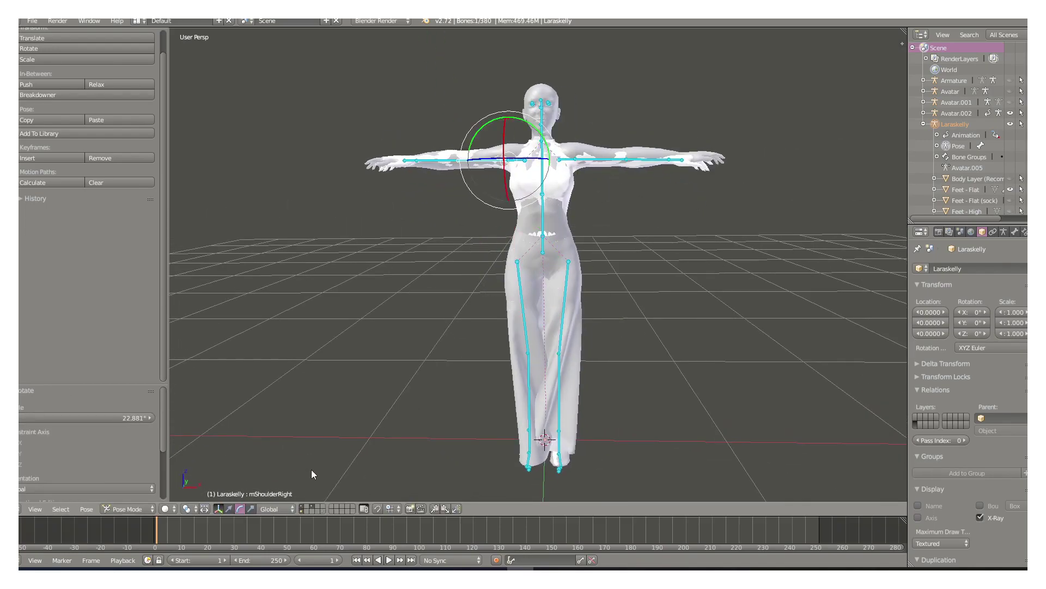
Step: Apply the Armature modifier on Feet - Flat and make the pose the rest pose
{"action": "right_click", "coordinate": [519, 292]}
{"action": "left_click", "coordinate": [1004, 232]}
{"action": "left_click", "coordinate": [933, 305]}
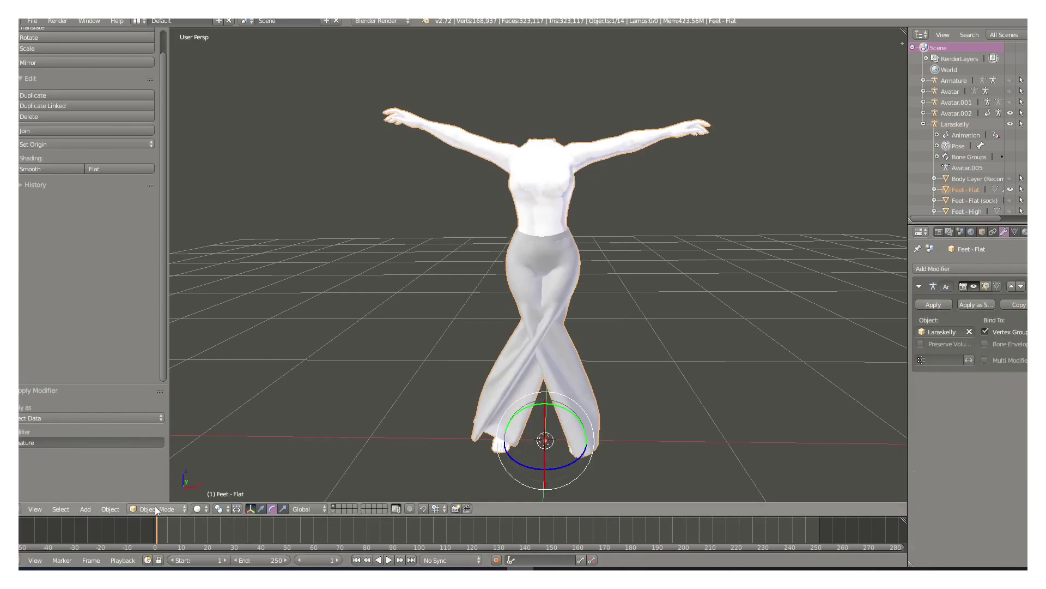
{"action": "left_click", "coordinate": [333, 510]}
{"action": "left_click", "coordinate": [86, 509]}
{"action": "left_click", "coordinate": [234, 518]}
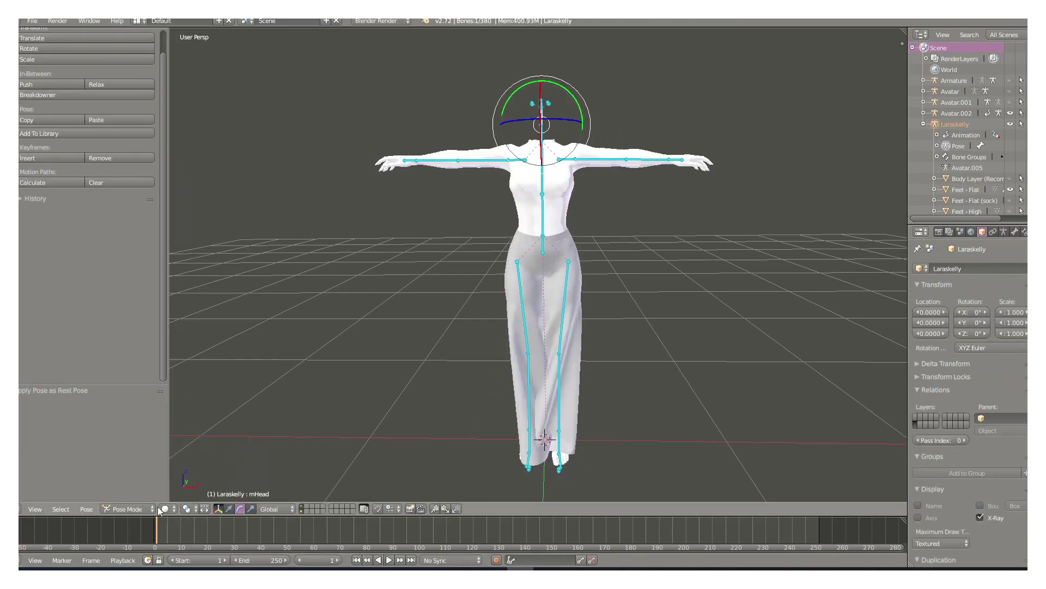
{"action": "key", "text": "ctrl+Tab"}
Step: Separate the pants into their own object with a 0.0080 Solidify thickness
{"action": "left_click", "coordinate": [966, 189]}
{"action": "key", "text": "Tab"}
{"action": "key", "text": "ctrl+l"}
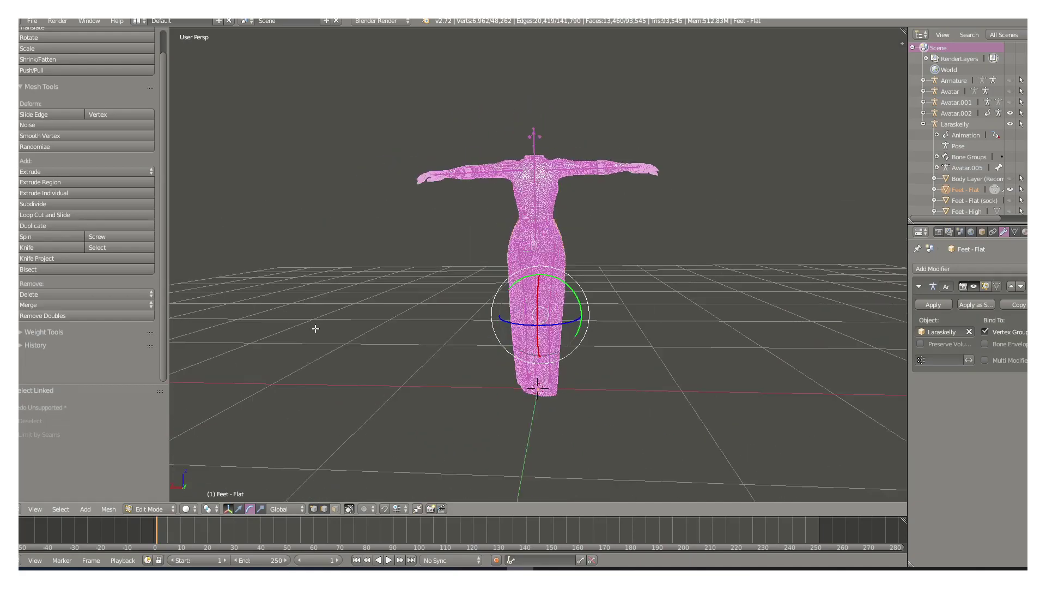
{"action": "key", "text": "p"}
{"action": "left_click", "coordinate": [533, 243]}
{"action": "key", "text": "Tab"}
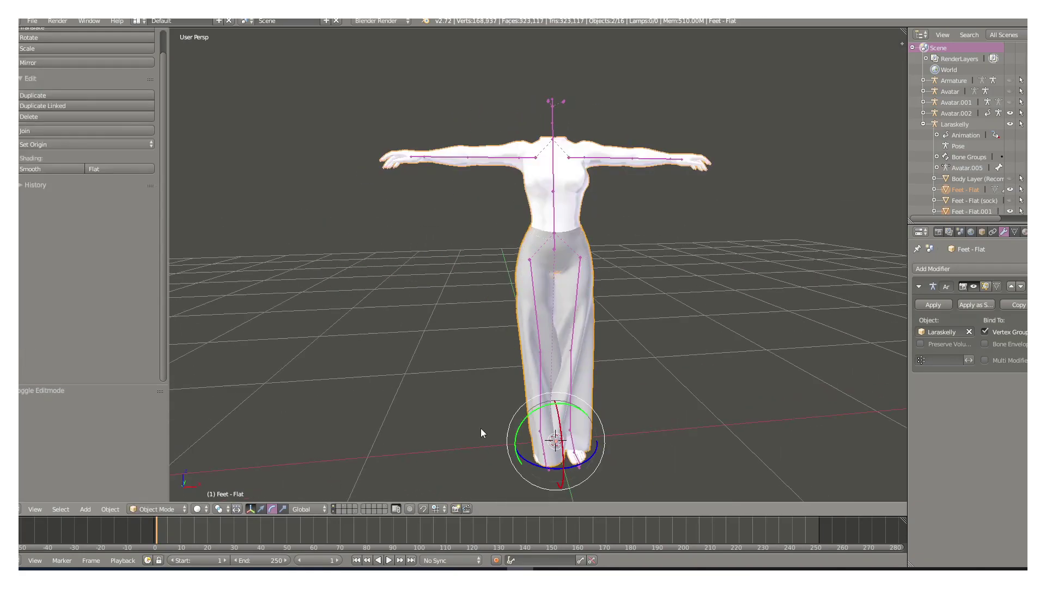
{"action": "left_click", "coordinate": [933, 268]}
{"action": "left_click", "coordinate": [898, 398]}
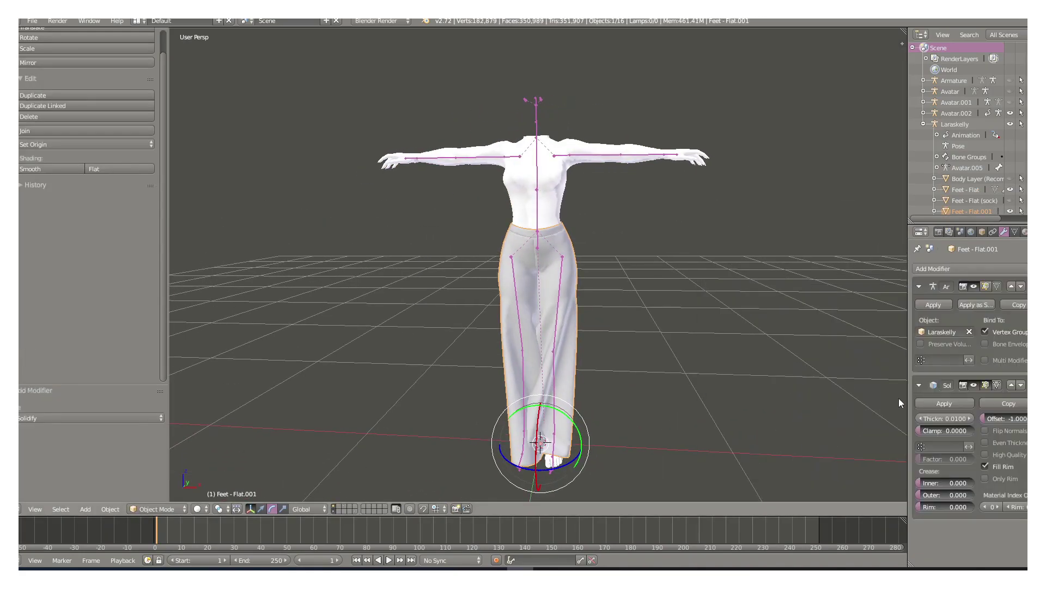
{"action": "left_click", "coordinate": [920, 418]}
Step: Export the pants as the COLLADA file BOTTOM
{"action": "left_click", "coordinate": [32, 20]}
{"action": "left_click", "coordinate": [185, 226]}
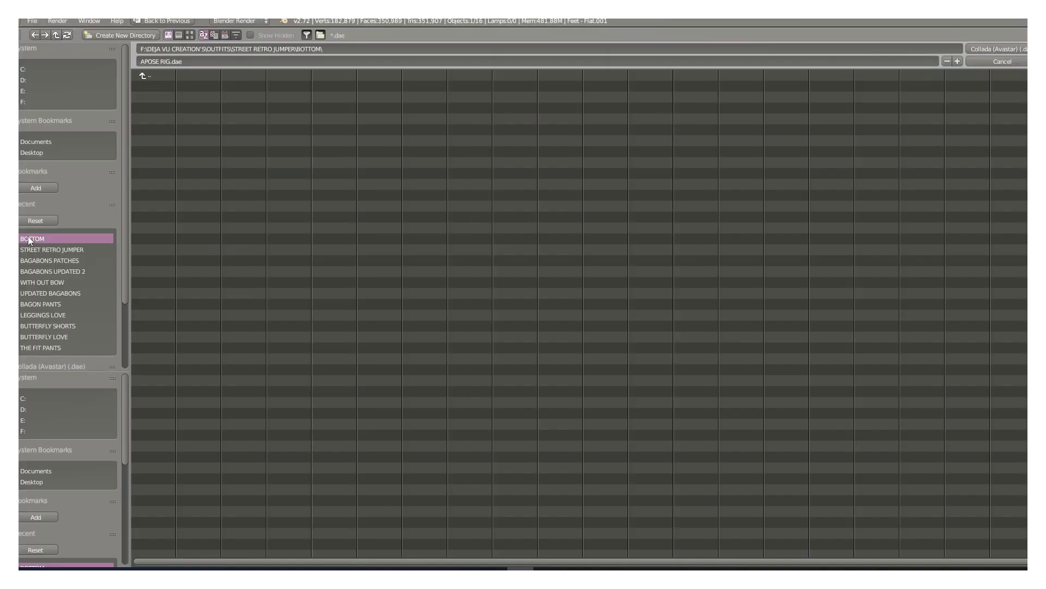
{"action": "left_click", "coordinate": [156, 61]}
{"action": "type", "text": "BOTTOM"}
{"action": "key", "text": "Return"}
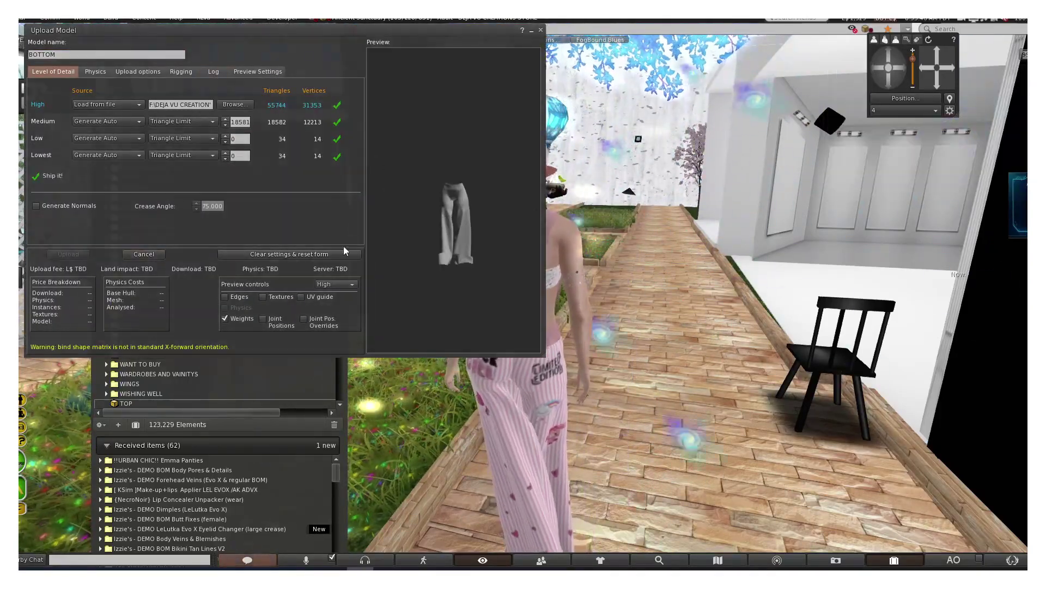
Step: Calculate the fee, upload the BOTTOM mesh, and wear the TOP with it
{"action": "left_click", "coordinate": [85, 254]}
{"action": "left_click", "coordinate": [81, 253]}
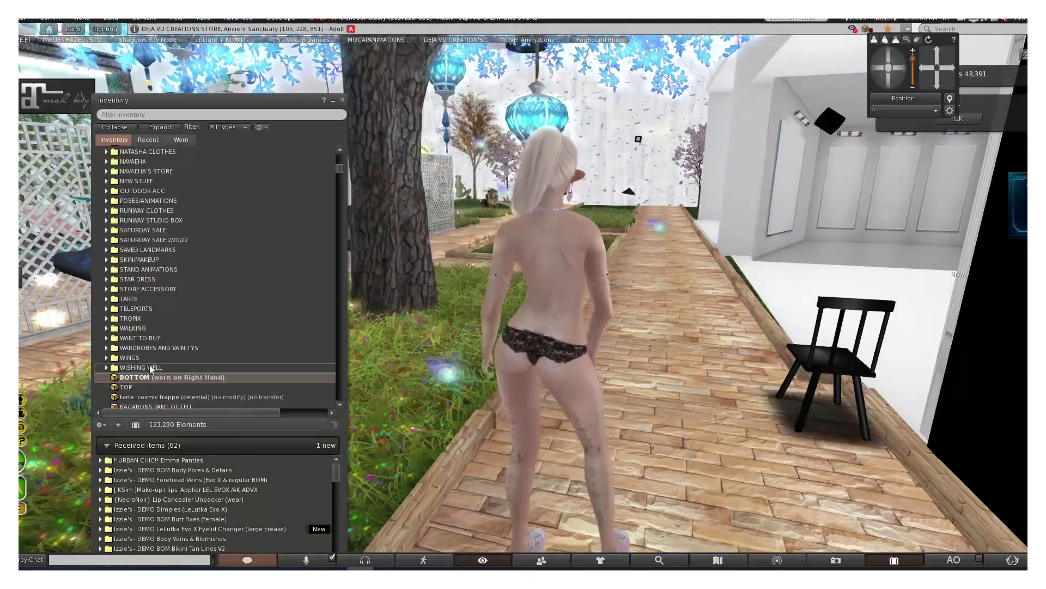
{"action": "right_click", "coordinate": [130, 387]}
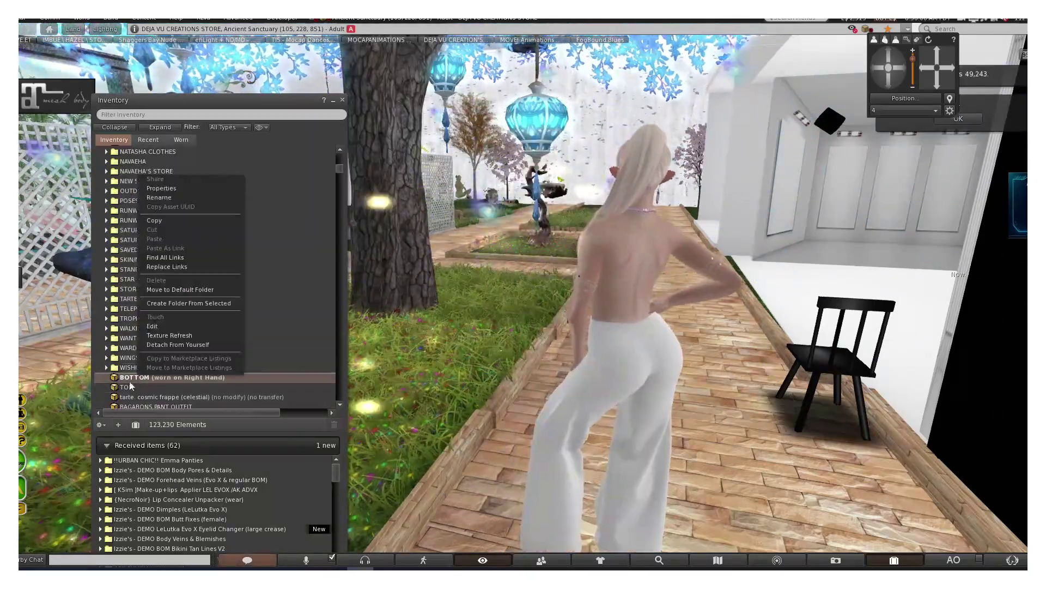
{"action": "left_click", "coordinate": [163, 338]}
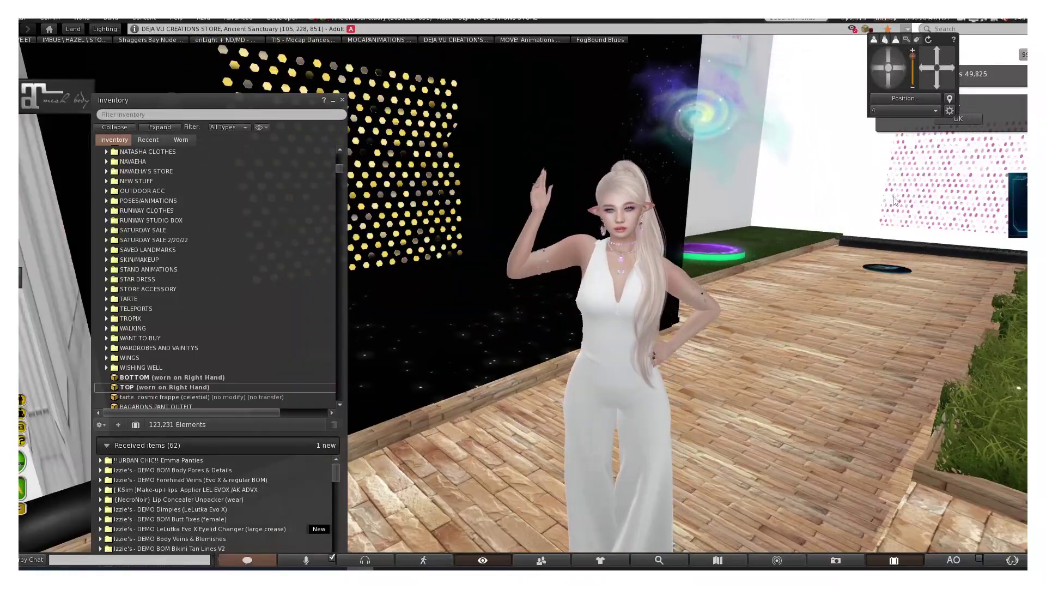
Step: Frame the avatar and open the worn BOTTOM pants for editing
{"action": "left_click", "coordinate": [936, 77]}
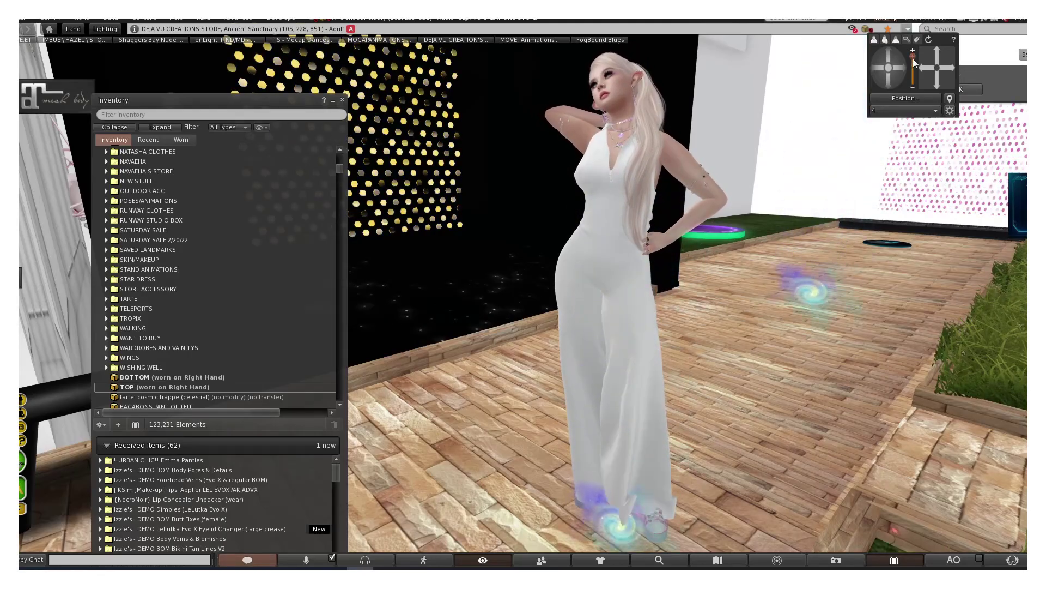
{"action": "left_click", "coordinate": [900, 72]}
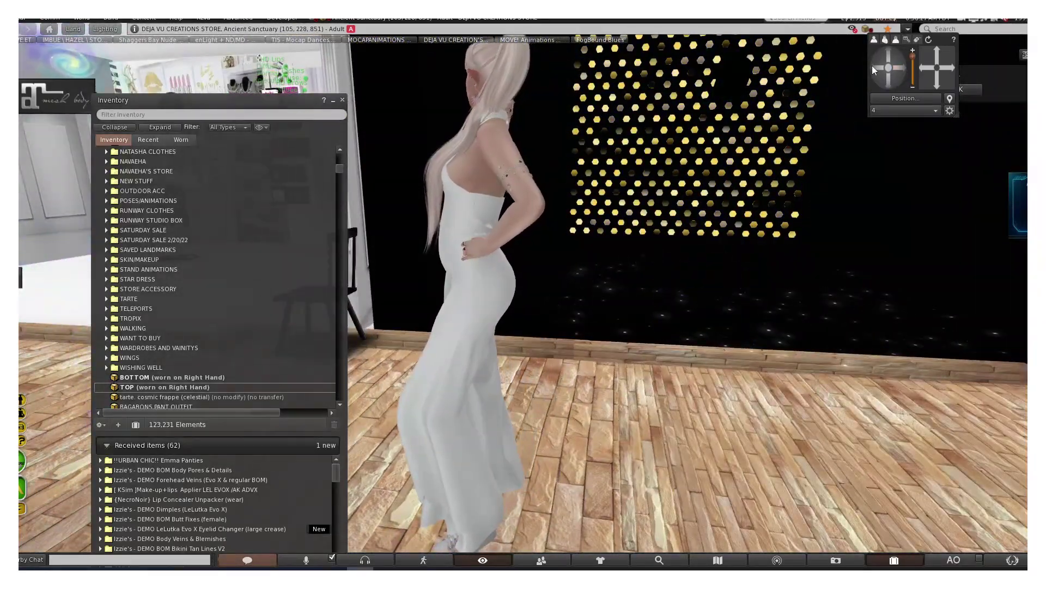
{"action": "left_click", "coordinate": [872, 65]}
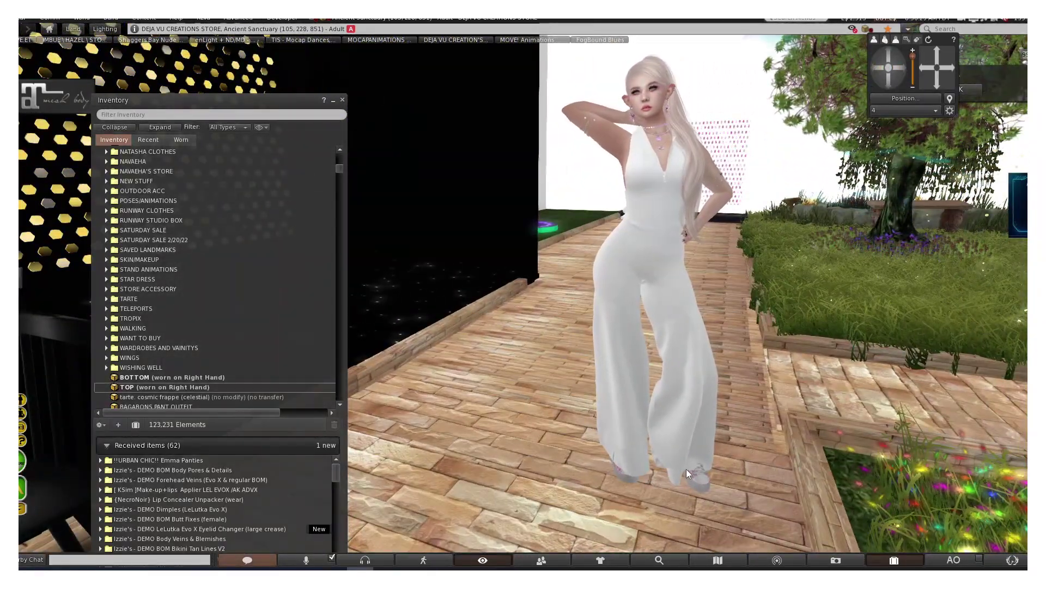
{"action": "right_click", "coordinate": [691, 347]}
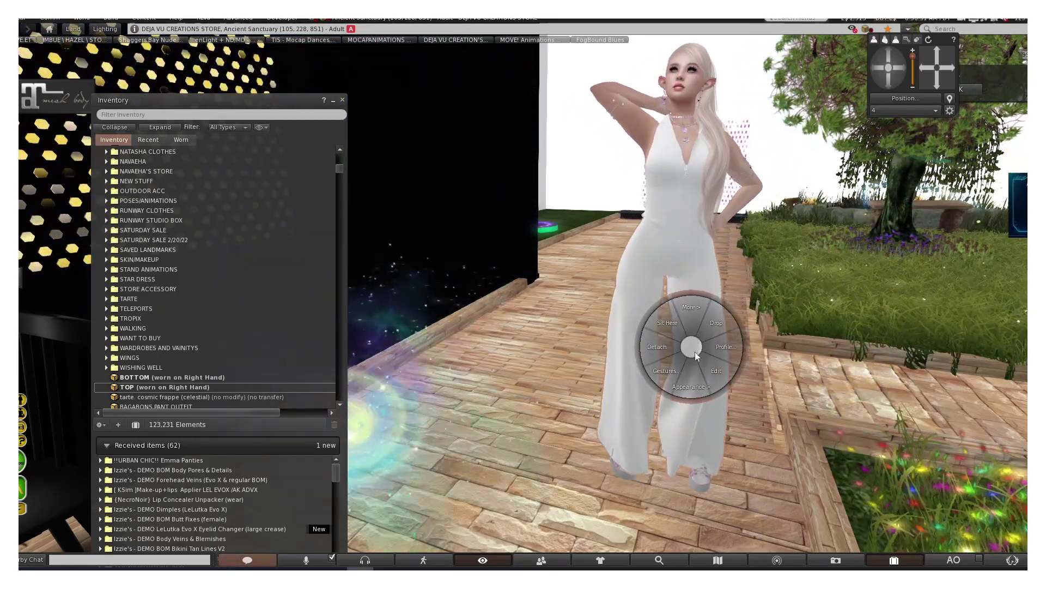
{"action": "left_click", "coordinate": [712, 365]}
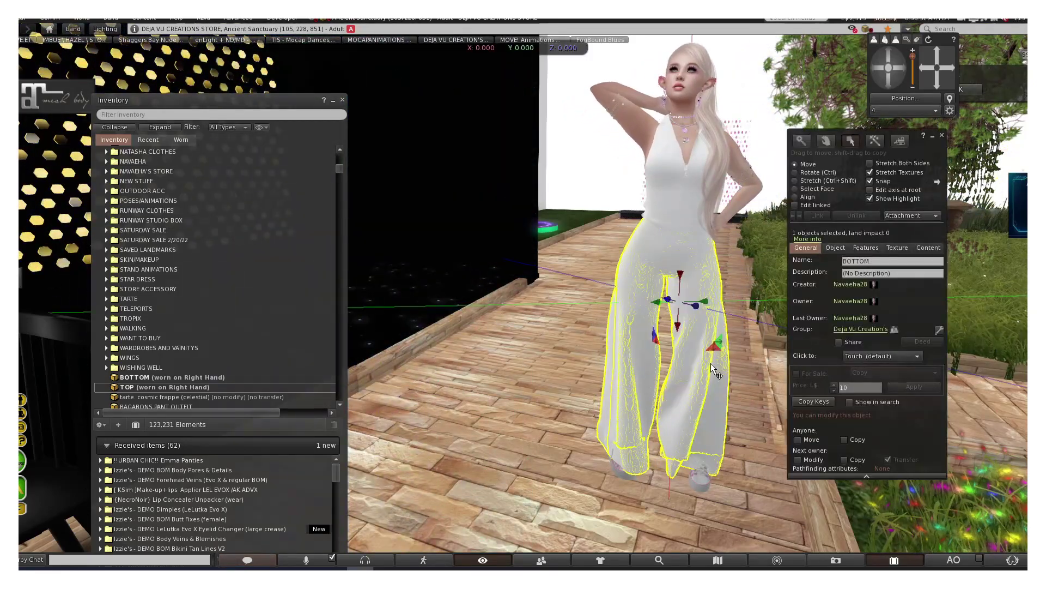
Step: Apply the local BOTTOM_diffuse denim texture to the pants
{"action": "left_click", "coordinate": [896, 249]}
{"action": "left_click", "coordinate": [818, 323]}
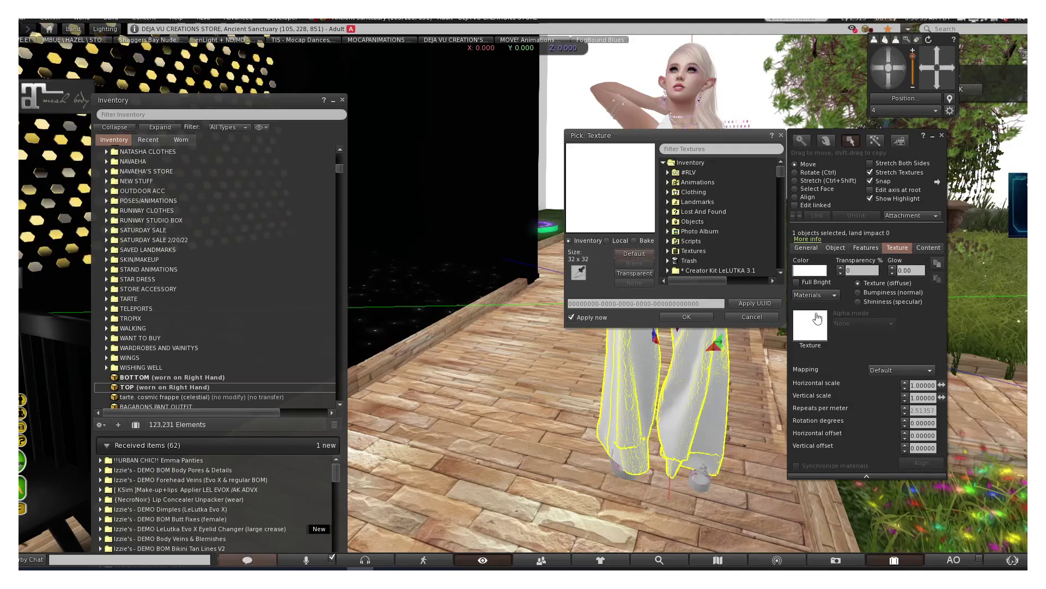
{"action": "left_click", "coordinate": [617, 241]}
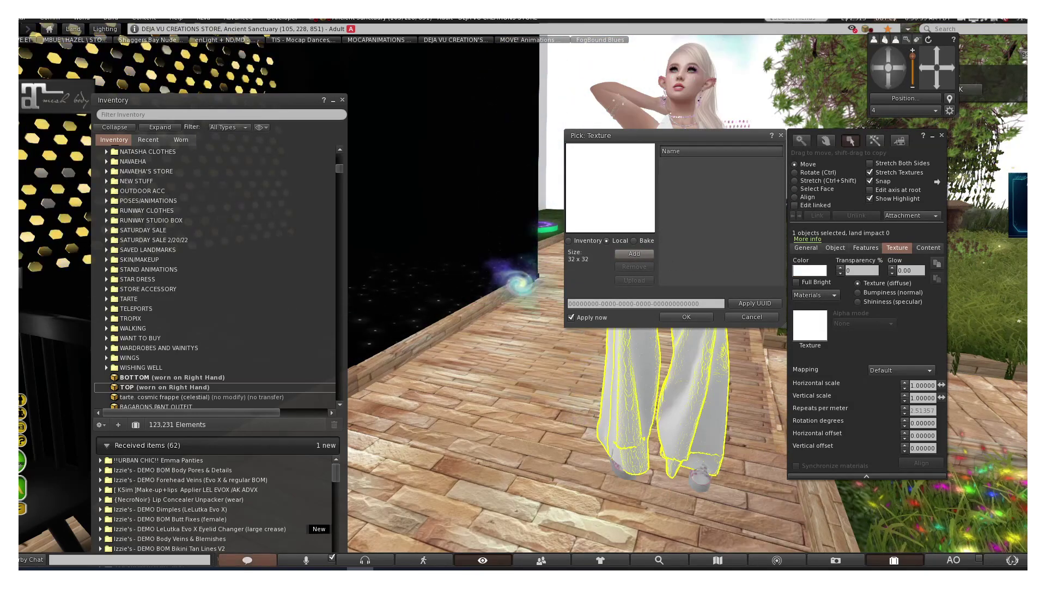
{"action": "left_click", "coordinate": [688, 164]}
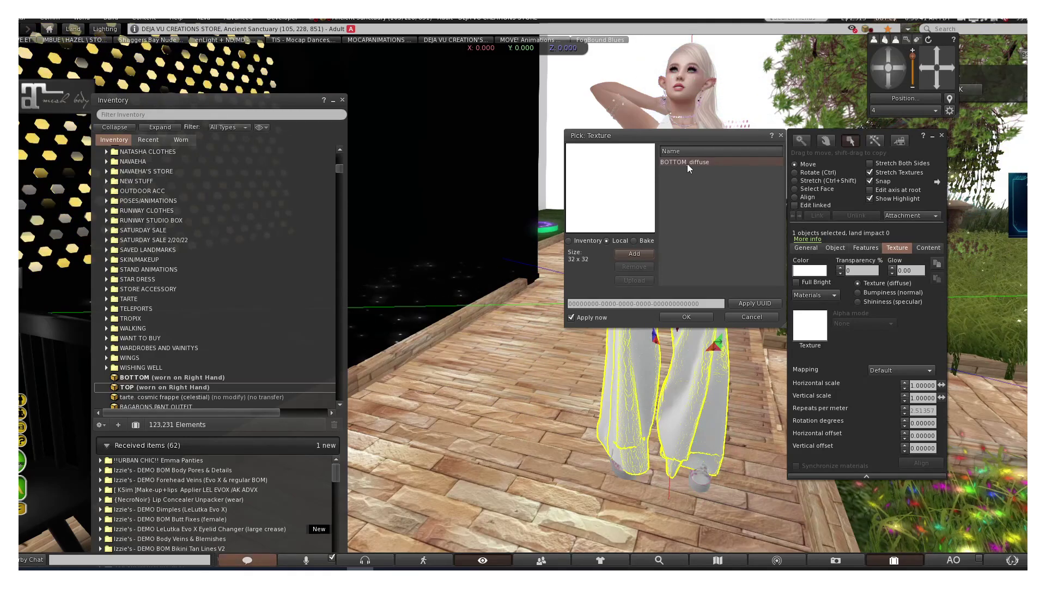
{"action": "left_click", "coordinate": [682, 318]}
Step: Apply the local TOP_diffuse texture to the top and finish editing
{"action": "left_click", "coordinate": [679, 193]}
{"action": "left_click", "coordinate": [808, 320]}
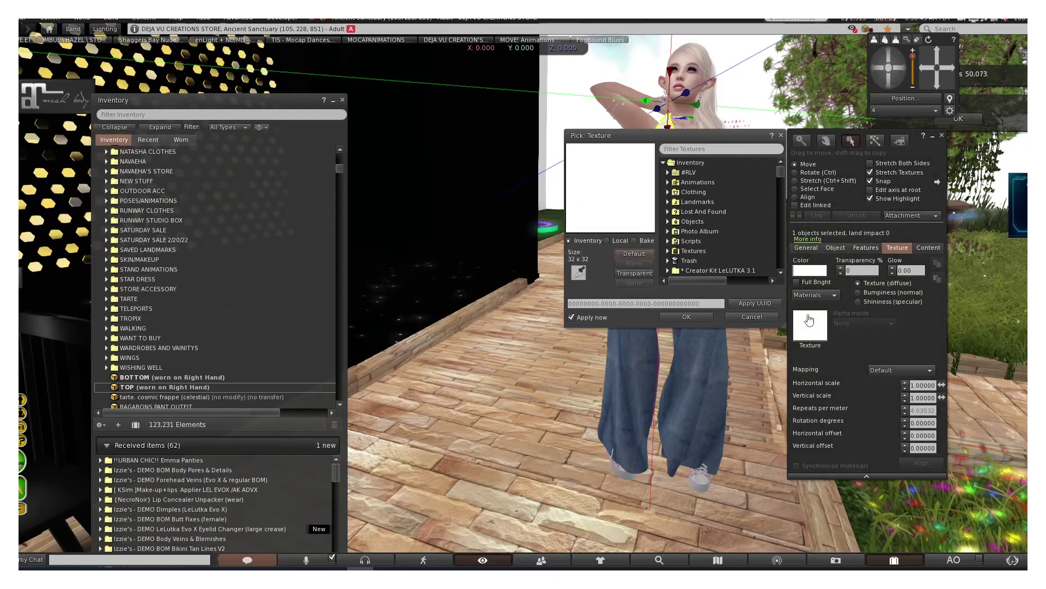
{"action": "left_click", "coordinate": [617, 241]}
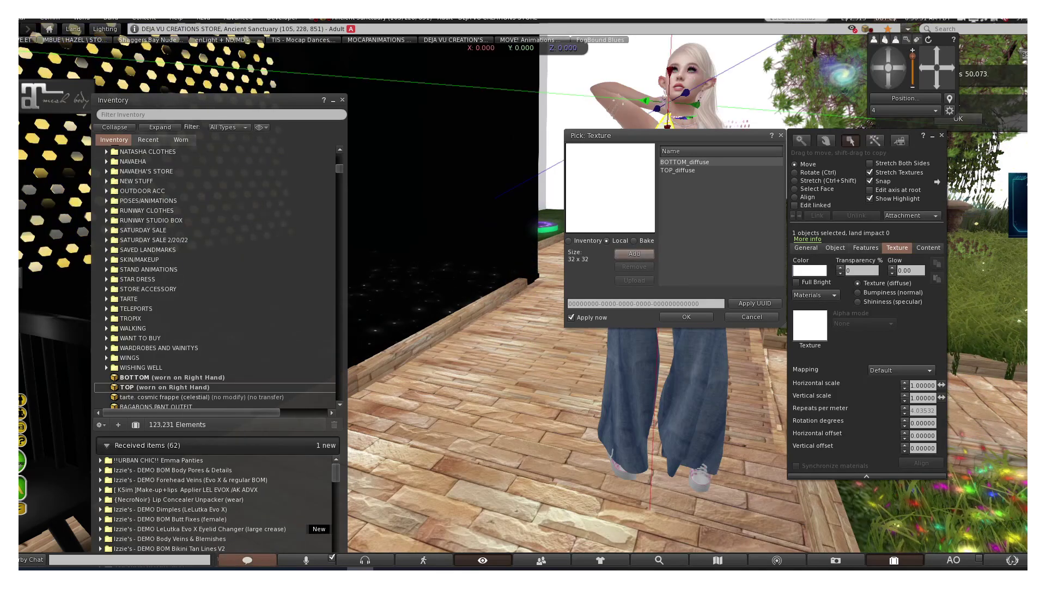
{"action": "left_click", "coordinate": [686, 171]}
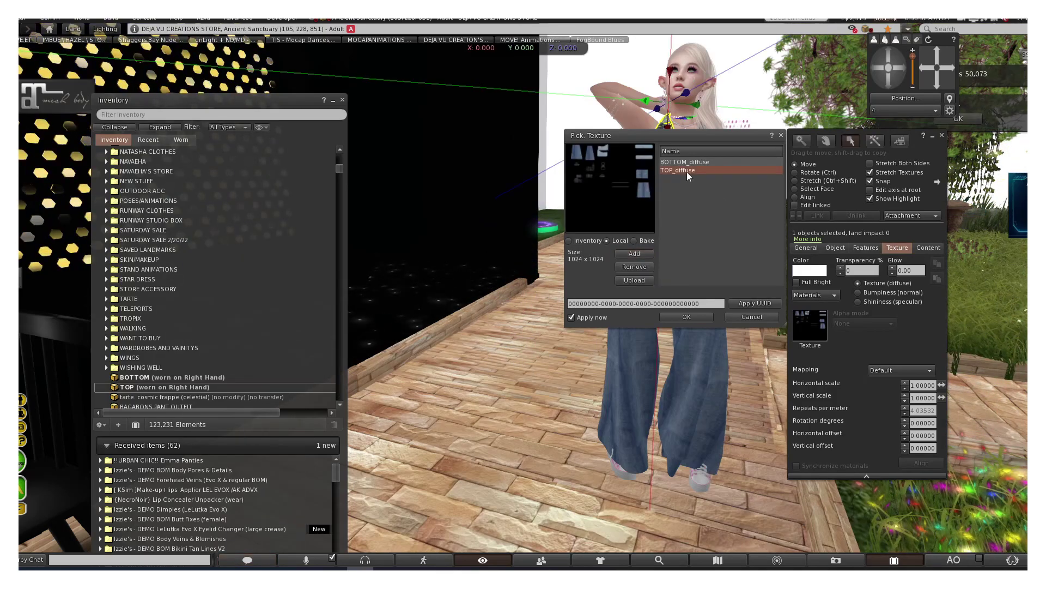
{"action": "left_click", "coordinate": [685, 317]}
{"action": "left_click", "coordinate": [943, 135]}
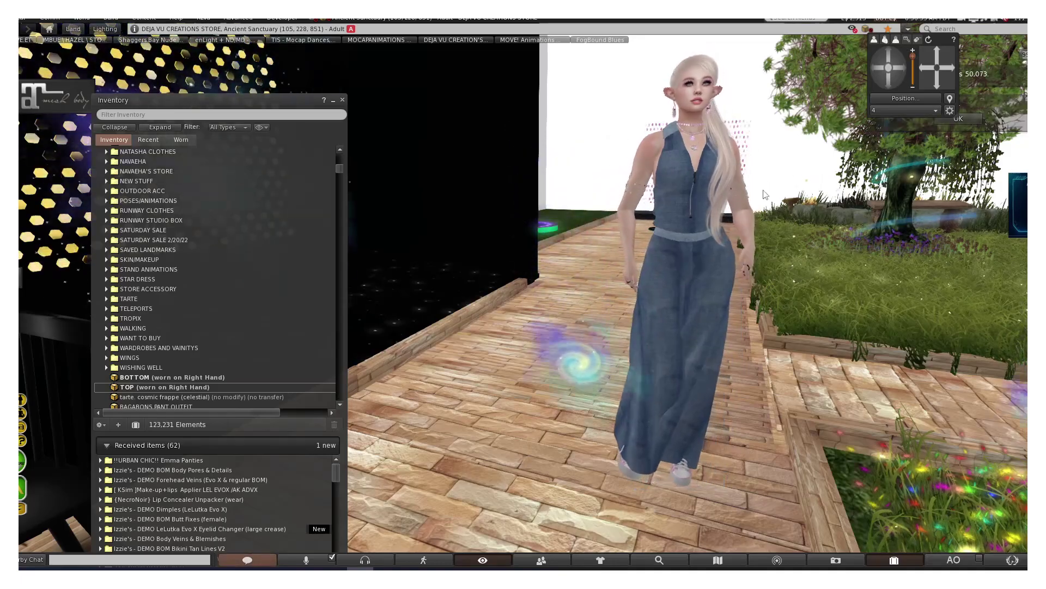
{"action": "scroll", "coordinate": [766, 195], "scroll_direction": "up", "scroll_amount": 5}
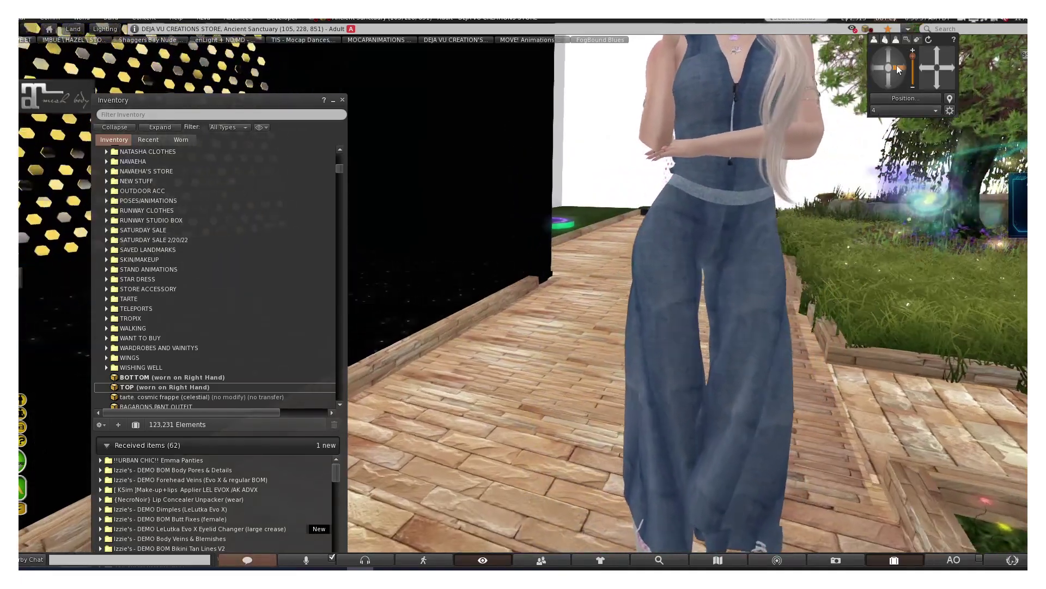
{"action": "left_click_drag", "start_coordinate": [898, 65], "coordinate": [897, 66]}
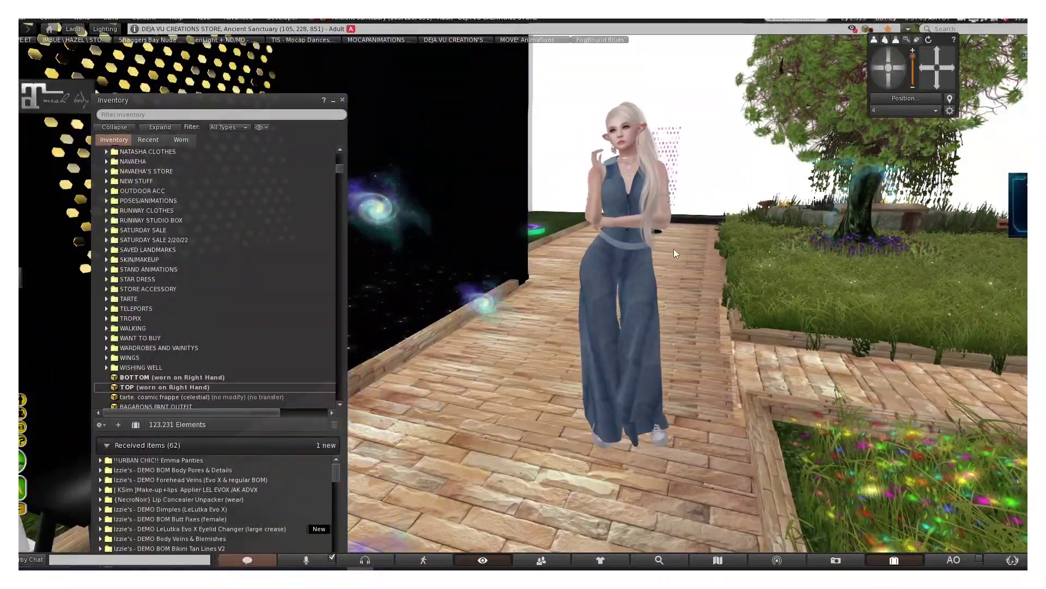
{"action": "scroll", "coordinate": [673, 249], "scroll_direction": "up", "scroll_amount": 3}
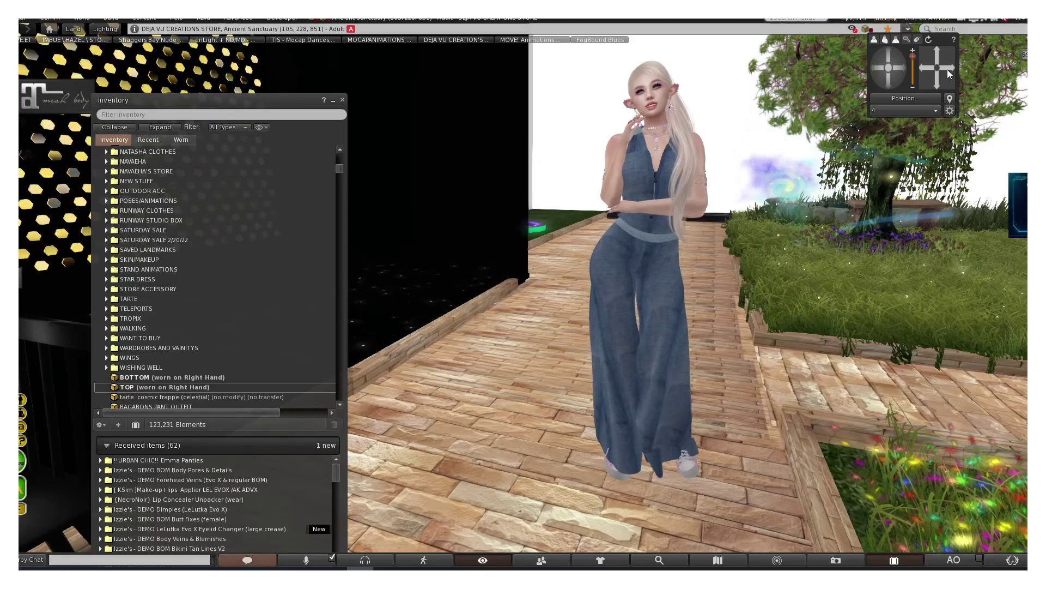
{"action": "left_click_drag", "start_coordinate": [947, 70], "coordinate": [939, 58]}
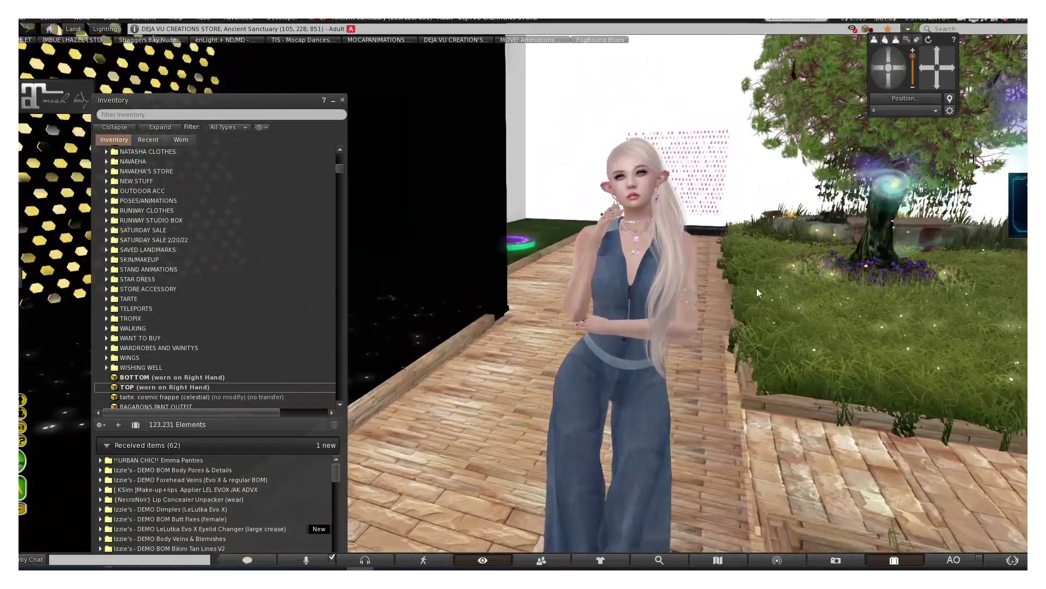
{"action": "scroll", "coordinate": [757, 288], "scroll_direction": "up", "scroll_amount": 3}
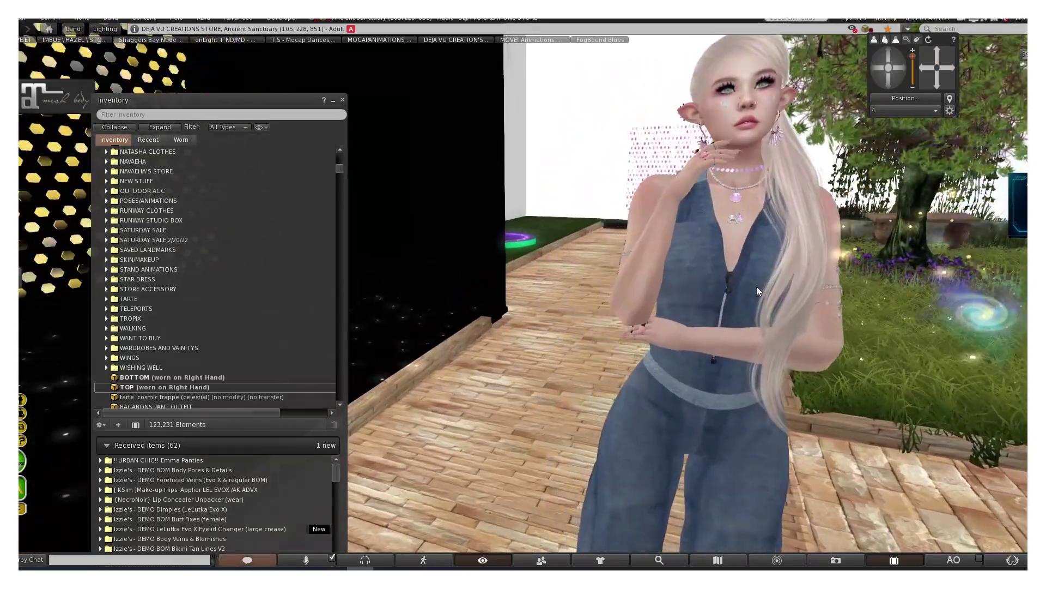
{"action": "scroll", "coordinate": [756, 284], "scroll_direction": "down", "scroll_amount": 3}
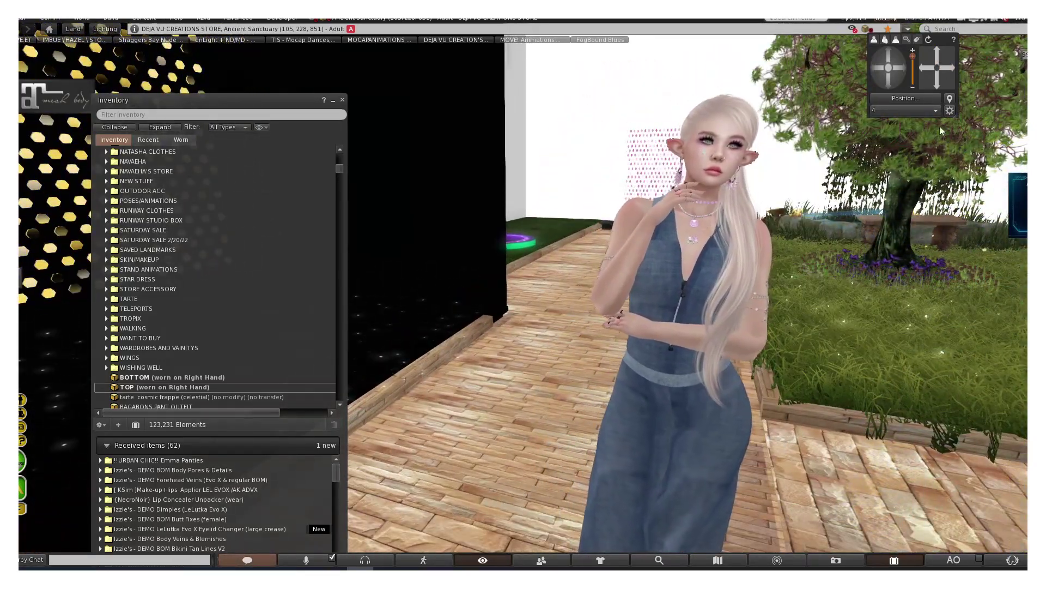
{"action": "left_click", "coordinate": [936, 82]}
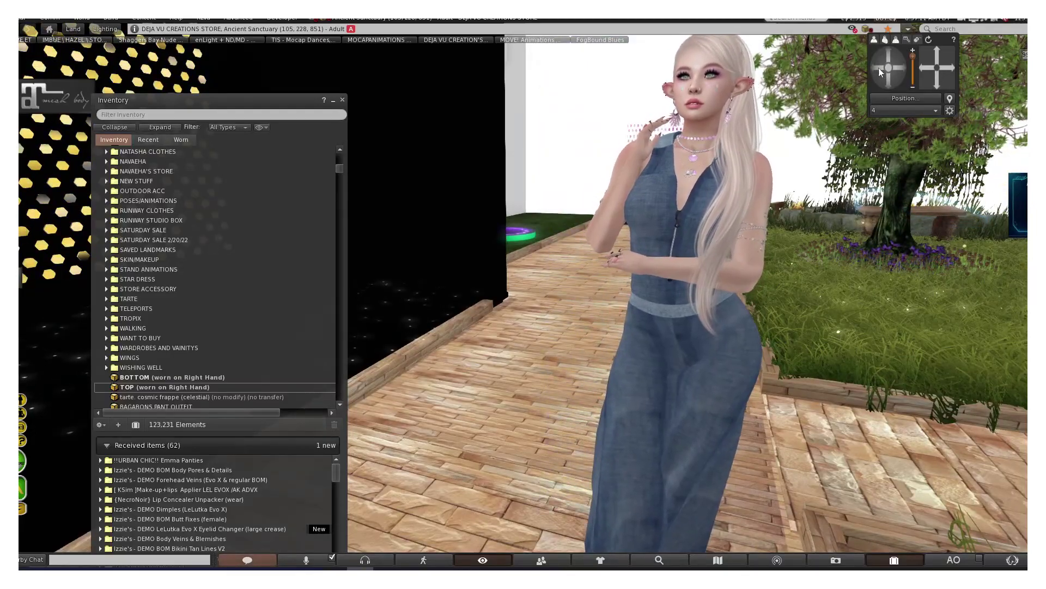
{"action": "left_click", "coordinate": [878, 67]}
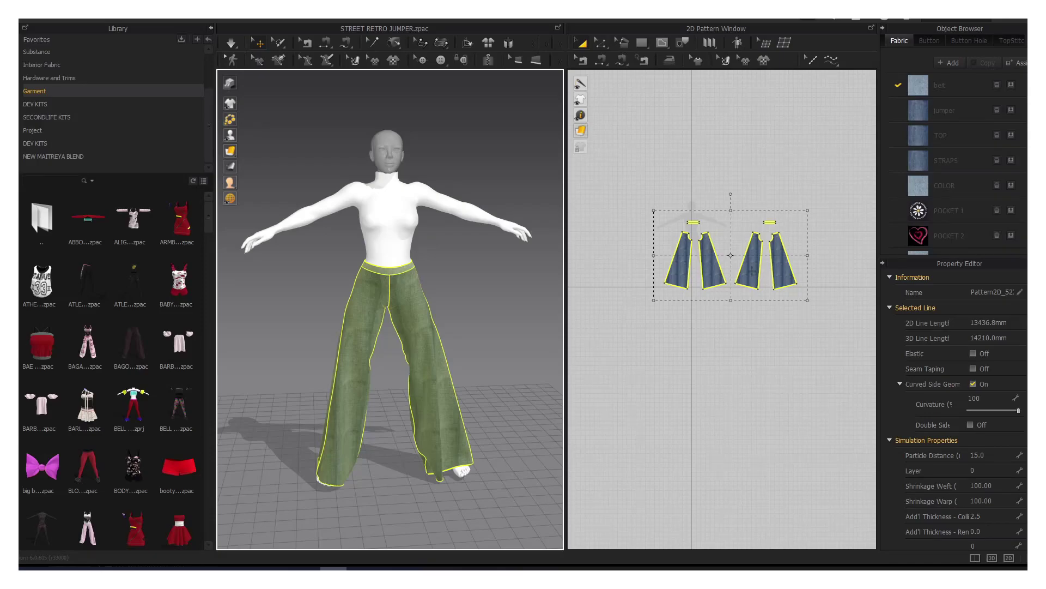
Step: Orbit the trousers slightly and show the jumper fabric's settings in the Property Editor
{"action": "mouse_move", "coordinate": [469, 378]}
{"action": "right_mouse_down"}
{"action": "mouse_move", "coordinate": [458, 374]}
{"action": "mouse_move", "coordinate": [493, 348]}
{"action": "right_mouse_up"}
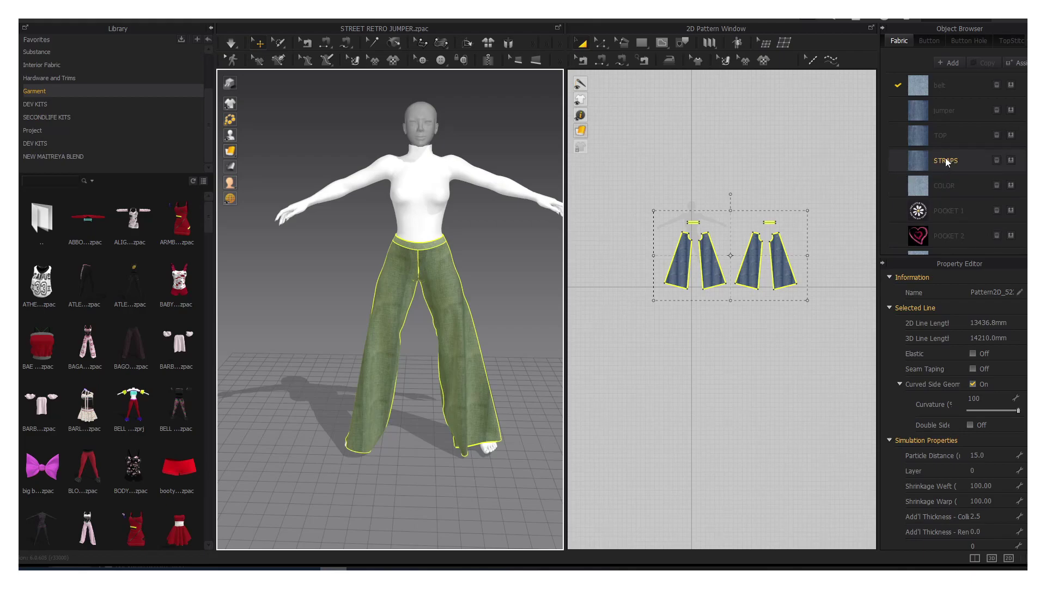
{"action": "left_click", "coordinate": [946, 112]}
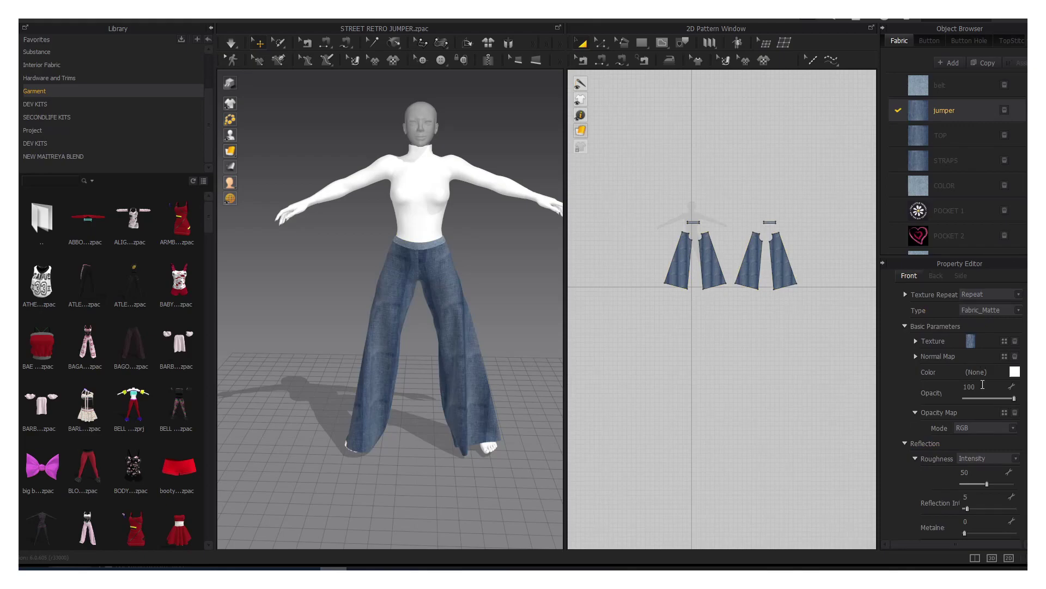